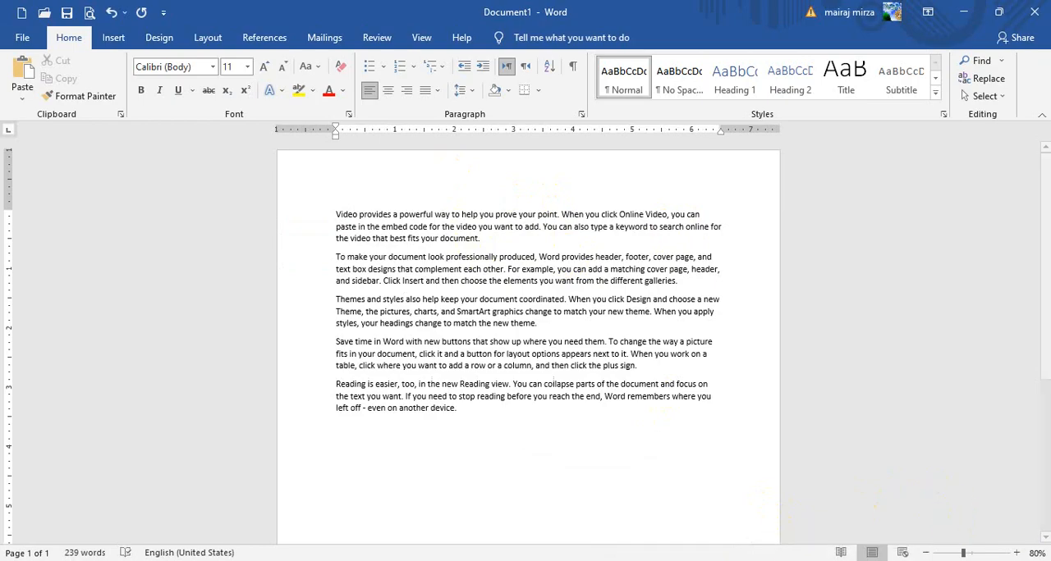
Insert a page break before the paragraph starting "To make your document look professionally produced"
{"action": "left_click", "coordinate": [1016, 553]}
{"action": "left_click", "coordinate": [1016, 553]}
{"action": "left_click", "coordinate": [1017, 553]}
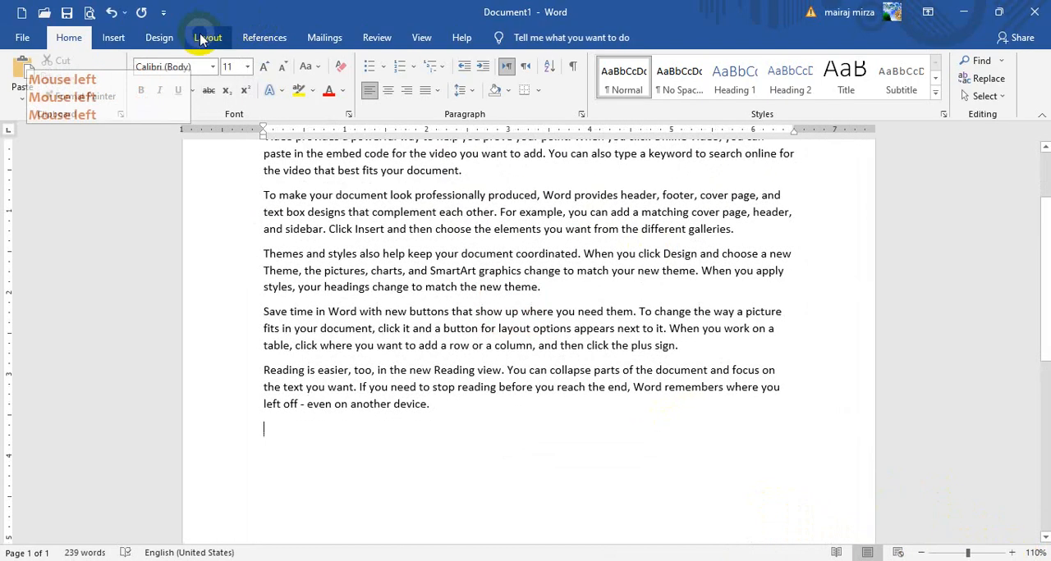
{"action": "left_click", "coordinate": [174, 41]}
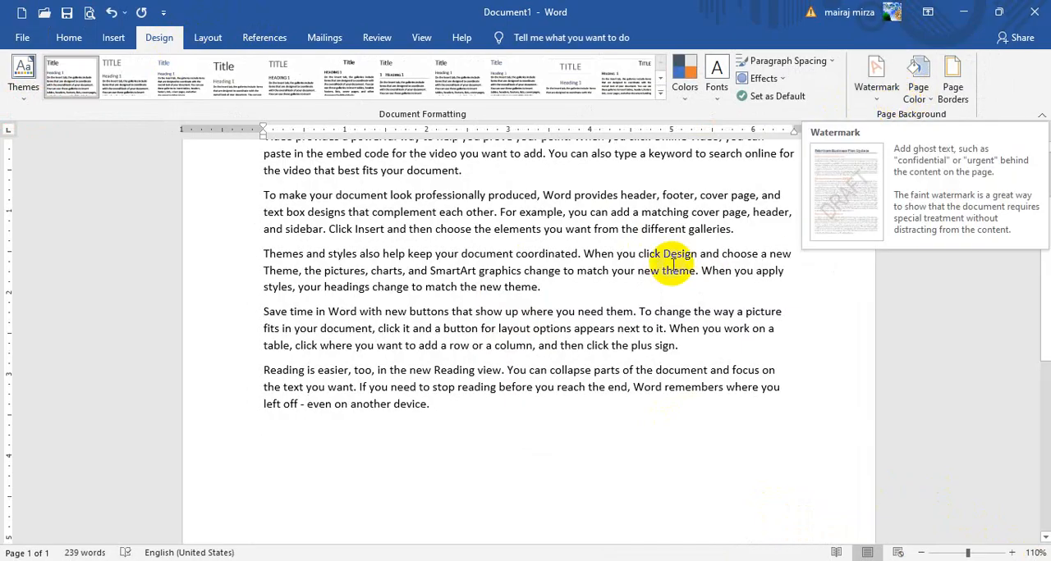
{"action": "scroll", "coordinate": [366, 319], "scroll_direction": "up", "scroll_amount": 2}
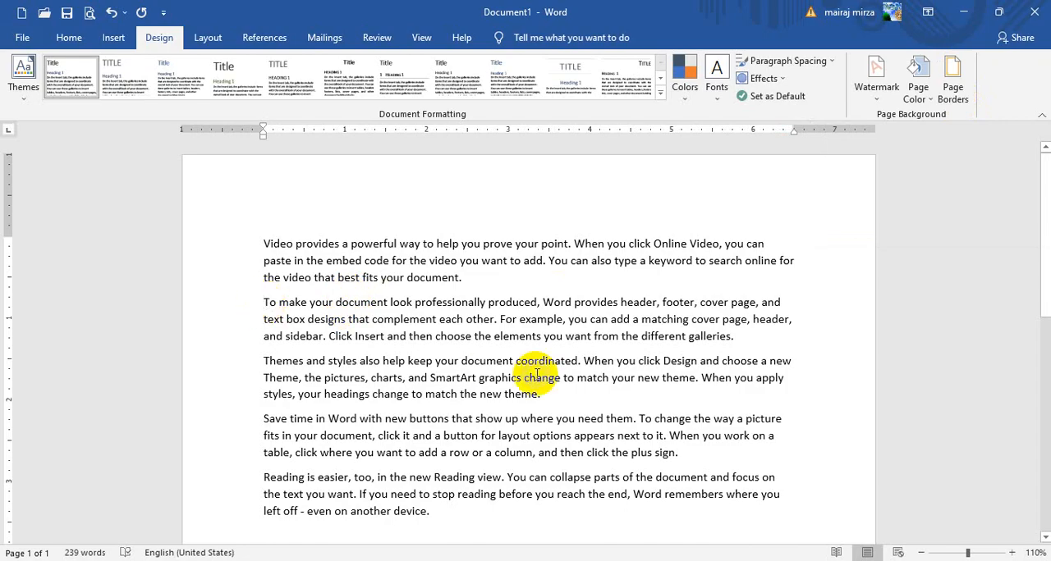
{"action": "key", "text": "ctrl+Return"}
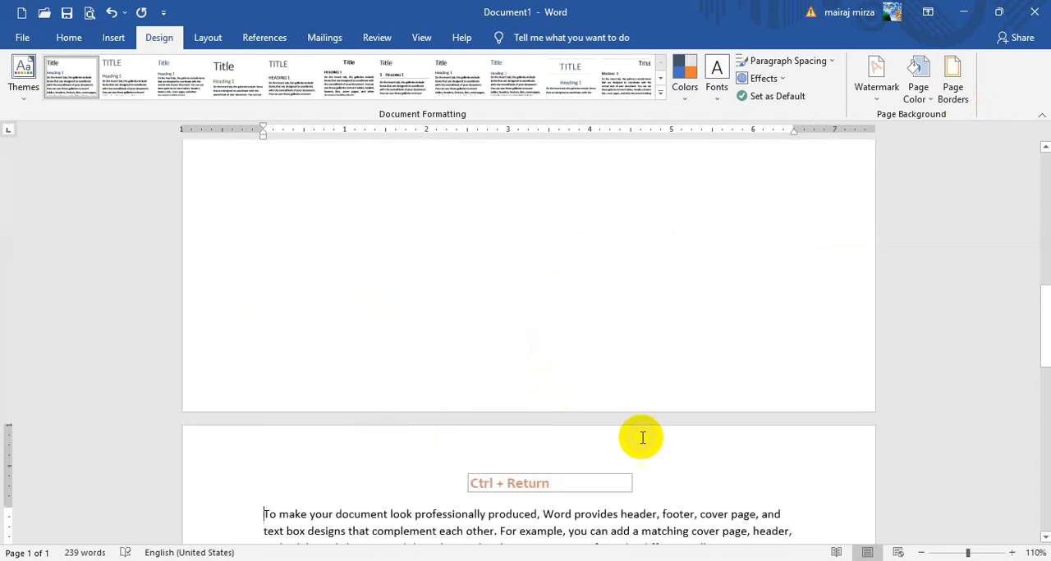
Apply a Box page border with a solid ½ pt line in the automatic color to the whole document
{"action": "left_click", "coordinate": [952, 92]}
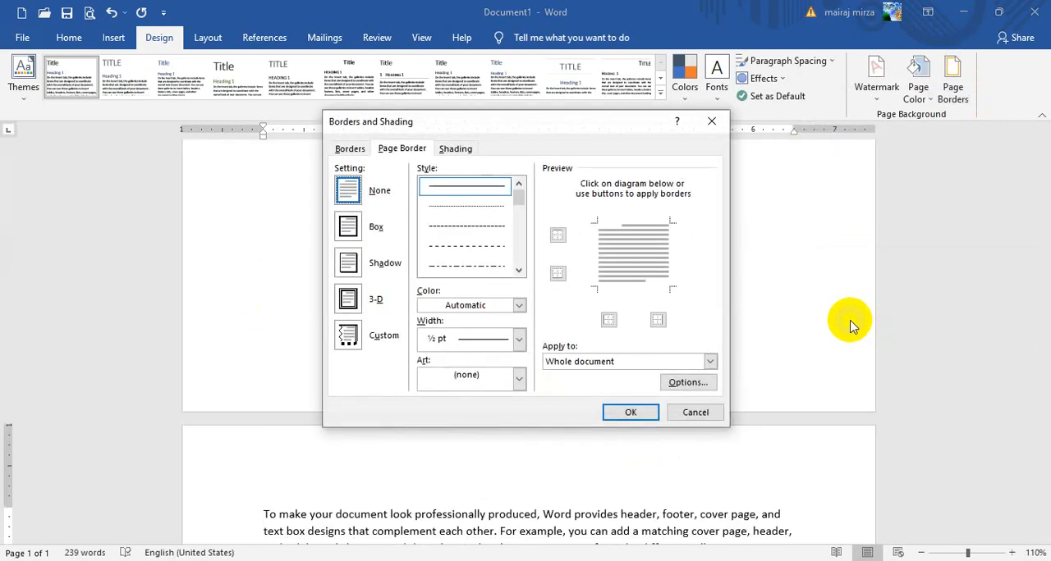
{"action": "left_click_drag", "start_coordinate": [536, 125], "coordinate": [608, 128]}
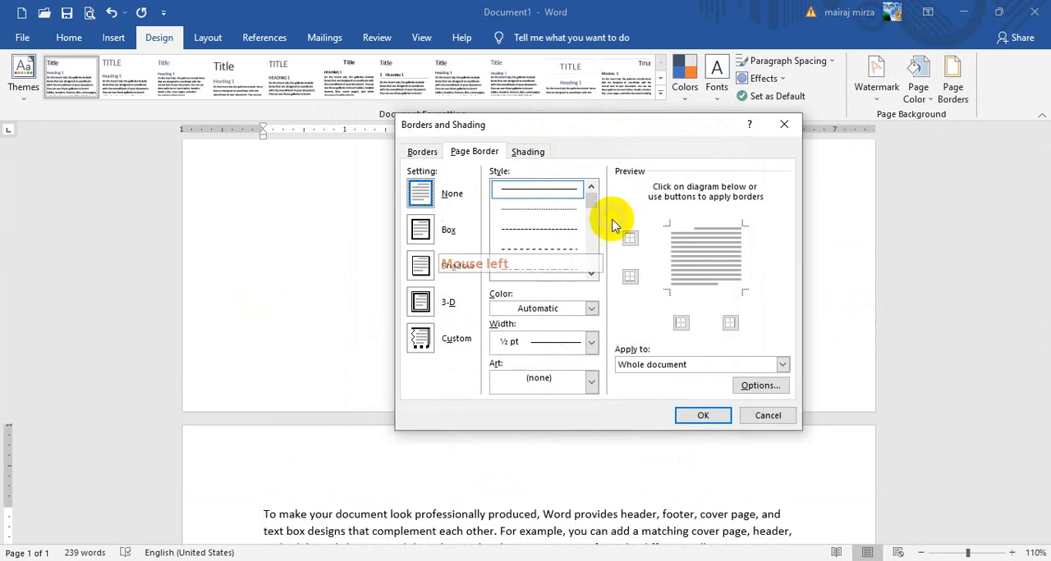
{"action": "left_click", "coordinate": [593, 202]}
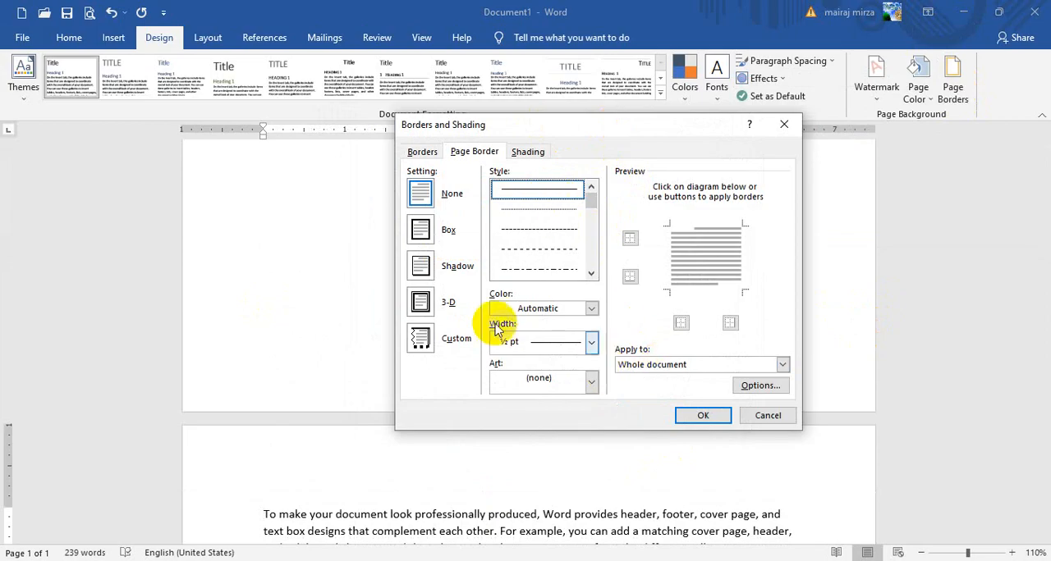
{"action": "left_click", "coordinate": [421, 231]}
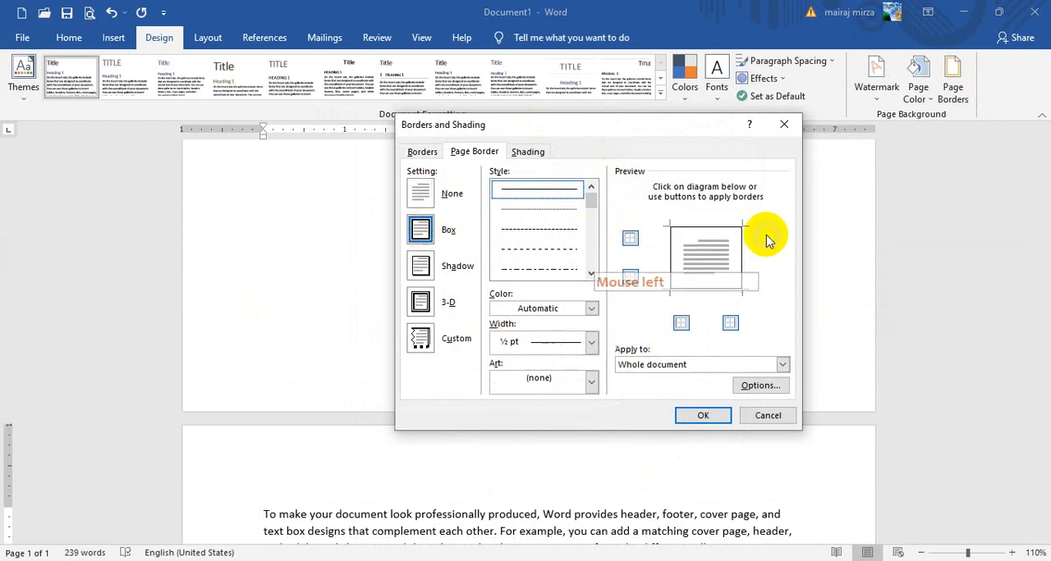
{"action": "left_click", "coordinate": [702, 417]}
{"action": "left_click_drag", "start_coordinate": [1044, 311], "coordinate": [1034, 256]}
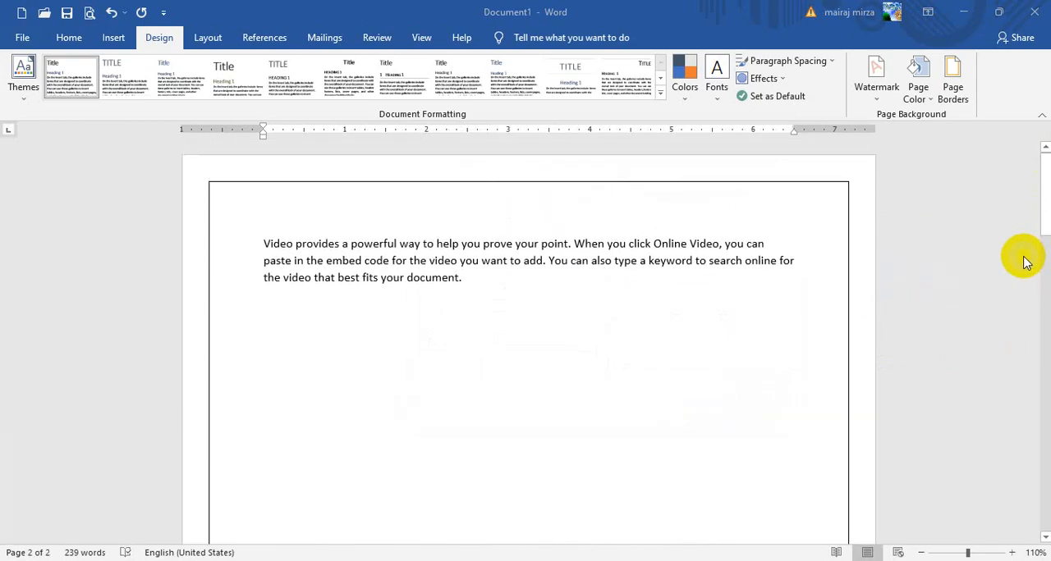
{"action": "left_click_drag", "start_coordinate": [1046, 193], "coordinate": [1039, 326]}
Choose the 3 pt thick-and-thin double line as the page border style
{"action": "left_click", "coordinate": [952, 86]}
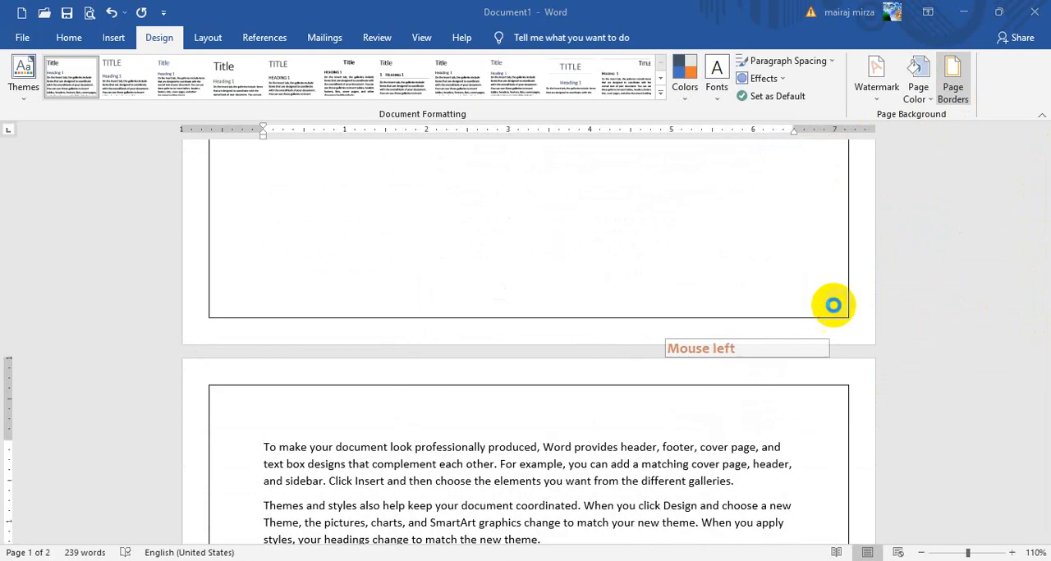
{"action": "left_click", "coordinate": [592, 204]}
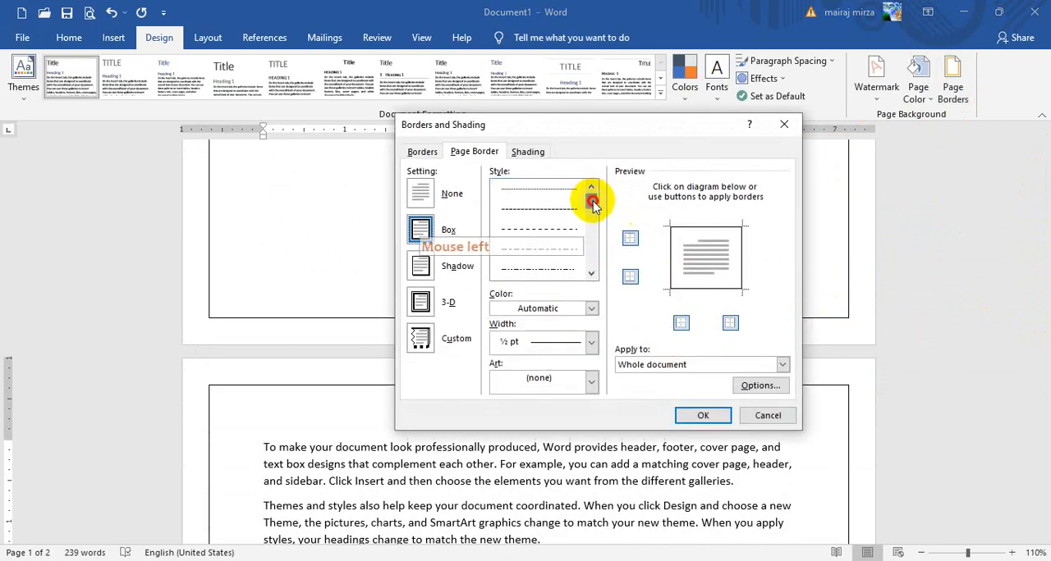
{"action": "left_click_drag", "start_coordinate": [592, 204], "coordinate": [599, 234]}
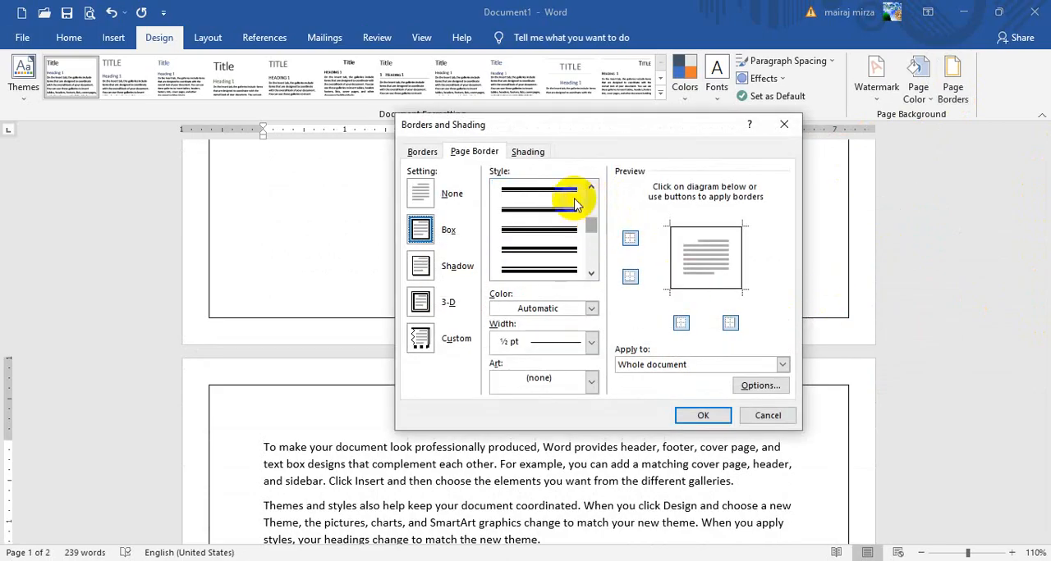
{"action": "left_click", "coordinate": [558, 197]}
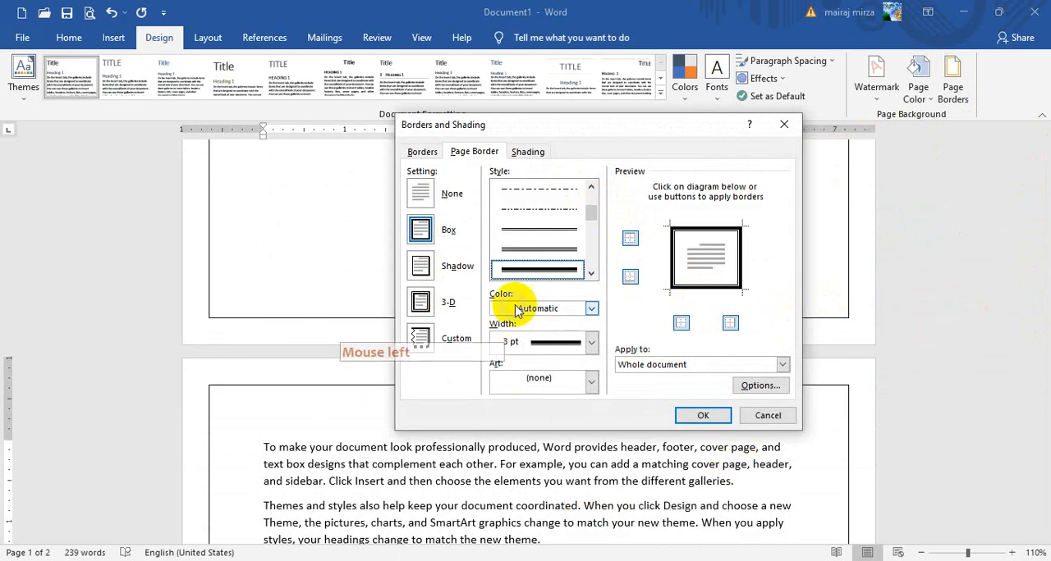
Color the page border red, set its width to 2 ¼ pt, and apply it to the whole document
{"action": "left_click", "coordinate": [591, 310]}
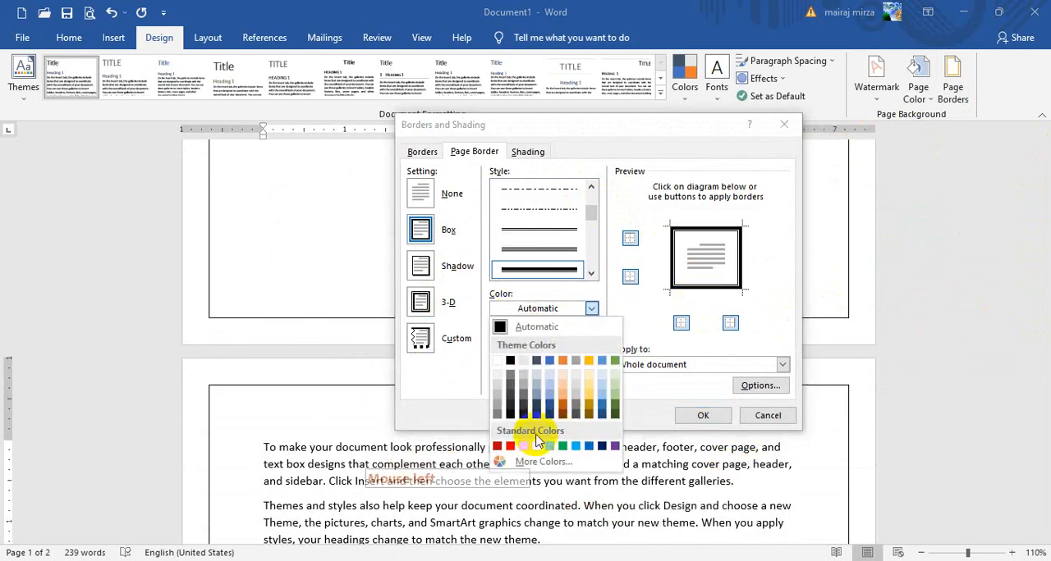
{"action": "left_click", "coordinate": [510, 446]}
{"action": "left_click", "coordinate": [591, 342]}
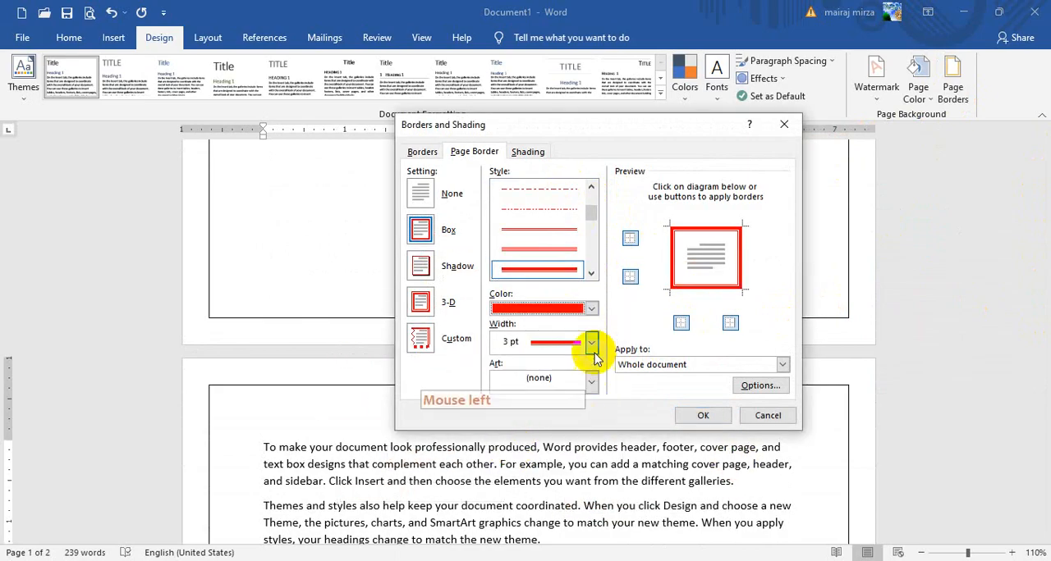
{"action": "left_click", "coordinate": [567, 379]}
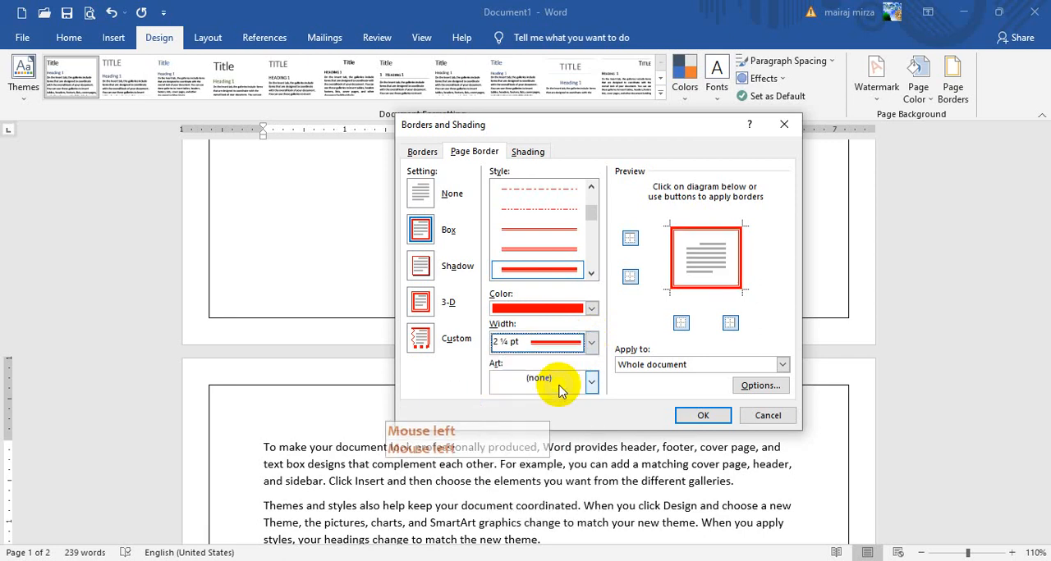
{"action": "left_click", "coordinate": [702, 415]}
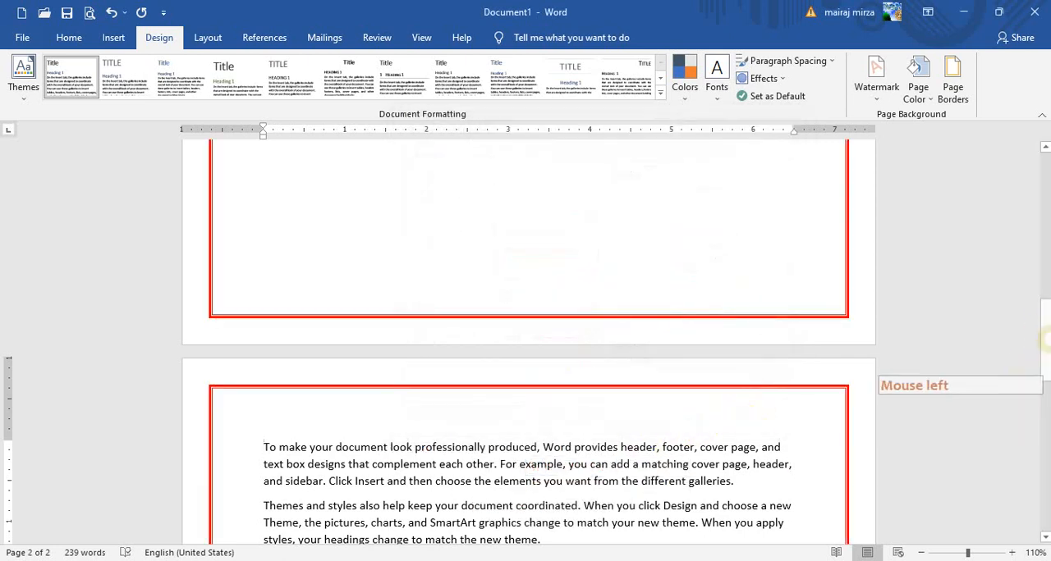
{"action": "mouse_move", "coordinate": [1036, 328]}
{"action": "left_mouse_down"}
{"action": "mouse_move", "coordinate": [1032, 526]}
{"action": "mouse_move", "coordinate": [1047, 315]}
{"action": "left_mouse_up"}
Change the page border to the Shadow setting in standard dark blue and apply it to the whole document
{"action": "left_click", "coordinate": [950, 85]}
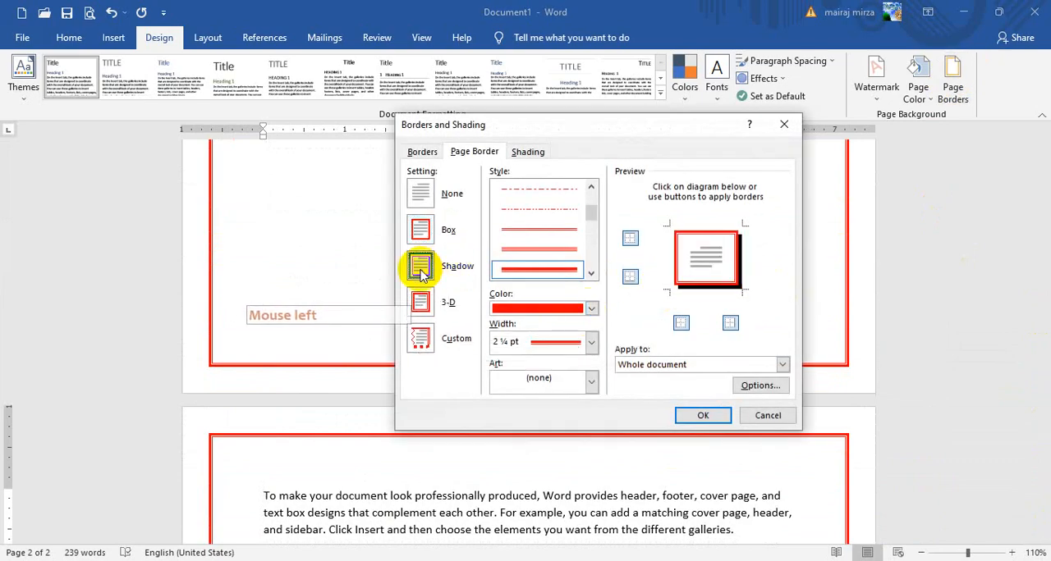
{"action": "left_click", "coordinate": [592, 308]}
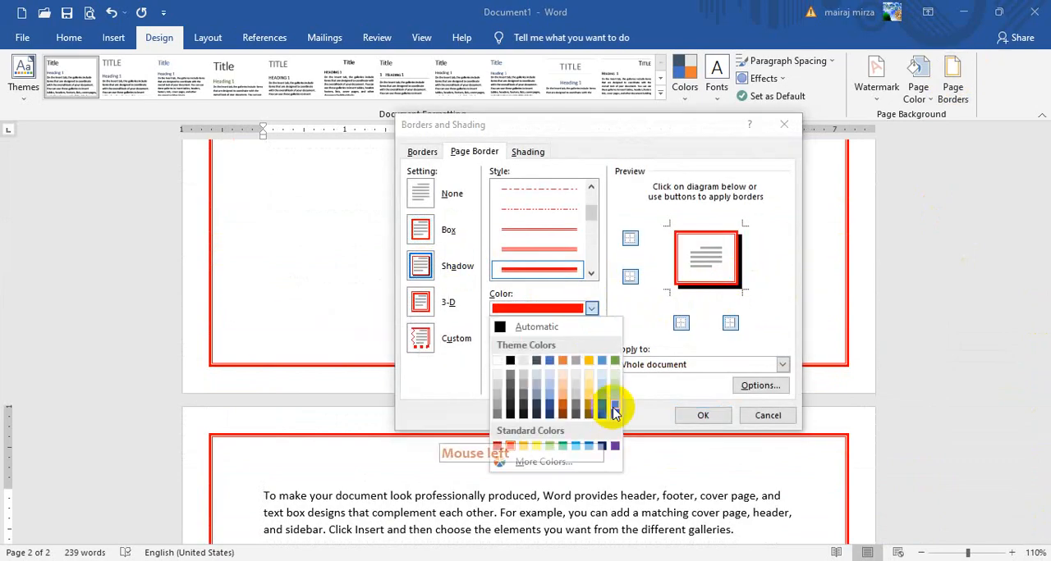
{"action": "left_click", "coordinate": [604, 447]}
{"action": "left_click", "coordinate": [701, 415]}
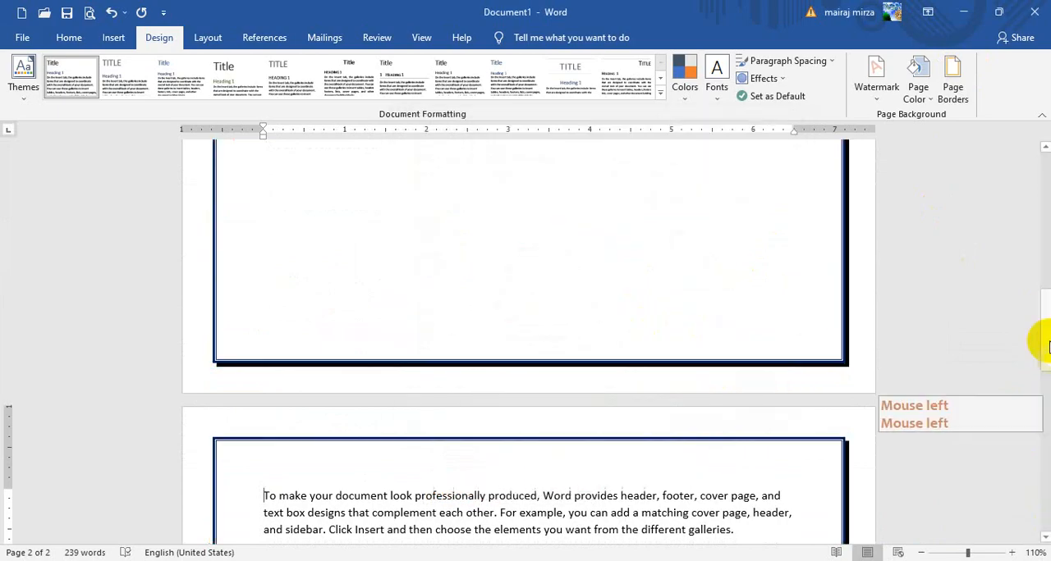
{"action": "mouse_move", "coordinate": [1044, 304]}
{"action": "left_mouse_down"}
{"action": "mouse_move", "coordinate": [1044, 340]}
{"action": "mouse_move", "coordinate": [1045, 294]}
{"action": "left_mouse_up"}
Switch the page border to Custom and give the page's left edge an orange ½ pt double line
{"action": "left_click", "coordinate": [952, 92]}
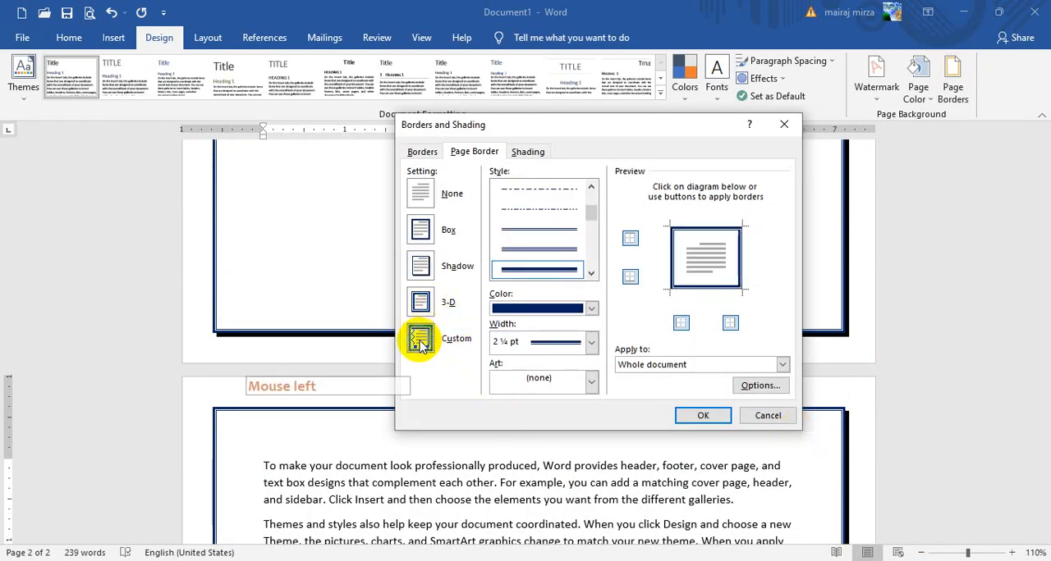
{"action": "left_click", "coordinate": [707, 345]}
{"action": "left_click_drag", "start_coordinate": [590, 212], "coordinate": [597, 216]}
{"action": "left_click", "coordinate": [564, 213]}
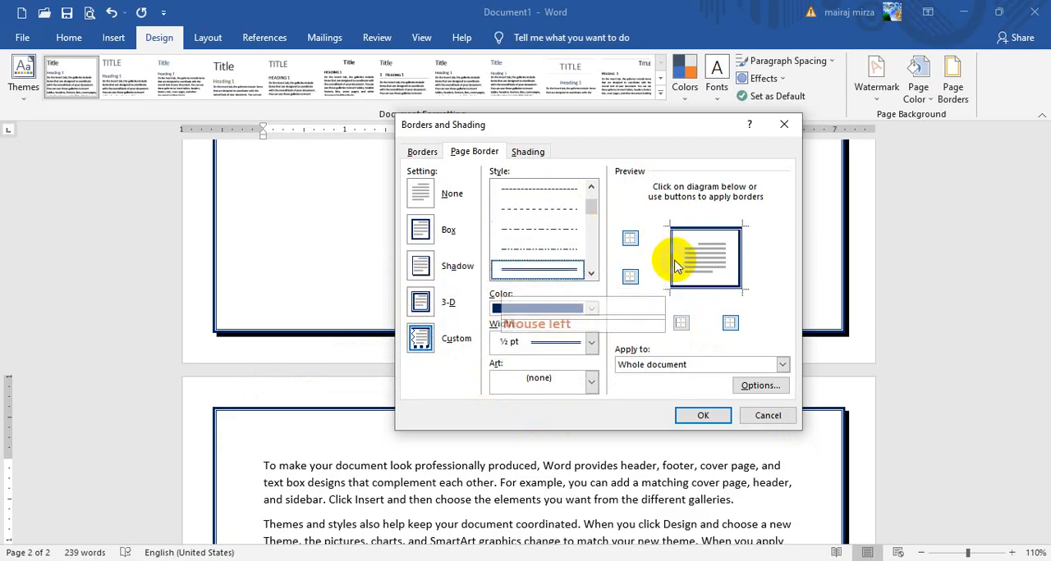
{"action": "left_click", "coordinate": [589, 308]}
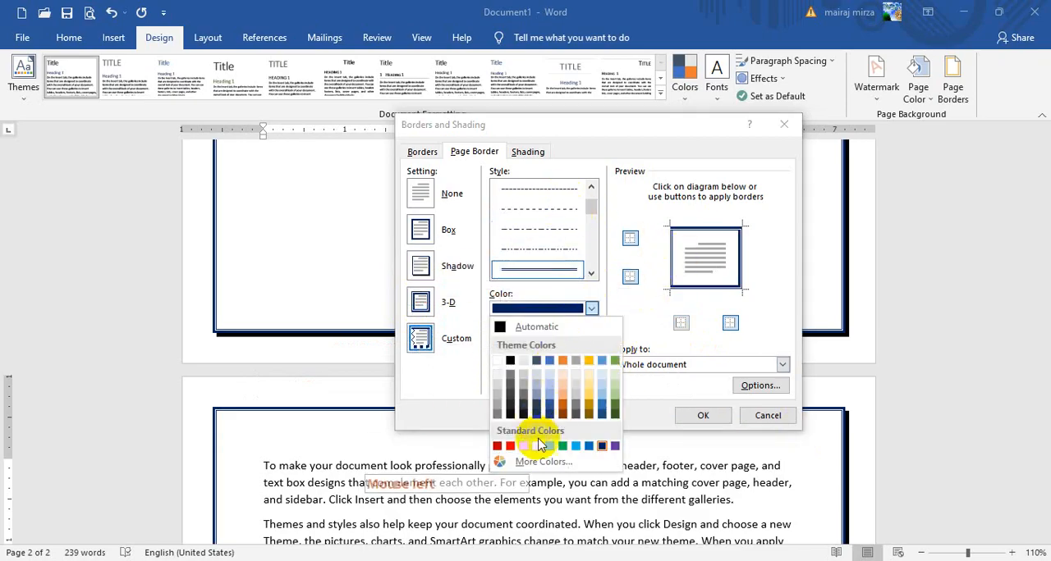
{"action": "left_click", "coordinate": [673, 310]}
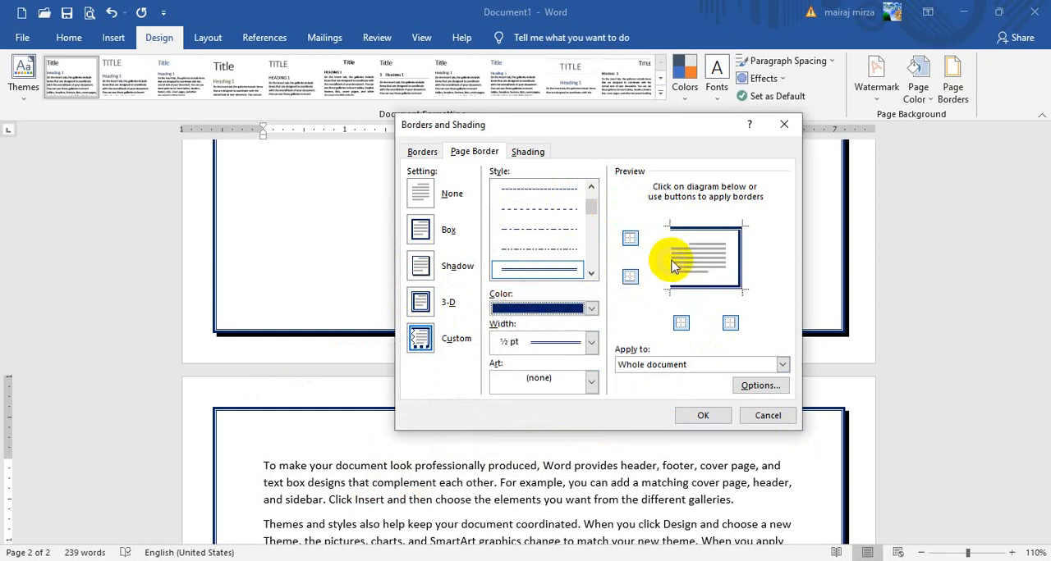
{"action": "left_click", "coordinate": [589, 308]}
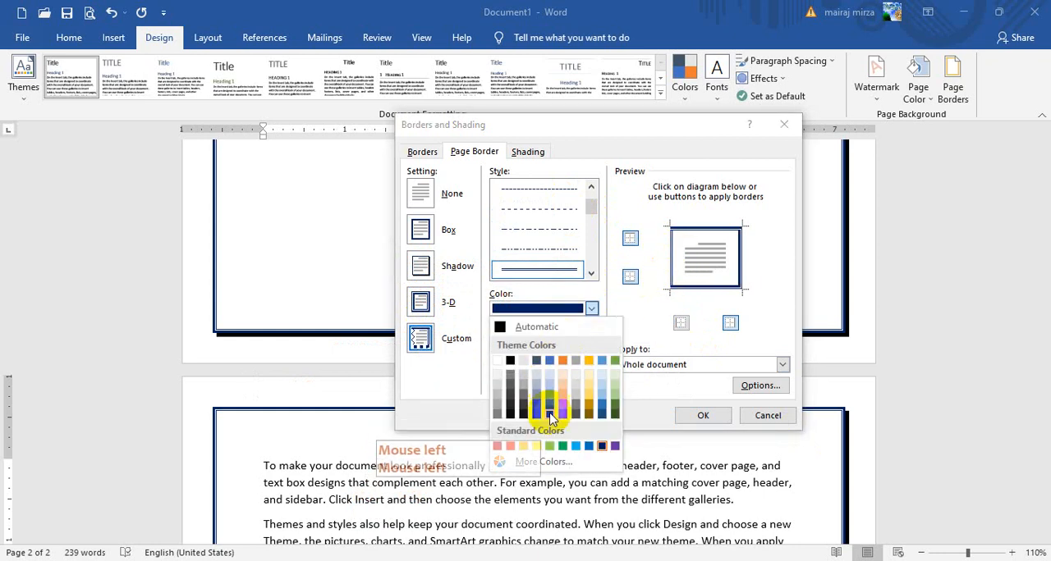
{"action": "left_click", "coordinate": [536, 446]}
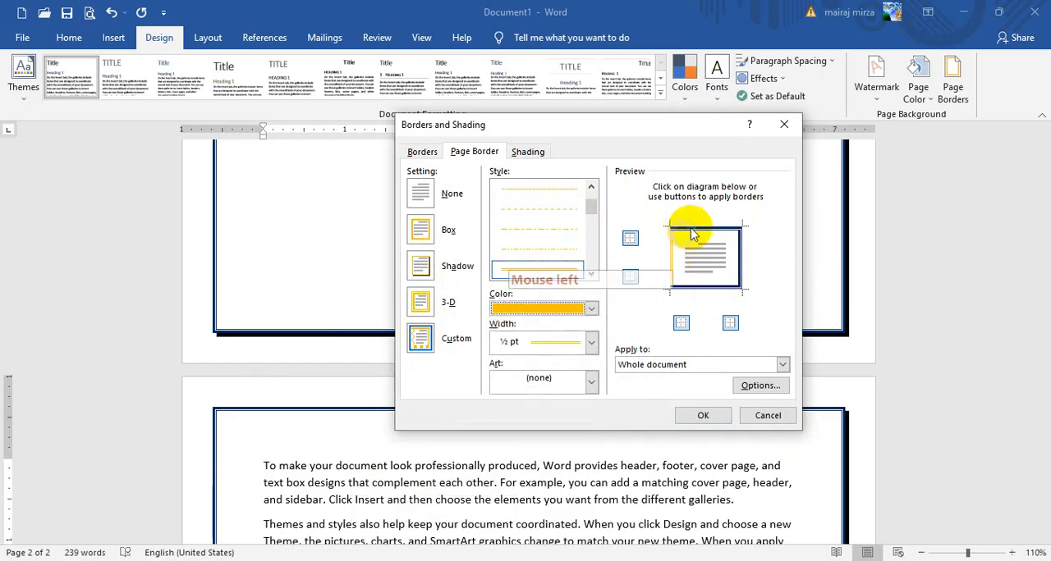
Give the page's right edge a 3 pt thick-and-thin double line in a darker theme green
{"action": "left_click_drag", "start_coordinate": [595, 211], "coordinate": [595, 224]}
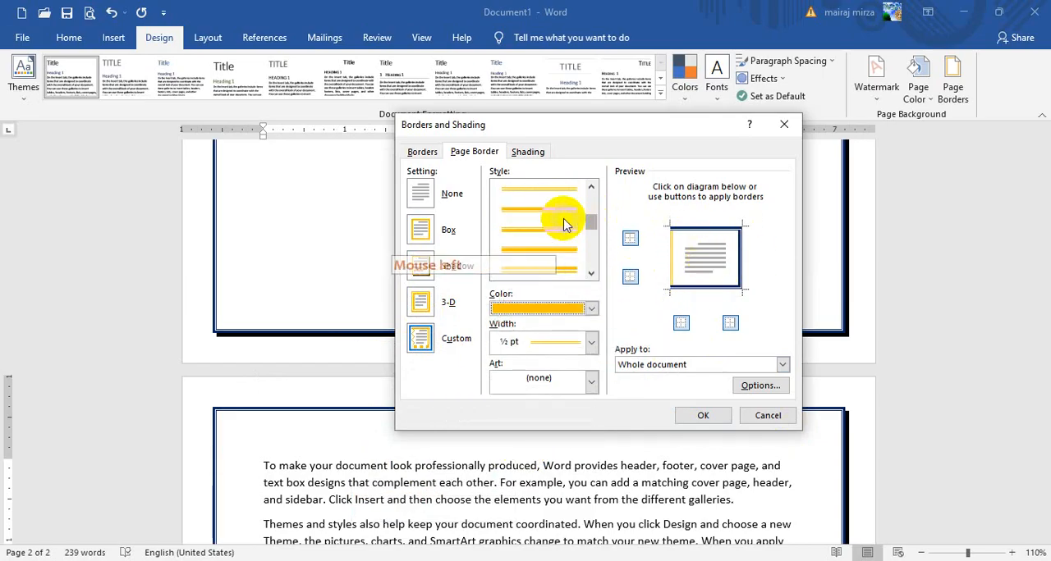
{"action": "left_click", "coordinate": [591, 308]}
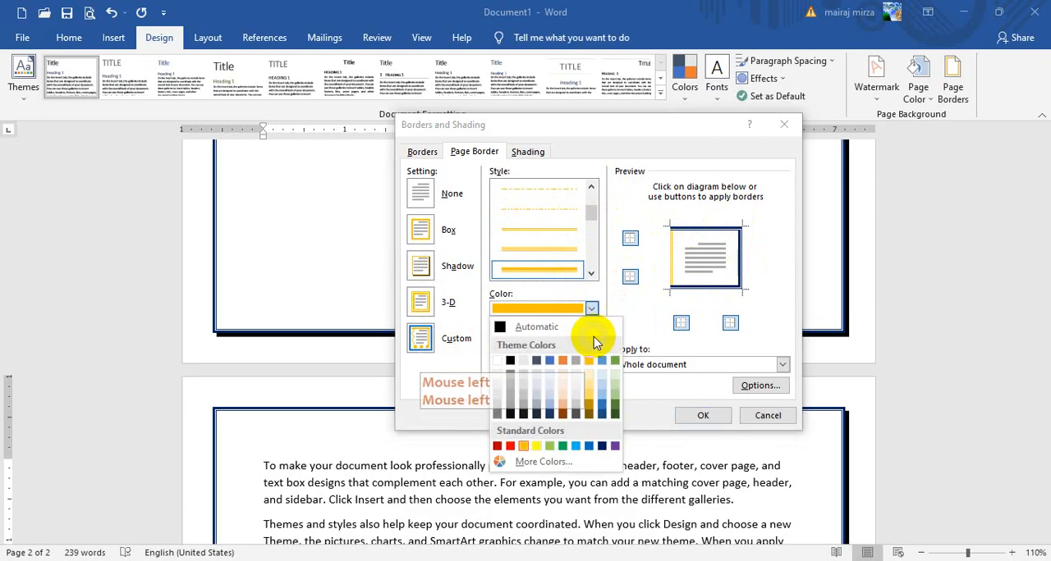
{"action": "left_click", "coordinate": [615, 413]}
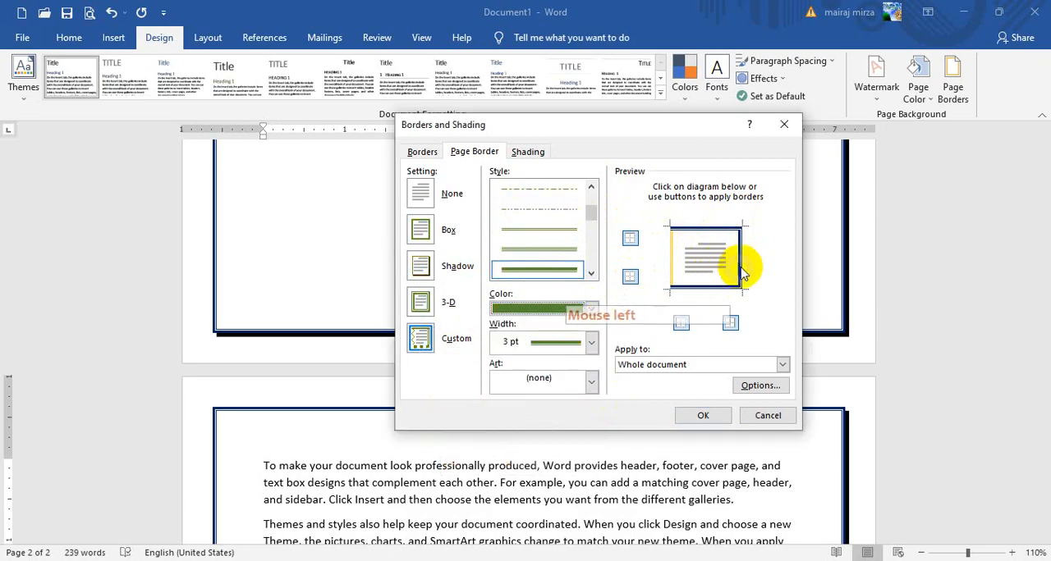
Give the page's top edge a 3 pt slanted-stripe line in purple and apply the custom border to the whole document
{"action": "left_click", "coordinate": [598, 230]}
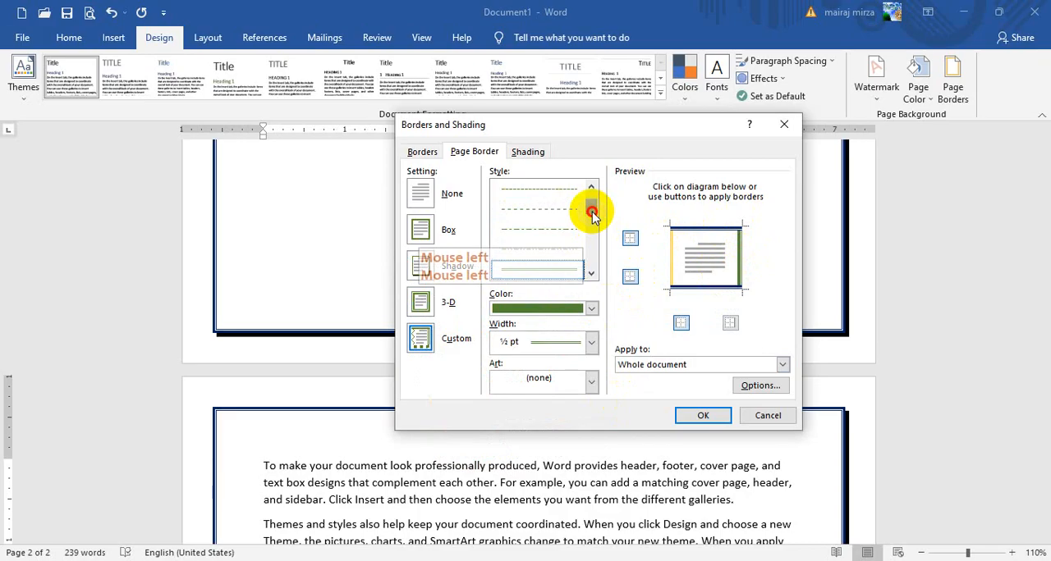
{"action": "left_click_drag", "start_coordinate": [592, 213], "coordinate": [593, 269]}
{"action": "left_click", "coordinate": [560, 194]}
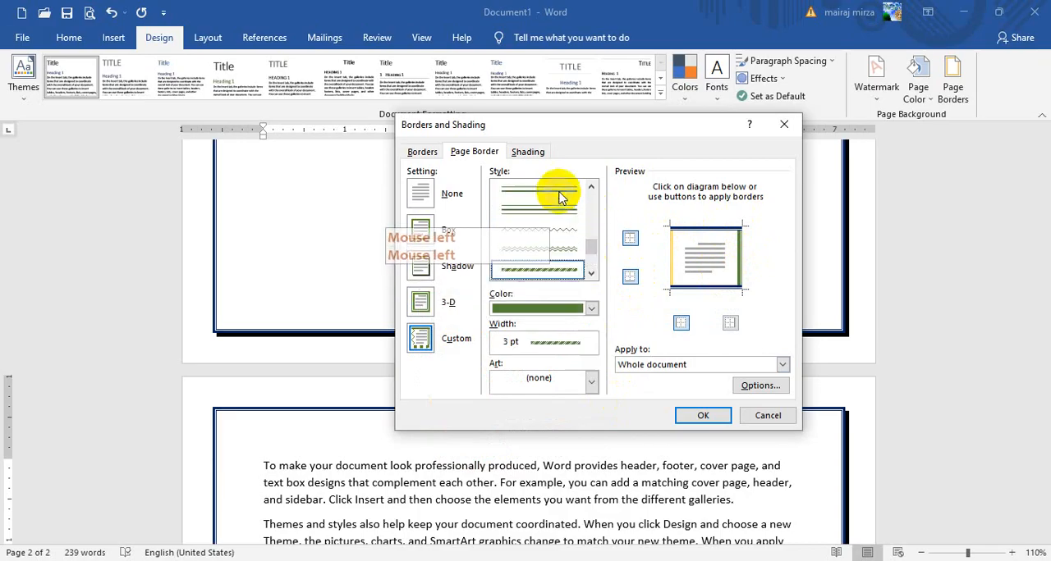
{"action": "left_click", "coordinate": [591, 308]}
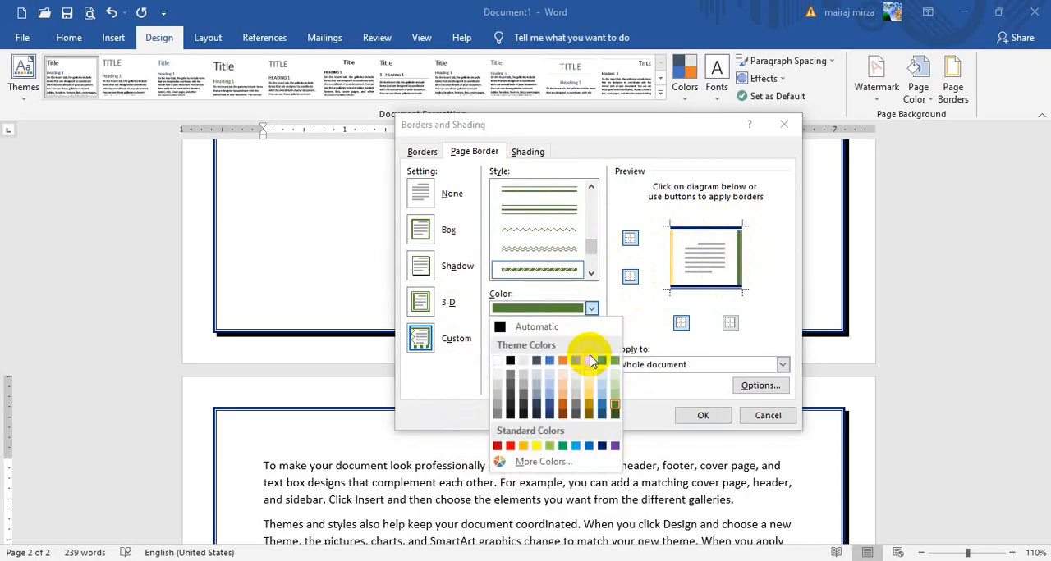
{"action": "left_click", "coordinate": [615, 448]}
{"action": "left_click", "coordinate": [700, 244]}
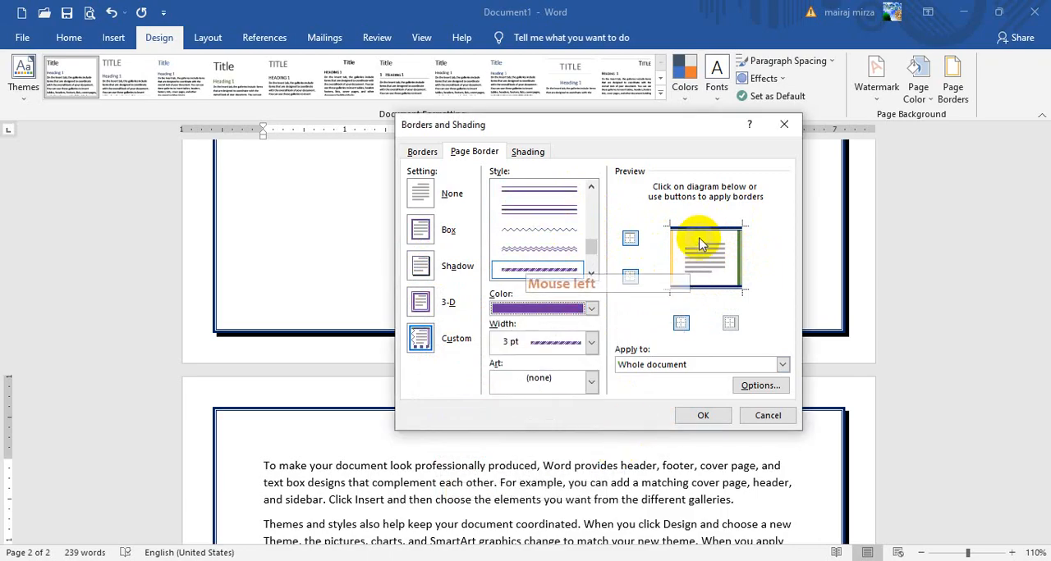
{"action": "left_click", "coordinate": [691, 419]}
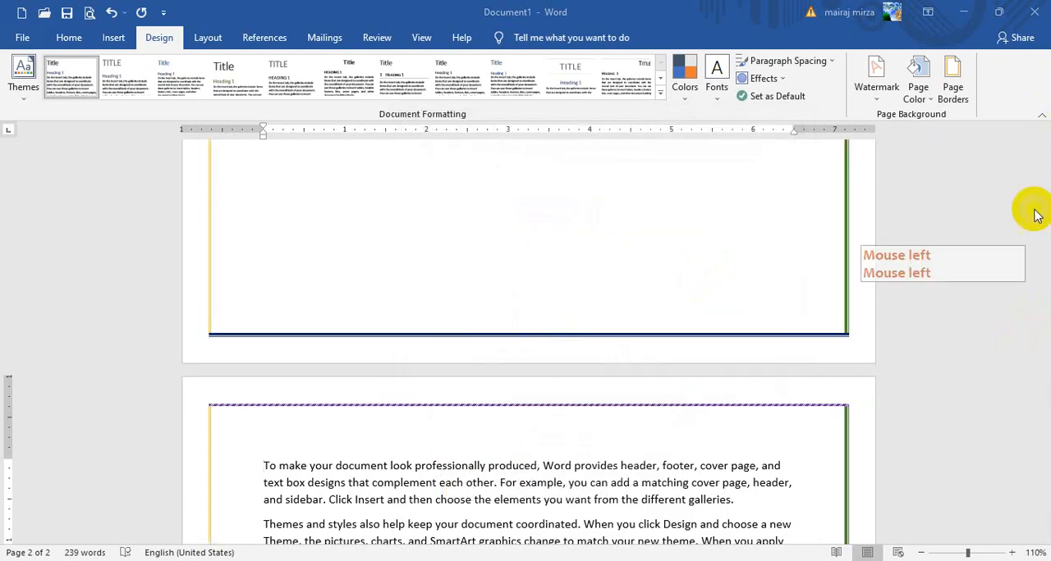
{"action": "scroll", "coordinate": [1004, 287], "scroll_direction": "up", "scroll_amount": 10}
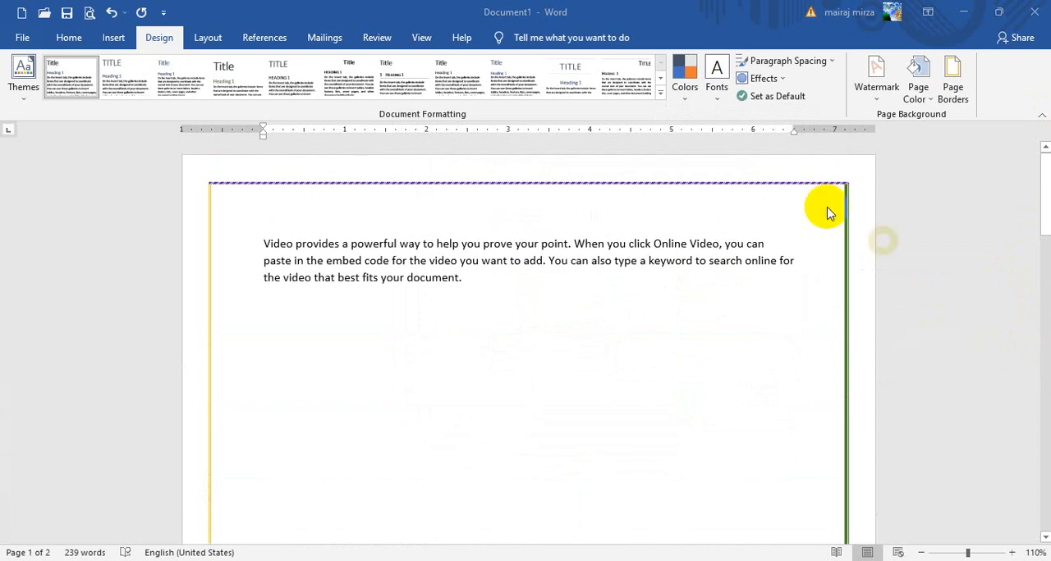
Remove the custom page border from the whole document by choosing the None setting
{"action": "left_click", "coordinate": [697, 352]}
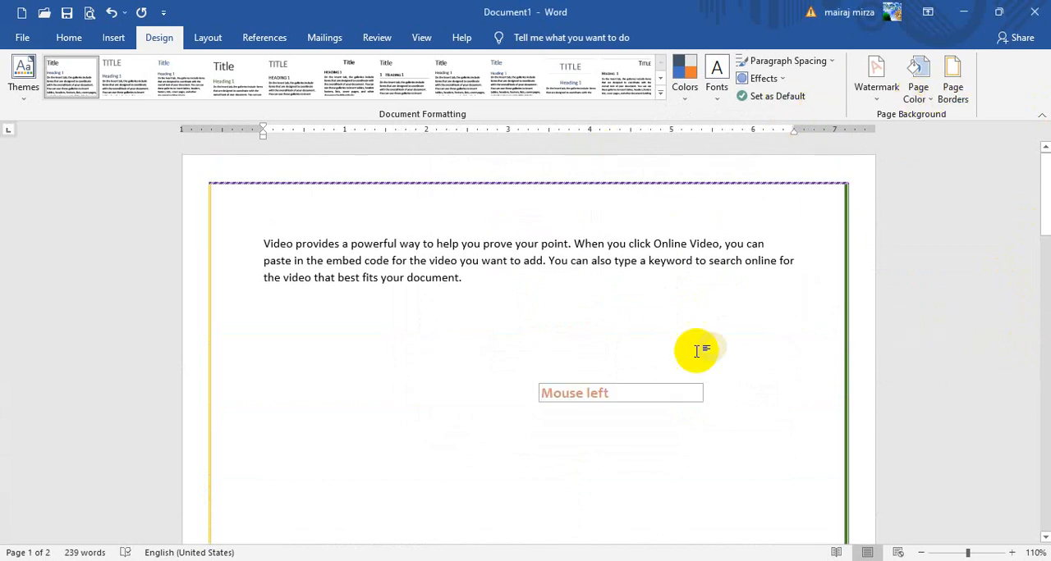
{"action": "left_click", "coordinate": [949, 103]}
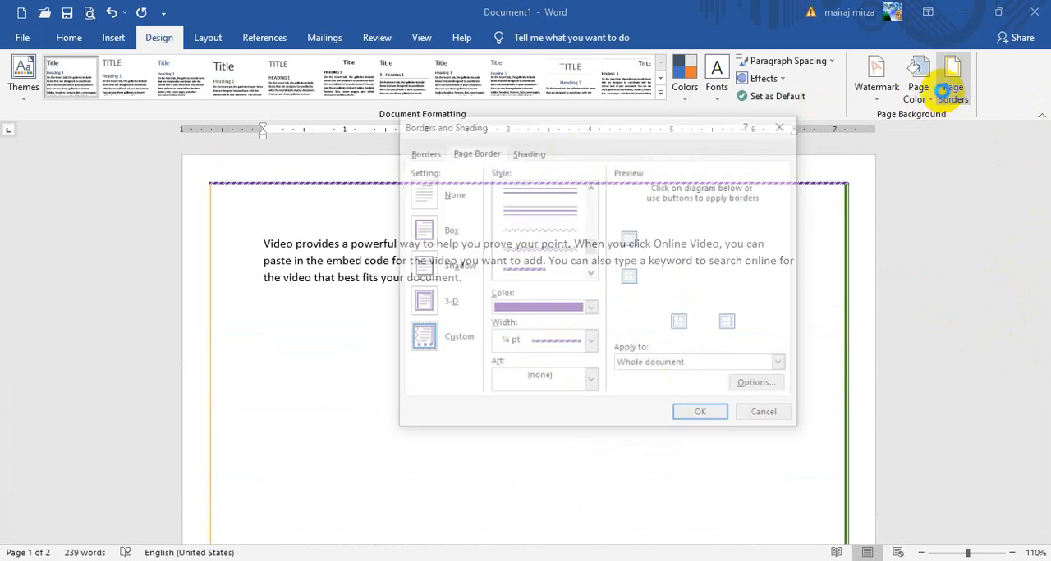
{"action": "left_click", "coordinate": [424, 191]}
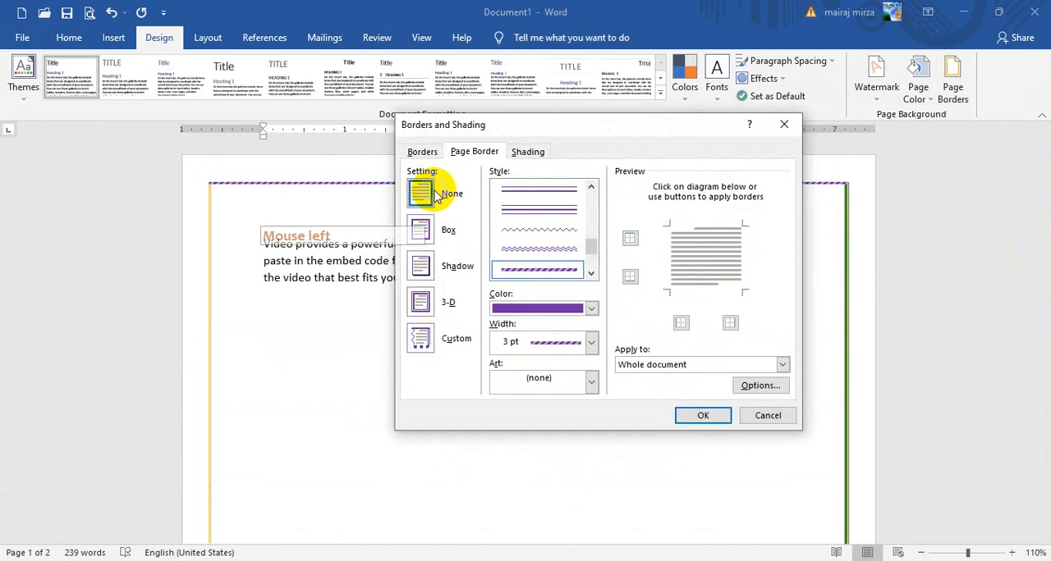
{"action": "left_click", "coordinate": [700, 414]}
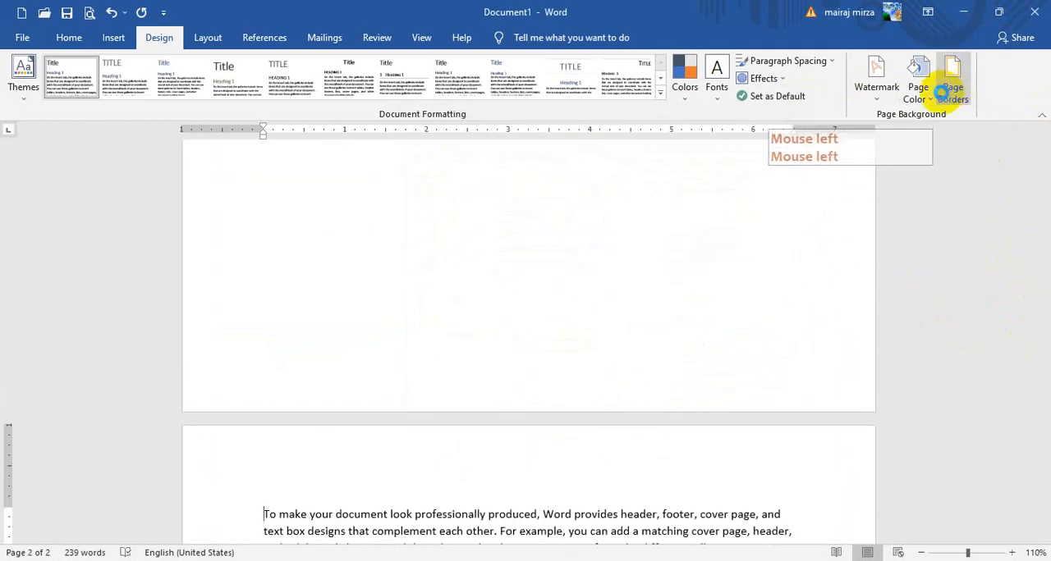
Add a 3 pt page border with a thick line between thin lines to only the left and right edges of the whole document
{"action": "left_click", "coordinate": [941, 96]}
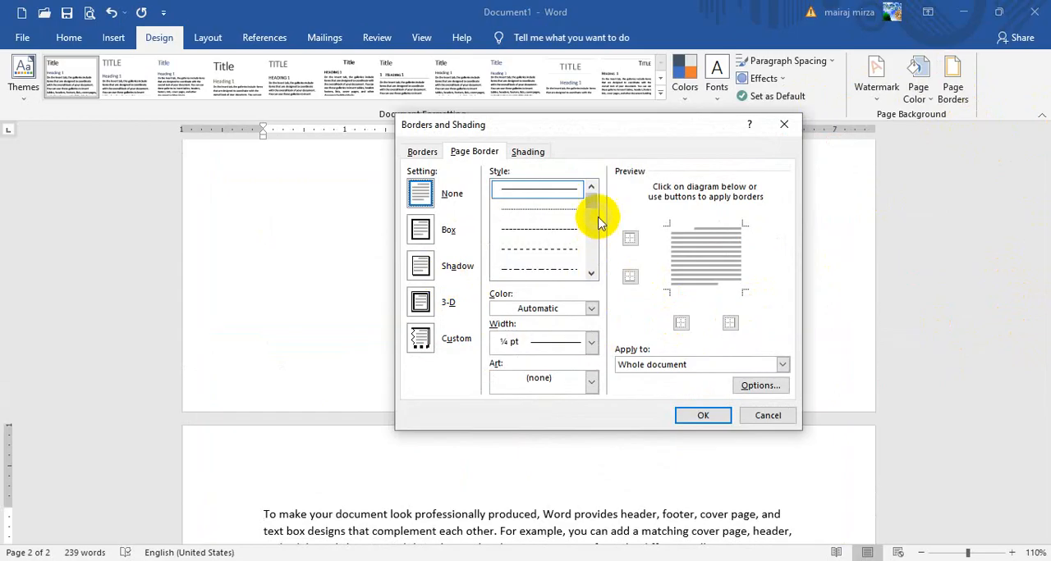
{"action": "left_click", "coordinate": [556, 270]}
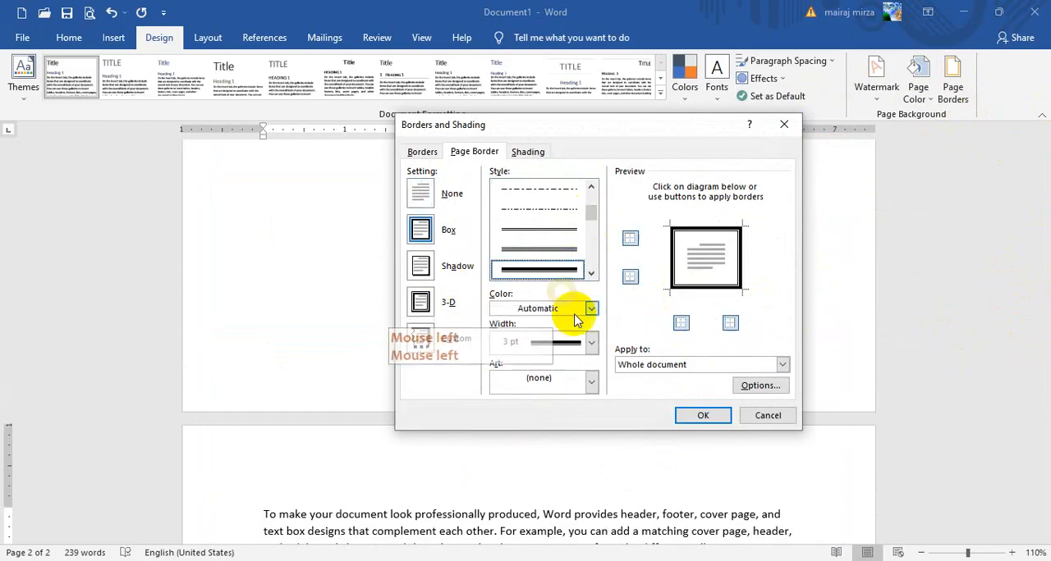
{"action": "left_click", "coordinate": [703, 232]}
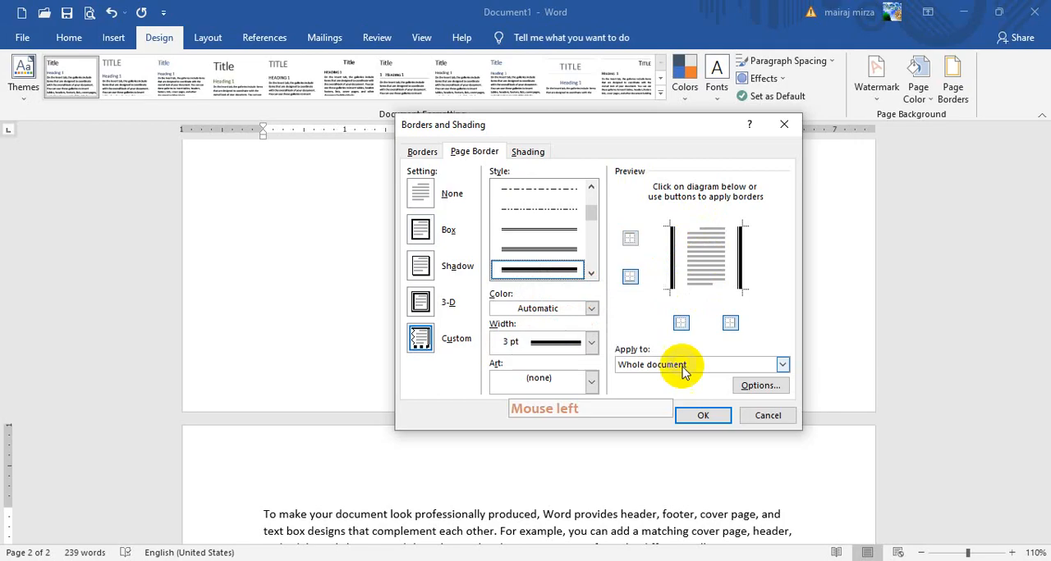
{"action": "left_click", "coordinate": [702, 415]}
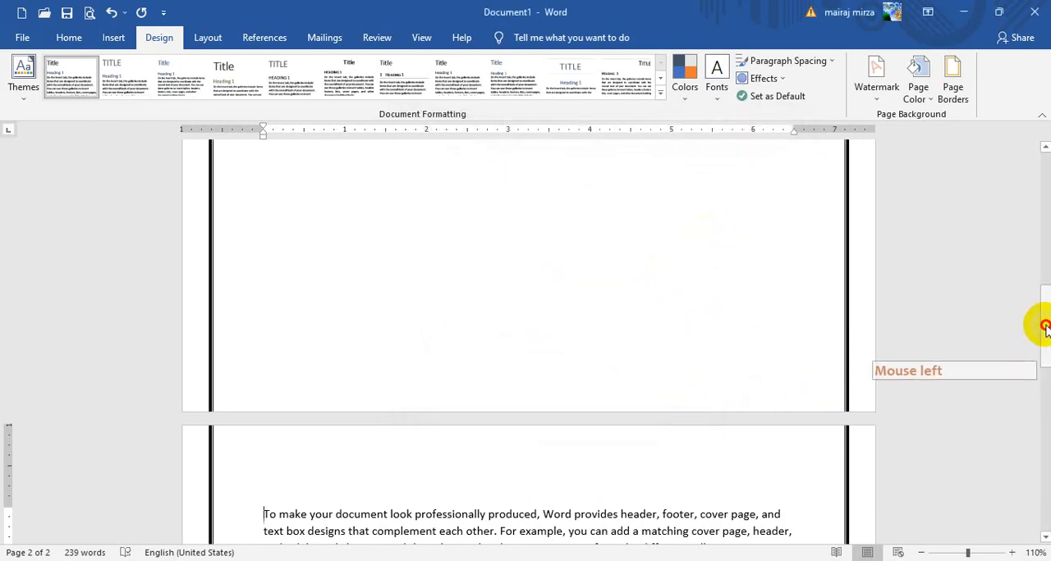
Clear the side borders and apply the red apple art border at 31 pt to the whole document
{"action": "mouse_move", "coordinate": [1045, 328]}
{"action": "left_mouse_down"}
{"action": "mouse_move", "coordinate": [1043, 152]}
{"action": "mouse_move", "coordinate": [1044, 482]}
{"action": "mouse_move", "coordinate": [1044, 177]}
{"action": "mouse_move", "coordinate": [1049, 345]}
{"action": "left_mouse_up"}
{"action": "left_click", "coordinate": [953, 79]}
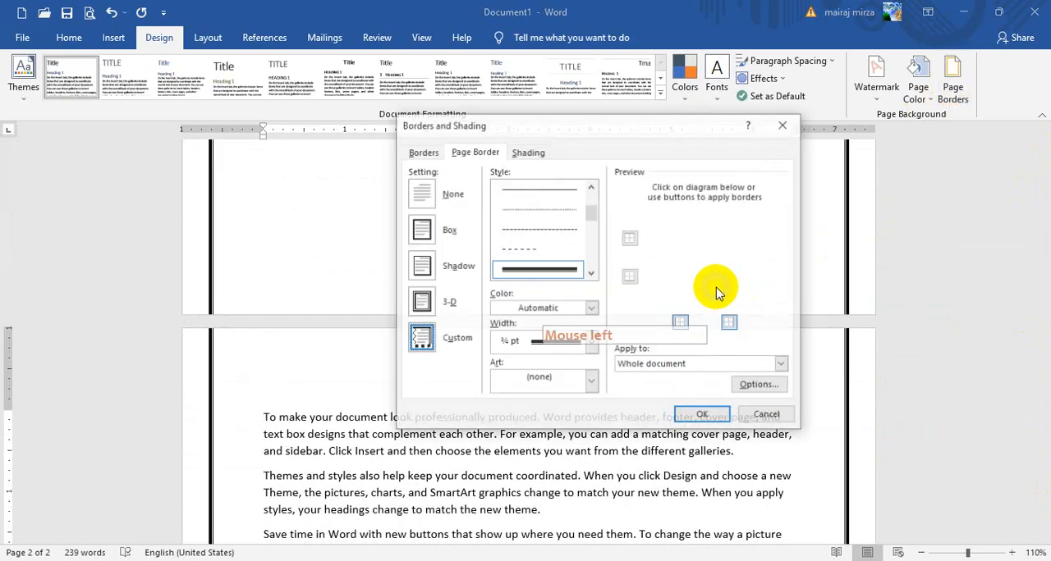
{"action": "left_click", "coordinate": [427, 194]}
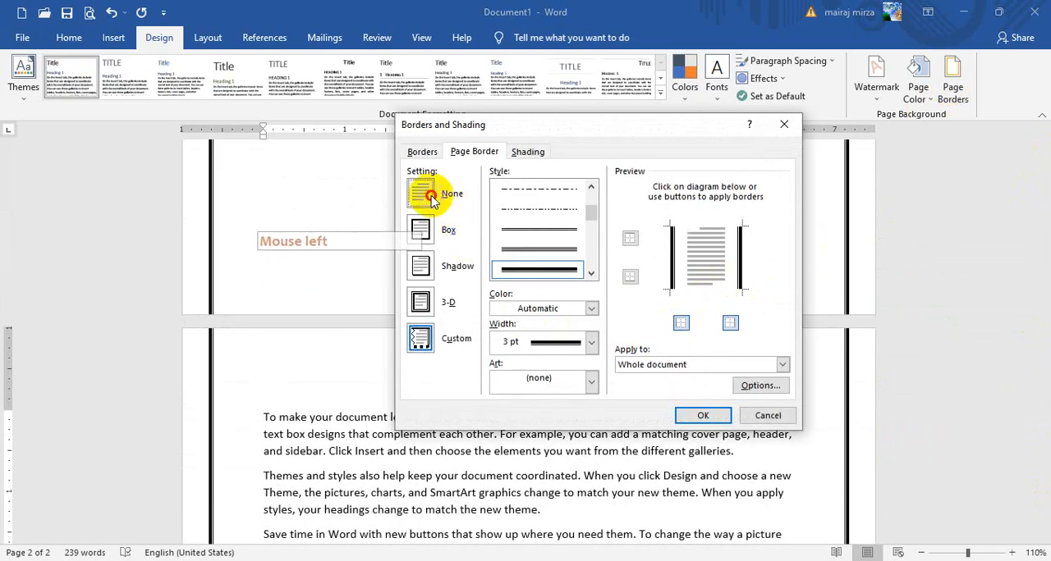
{"action": "left_click", "coordinate": [592, 380]}
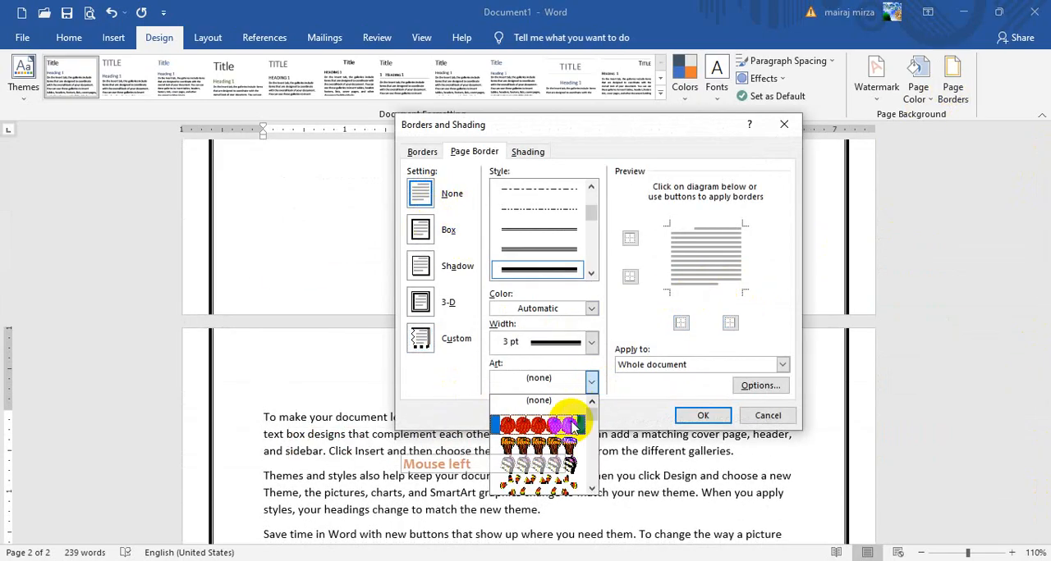
{"action": "left_click", "coordinate": [546, 426]}
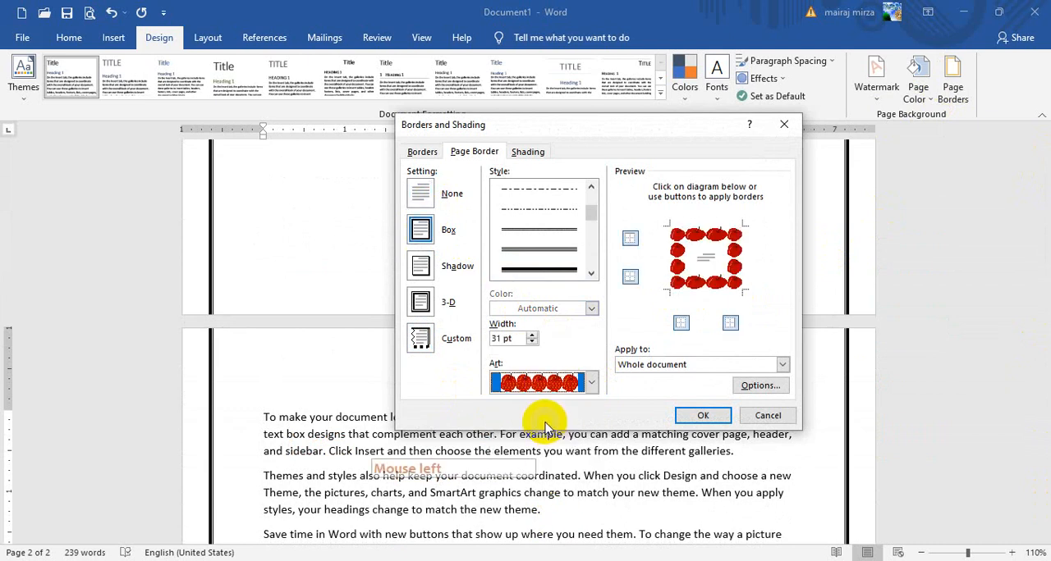
{"action": "left_click", "coordinate": [701, 417]}
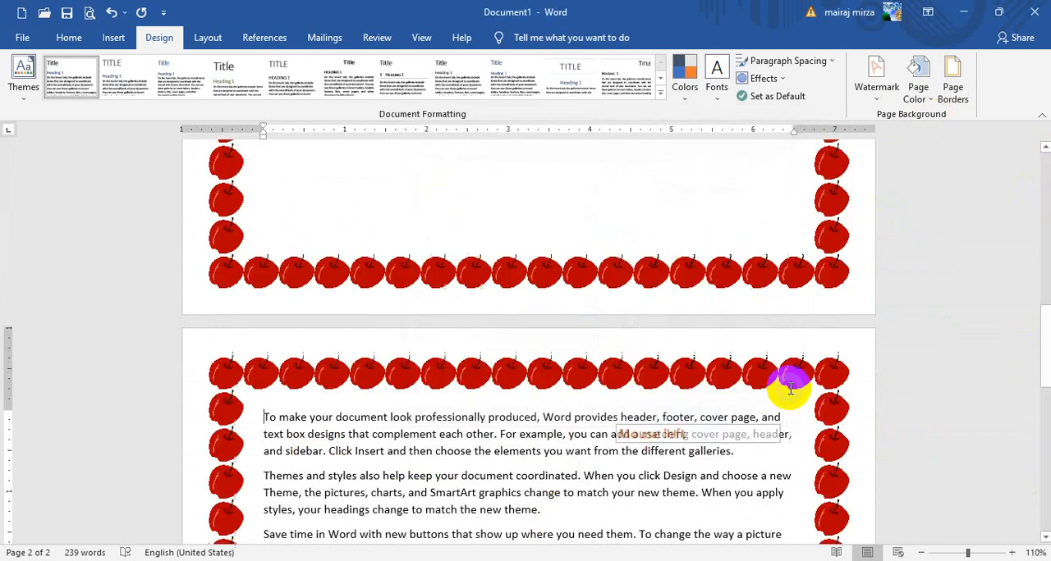
Set the apple art border's width to 20 pt for the whole document
{"action": "mouse_move", "coordinate": [1045, 321]}
{"action": "left_mouse_down"}
{"action": "mouse_move", "coordinate": [1036, 545]}
{"action": "mouse_move", "coordinate": [1044, 279]}
{"action": "mouse_move", "coordinate": [1031, 334]}
{"action": "left_mouse_up"}
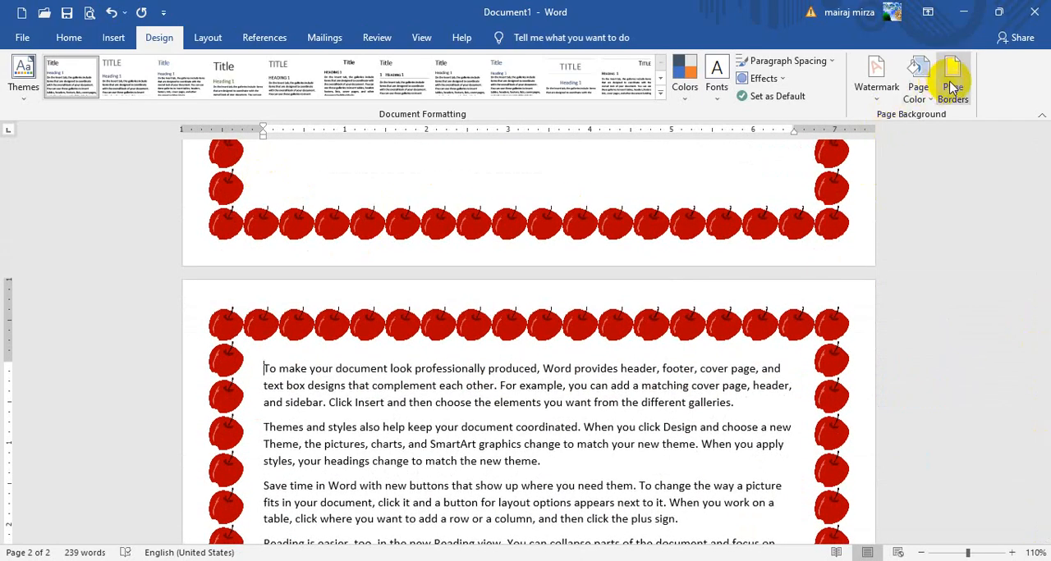
{"action": "left_click", "coordinate": [951, 88]}
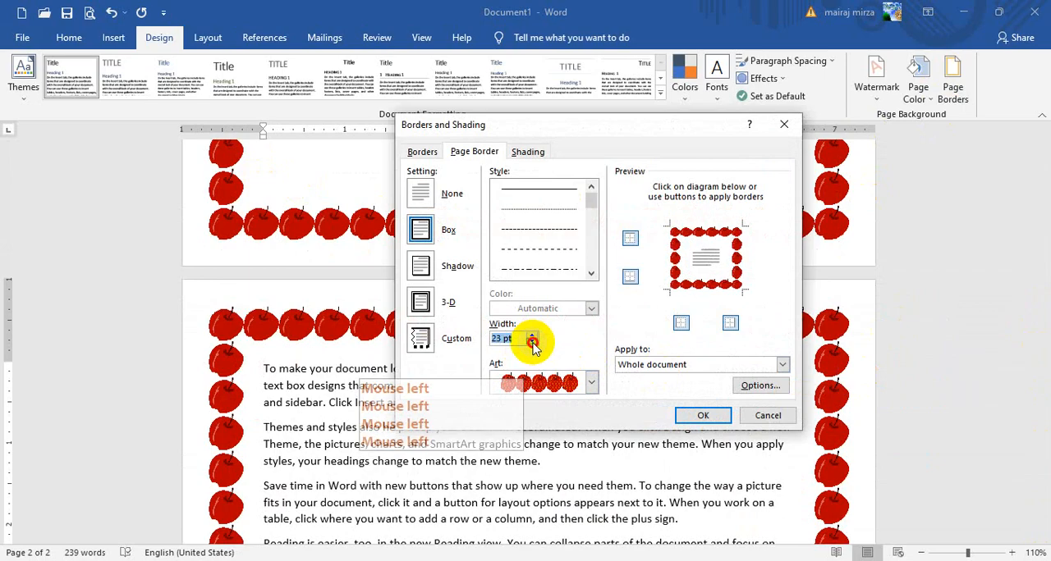
{"action": "left_click", "coordinate": [703, 416]}
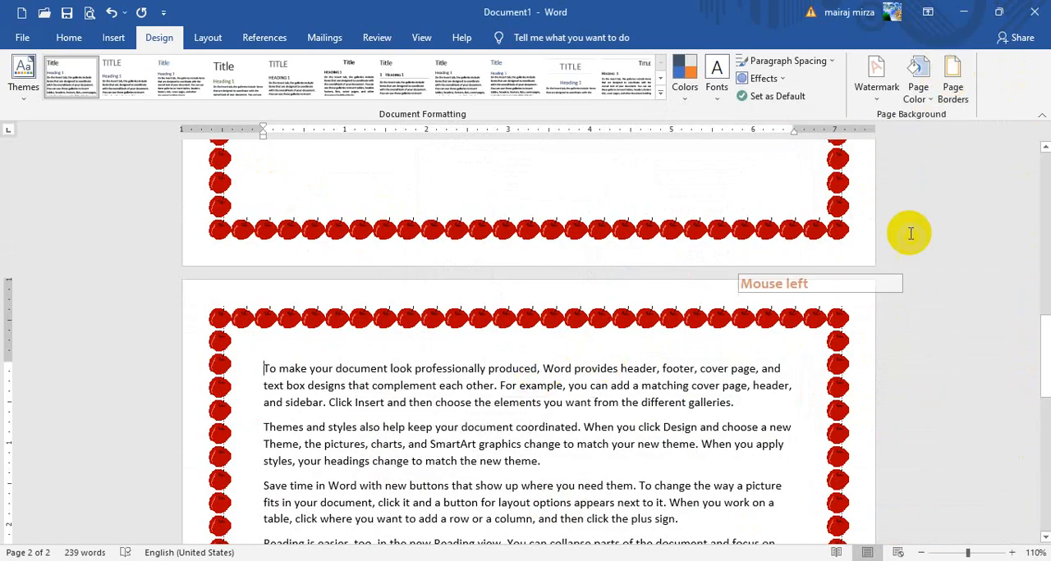
Replace the apples with the 18 pt thick-and-thin line art border that has interlaced square corners, applied to the whole document
{"action": "left_click", "coordinate": [952, 82]}
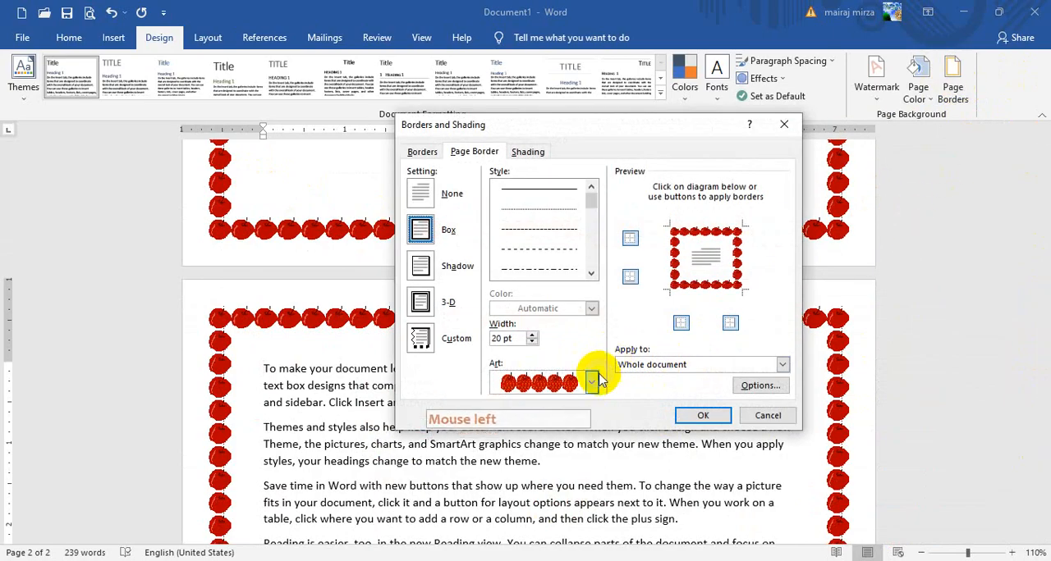
{"action": "left_click", "coordinate": [591, 382]}
{"action": "left_click_drag", "start_coordinate": [590, 416], "coordinate": [596, 442]}
{"action": "left_click", "coordinate": [561, 427]}
{"action": "left_click", "coordinate": [703, 415]}
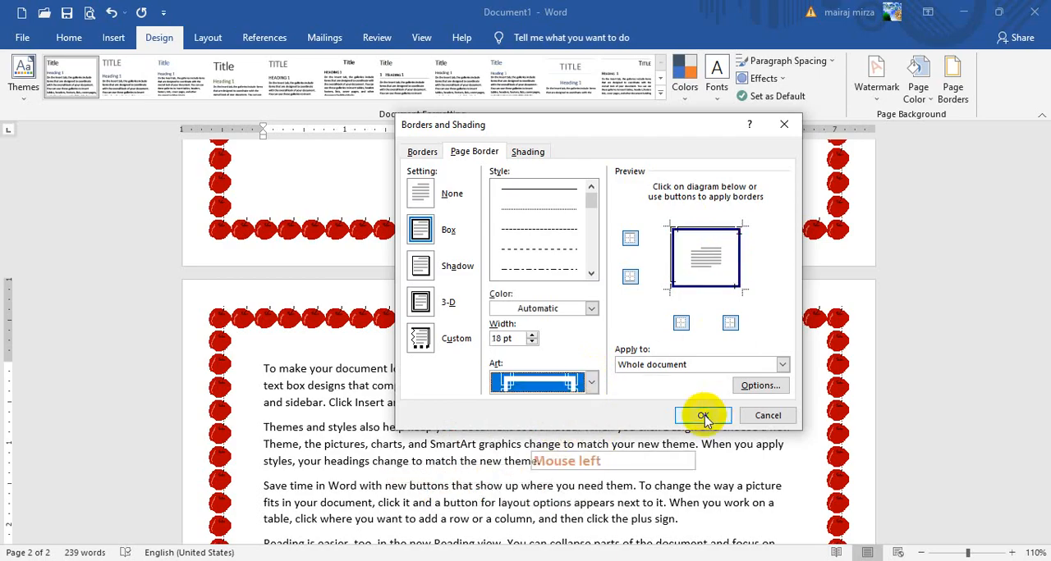
{"action": "left_click", "coordinate": [702, 415]}
Change the page border to the 14 pt triangle-pattern art in a darker theme blue and apply it to the whole document
{"action": "mouse_move", "coordinate": [1046, 342]}
{"action": "left_mouse_down"}
{"action": "mouse_move", "coordinate": [1044, 548]}
{"action": "mouse_move", "coordinate": [1048, 376]}
{"action": "mouse_move", "coordinate": [1036, 317]}
{"action": "left_mouse_up"}
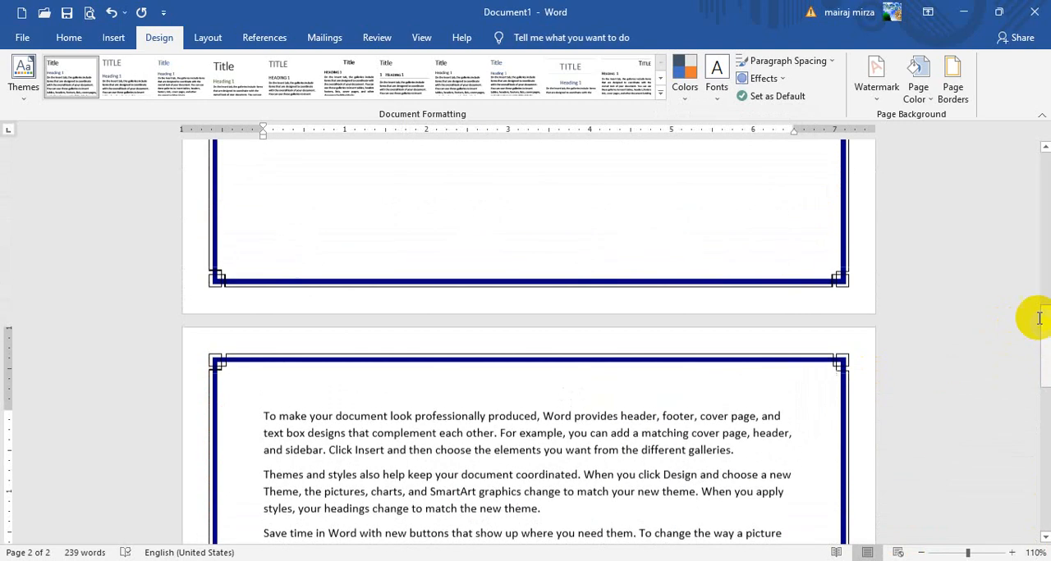
{"action": "left_click", "coordinate": [952, 82]}
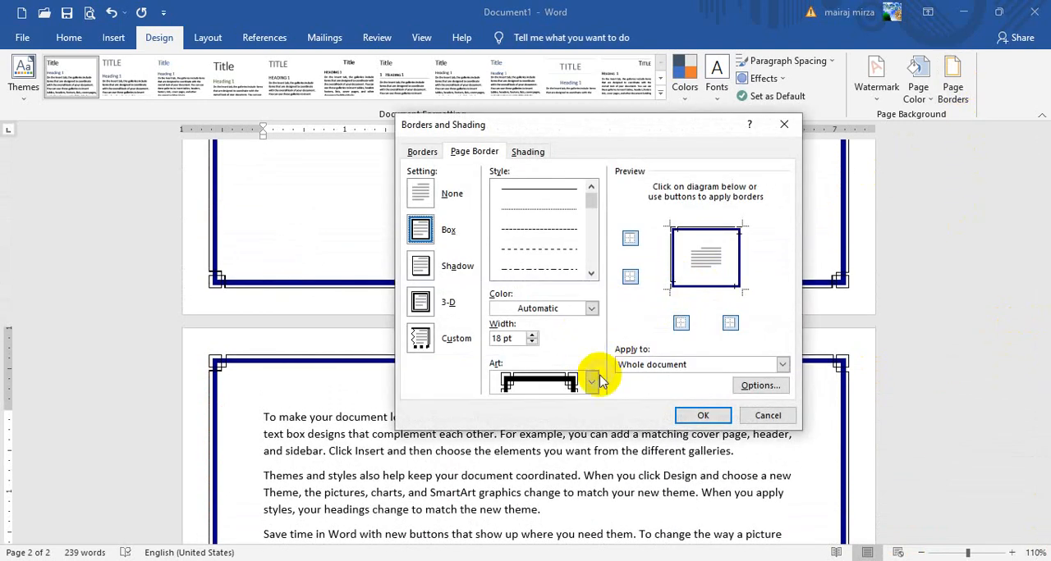
{"action": "left_click", "coordinate": [591, 381]}
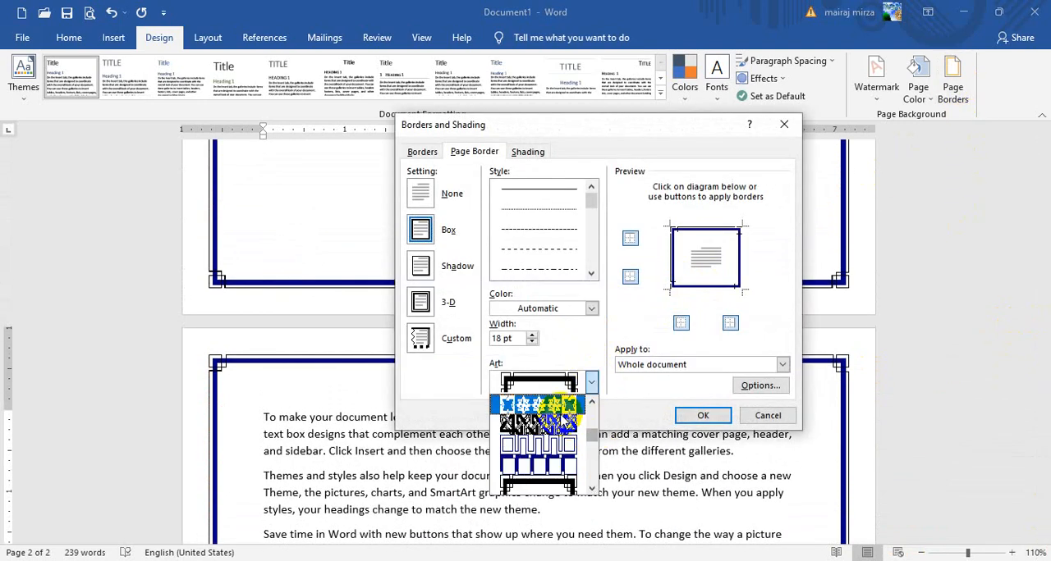
{"action": "left_click_drag", "start_coordinate": [591, 435], "coordinate": [593, 455]}
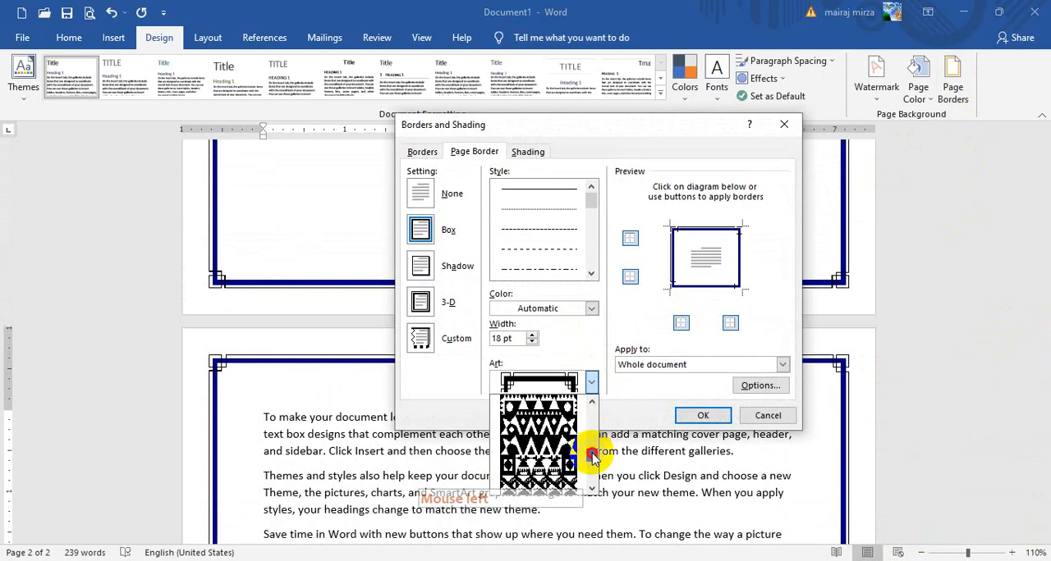
{"action": "left_click", "coordinate": [551, 465]}
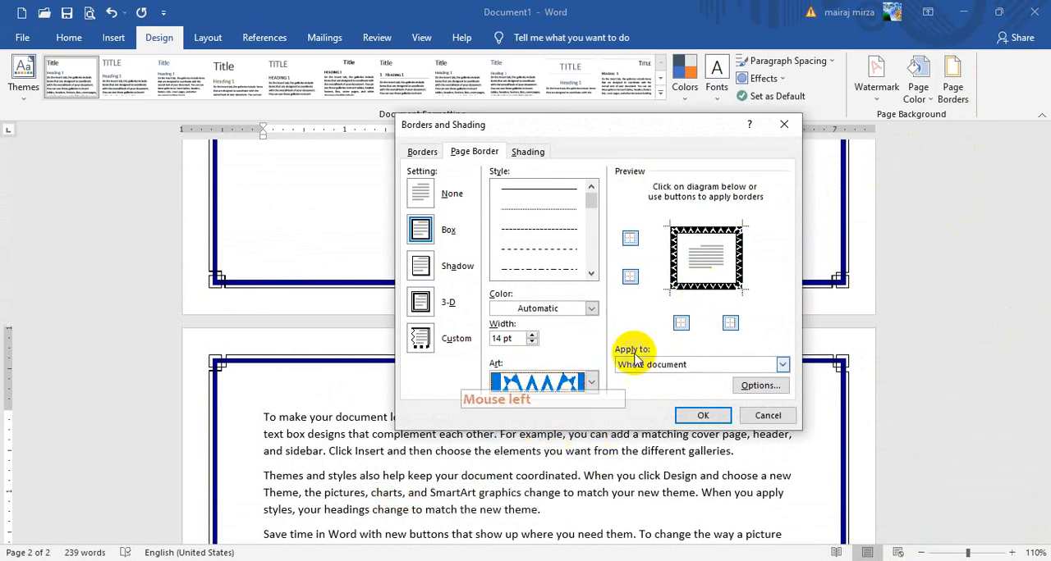
{"action": "left_click", "coordinate": [590, 308]}
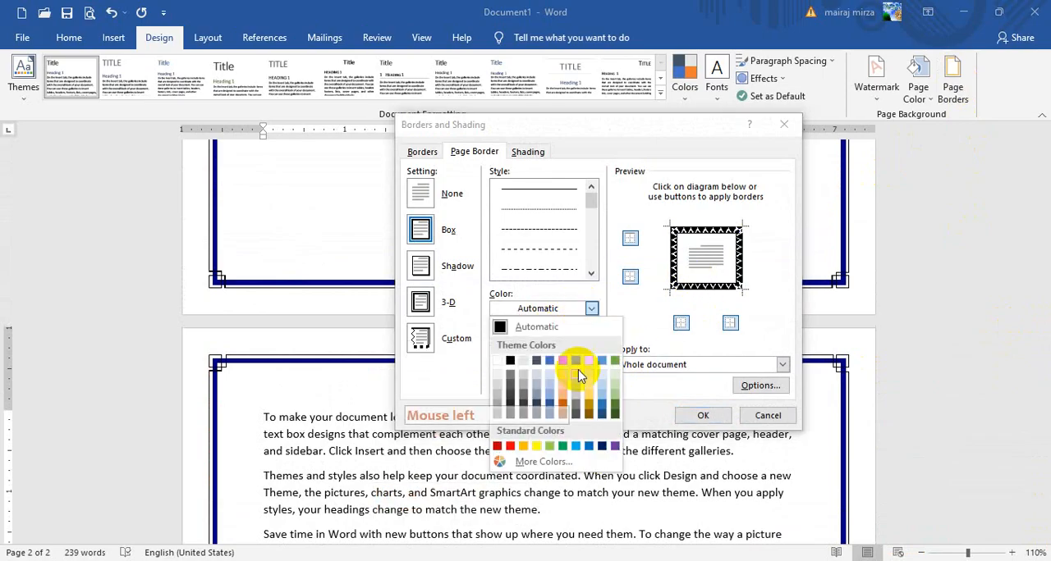
{"action": "left_click", "coordinate": [550, 408]}
{"action": "left_click", "coordinate": [702, 416]}
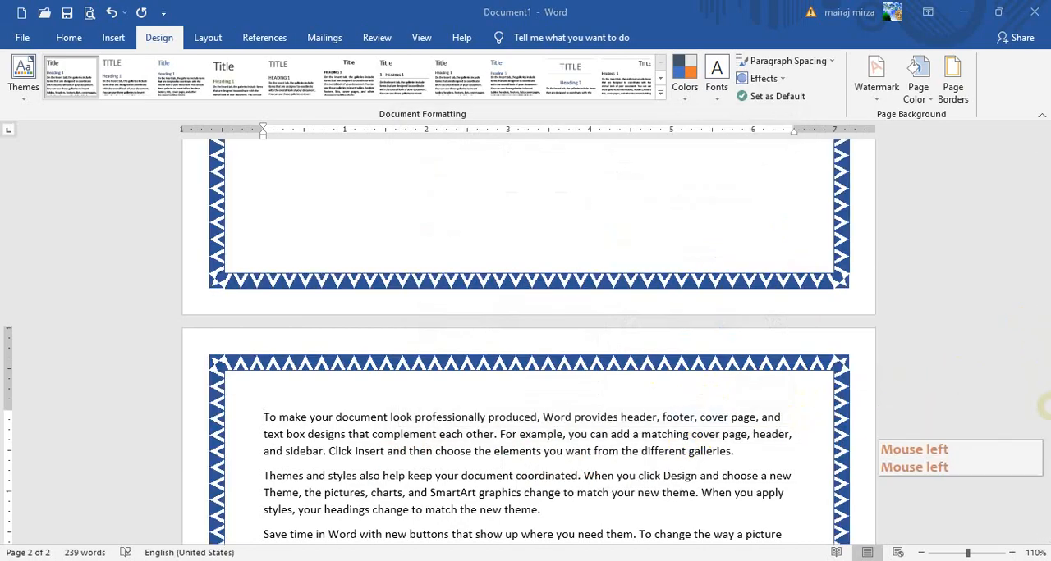
Remove the blue triangle-pattern art border from the whole document by choosing the None setting
{"action": "scroll", "coordinate": [1034, 416], "scroll_direction": "down", "scroll_amount": 10}
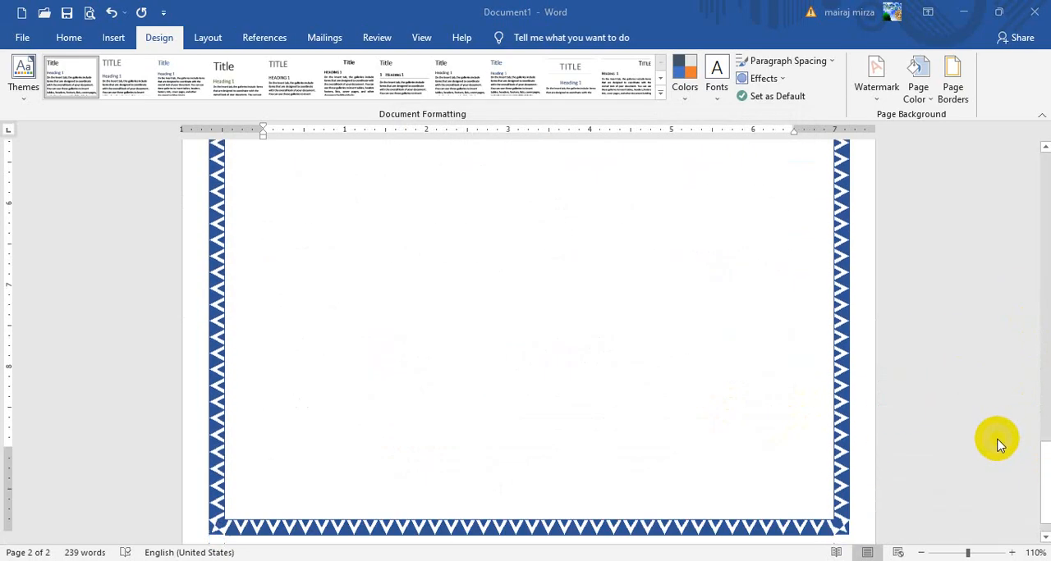
{"action": "scroll", "coordinate": [995, 427], "scroll_direction": "up", "scroll_amount": 10}
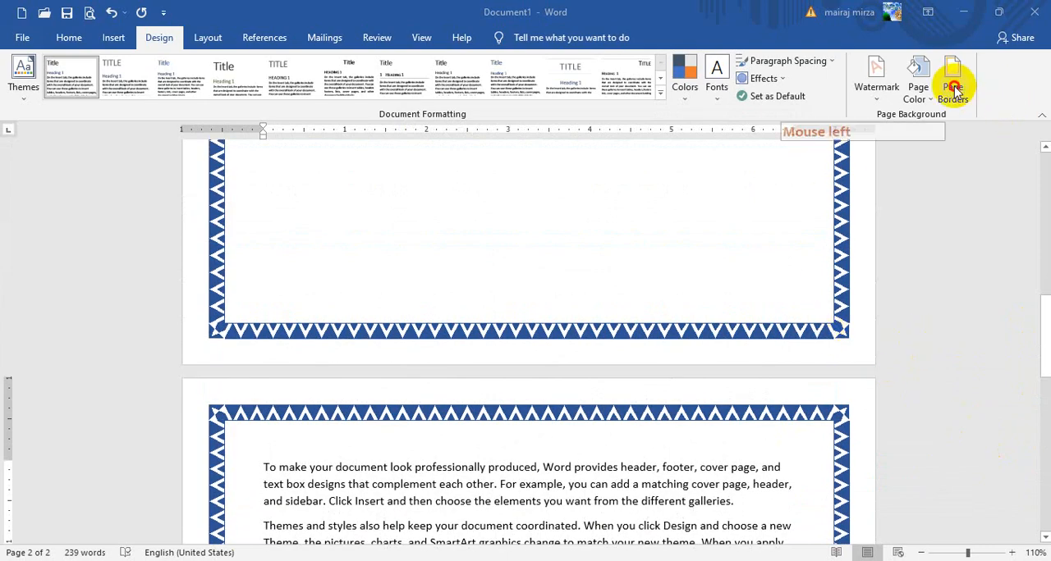
{"action": "left_click", "coordinate": [770, 349]}
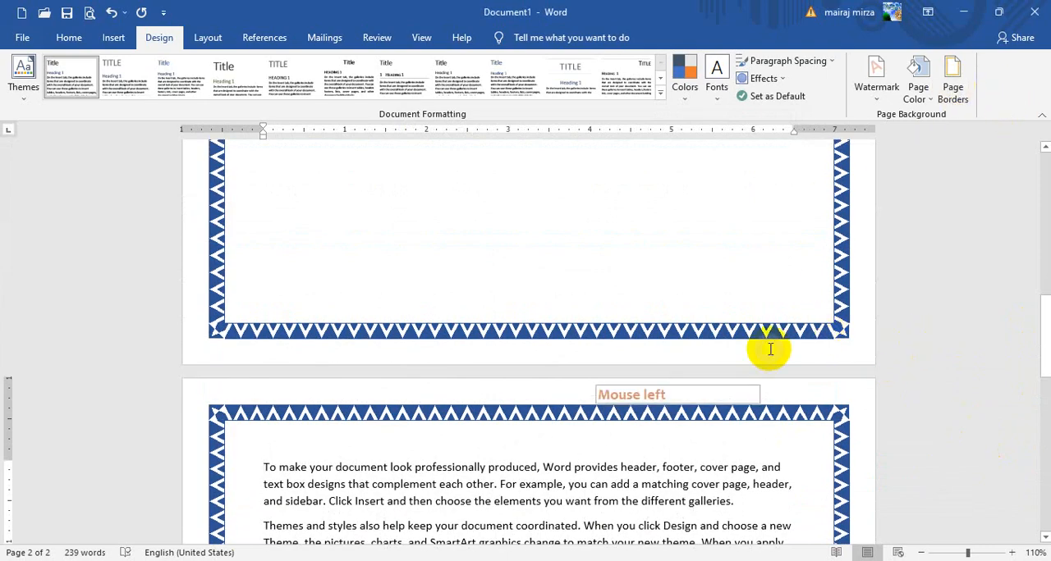
{"action": "left_click", "coordinate": [953, 78]}
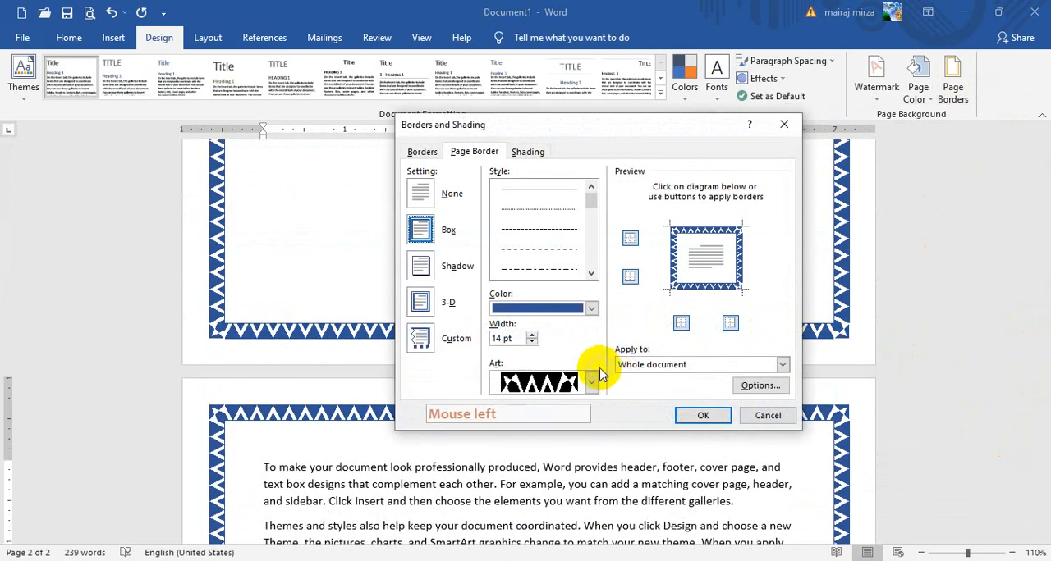
{"action": "left_click", "coordinate": [593, 383]}
{"action": "left_click_drag", "start_coordinate": [591, 453], "coordinate": [609, 431]}
{"action": "left_click", "coordinate": [682, 297]}
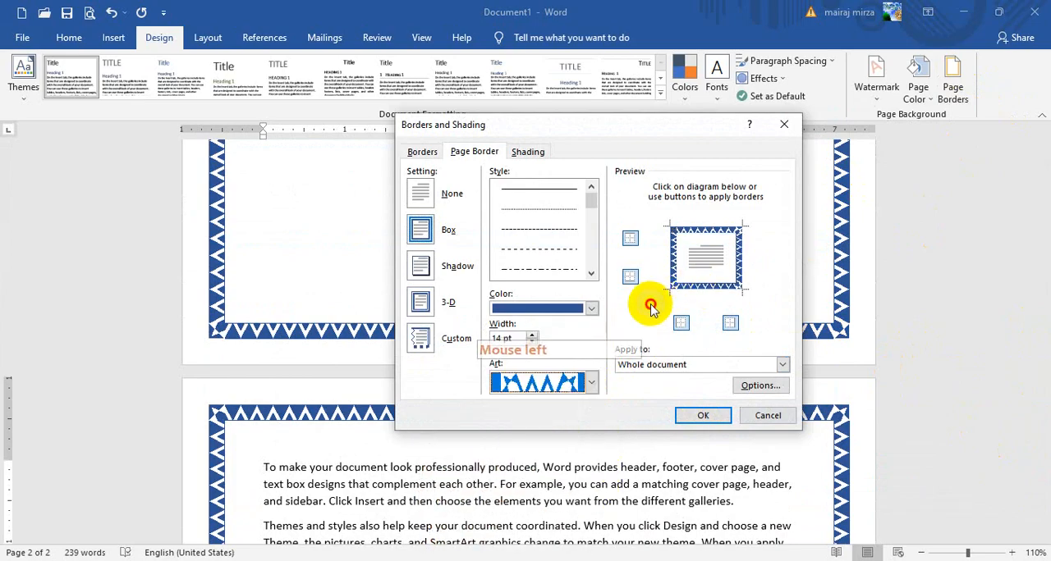
{"action": "left_click", "coordinate": [419, 195]}
{"action": "left_click", "coordinate": [703, 415]}
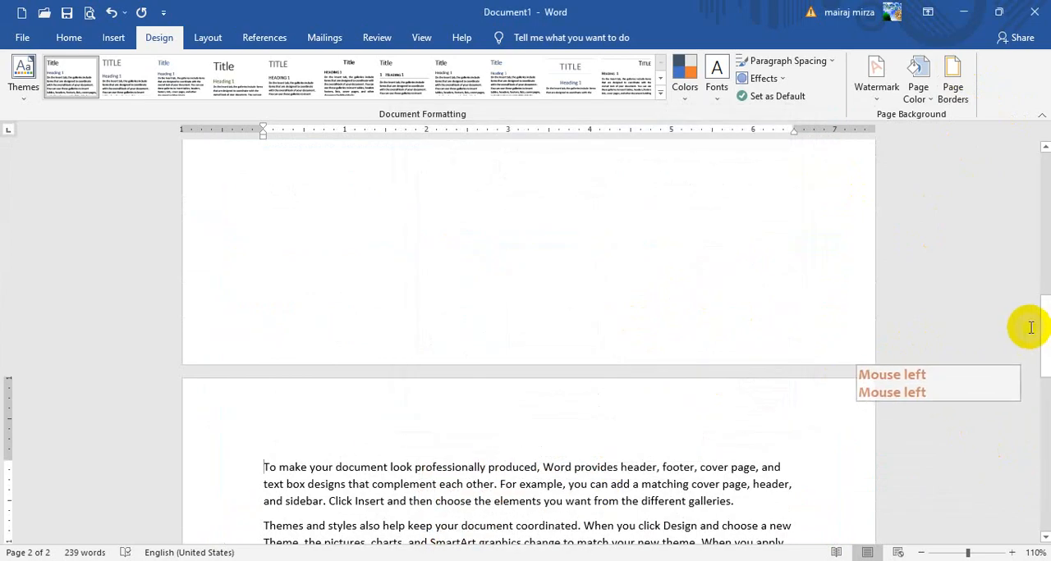
Delete the page break after the first paragraph so the following text moves up onto page 1
{"action": "left_click_drag", "start_coordinate": [1043, 325], "coordinate": [1046, 80]}
{"action": "left_click", "coordinate": [500, 281]}
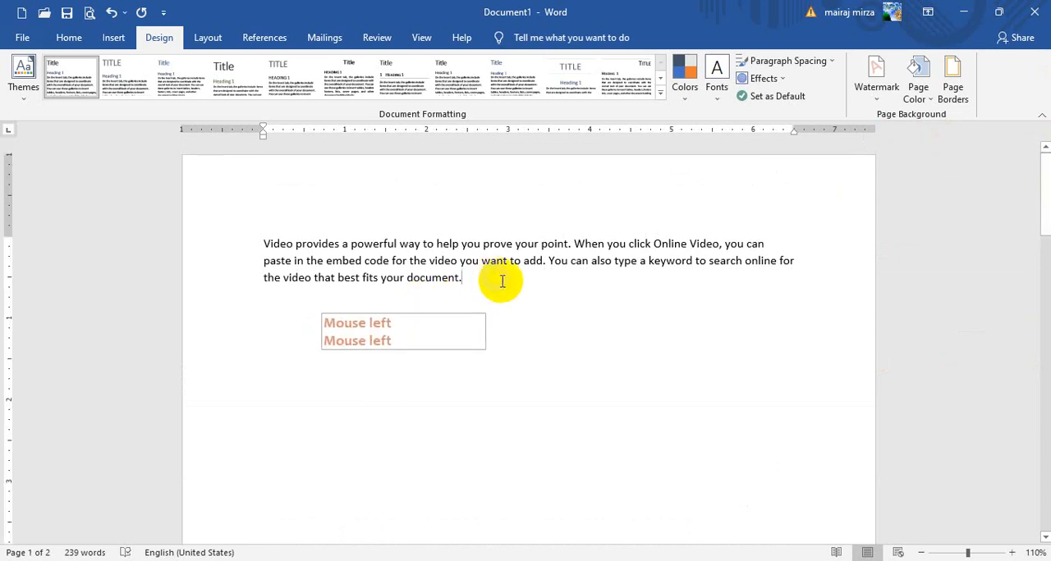
{"action": "left_click", "coordinate": [209, 38]}
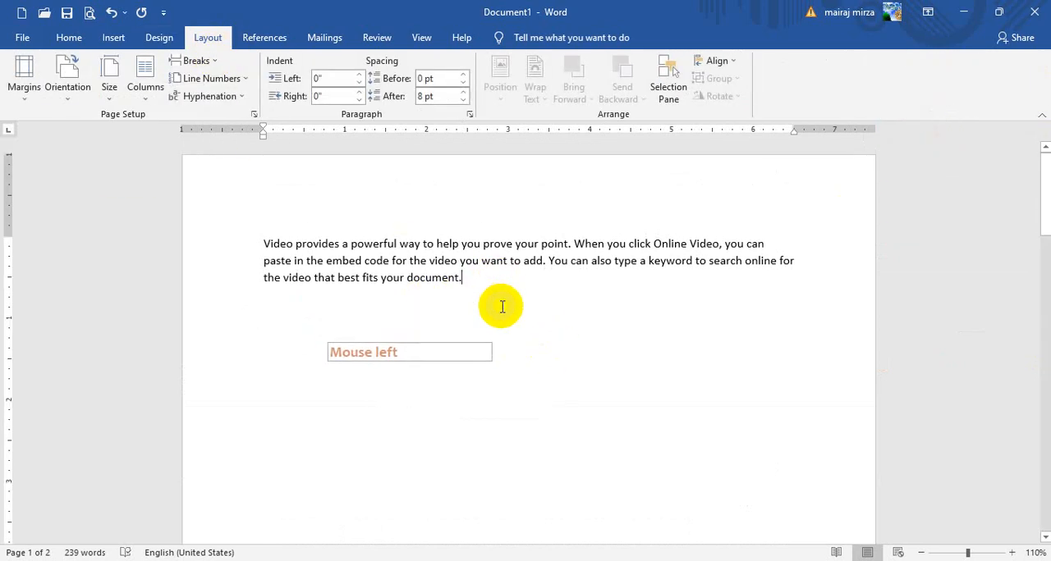
{"action": "left_click", "coordinate": [464, 274]}
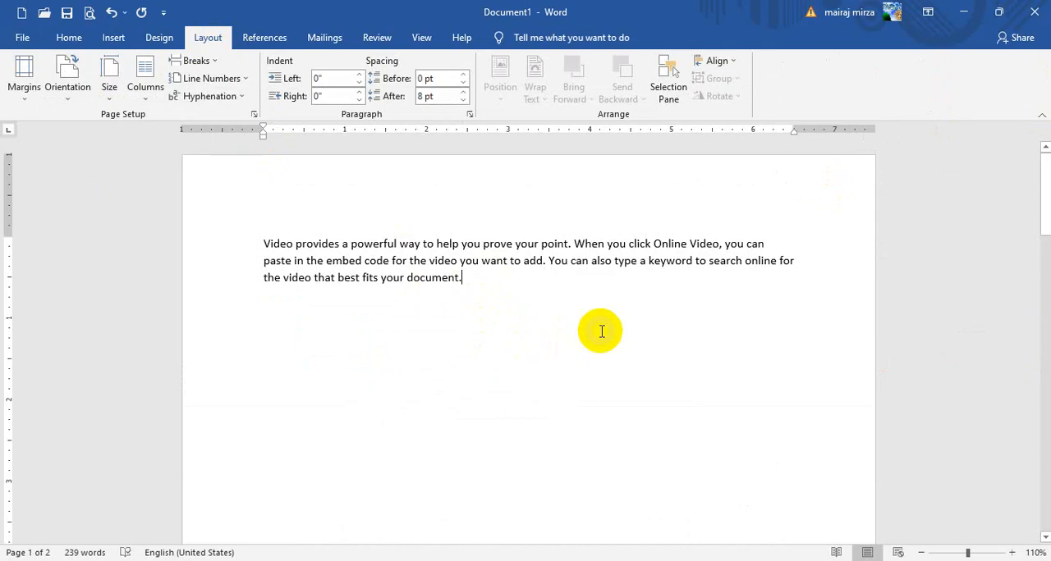
{"action": "key", "text": "Delete"}
{"action": "key", "text": "Delete"}
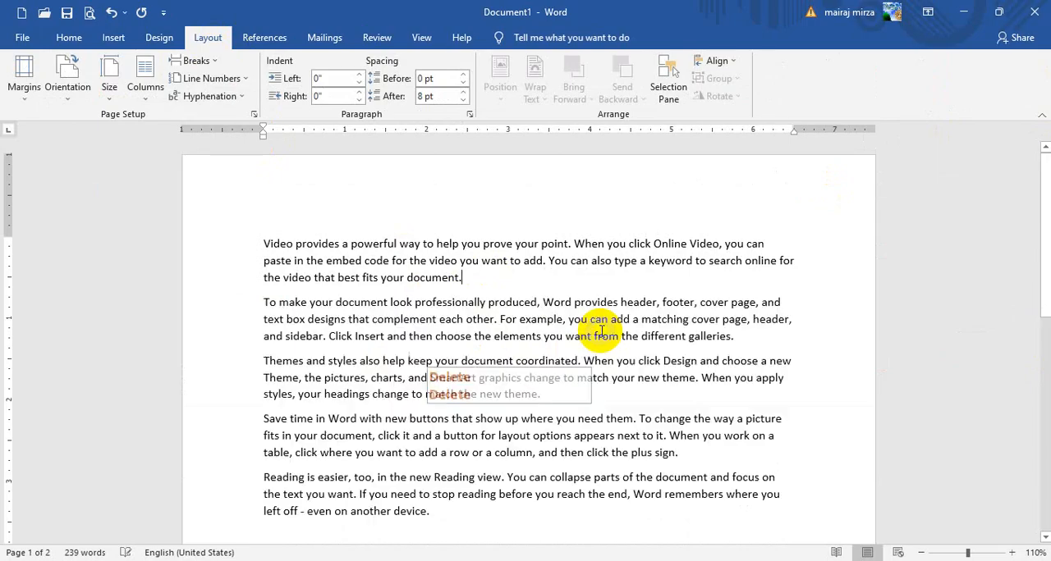
Apply the Narrow margin preset with 0.5" on all sides to the document and return it to the Normal preset
{"action": "left_click", "coordinate": [362, 260]}
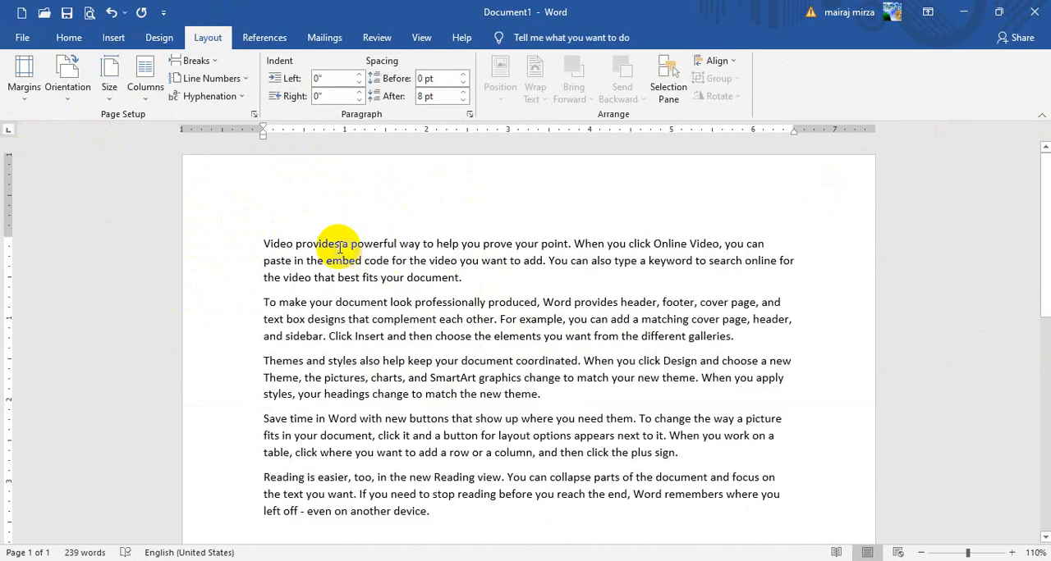
{"action": "left_click", "coordinate": [23, 82]}
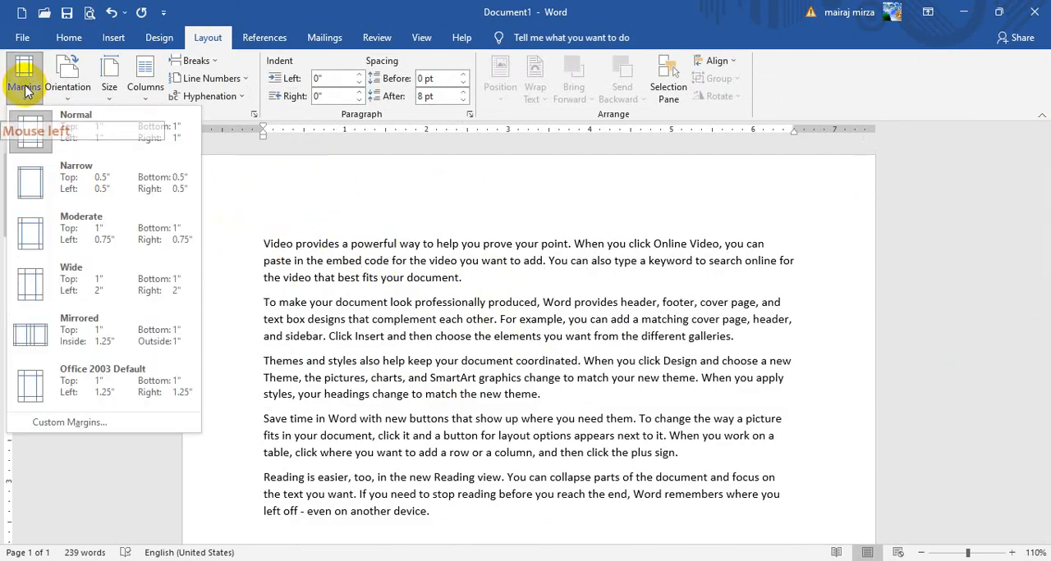
{"action": "left_click", "coordinate": [44, 175]}
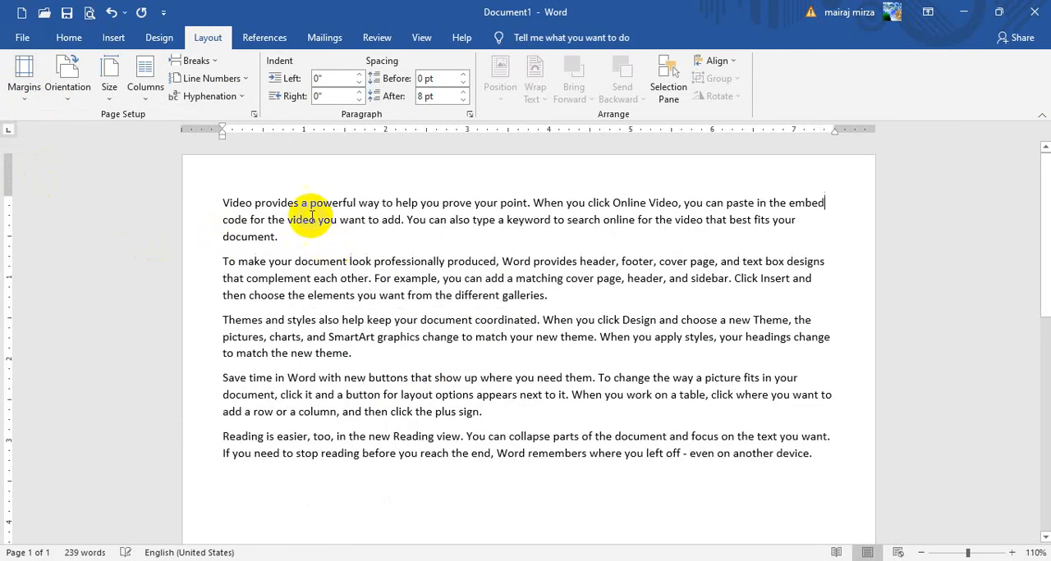
{"action": "left_click", "coordinate": [24, 82]}
{"action": "left_click", "coordinate": [47, 143]}
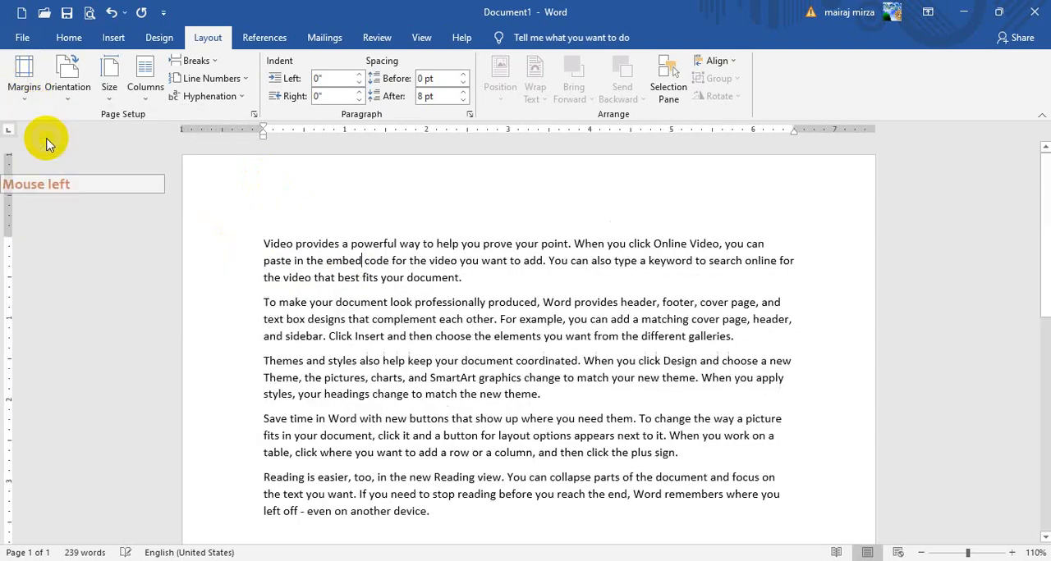
Apply the Wide margin preset with 2" left and right margins and return to the Normal 1" margins
{"action": "left_click", "coordinate": [22, 82]}
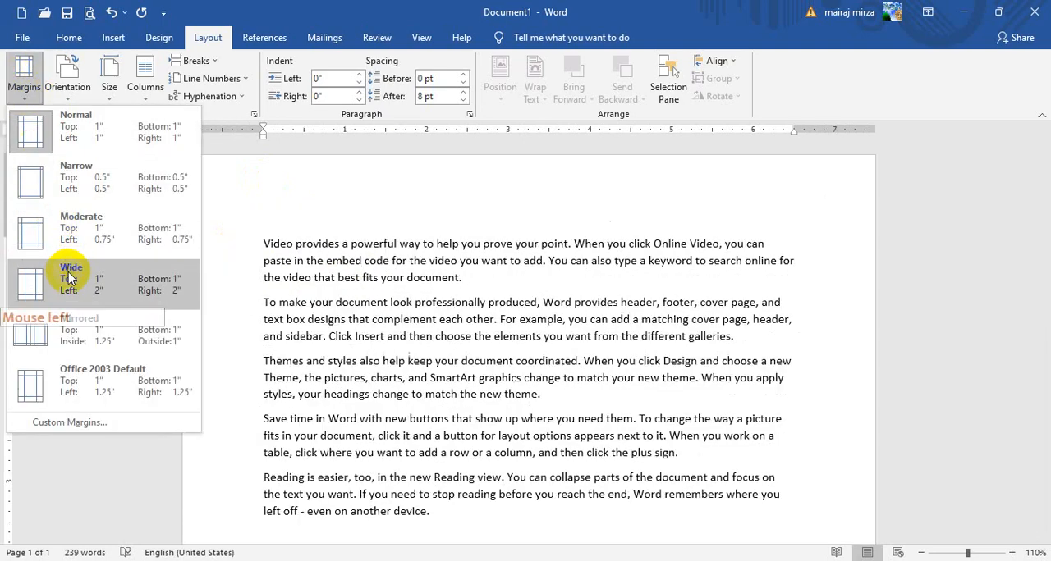
{"action": "left_click", "coordinate": [69, 277]}
{"action": "left_click", "coordinate": [25, 76]}
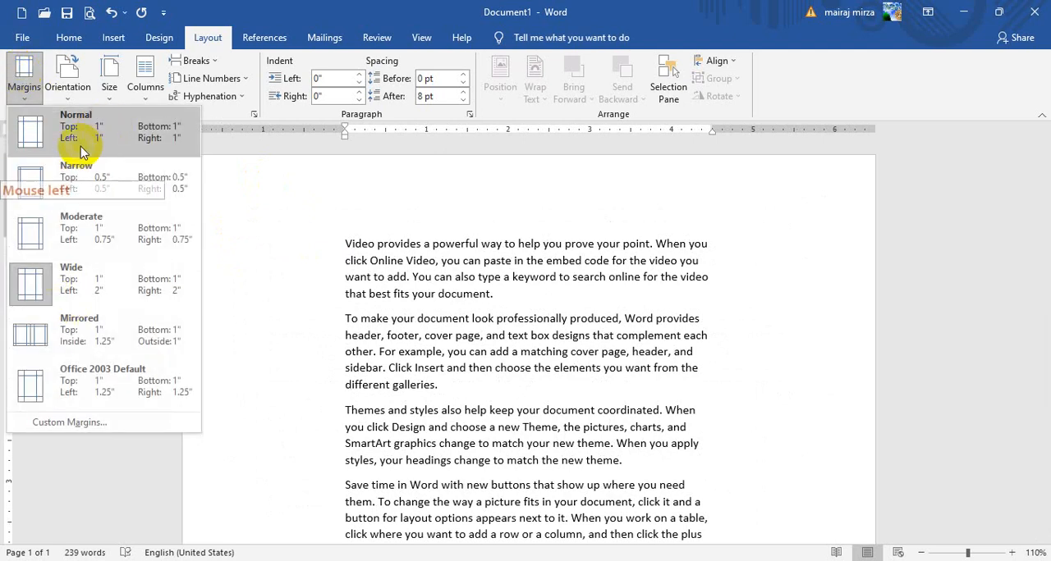
{"action": "left_click", "coordinate": [72, 134]}
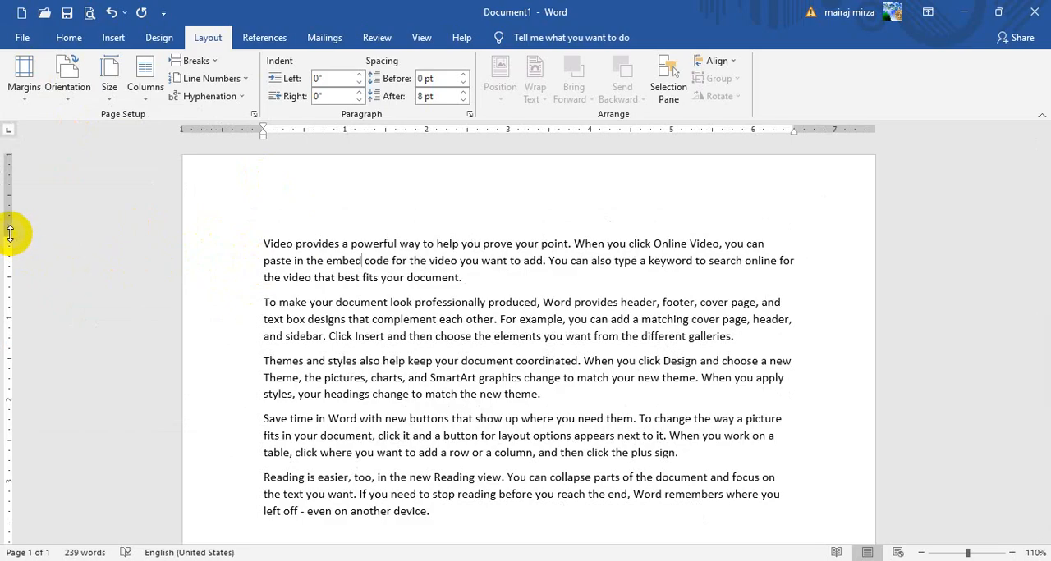
Shrink the top, left and right page margins to almost nothing using the rulers
{"action": "left_click_drag", "start_coordinate": [10, 232], "coordinate": [38, 132]}
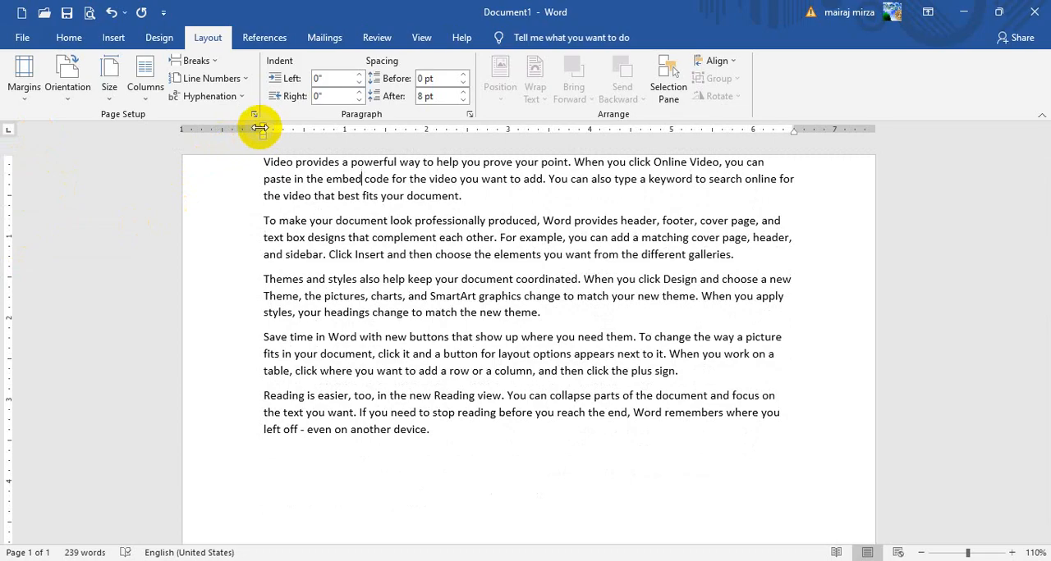
{"action": "left_click_drag", "start_coordinate": [263, 128], "coordinate": [186, 129]}
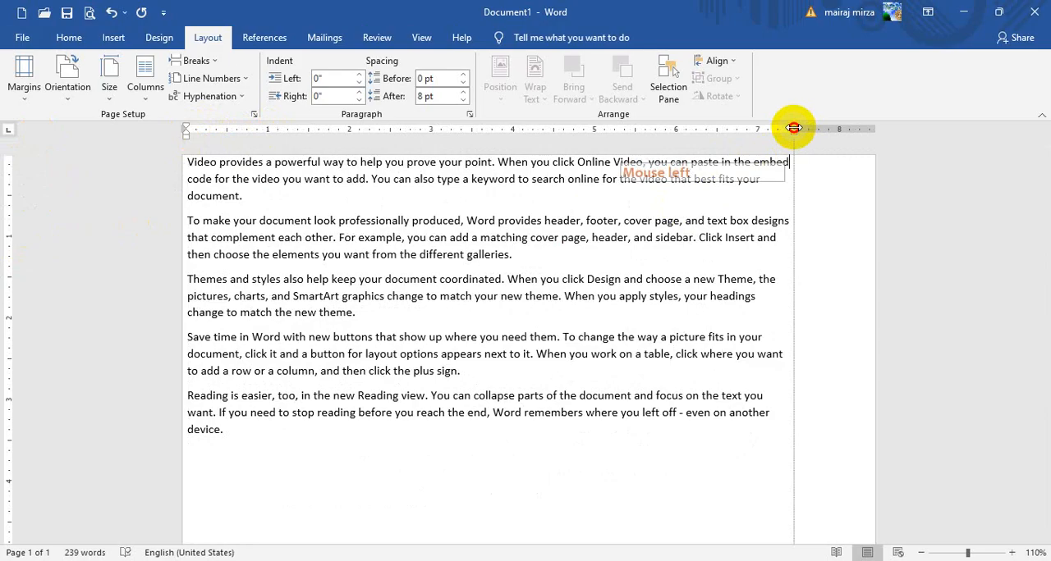
{"action": "left_click_drag", "start_coordinate": [794, 128], "coordinate": [875, 129]}
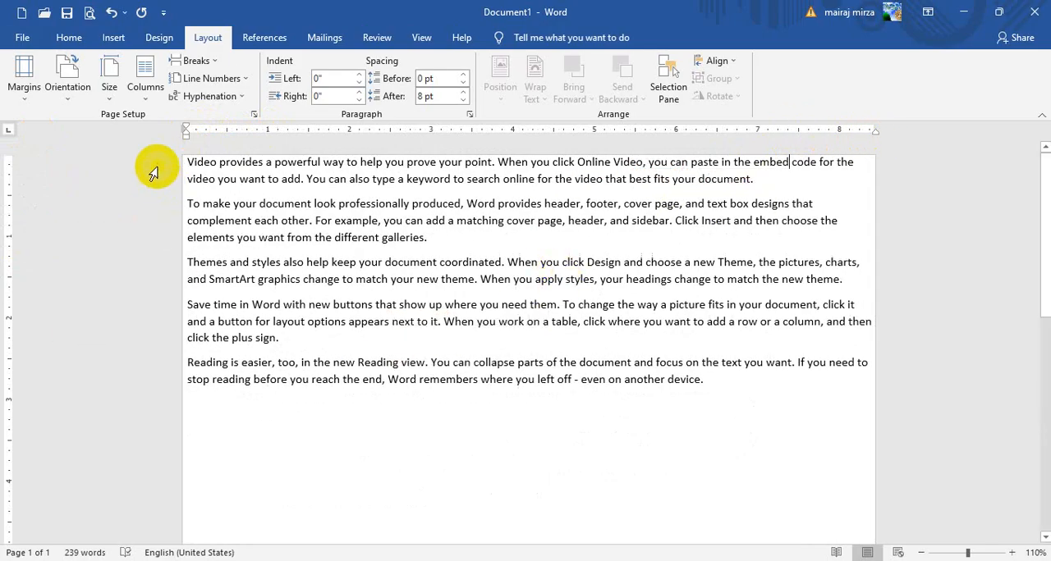
Reset the custom page margins to the Normal preset with 1" on every side
{"action": "left_click", "coordinate": [22, 74]}
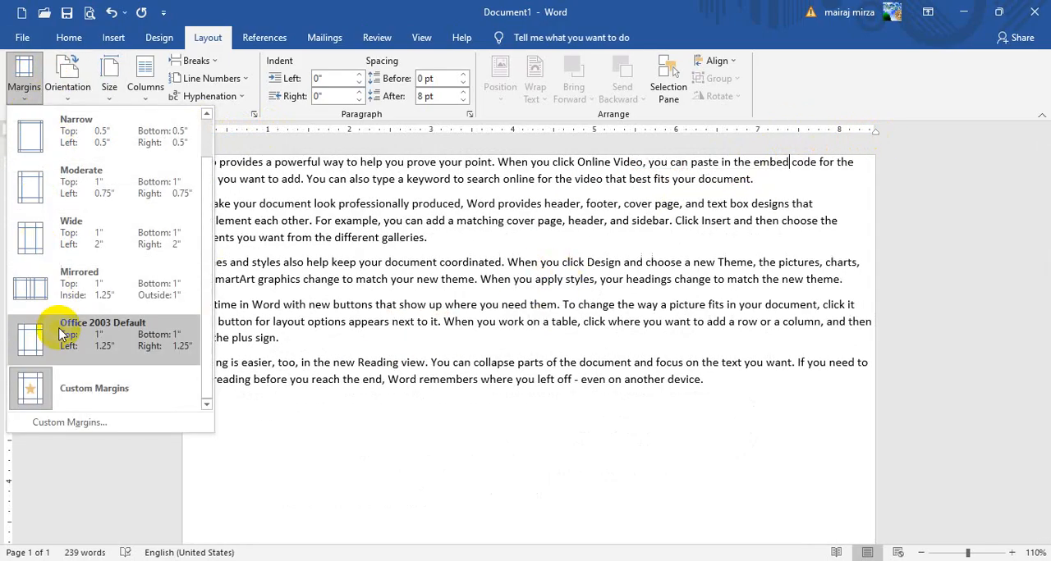
{"action": "left_click", "coordinate": [206, 114]}
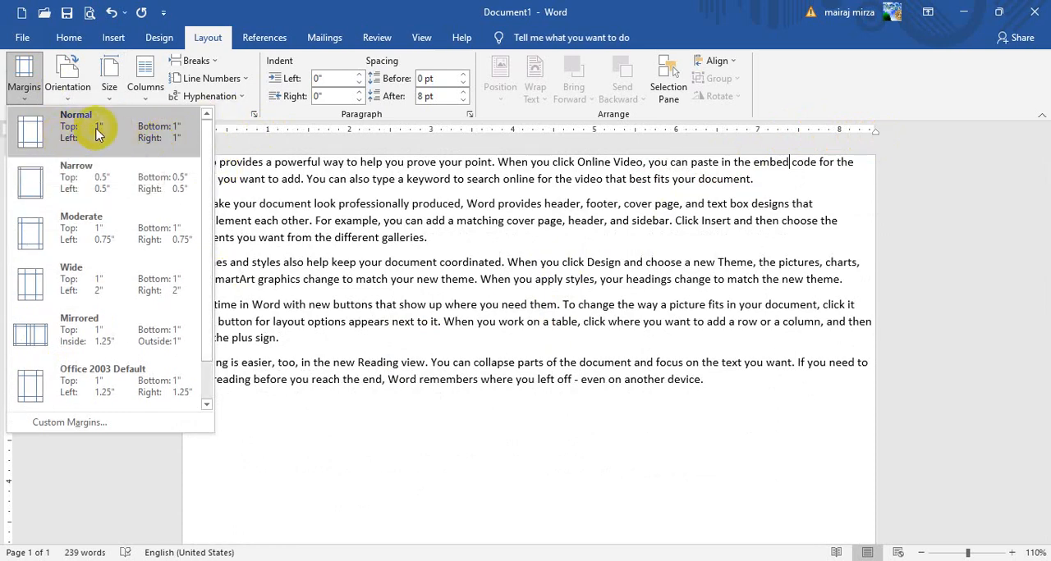
{"action": "left_click", "coordinate": [47, 135]}
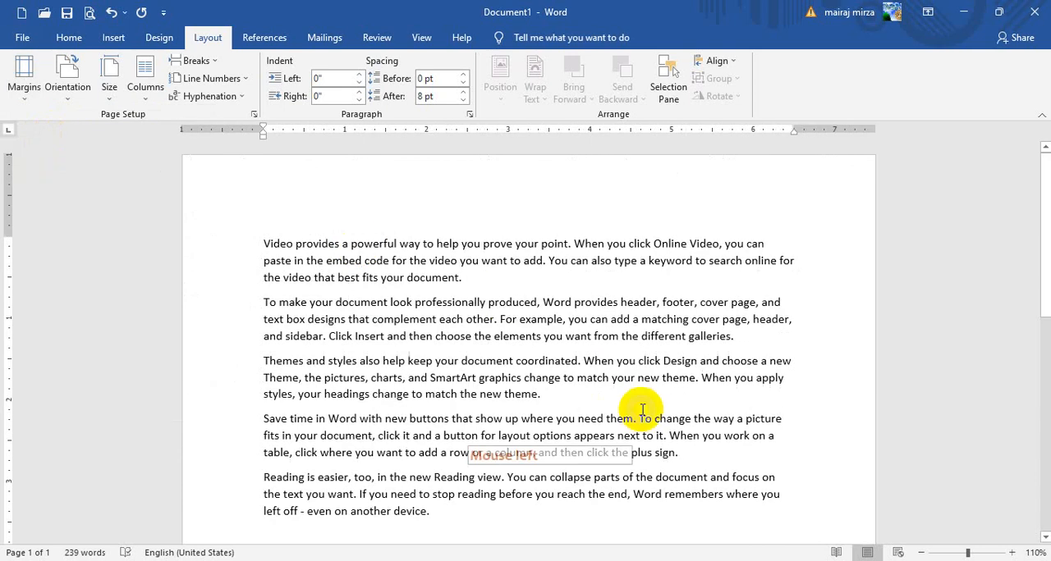
{"action": "left_click", "coordinate": [25, 80]}
{"action": "left_click", "coordinate": [25, 82]}
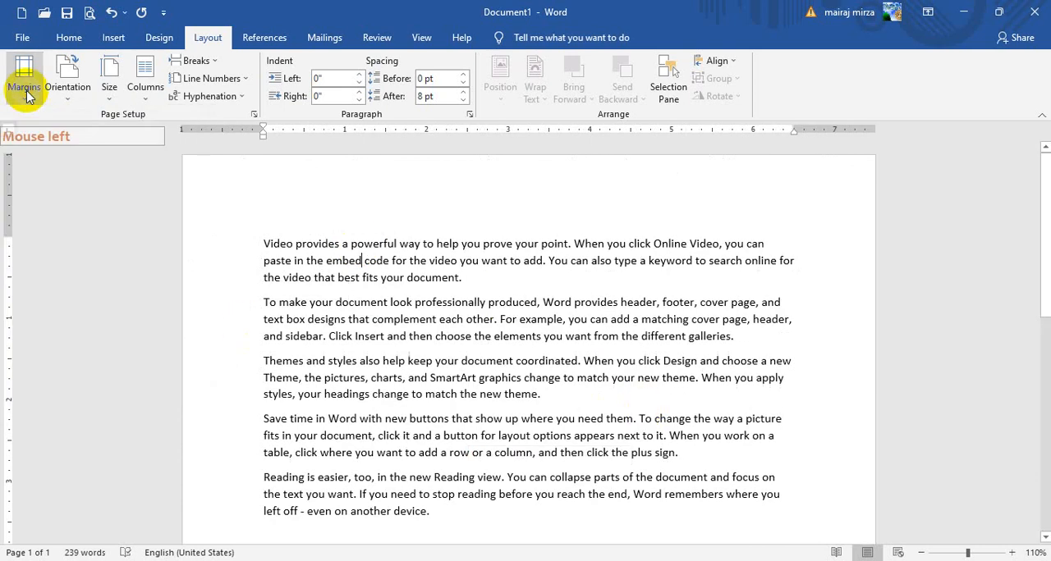
{"action": "left_click", "coordinate": [368, 216]}
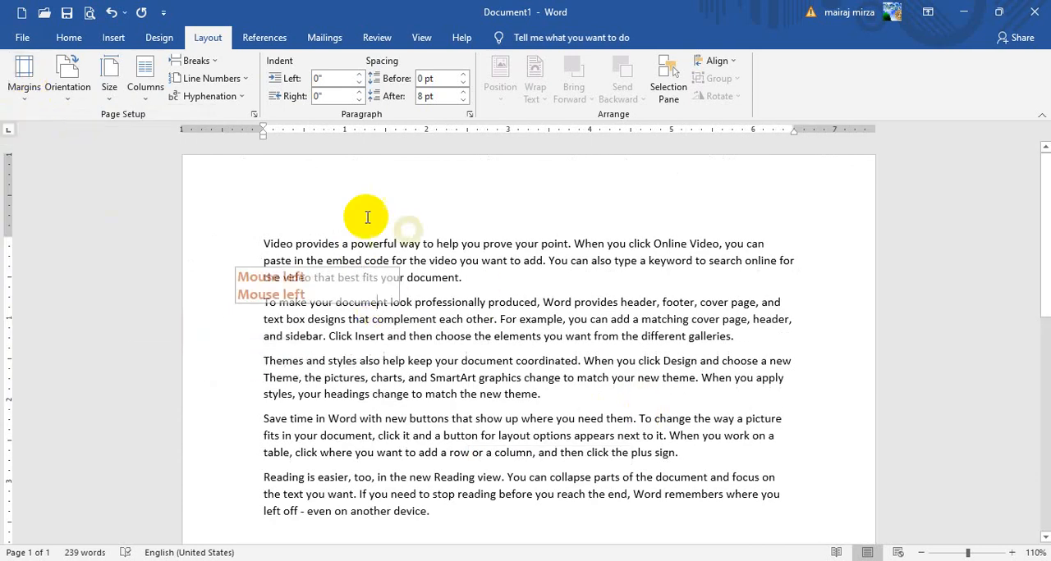
{"action": "left_click", "coordinate": [66, 88]}
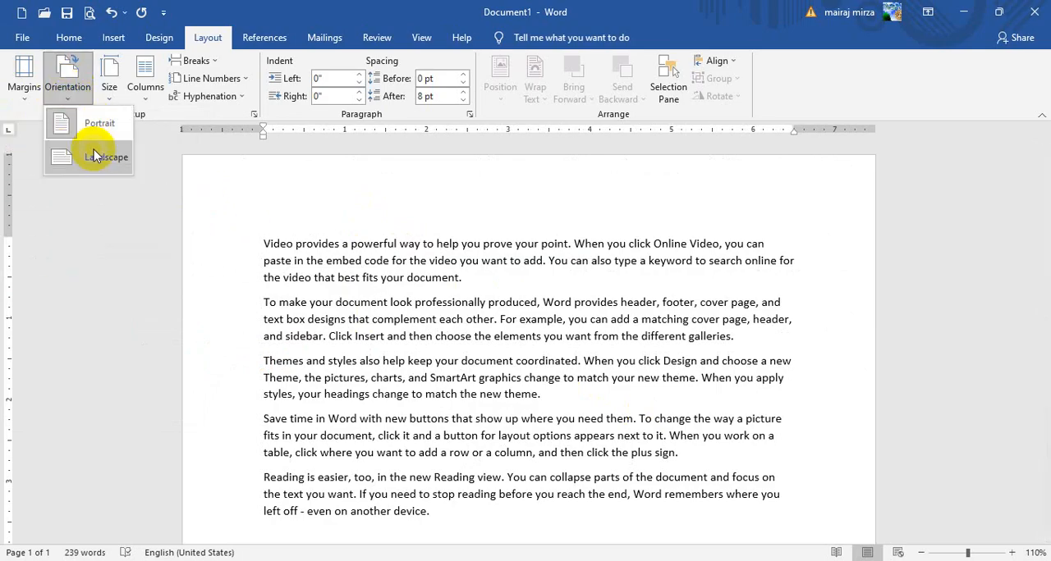
{"action": "left_click", "coordinate": [283, 278]}
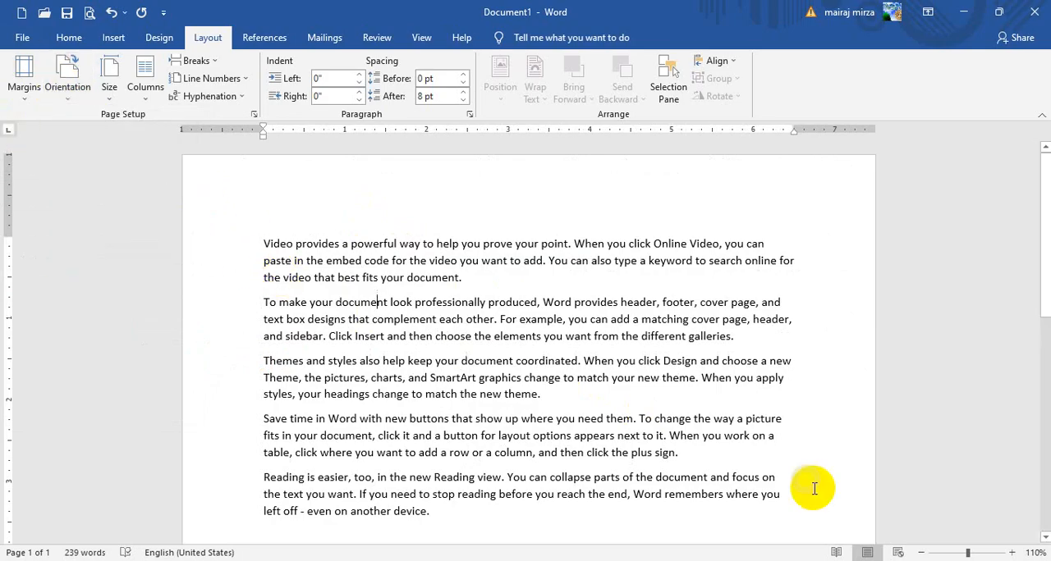
Change the page orientation to Landscape with the whole page in view at 50% zoom
{"action": "left_click", "coordinate": [920, 553]}
{"action": "left_click", "coordinate": [920, 553]}
{"action": "left_click", "coordinate": [920, 553]}
{"action": "left_click", "coordinate": [920, 553]}
{"action": "left_click", "coordinate": [920, 553]}
{"action": "left_click", "coordinate": [920, 554]}
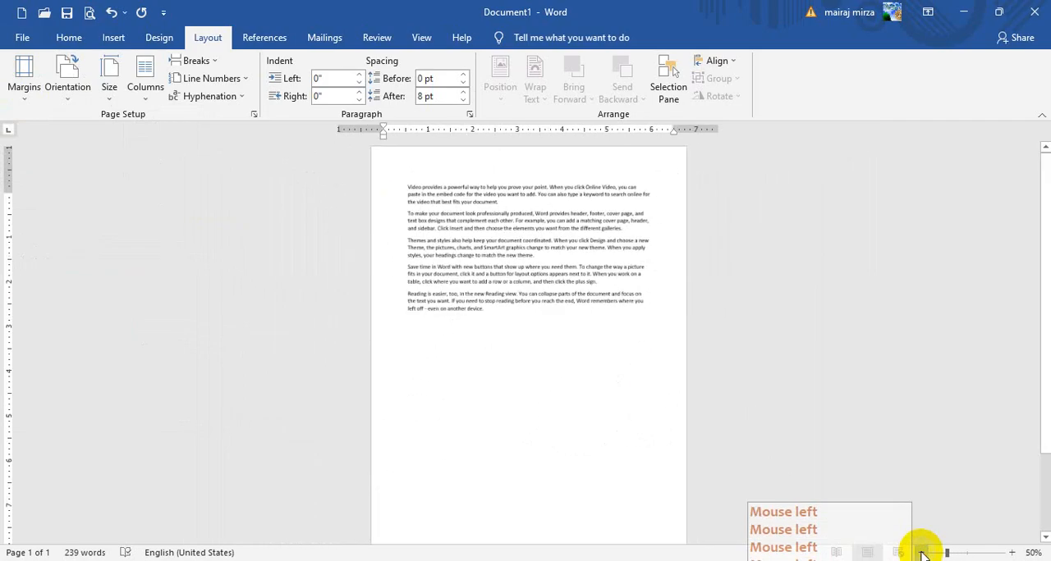
{"action": "left_click", "coordinate": [461, 212]}
{"action": "left_click", "coordinate": [64, 88]}
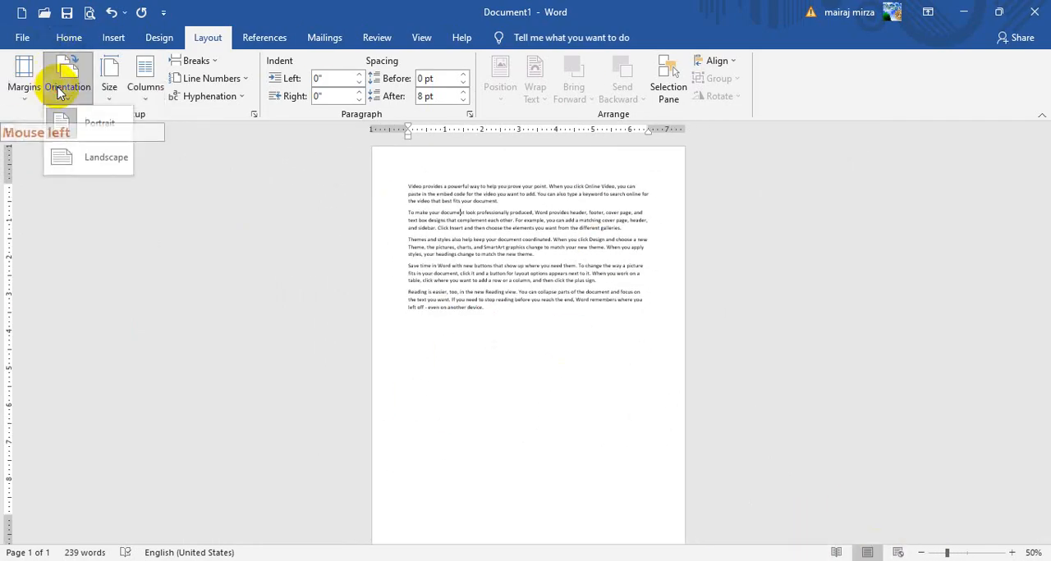
{"action": "left_click", "coordinate": [91, 158]}
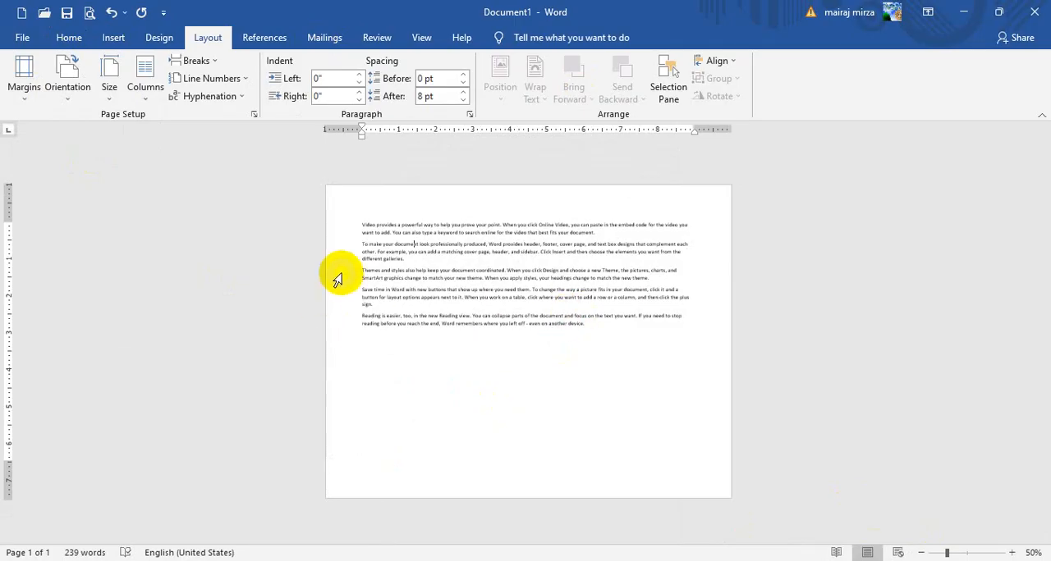
Return the page orientation to Portrait and enlarge the view to 100%
{"action": "left_click", "coordinate": [67, 82]}
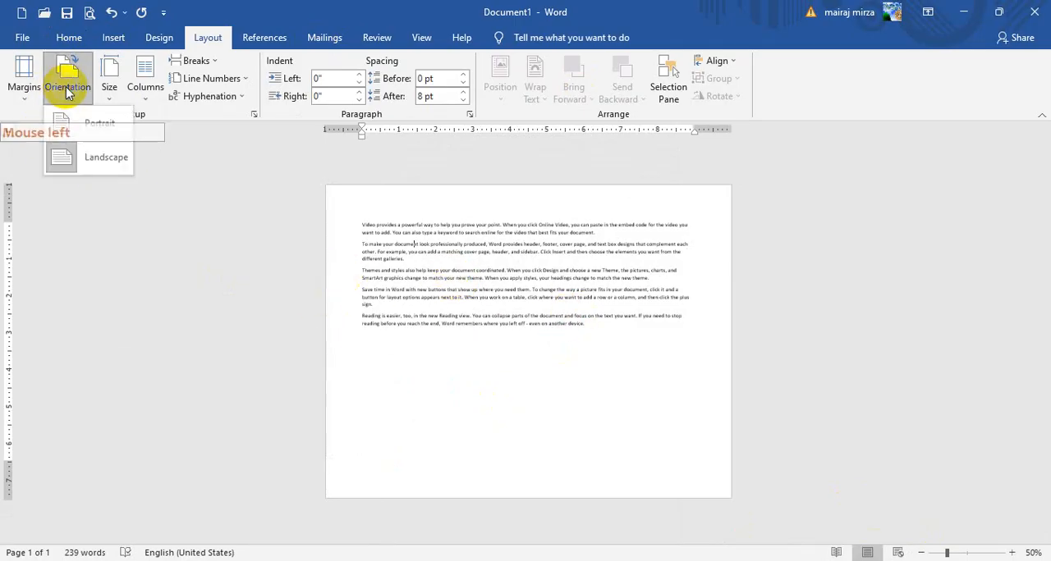
{"action": "left_click", "coordinate": [101, 125]}
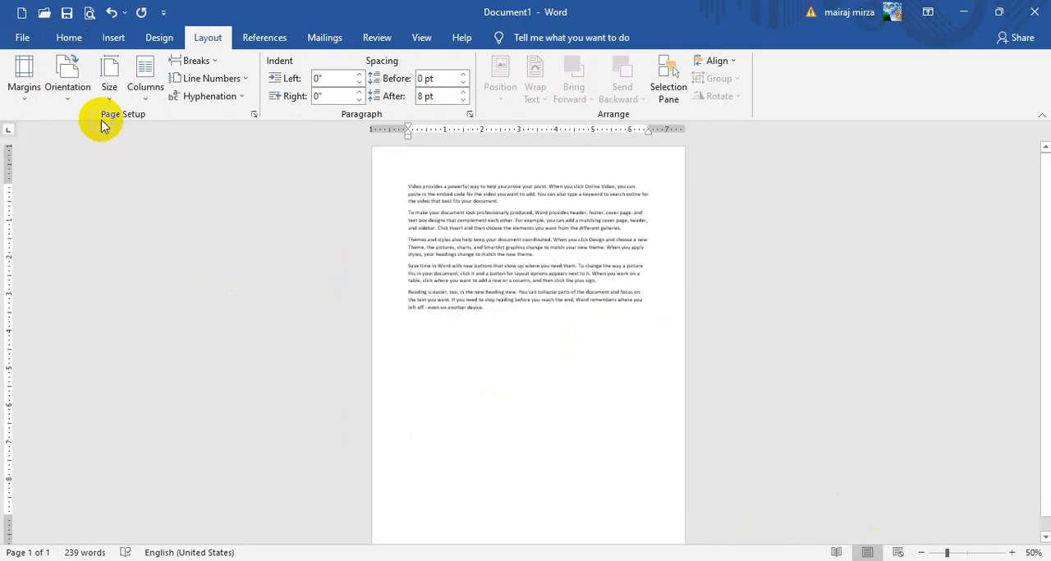
{"action": "left_click", "coordinate": [1013, 553]}
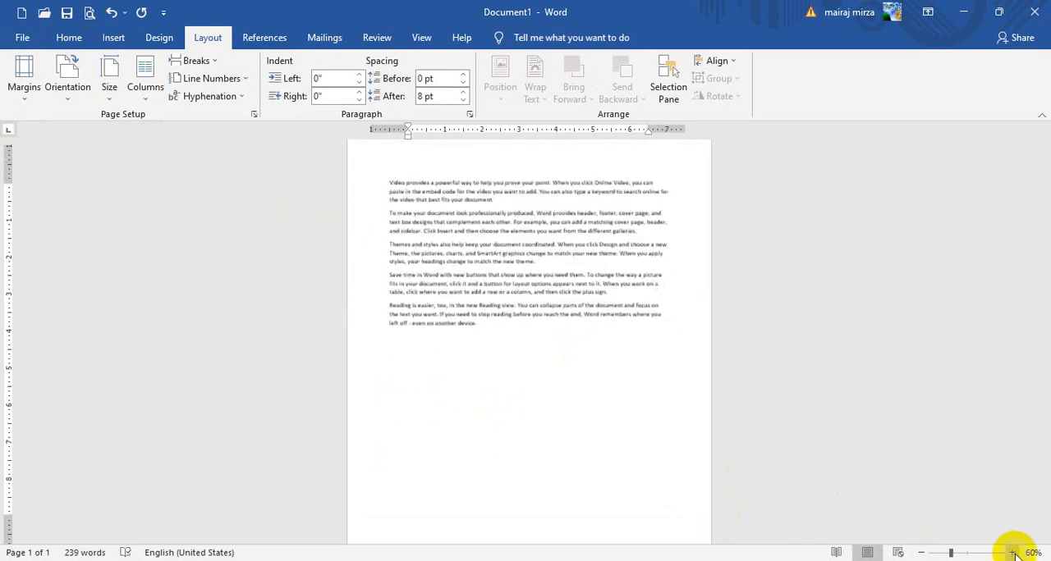
{"action": "left_click", "coordinate": [1013, 552]}
{"action": "left_click", "coordinate": [1013, 553]}
{"action": "left_click", "coordinate": [1013, 552]}
{"action": "left_click", "coordinate": [1013, 552]}
{"action": "scroll", "coordinate": [348, 287], "scroll_direction": "up", "scroll_amount": 2}
{"action": "left_click", "coordinate": [365, 288]}
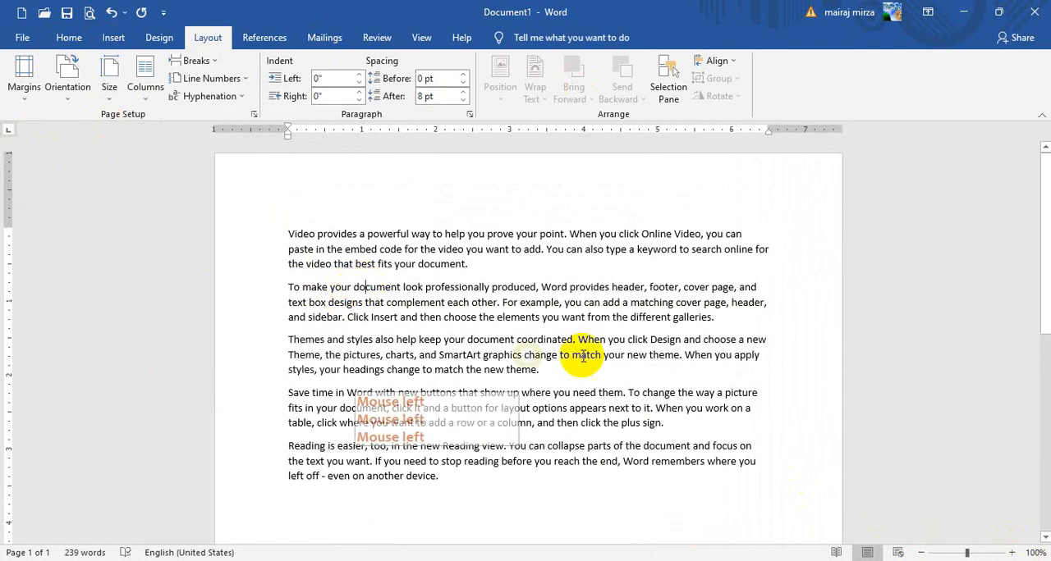
Change the paper size to Legal, 8.5" x 14", and check the page length
{"action": "left_click", "coordinate": [111, 87]}
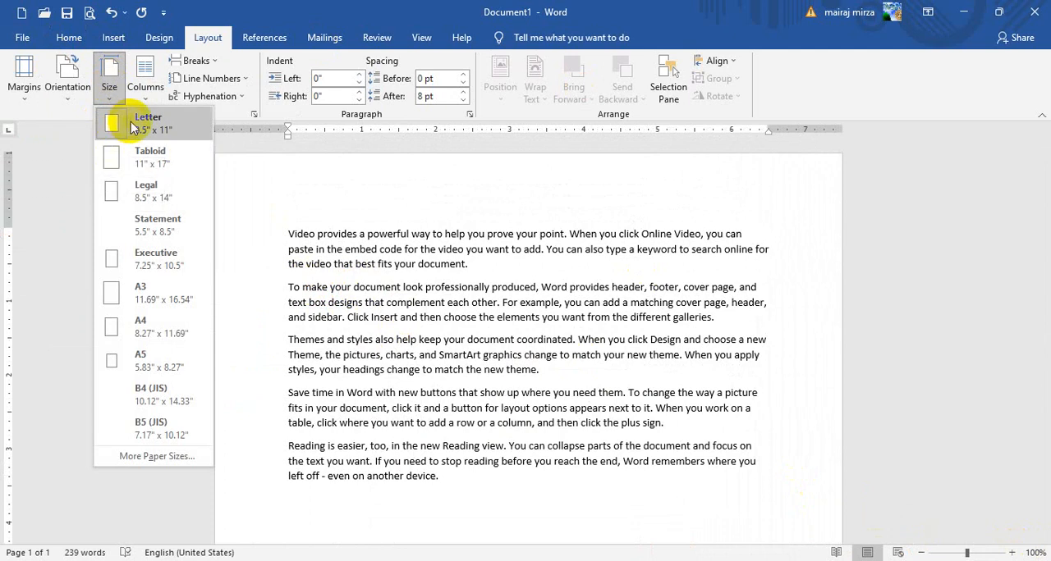
{"action": "left_click", "coordinate": [145, 192]}
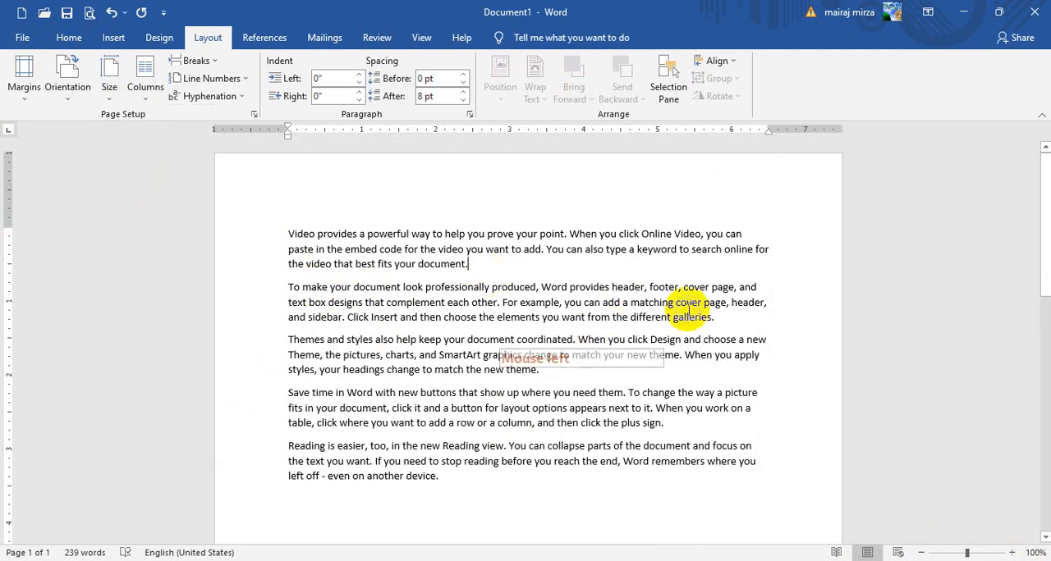
{"action": "left_click", "coordinate": [1044, 212]}
{"action": "mouse_move", "coordinate": [1044, 215]}
{"action": "left_mouse_down"}
{"action": "mouse_move", "coordinate": [1044, 526]}
{"action": "mouse_move", "coordinate": [1044, 195]}
{"action": "left_mouse_up"}
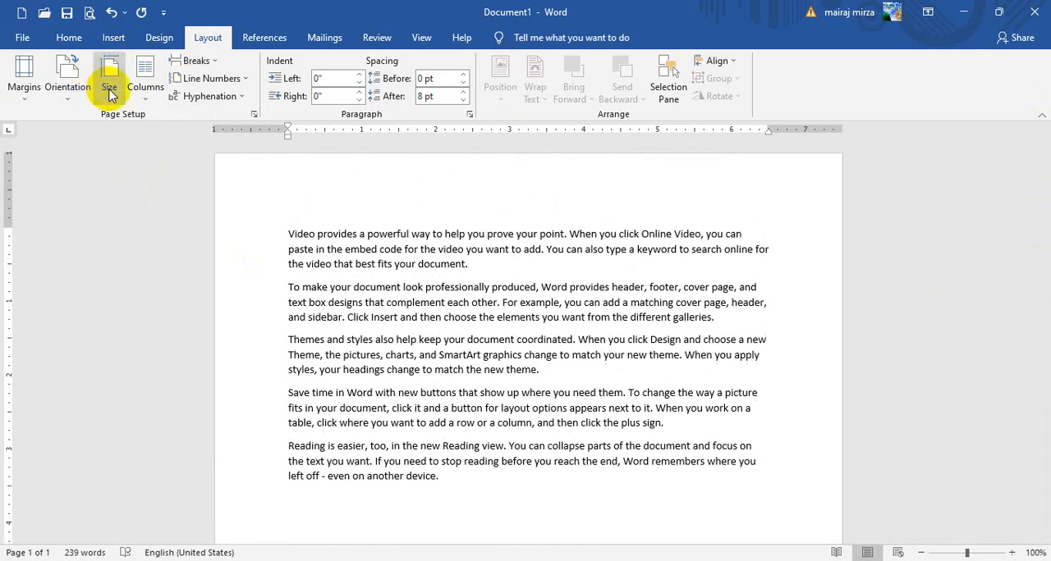
Change the paper size to A4, 8.27" x 11.69", and check the resulting page
{"action": "left_click", "coordinate": [109, 82]}
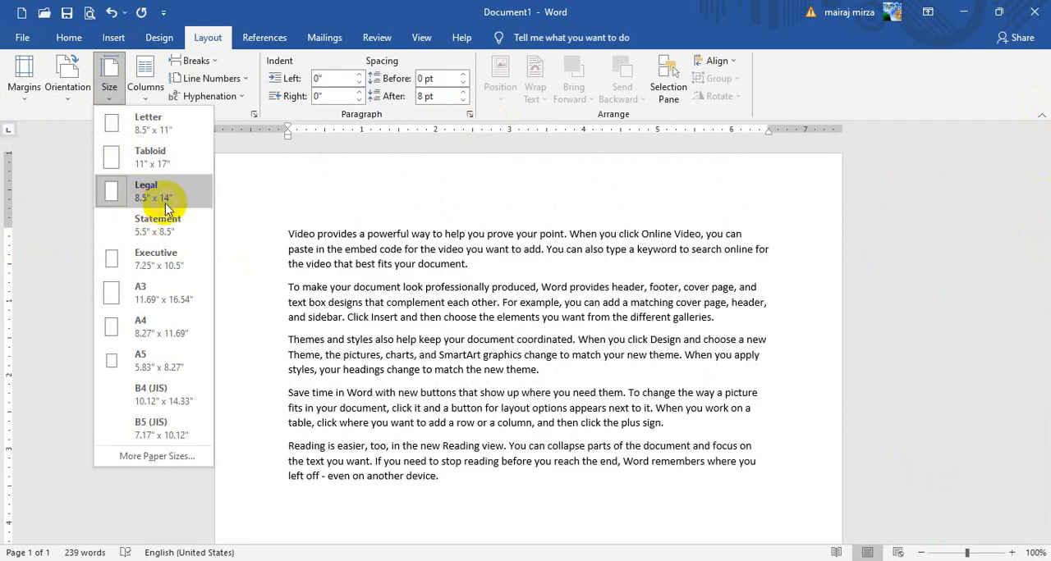
{"action": "left_click", "coordinate": [144, 336]}
{"action": "left_click", "coordinate": [1040, 246]}
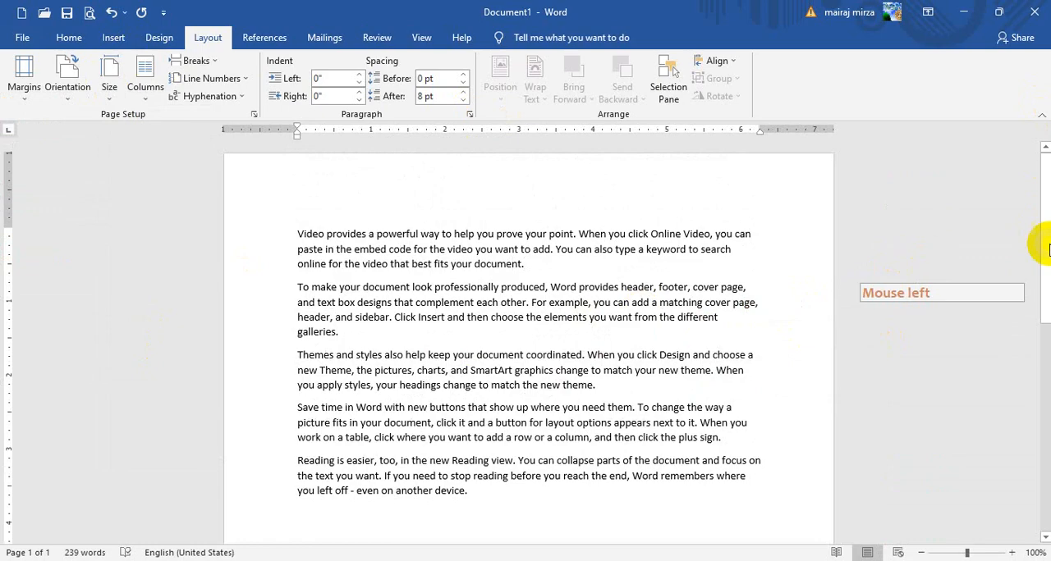
{"action": "mouse_move", "coordinate": [1039, 202]}
{"action": "left_mouse_down"}
{"action": "mouse_move", "coordinate": [1038, 451]}
{"action": "mouse_move", "coordinate": [1039, 200]}
{"action": "left_mouse_up"}
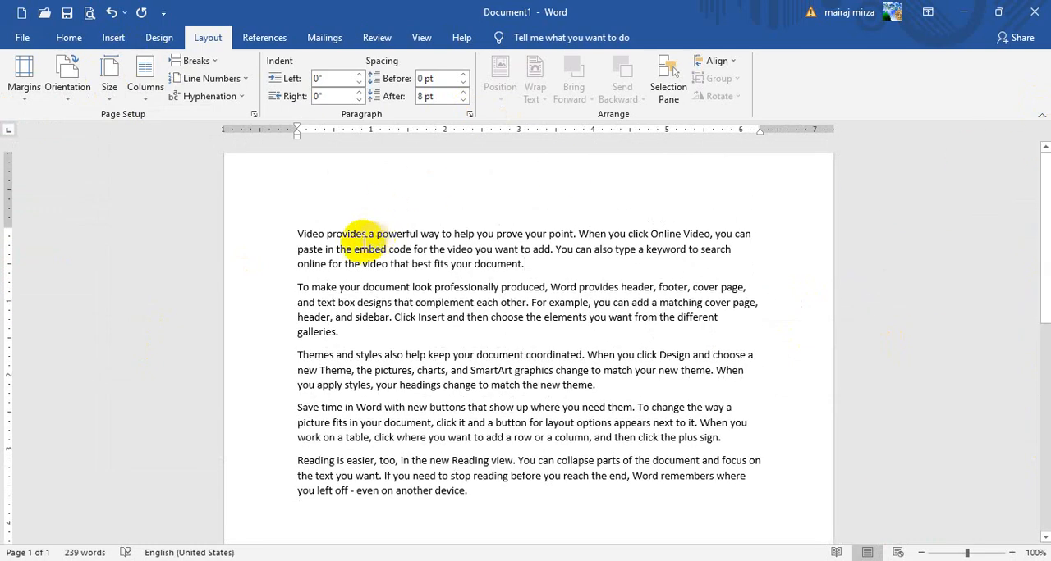
Set the paper size back to Letter, 8.5" x 11"
{"action": "left_click", "coordinate": [107, 86]}
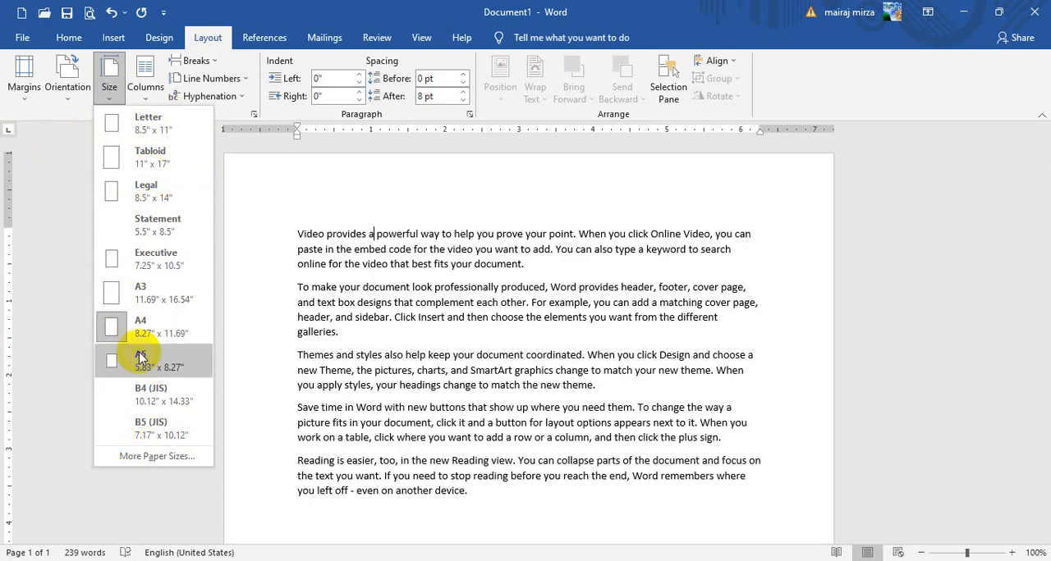
{"action": "left_click", "coordinate": [141, 123]}
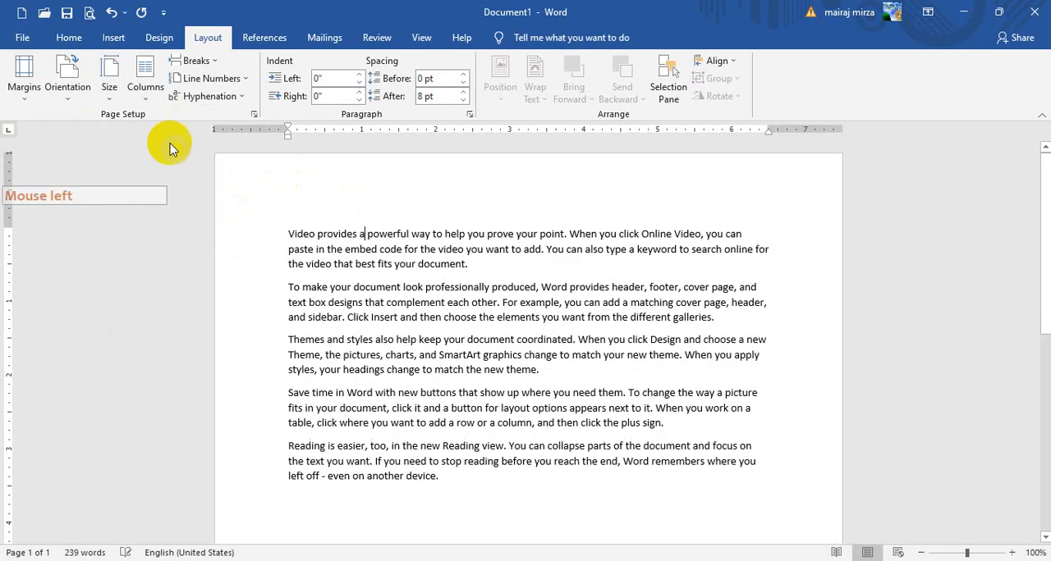
Set a custom paper size 12" wide and 14" high, ignoring the margin warning, and check the page length
{"action": "left_click", "coordinate": [109, 82]}
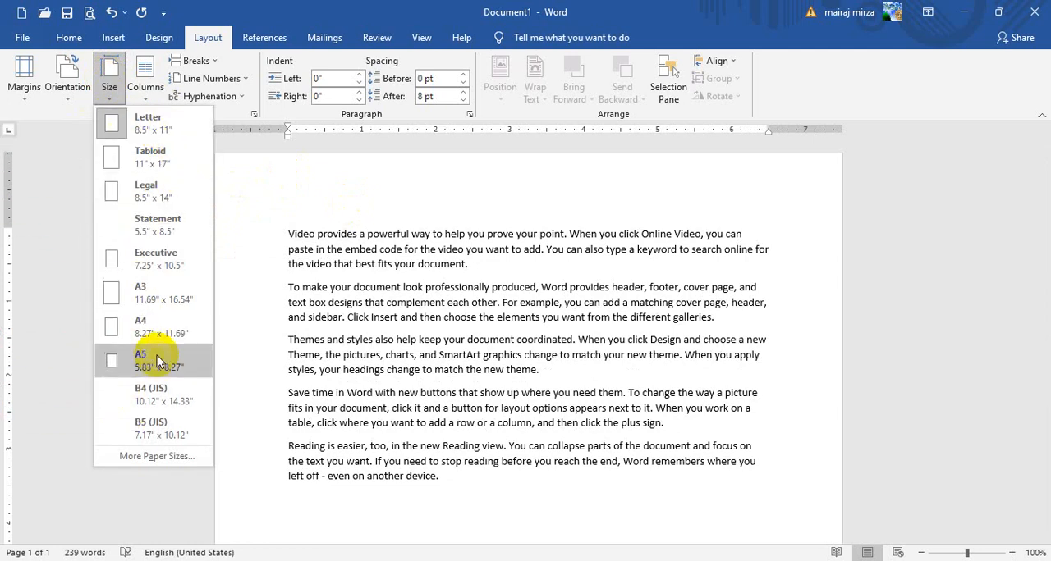
{"action": "left_click", "coordinate": [170, 458]}
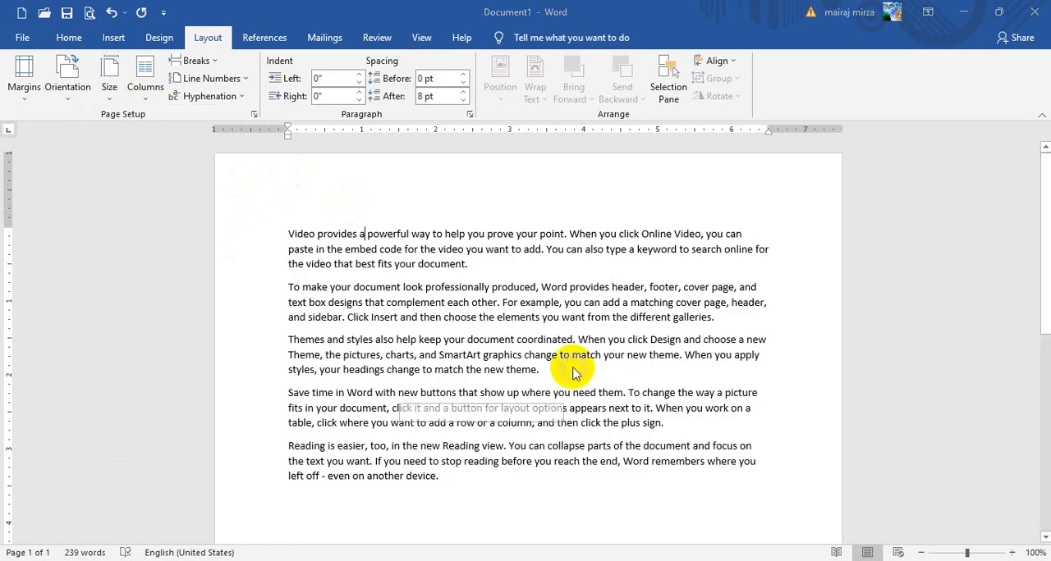
{"action": "left_click", "coordinate": [444, 155]}
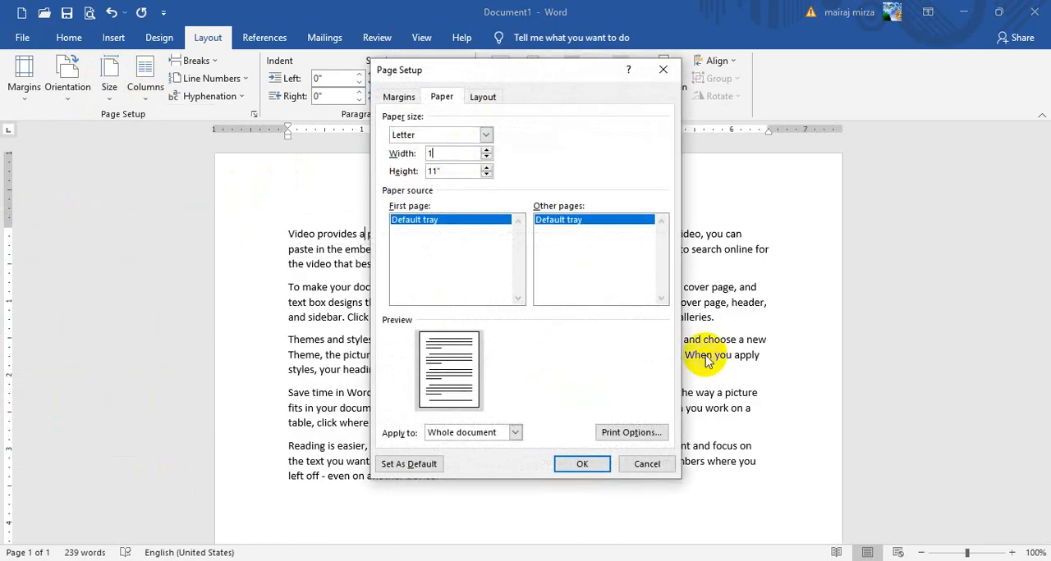
{"action": "left_click", "coordinate": [455, 170]}
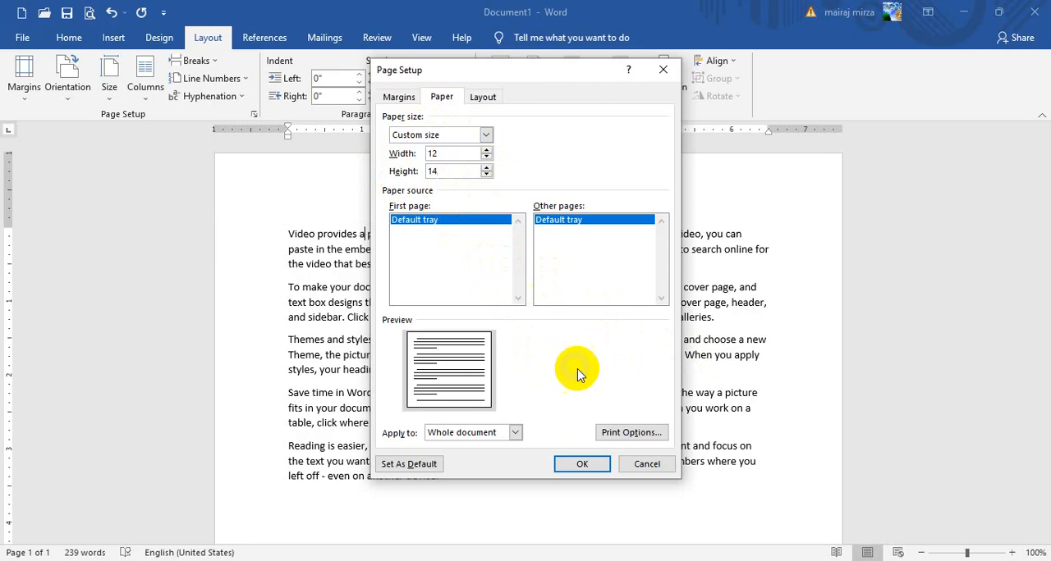
{"action": "left_click", "coordinate": [582, 465]}
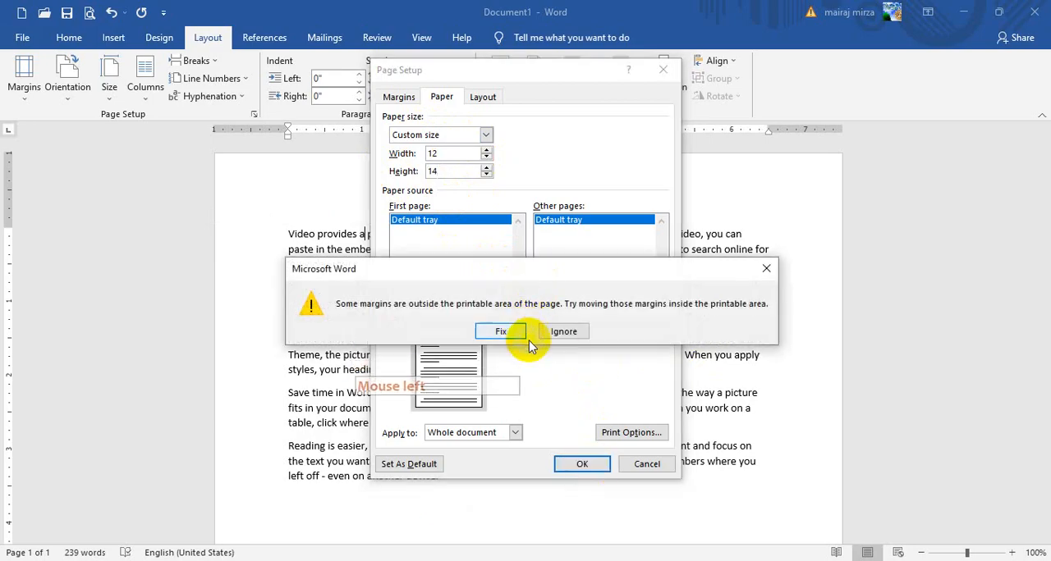
{"action": "left_click", "coordinate": [564, 332]}
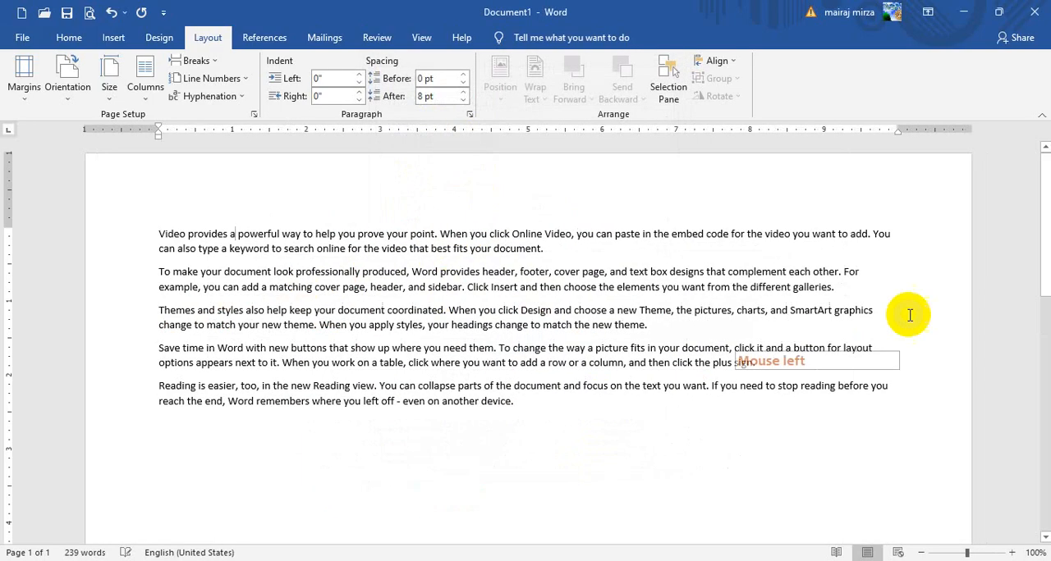
{"action": "scroll", "coordinate": [996, 295], "scroll_direction": "down", "scroll_amount": 14}
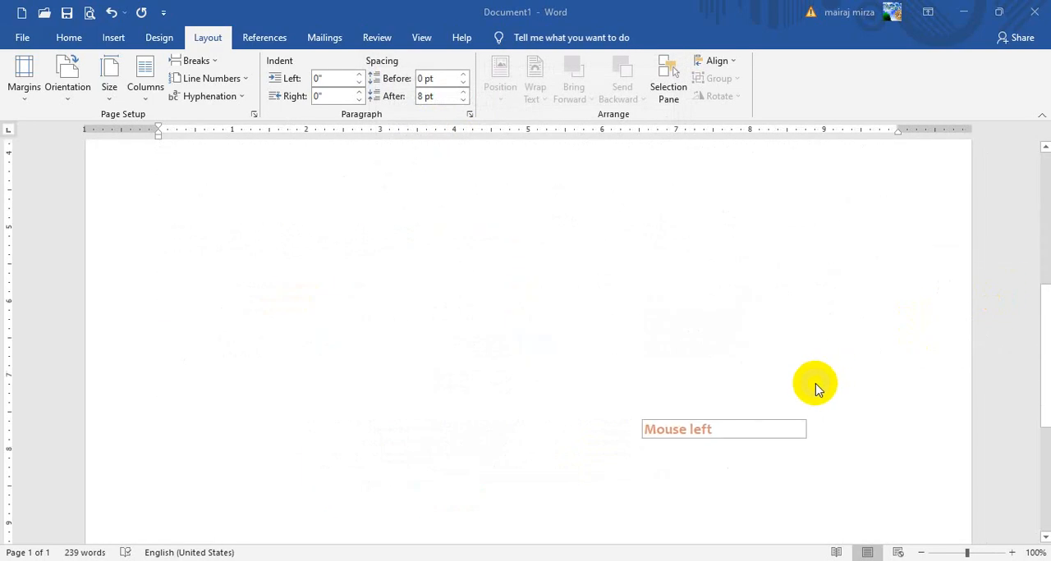
{"action": "left_click_drag", "start_coordinate": [1046, 419], "coordinate": [1044, 176]}
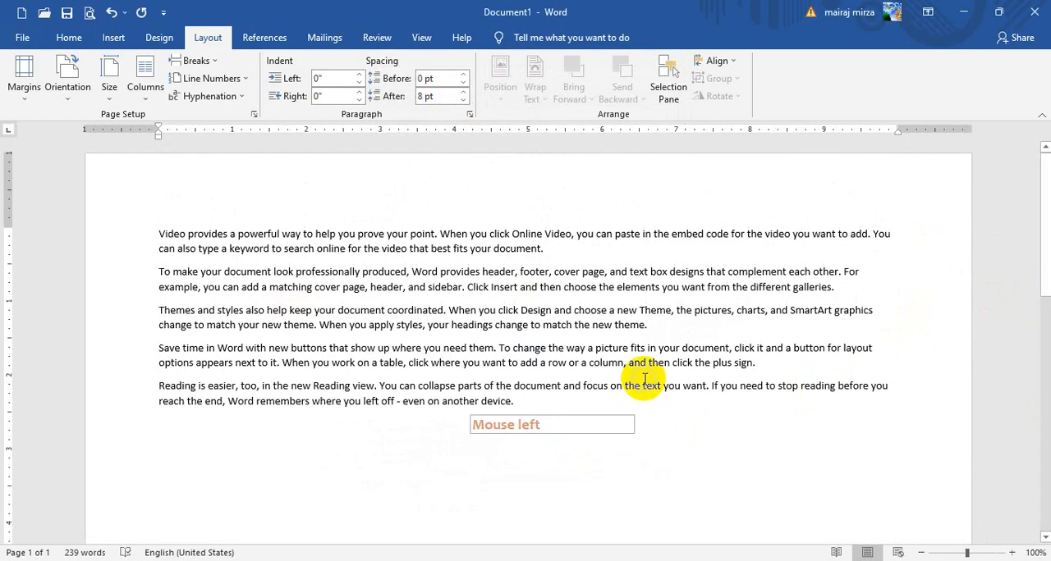
Change the paper size to A4, 8.27" x 11.69", and place the cursor in the text
{"action": "left_click", "coordinate": [109, 82]}
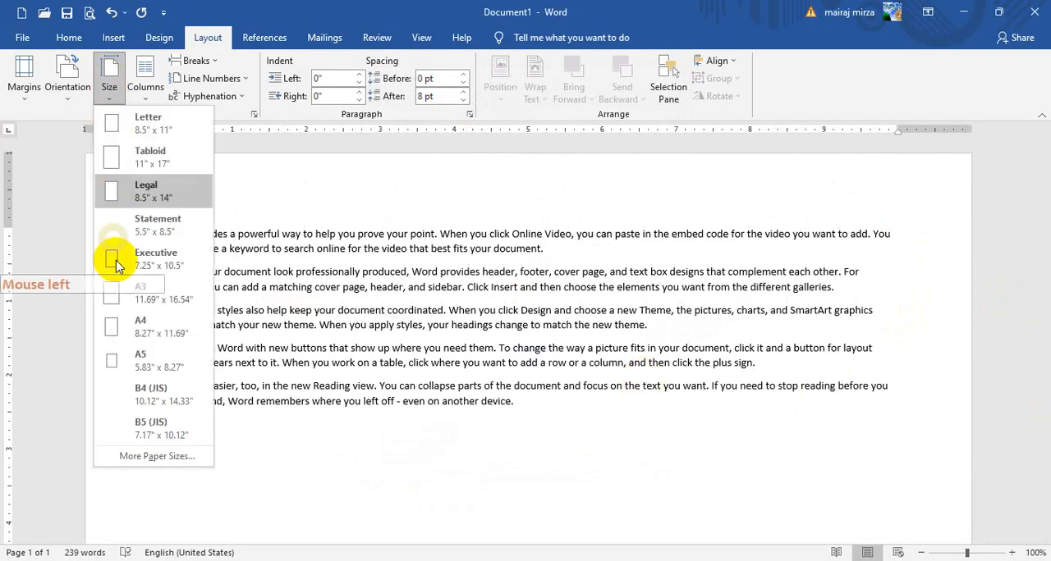
{"action": "left_click", "coordinate": [144, 336]}
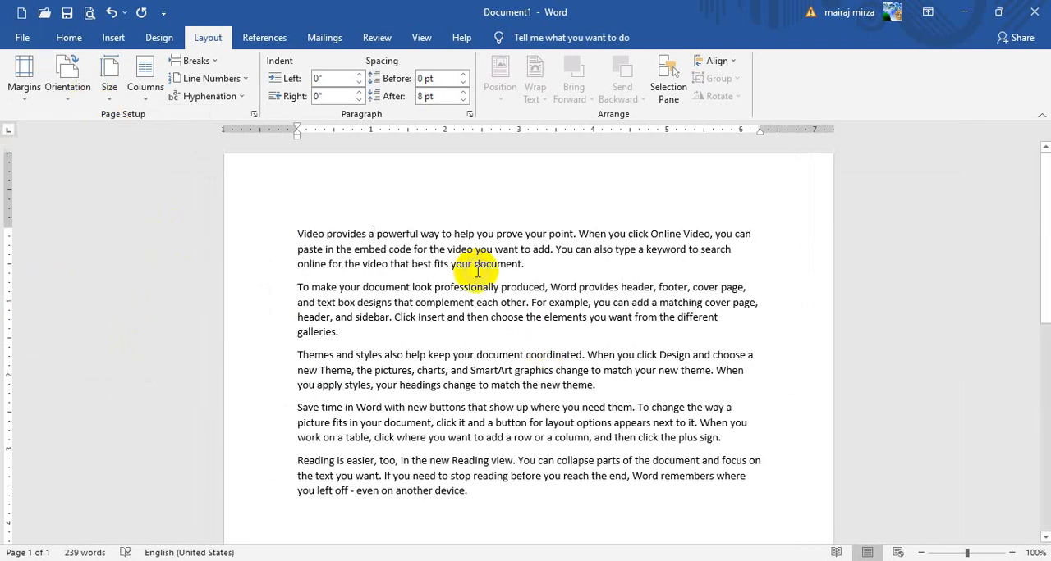
{"action": "left_click", "coordinate": [426, 301]}
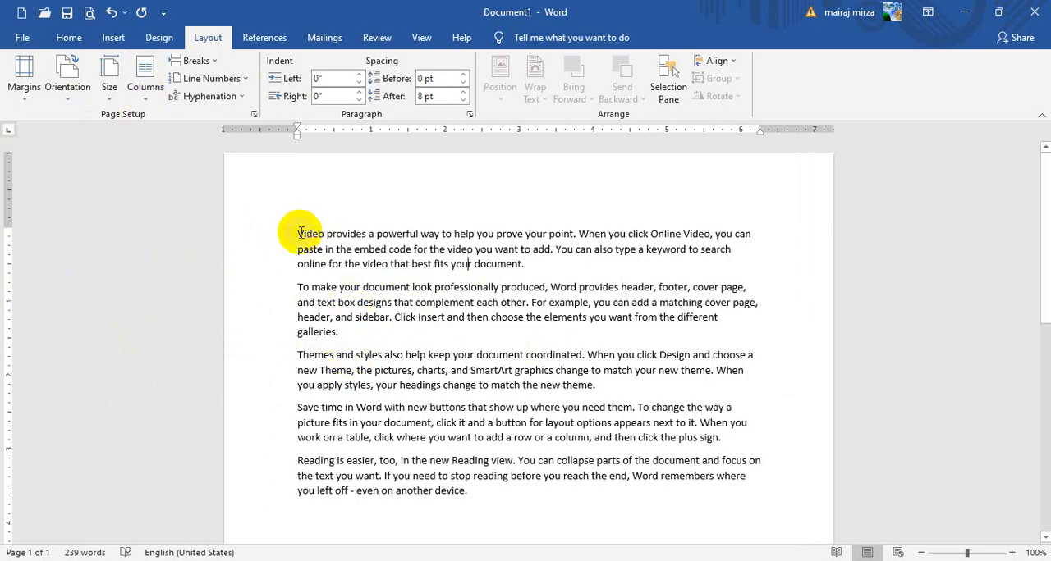
Copy all five paragraphs of the document and start a new empty paragraph after the last one
{"action": "left_click_drag", "start_coordinate": [296, 232], "coordinate": [697, 485]}
{"action": "key", "text": "ctrl+c"}
{"action": "left_click", "coordinate": [110, 82]}
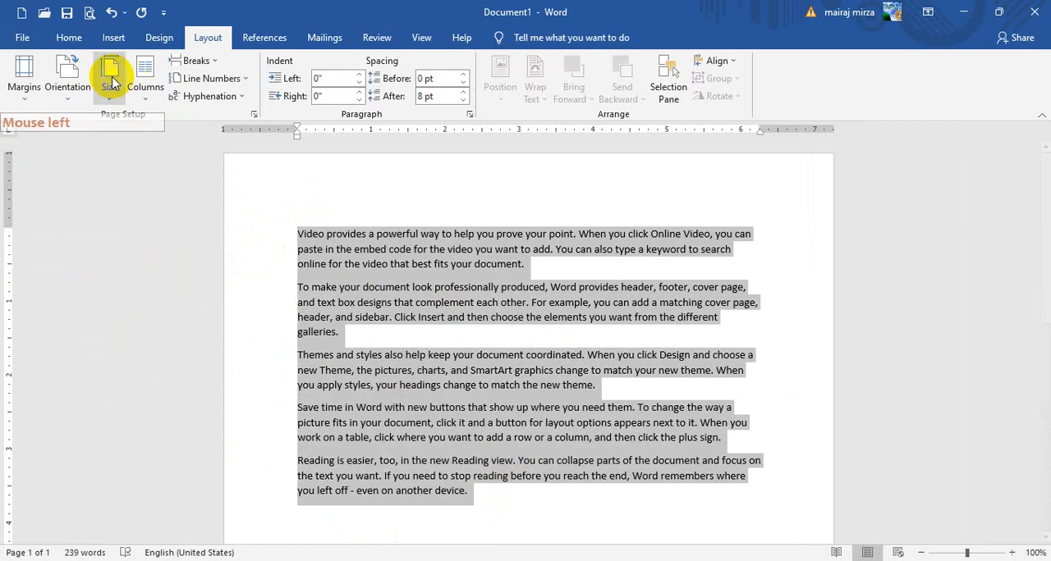
{"action": "left_click", "coordinate": [69, 38]}
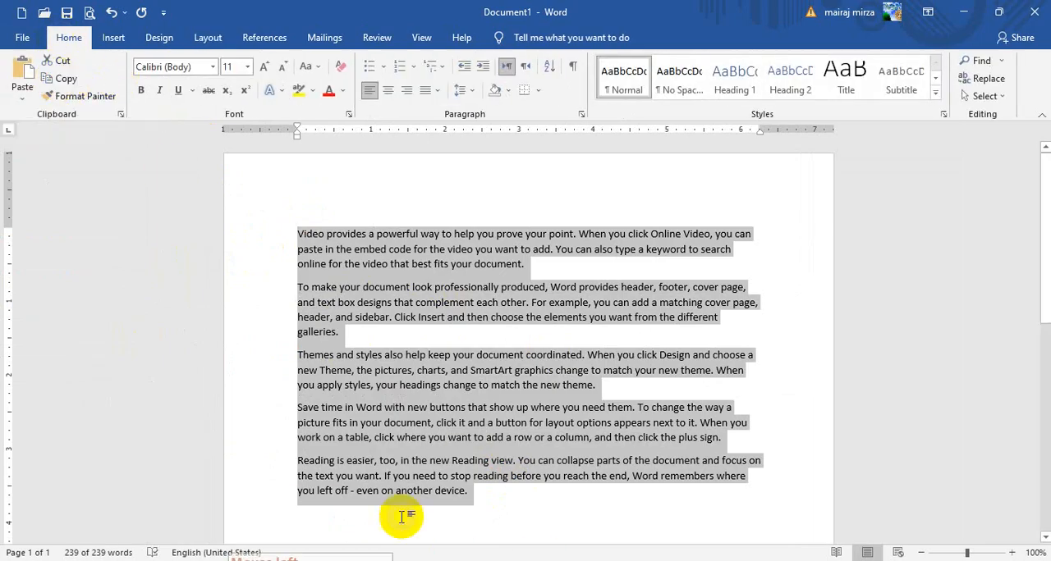
{"action": "left_click", "coordinate": [435, 499]}
{"action": "scroll", "coordinate": [534, 392], "scroll_direction": "down", "scroll_amount": 3}
{"action": "left_click", "coordinate": [536, 358]}
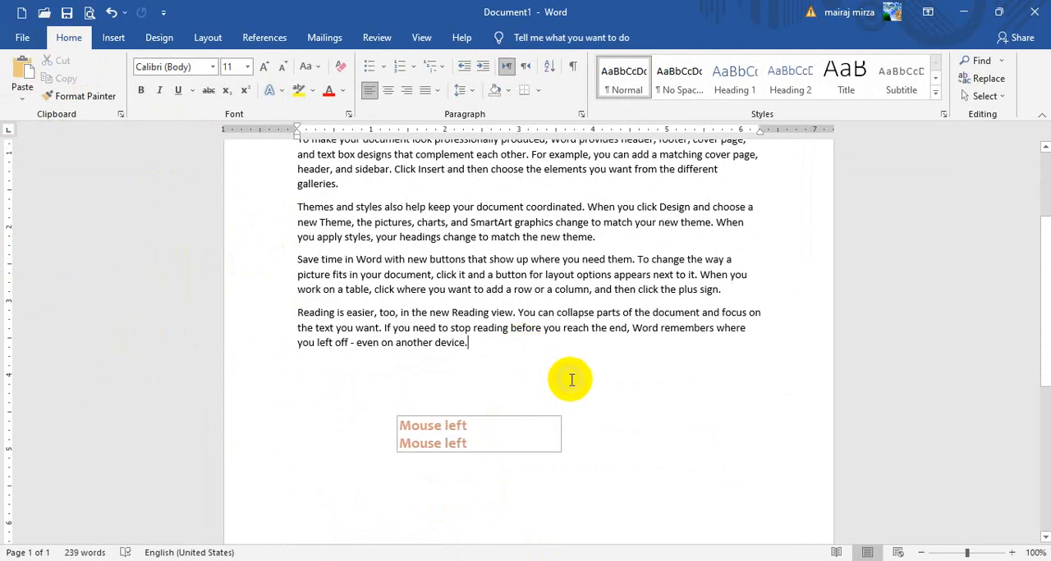
{"action": "key", "text": "Return"}
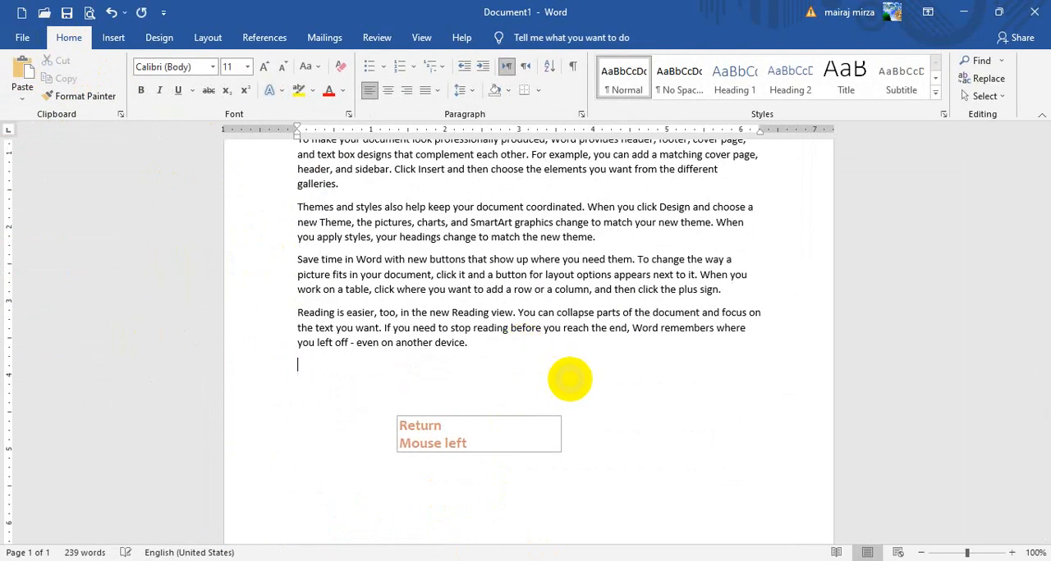
Paste the copied paragraphs repeatedly to fill several pages, and return to the start of the document
{"action": "left_click", "coordinate": [21, 70]}
{"action": "left_click", "coordinate": [22, 70]}
{"action": "left_click", "coordinate": [21, 69]}
{"action": "left_click", "coordinate": [21, 70]}
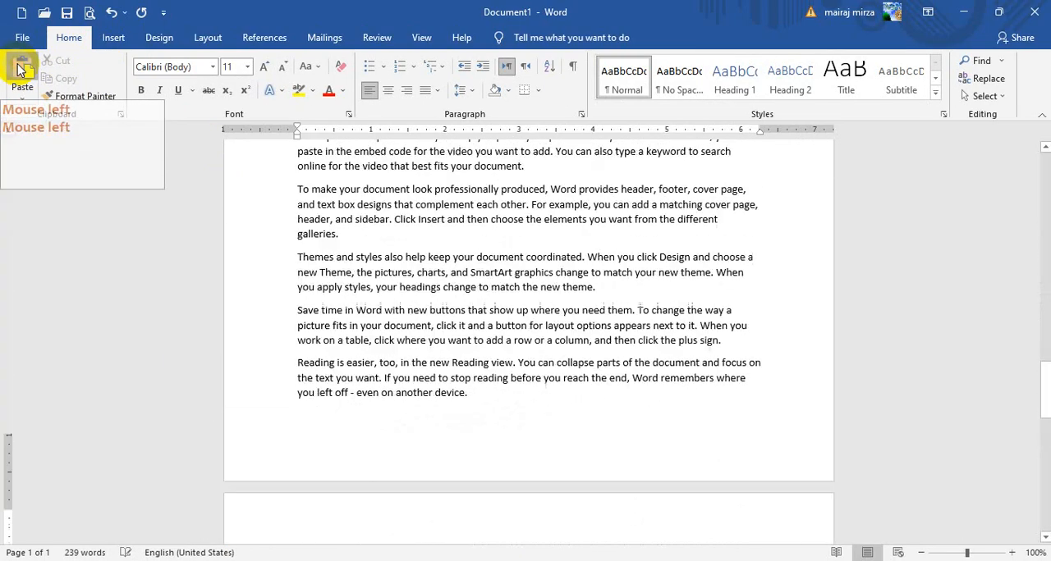
{"action": "left_click", "coordinate": [22, 70]}
{"action": "left_click", "coordinate": [21, 69]}
{"action": "left_click", "coordinate": [22, 69]}
{"action": "left_click", "coordinate": [21, 70]}
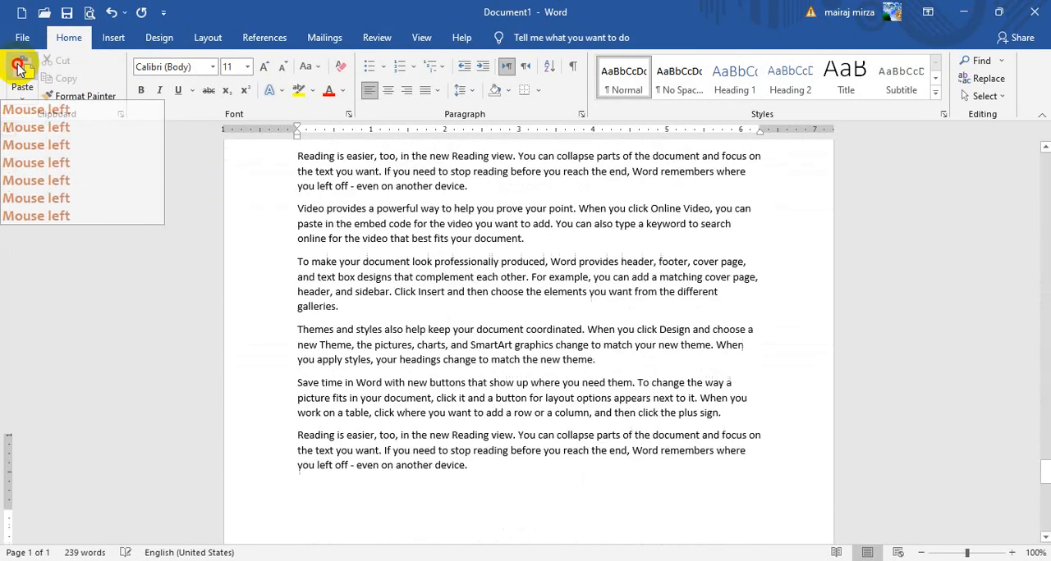
{"action": "left_click", "coordinate": [21, 70]}
{"action": "left_click_drag", "start_coordinate": [1044, 507], "coordinate": [1044, 152]}
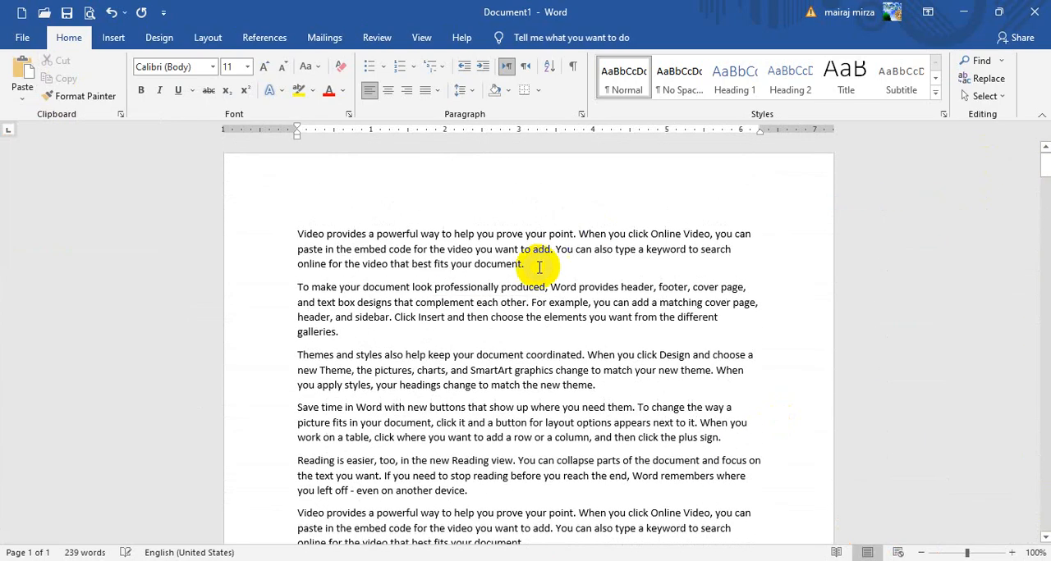
Lay out the document text in two columns
{"action": "left_click", "coordinate": [538, 267]}
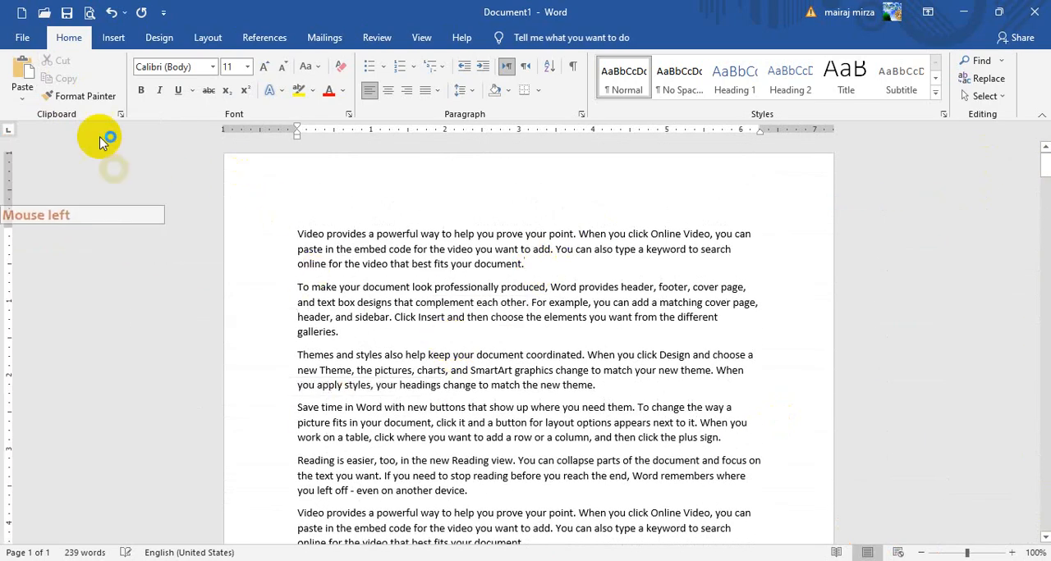
{"action": "left_click", "coordinate": [210, 38]}
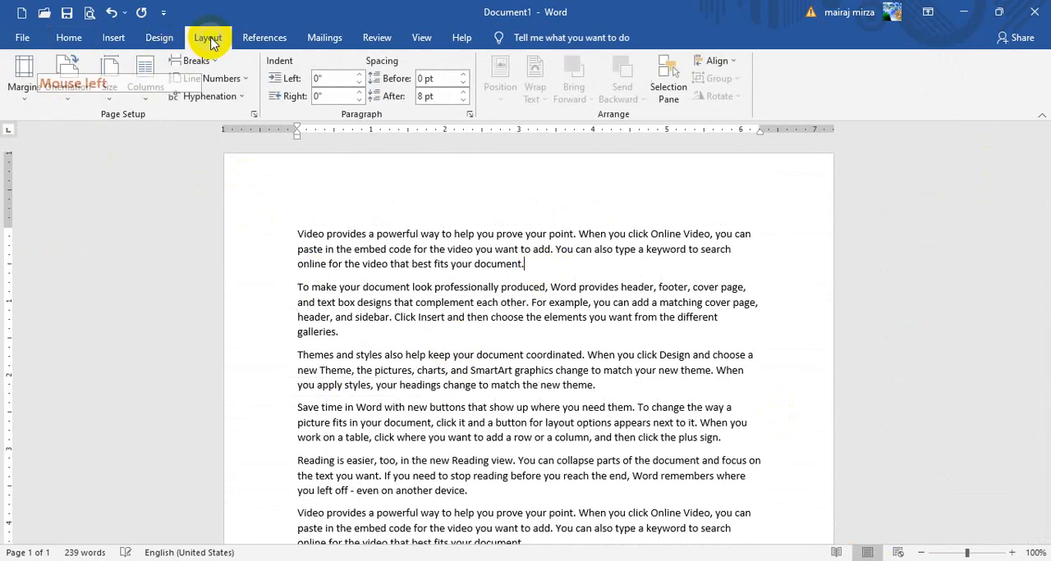
{"action": "left_click", "coordinate": [146, 80]}
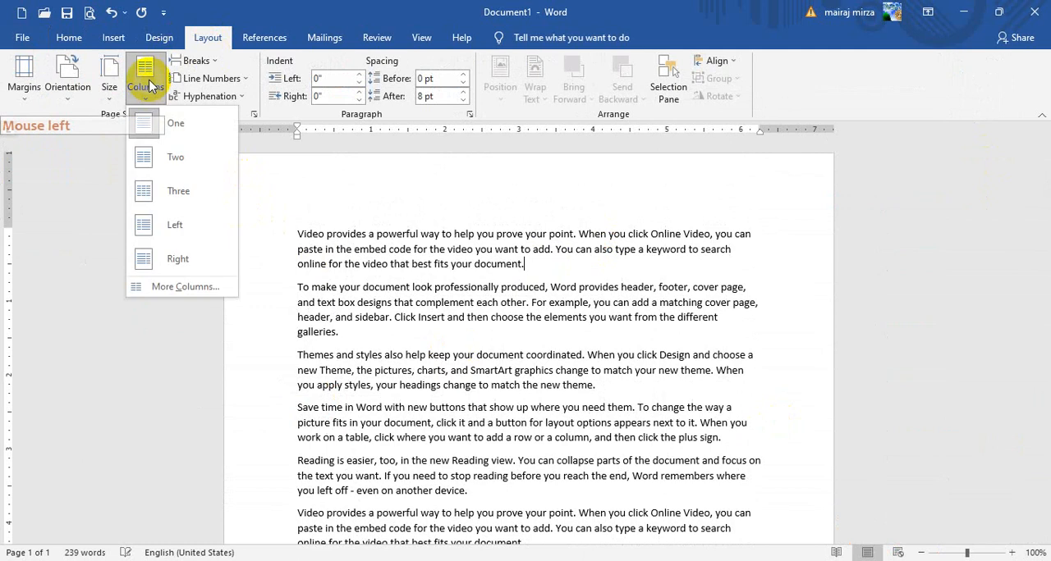
{"action": "left_click", "coordinate": [160, 159]}
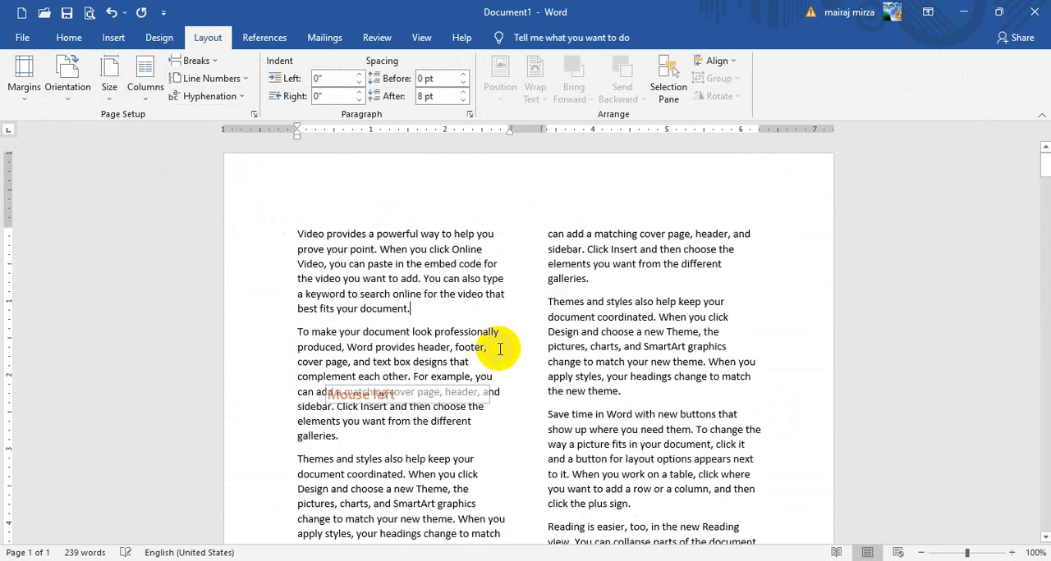
{"action": "left_click", "coordinate": [74, 261]}
Switch the text to three columns, and then to the Left preset with a narrow left column
{"action": "left_click", "coordinate": [162, 80]}
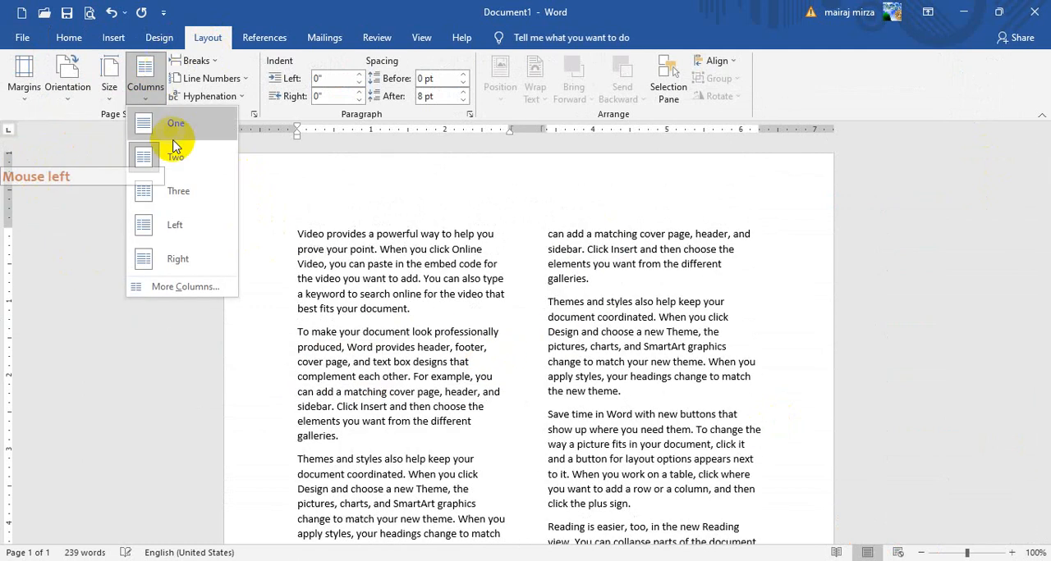
{"action": "left_click", "coordinate": [218, 190]}
{"action": "left_click", "coordinate": [146, 80]}
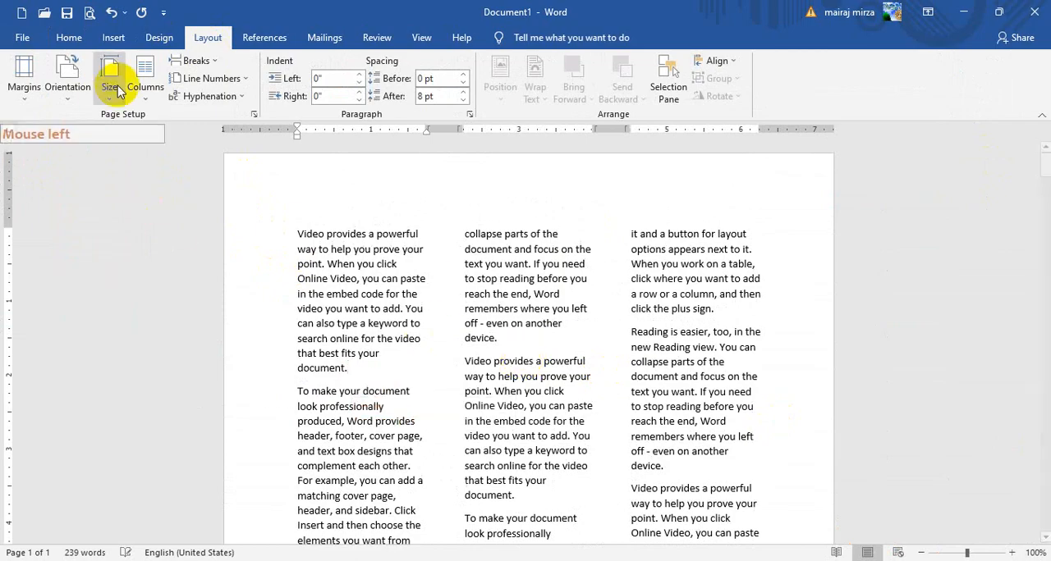
{"action": "left_click", "coordinate": [148, 227]}
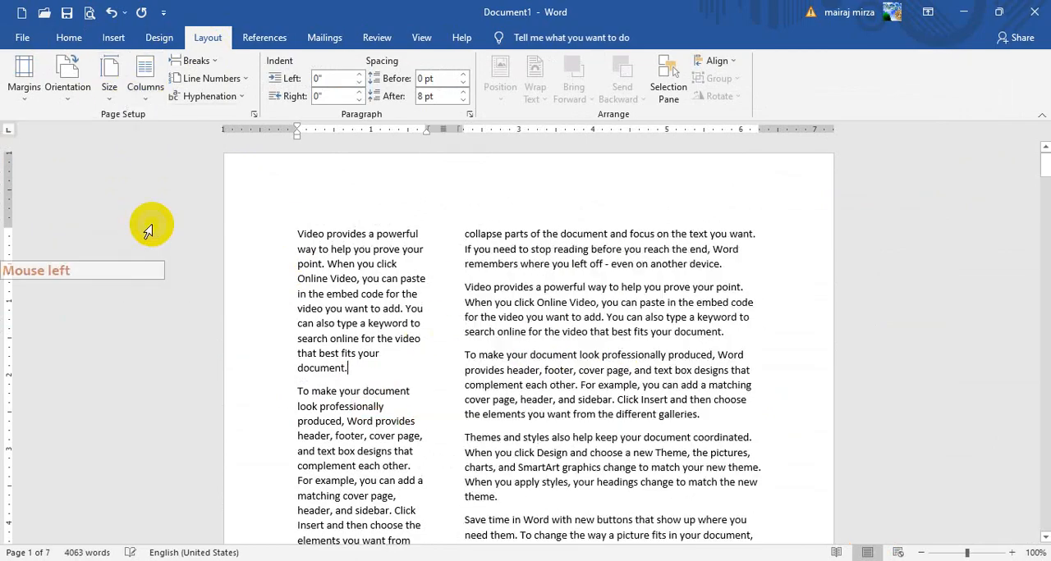
Apply the Right column preset with a narrow right column, and return the text to three columns
{"action": "left_click", "coordinate": [145, 80]}
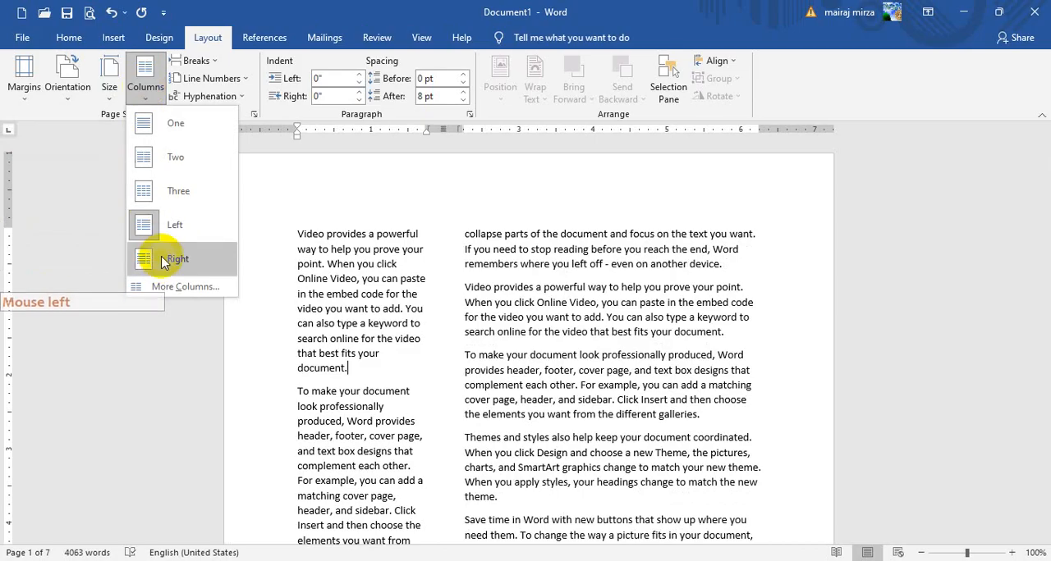
{"action": "left_click", "coordinate": [164, 261]}
{"action": "left_click", "coordinate": [146, 78]}
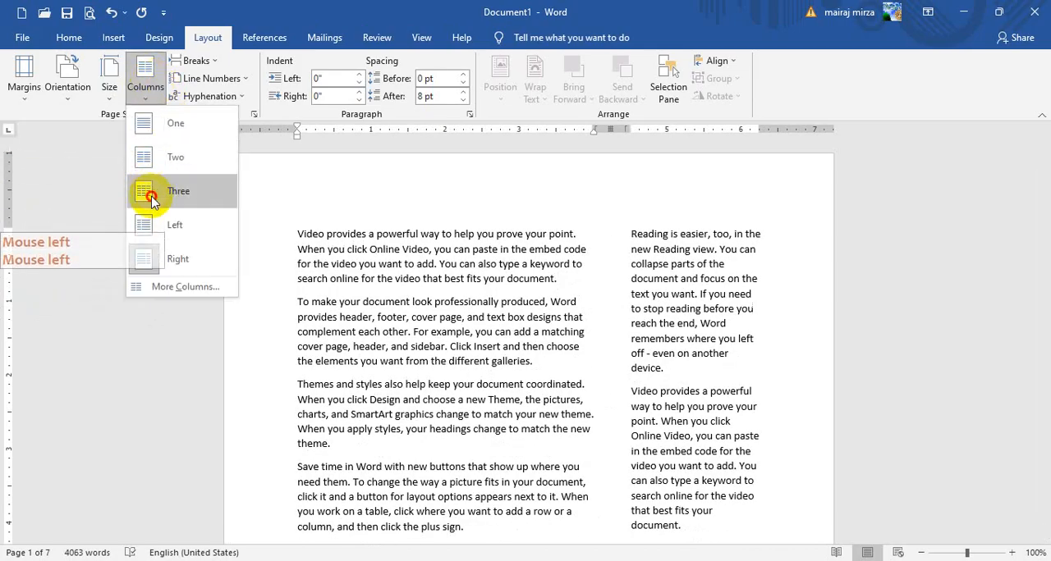
{"action": "left_click", "coordinate": [152, 200]}
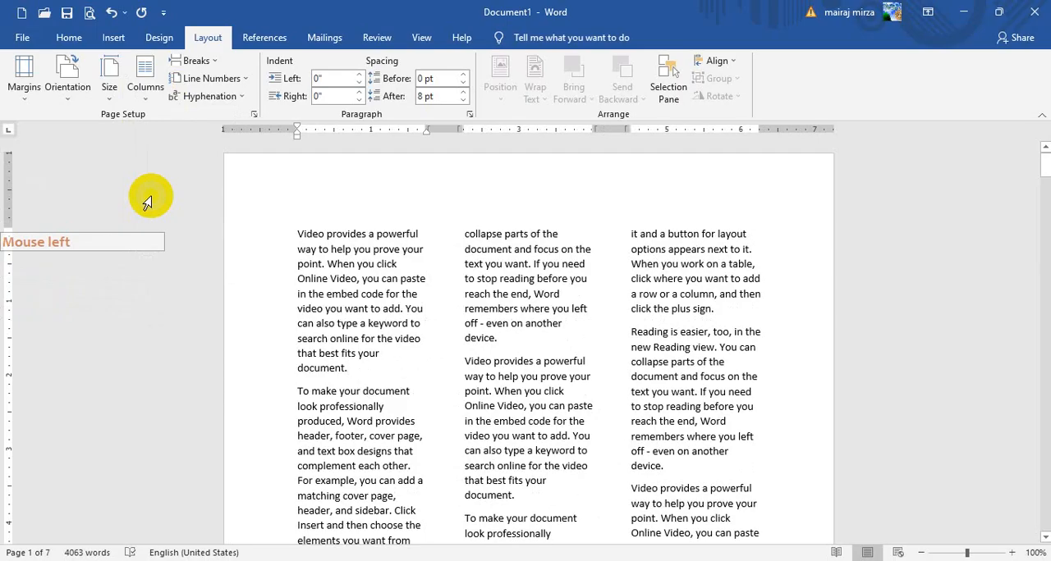
Set the whole document to 6 columns of equal width
{"action": "left_click", "coordinate": [144, 92]}
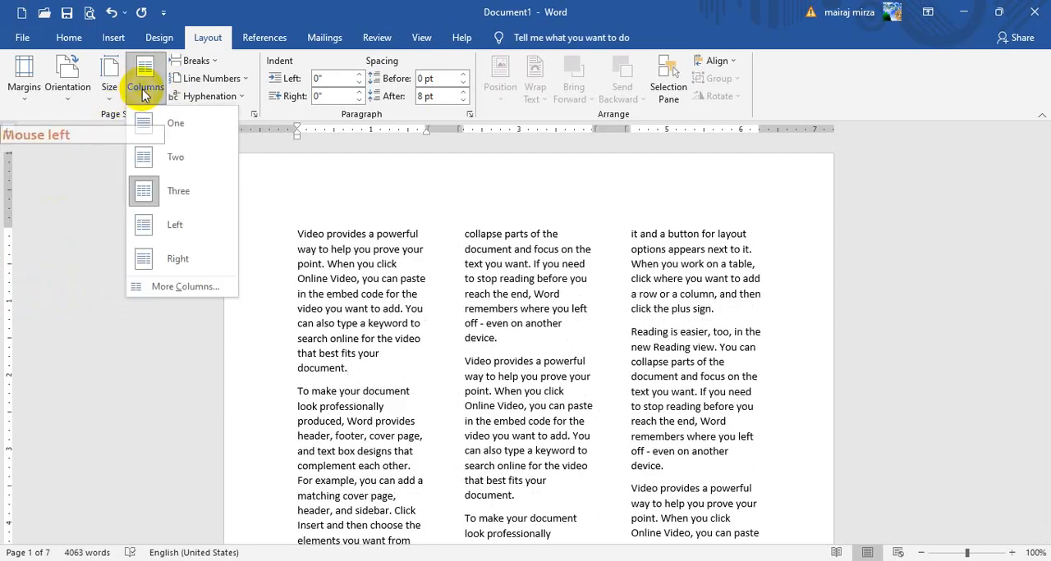
{"action": "left_click", "coordinate": [174, 289]}
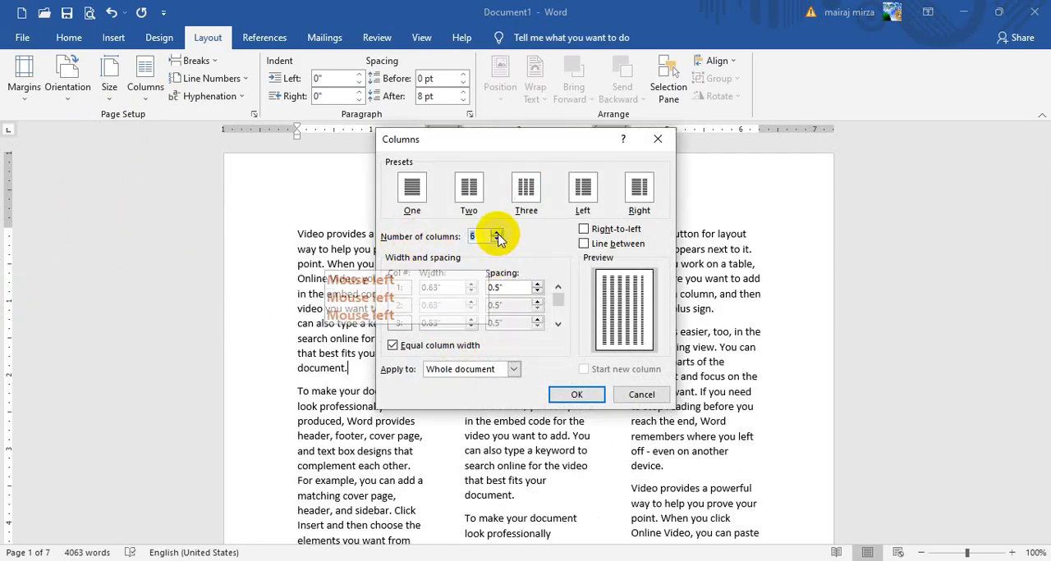
{"action": "left_click", "coordinate": [559, 405]}
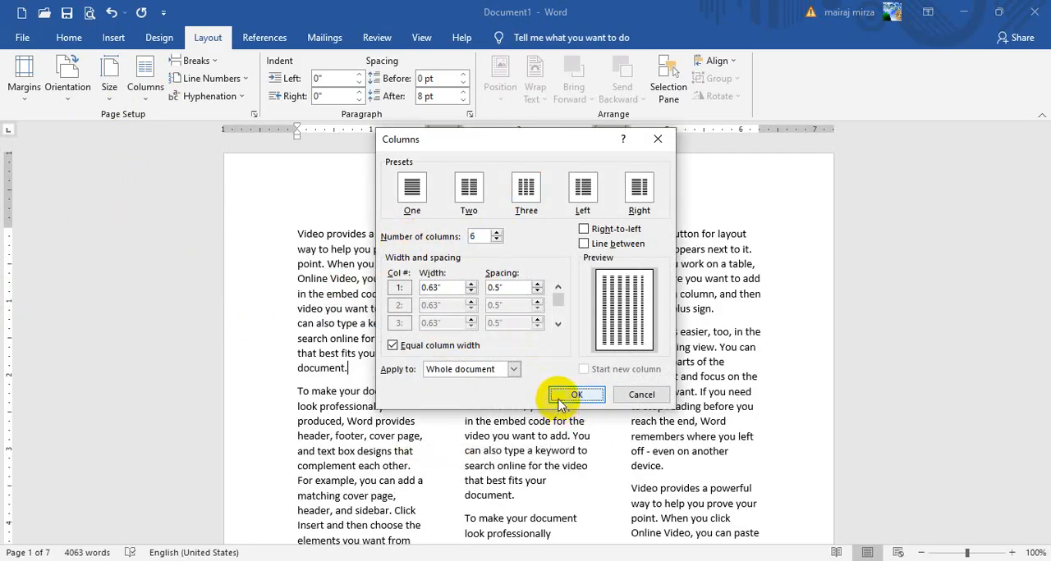
{"action": "scroll", "coordinate": [770, 421], "scroll_direction": "up", "scroll_amount": 4}
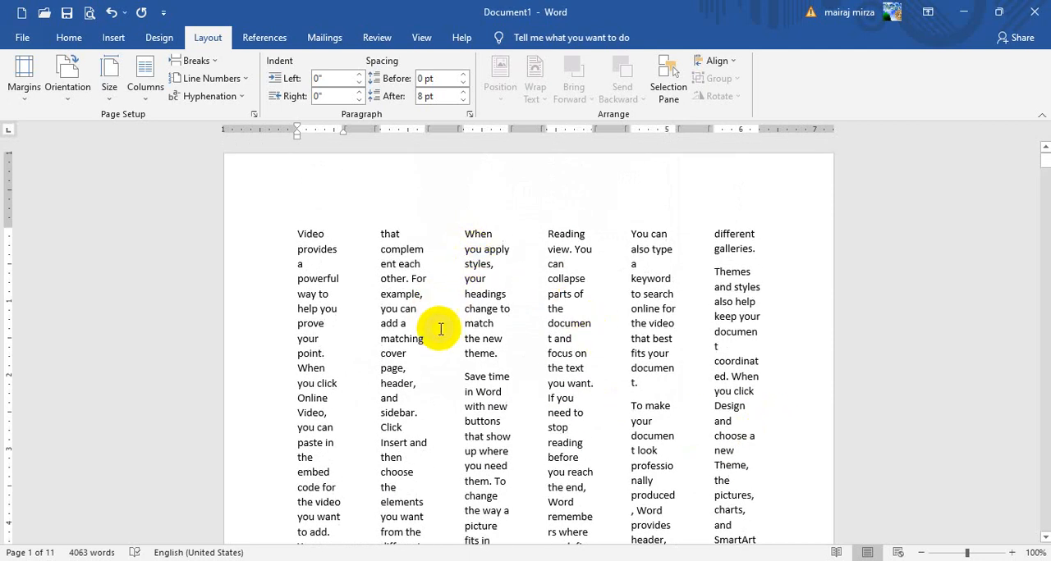
Reduce the spacing between the six equal columns to 0.2" for the whole document
{"action": "left_click", "coordinate": [144, 78]}
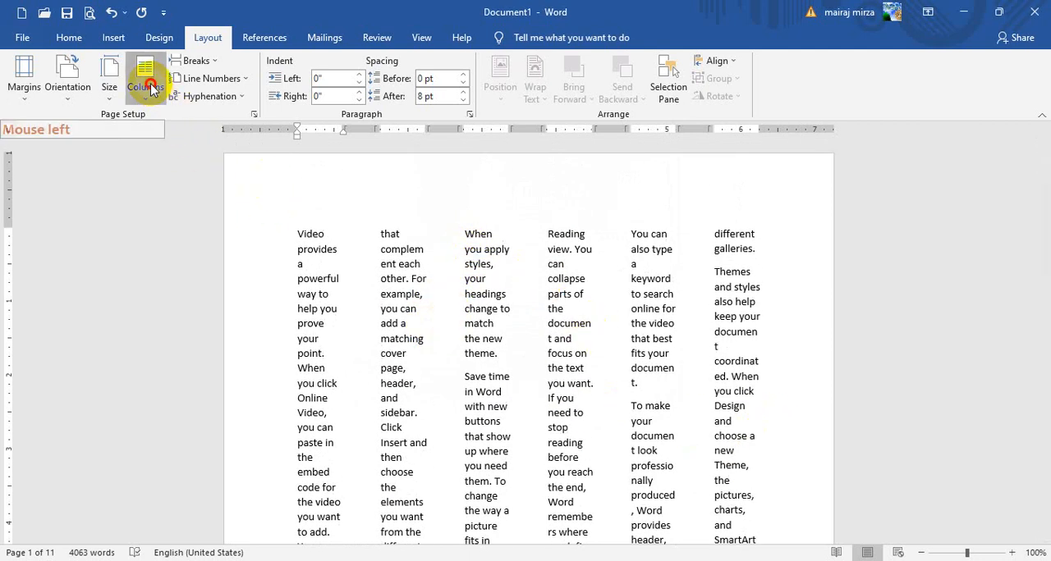
{"action": "left_click", "coordinate": [186, 287]}
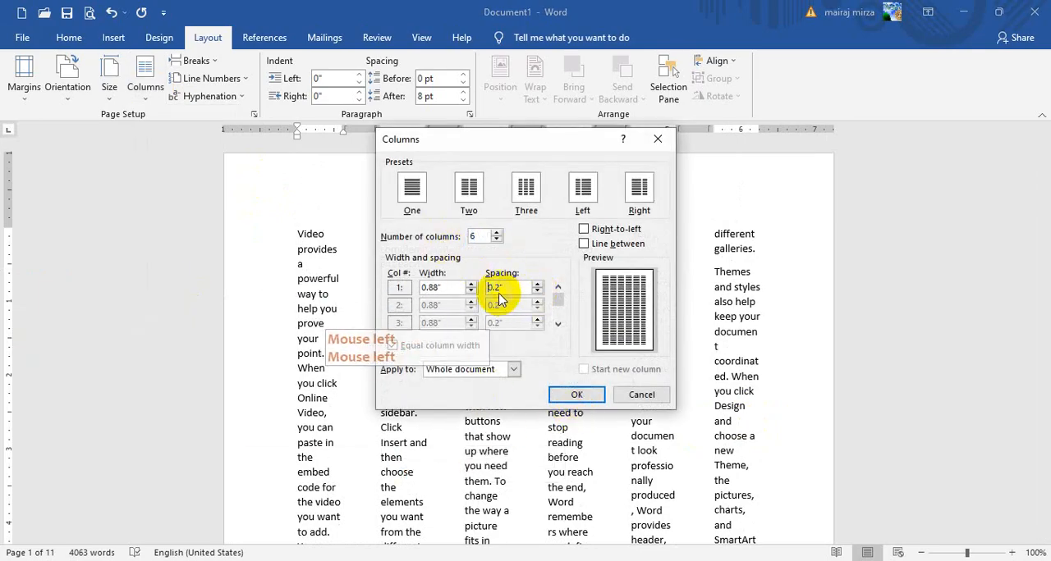
{"action": "left_click", "coordinate": [576, 395]}
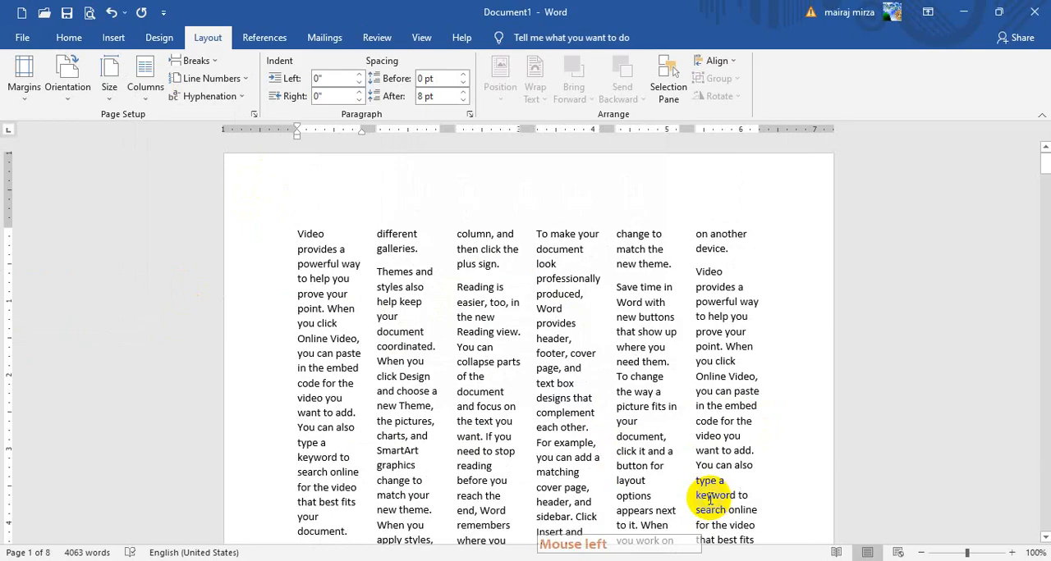
Add a line between the six columns throughout the whole document
{"action": "left_click", "coordinate": [141, 97]}
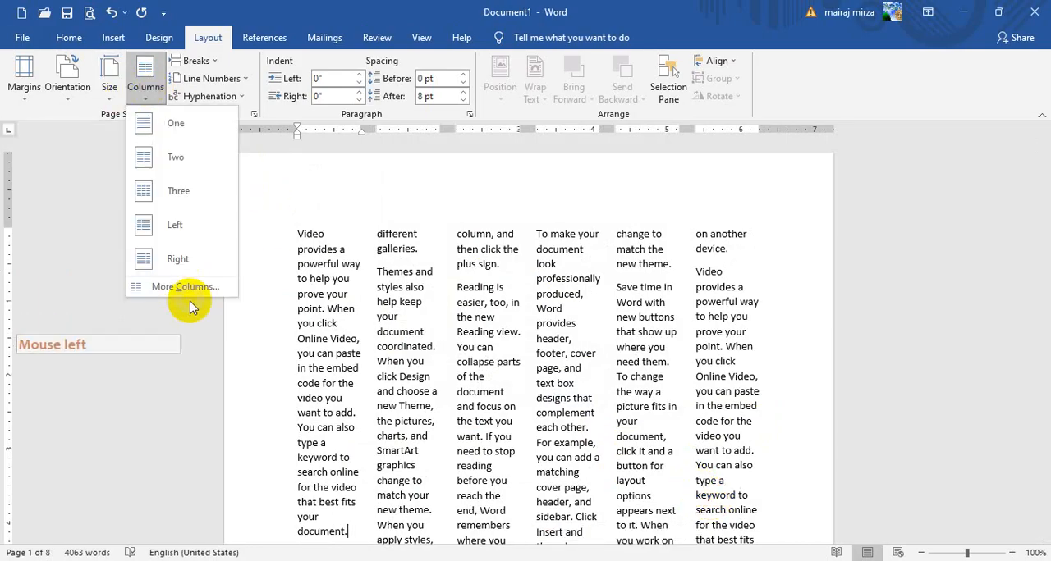
{"action": "left_click", "coordinate": [188, 292]}
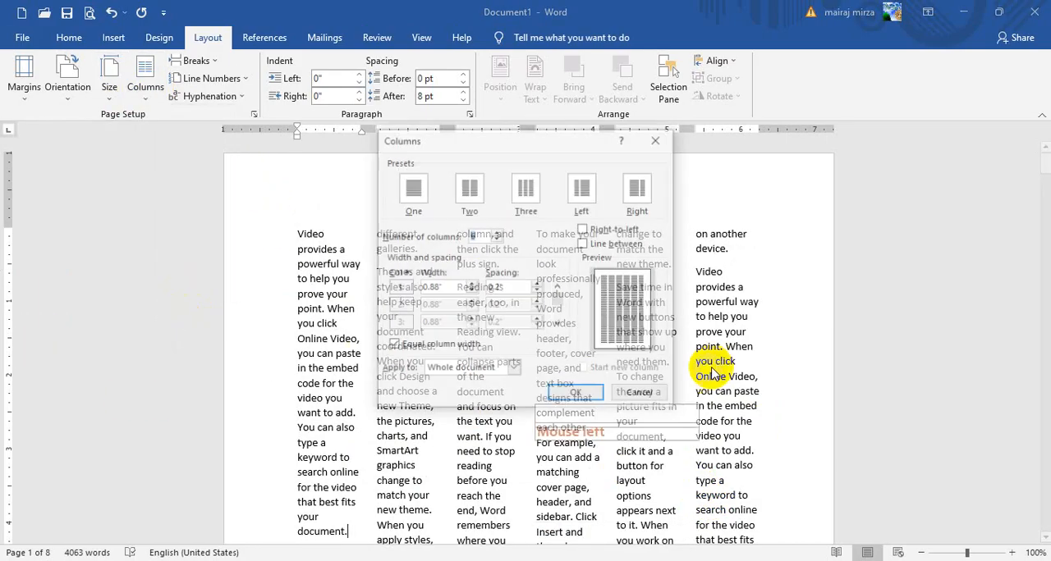
{"action": "left_click", "coordinate": [585, 245]}
{"action": "left_click", "coordinate": [576, 395]}
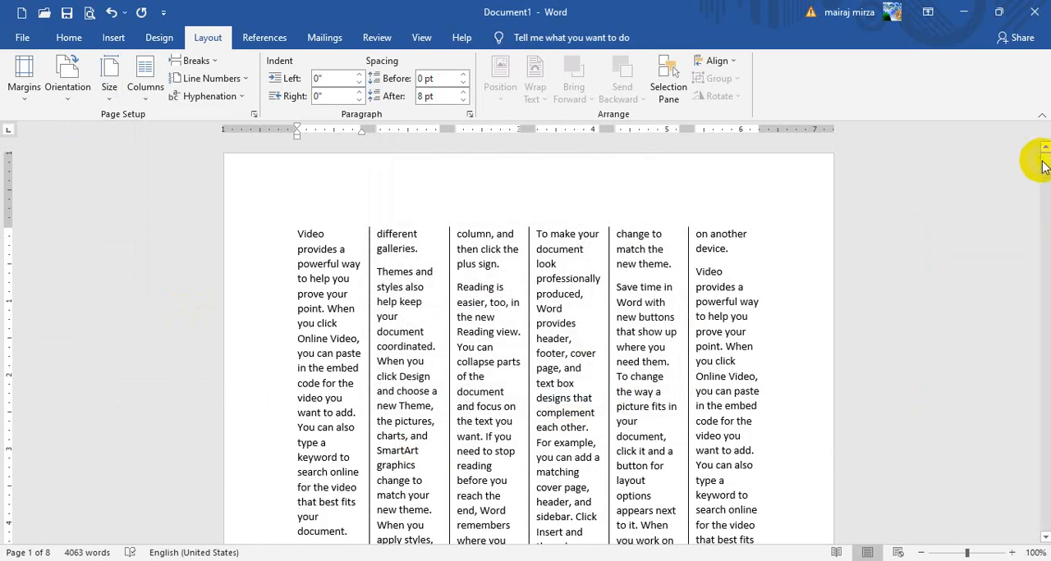
{"action": "mouse_move", "coordinate": [1044, 166]}
{"action": "left_mouse_down"}
{"action": "mouse_move", "coordinate": [1044, 447]}
{"action": "mouse_move", "coordinate": [1044, 156]}
{"action": "left_mouse_up"}
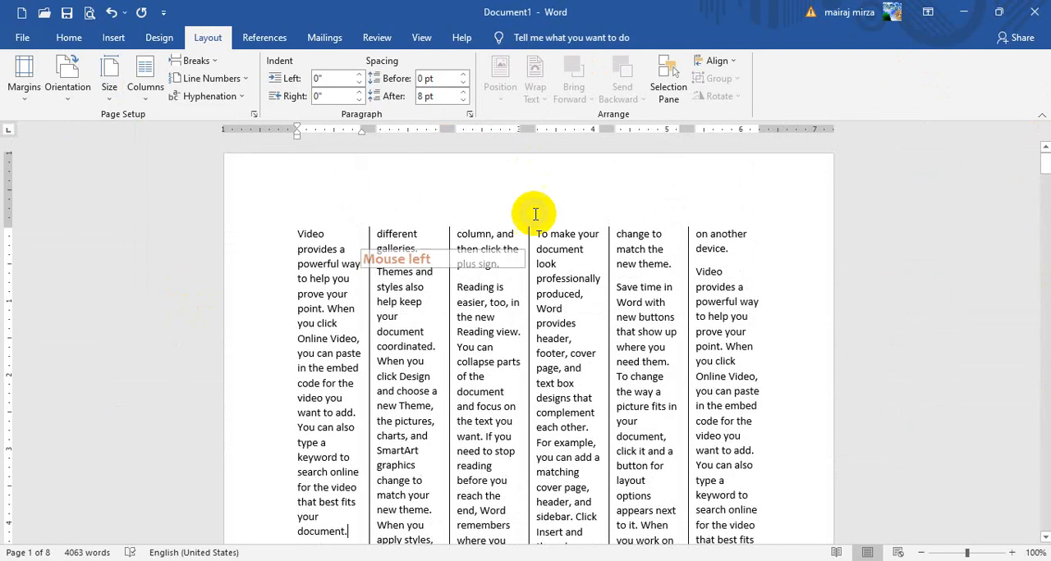
Select all the text in the document and justify it across the six columns
{"action": "left_click", "coordinate": [67, 37]}
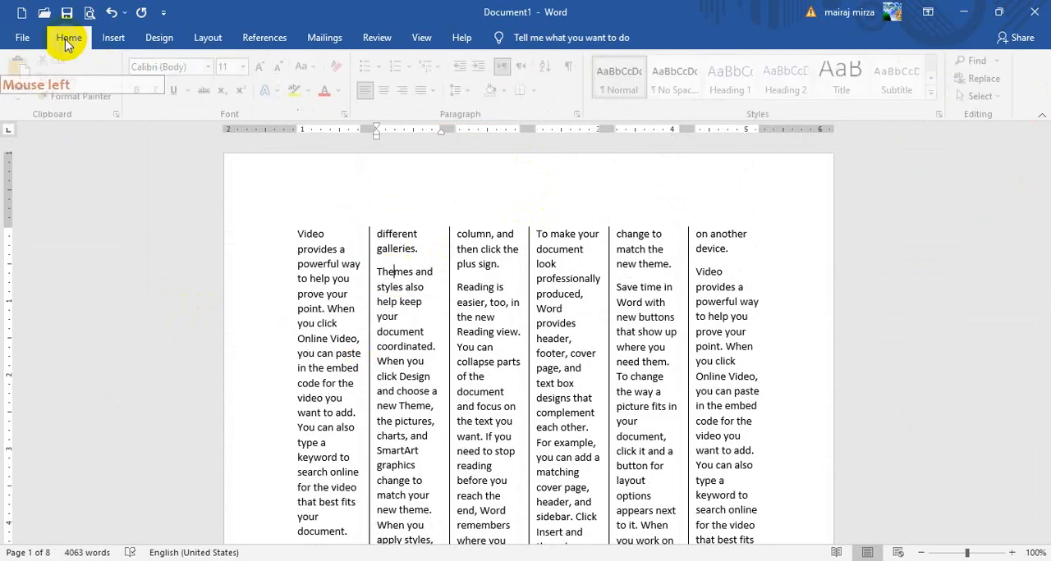
{"action": "left_click", "coordinate": [997, 96]}
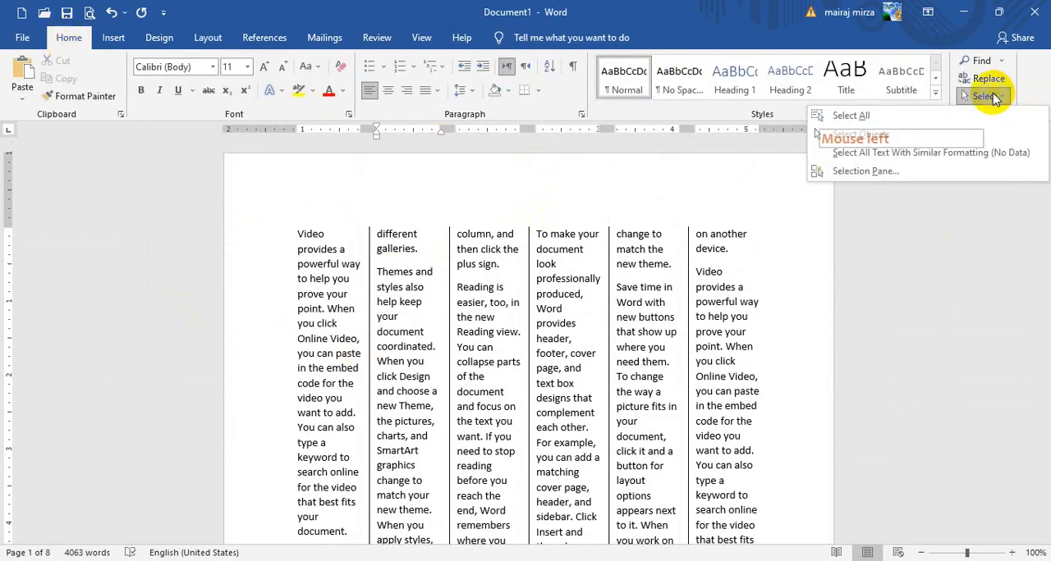
{"action": "left_click", "coordinate": [590, 125]}
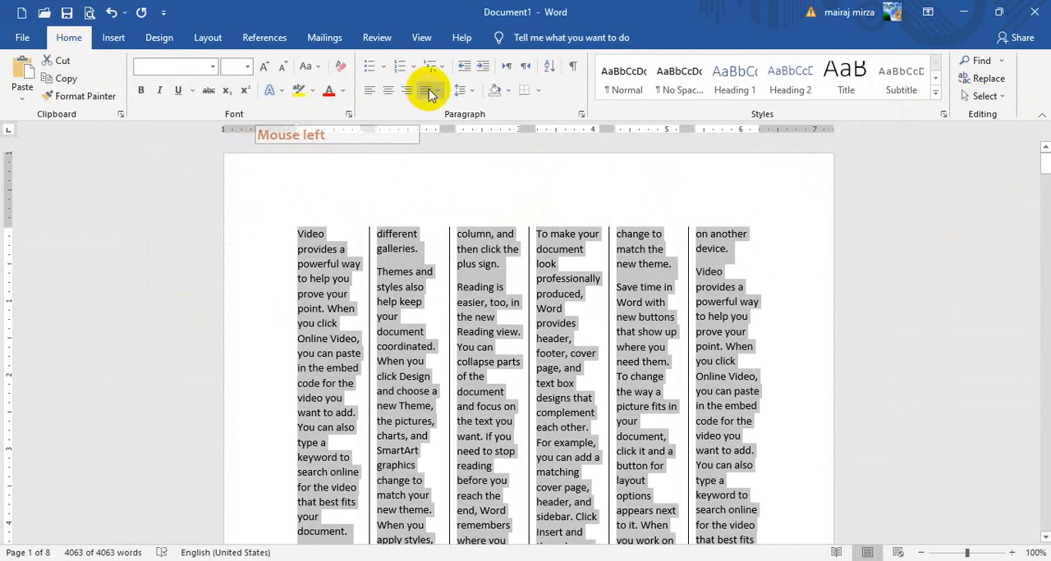
{"action": "left_click", "coordinate": [435, 92]}
{"action": "left_click", "coordinate": [439, 114]}
{"action": "left_click", "coordinate": [504, 347]}
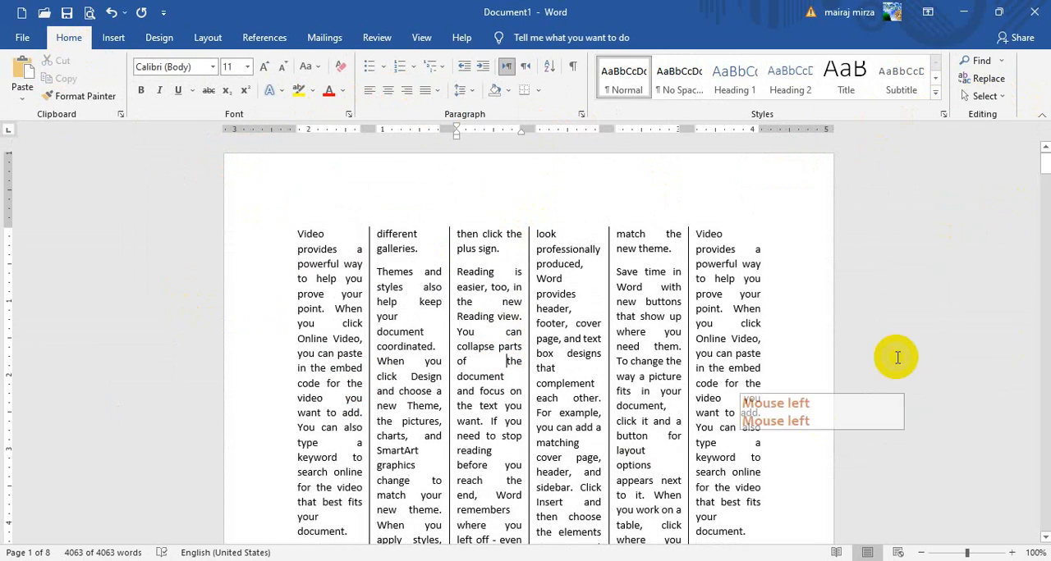
{"action": "scroll", "coordinate": [825, 354], "scroll_direction": "down", "scroll_amount": 6}
{"action": "scroll", "coordinate": [783, 375], "scroll_direction": "down", "scroll_amount": 8}
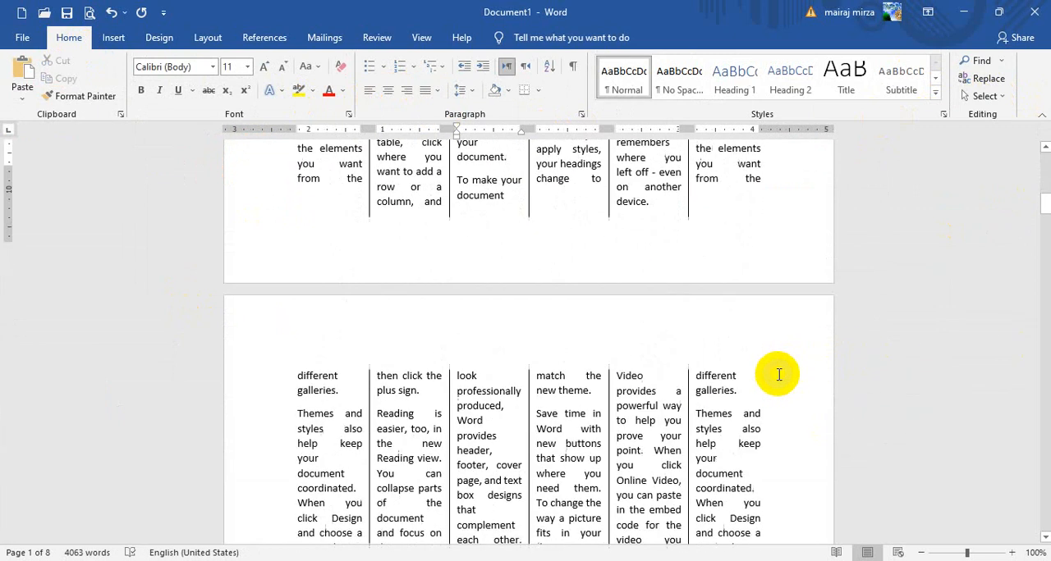
{"action": "scroll", "coordinate": [780, 375], "scroll_direction": "up", "scroll_amount": 6}
{"action": "scroll", "coordinate": [779, 375], "scroll_direction": "up", "scroll_amount": 5}
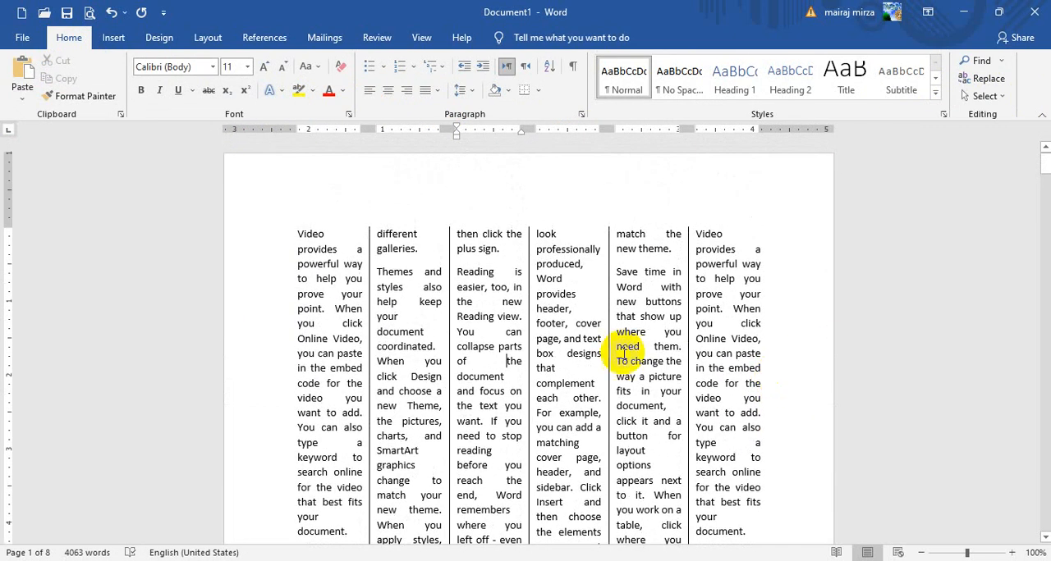
Left-align the current paragraph and then all the text in the document
{"action": "left_click", "coordinate": [369, 90]}
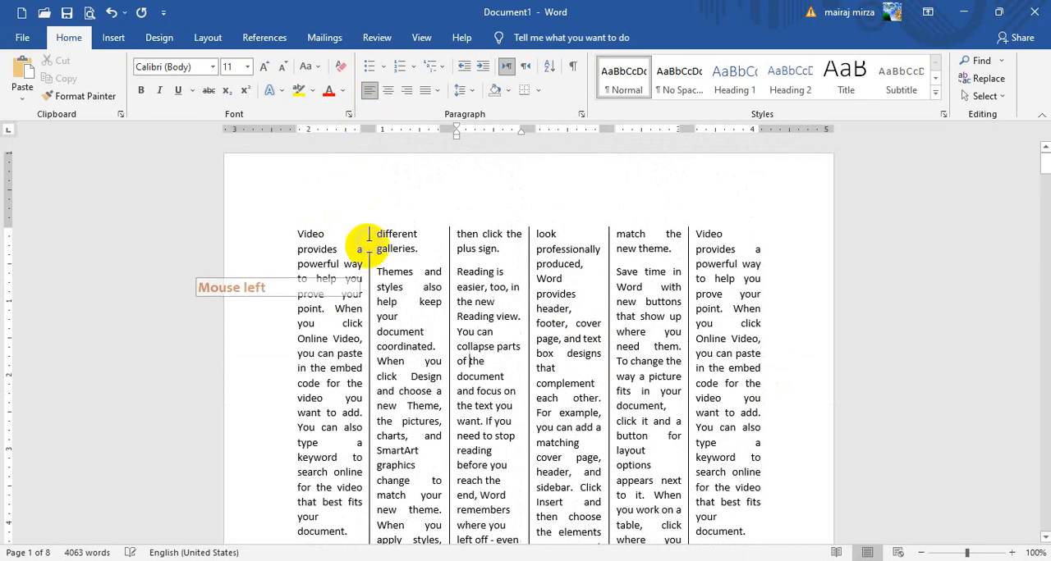
{"action": "left_click", "coordinate": [354, 283]}
{"action": "left_click", "coordinate": [985, 96]}
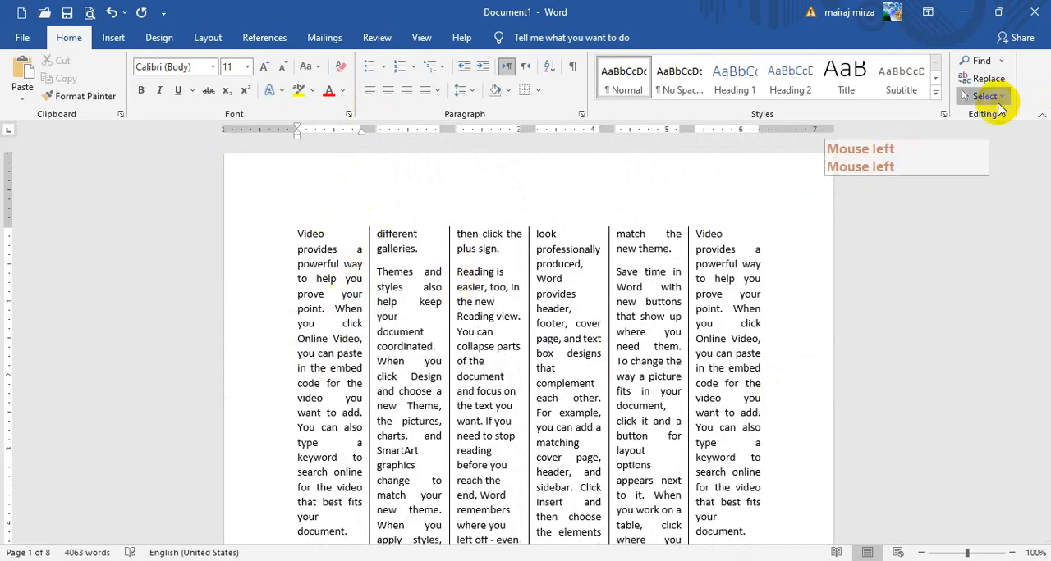
{"action": "left_click", "coordinate": [865, 112]}
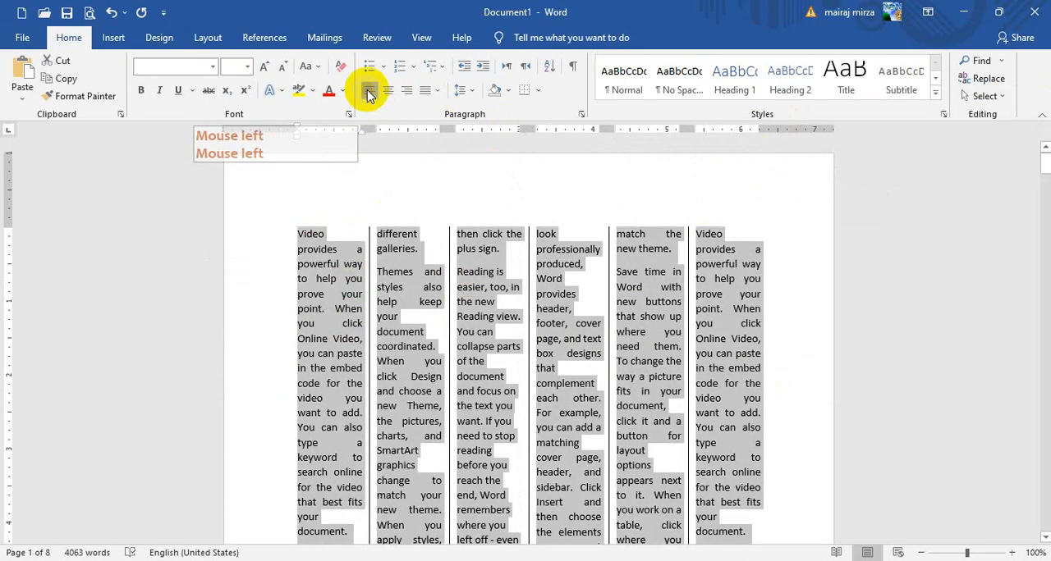
{"action": "left_click", "coordinate": [368, 88]}
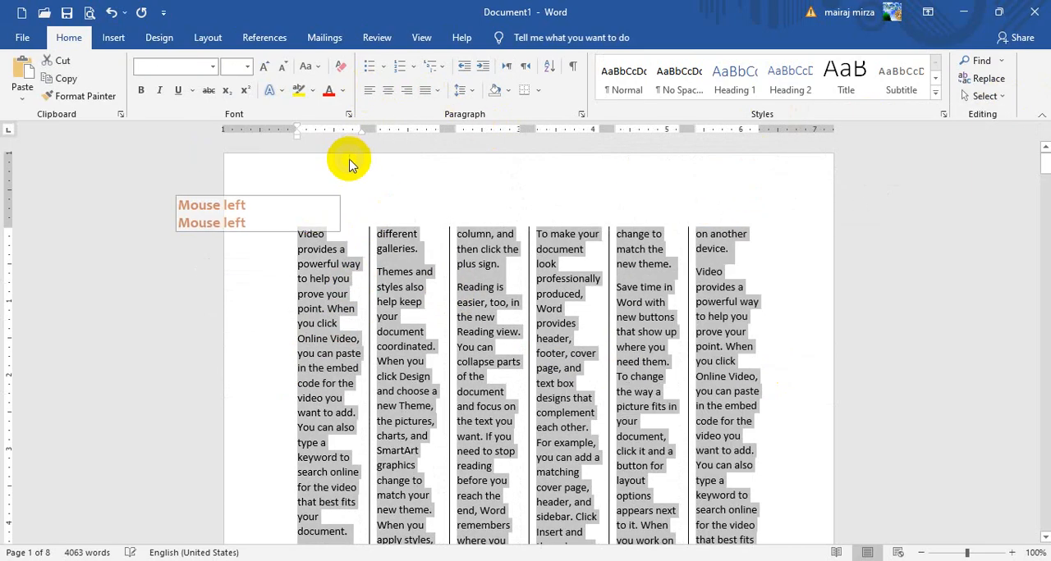
Remove the line between the six columns for all the selected text
{"action": "left_click", "coordinate": [207, 38]}
{"action": "left_click", "coordinate": [144, 82]}
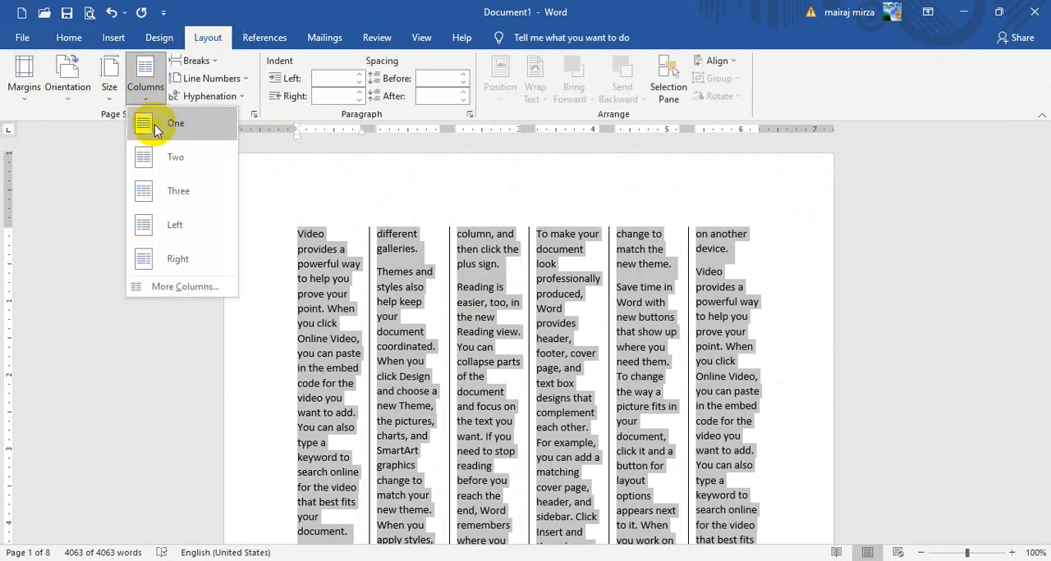
{"action": "left_click", "coordinate": [158, 289]}
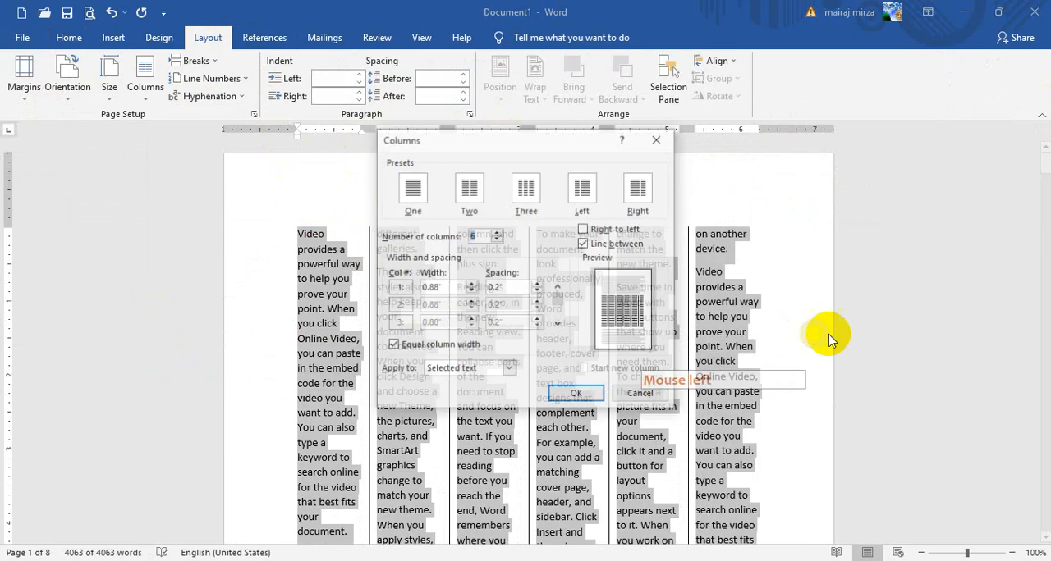
{"action": "left_click", "coordinate": [584, 244]}
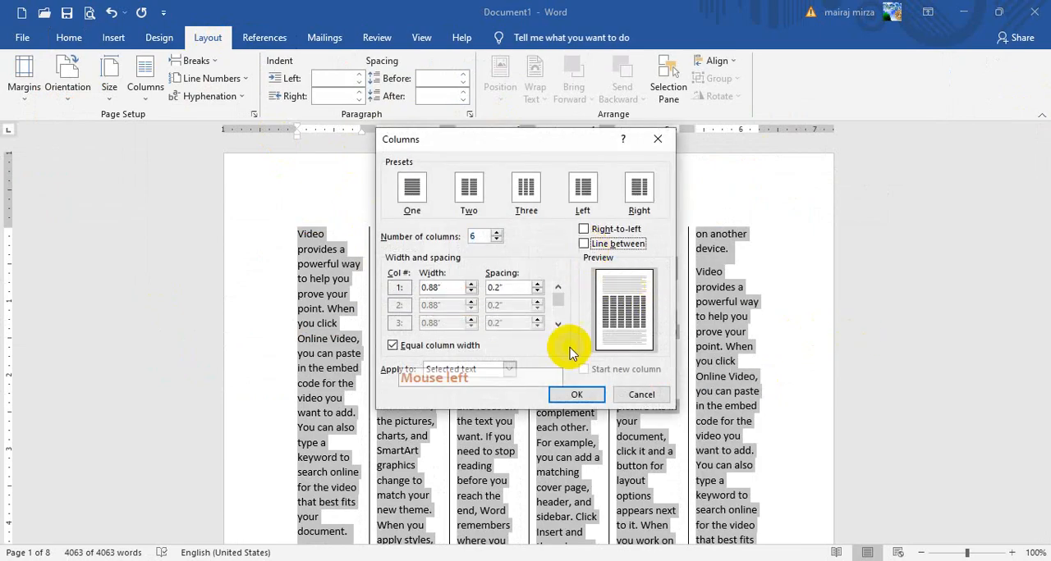
{"action": "left_click", "coordinate": [574, 396]}
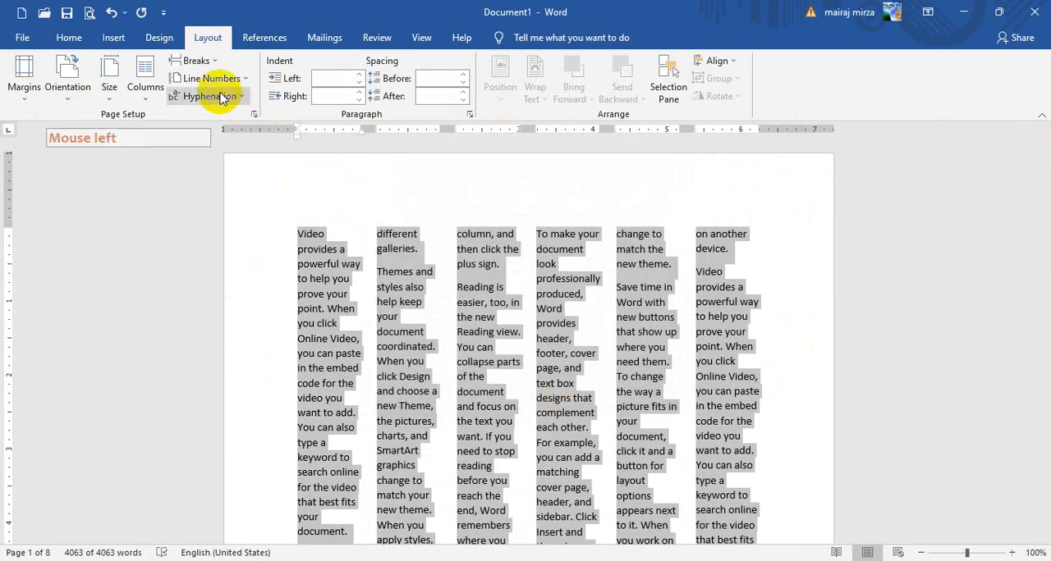
Set all the selected text to a single column and clear the selection
{"action": "left_click", "coordinate": [156, 86]}
{"action": "left_click", "coordinate": [146, 115]}
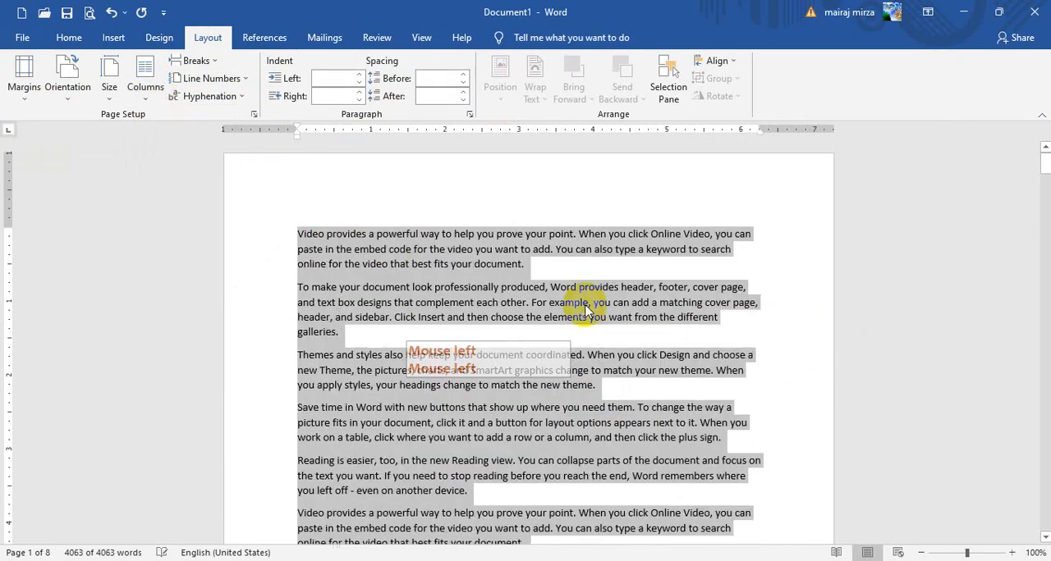
{"action": "left_click", "coordinate": [495, 250]}
{"action": "scroll", "coordinate": [492, 325], "scroll_direction": "down", "scroll_amount": 3}
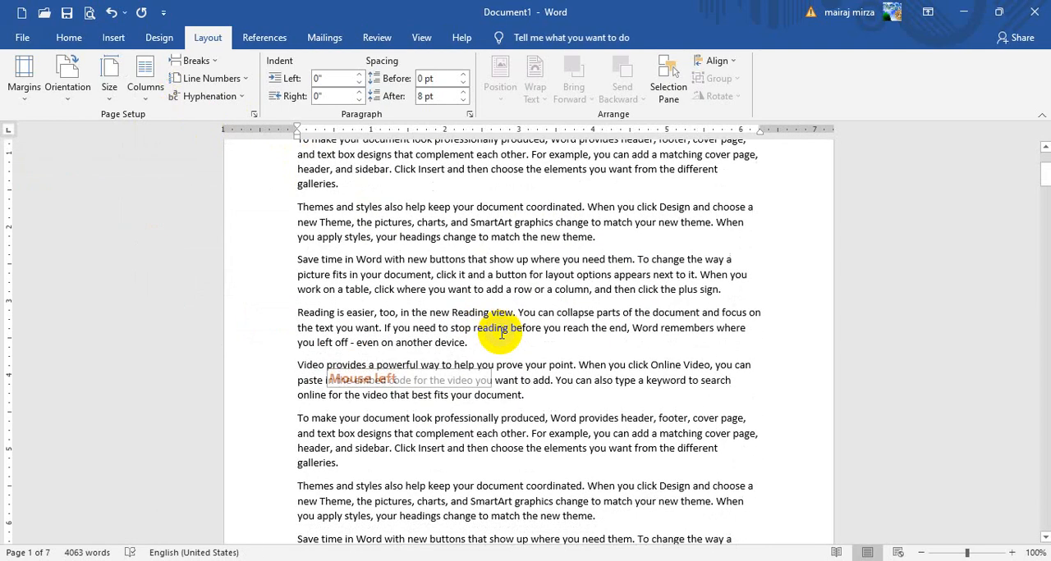
{"action": "scroll", "coordinate": [502, 333], "scroll_direction": "up", "scroll_amount": 3}
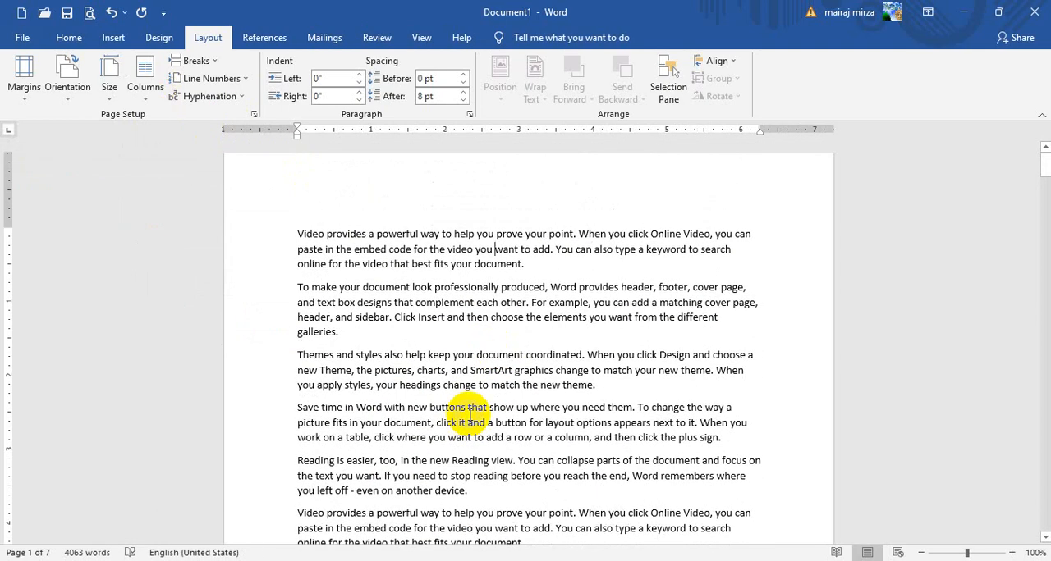
Set the second to fifth paragraphs, from "To make your document look" through "even on another device", in two columns
{"action": "left_click", "coordinate": [343, 249]}
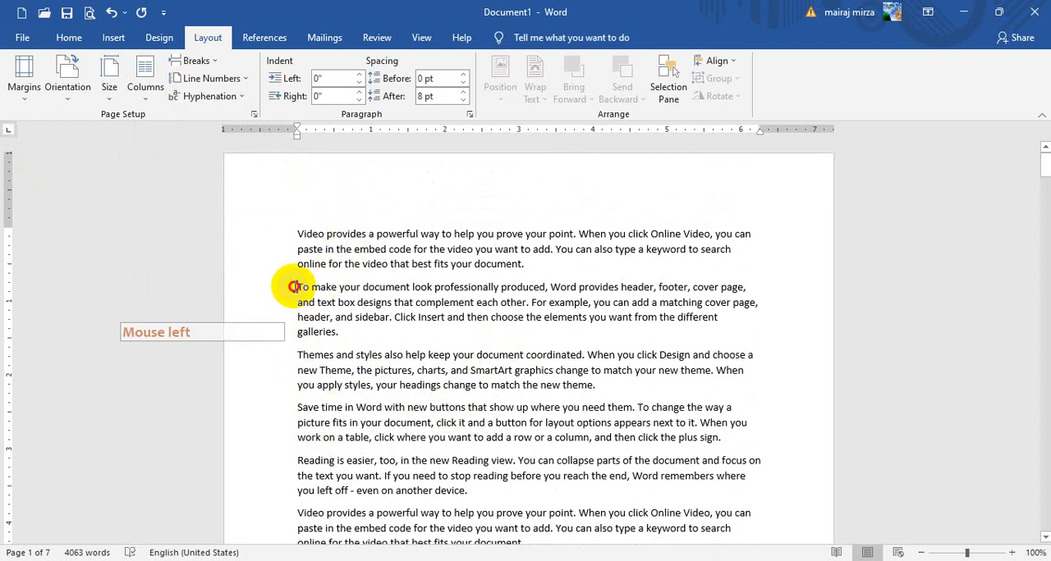
{"action": "left_click_drag", "start_coordinate": [293, 286], "coordinate": [746, 483]}
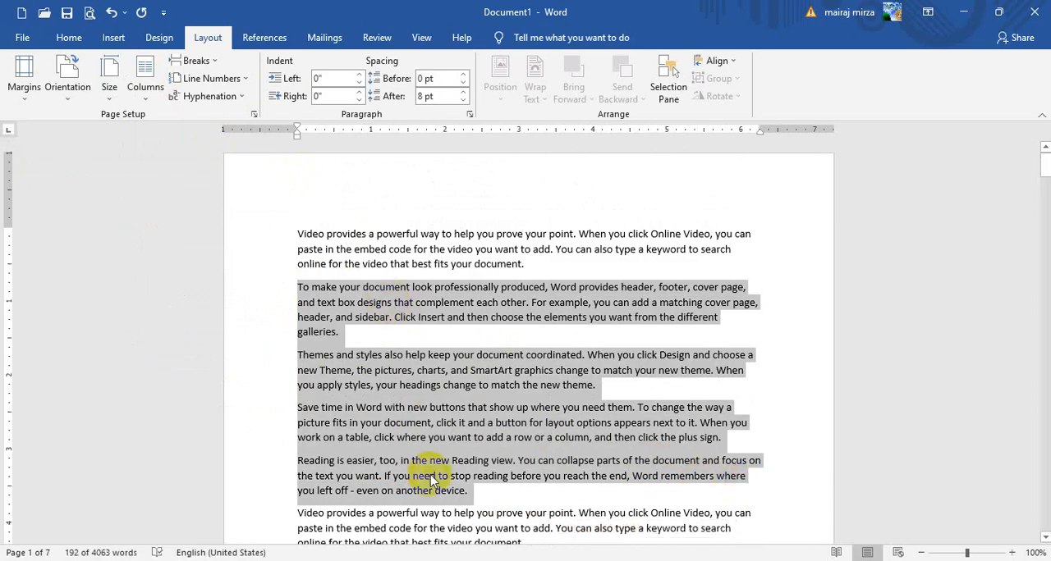
{"action": "left_click", "coordinate": [144, 84]}
{"action": "left_click", "coordinate": [142, 156]}
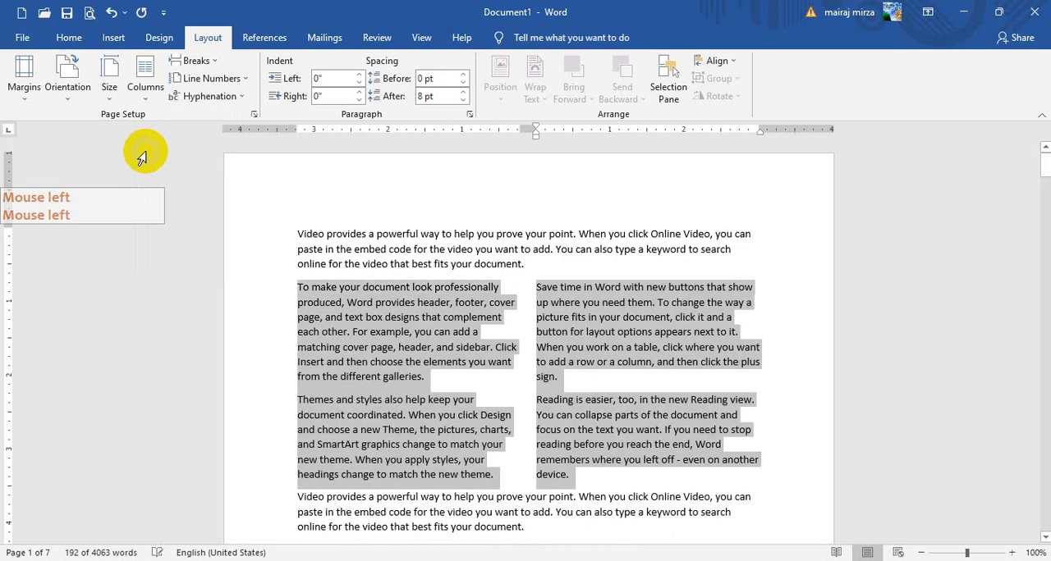
Set the next four paragraphs, from "To make your document look" through "even on another device", in three columns and review both column sections
{"action": "scroll", "coordinate": [615, 440], "scroll_direction": "down", "scroll_amount": 4}
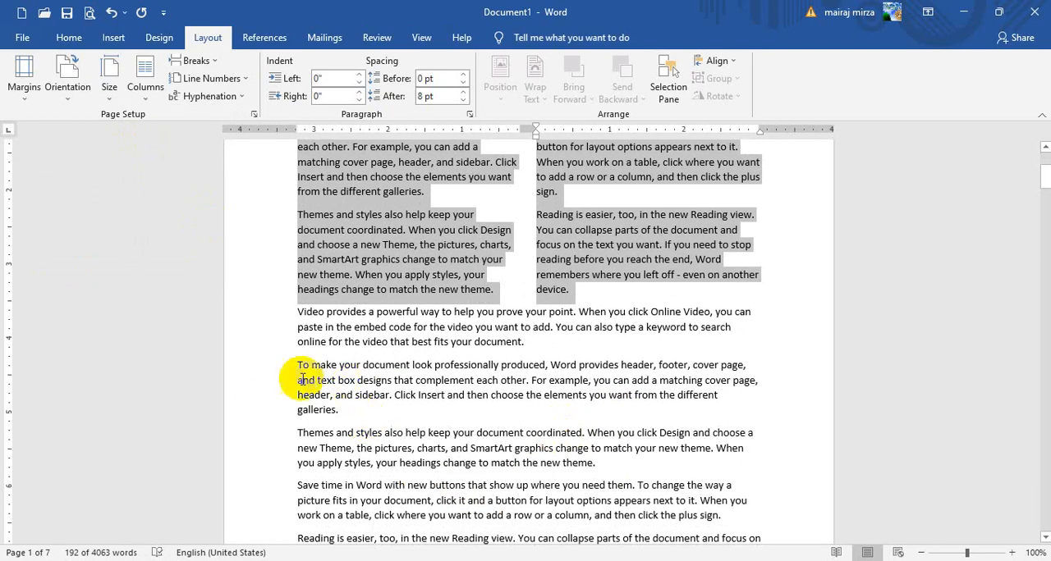
{"action": "scroll", "coordinate": [302, 379], "scroll_direction": "down", "scroll_amount": 2}
{"action": "left_click_drag", "start_coordinate": [294, 285], "coordinate": [611, 492]}
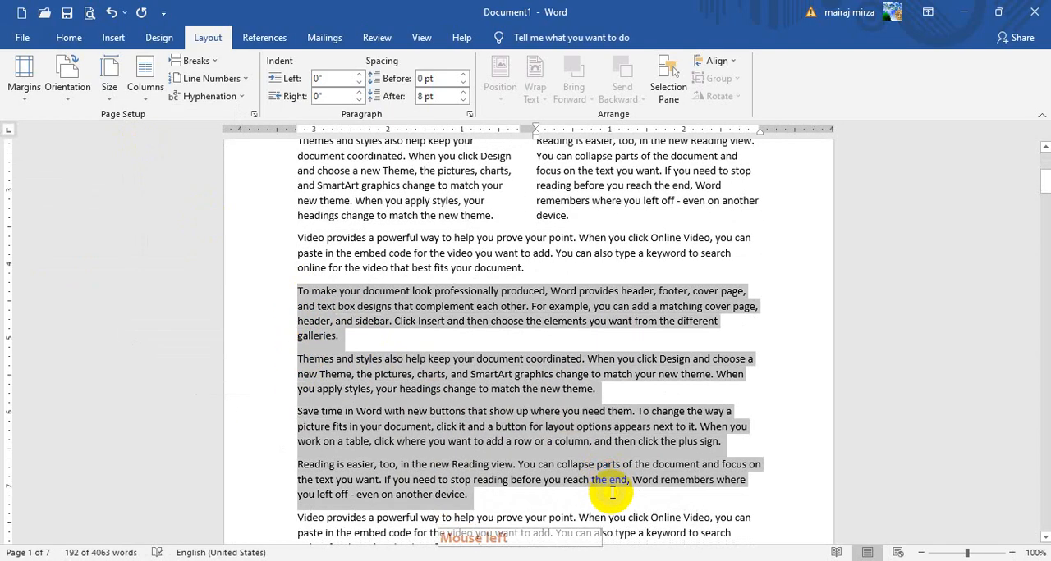
{"action": "left_click", "coordinate": [151, 84]}
{"action": "left_click", "coordinate": [181, 192]}
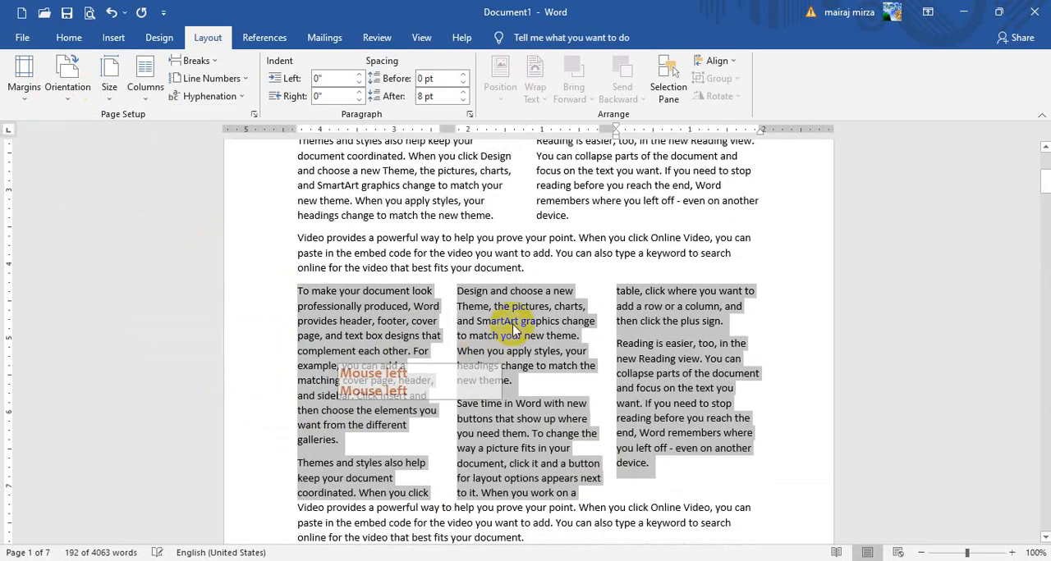
{"action": "left_click", "coordinate": [645, 438]}
{"action": "scroll", "coordinate": [705, 492], "scroll_direction": "up", "scroll_amount": 6}
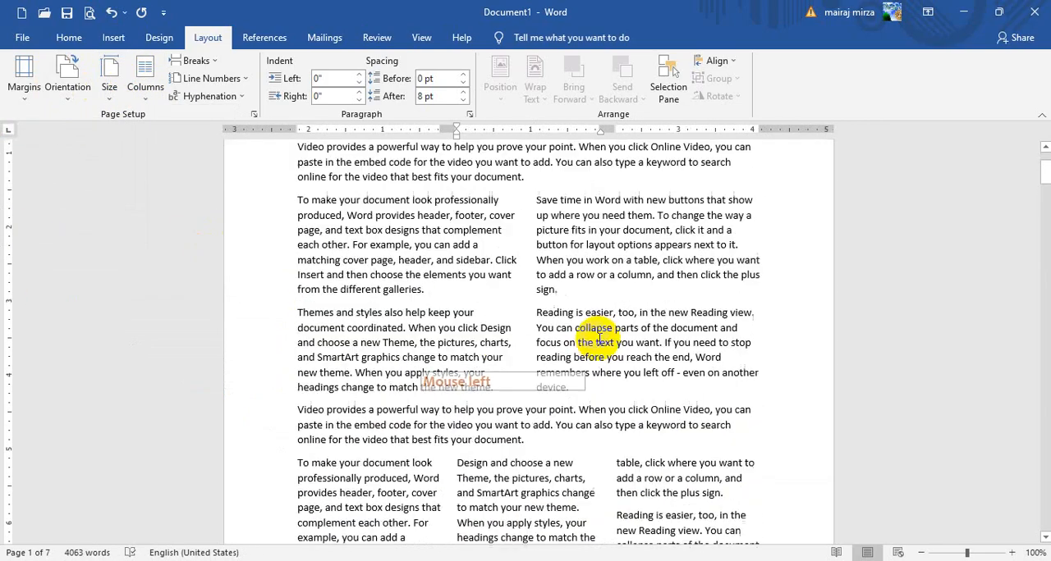
{"action": "scroll", "coordinate": [682, 432], "scroll_direction": "down", "scroll_amount": 5}
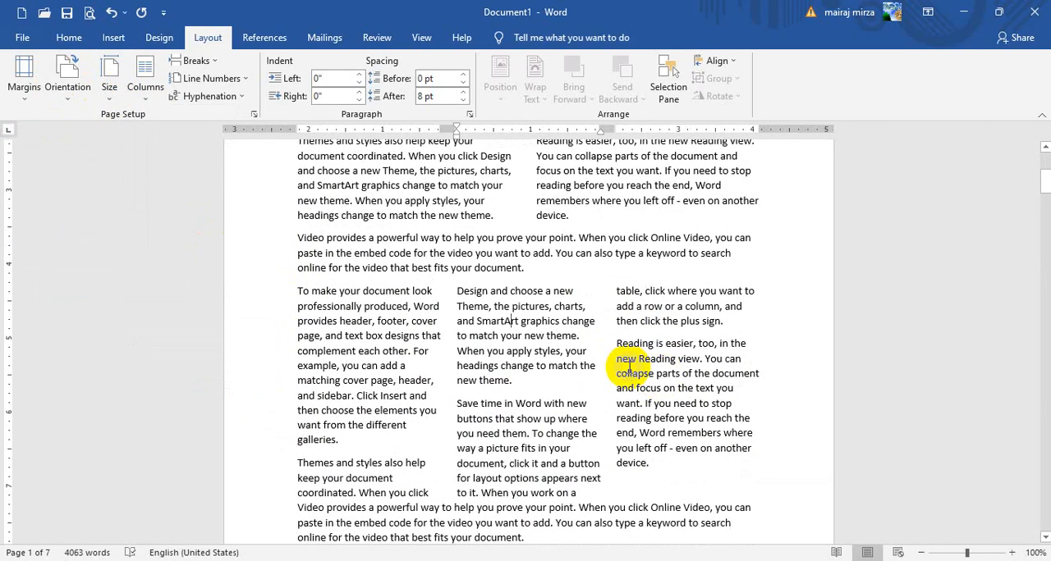
{"action": "scroll", "coordinate": [629, 367], "scroll_direction": "down", "scroll_amount": 3}
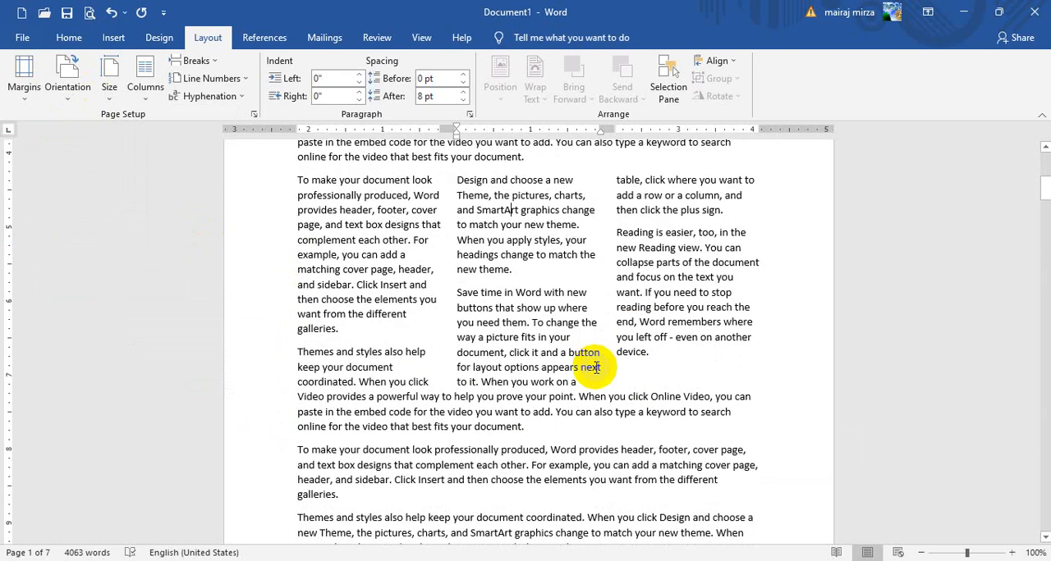
{"action": "scroll", "coordinate": [351, 371], "scroll_direction": "up", "scroll_amount": 8}
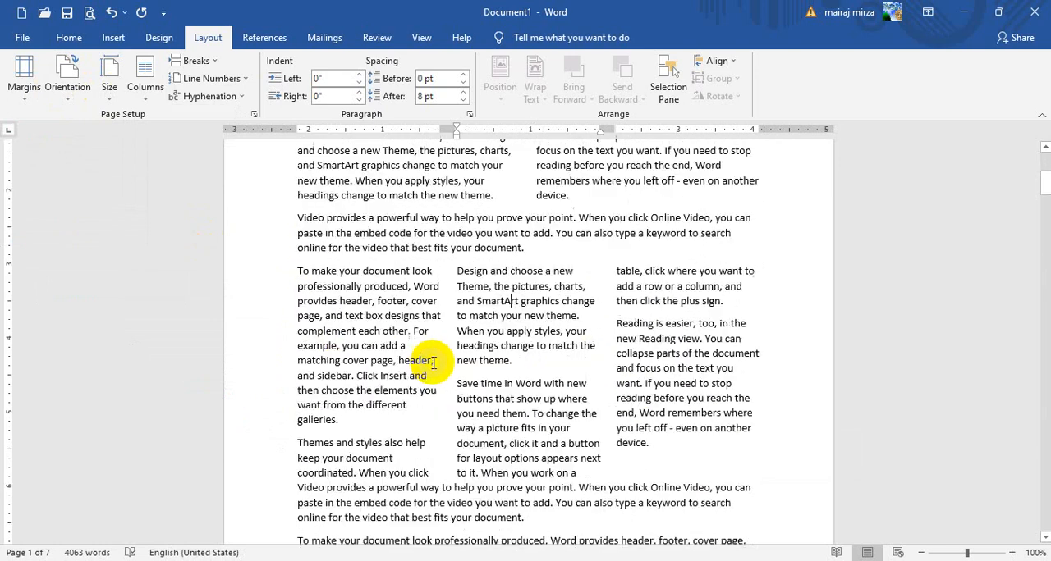
Undo the three-column and two-column formatting of the two paragraph groups
{"action": "left_click", "coordinate": [139, 87]}
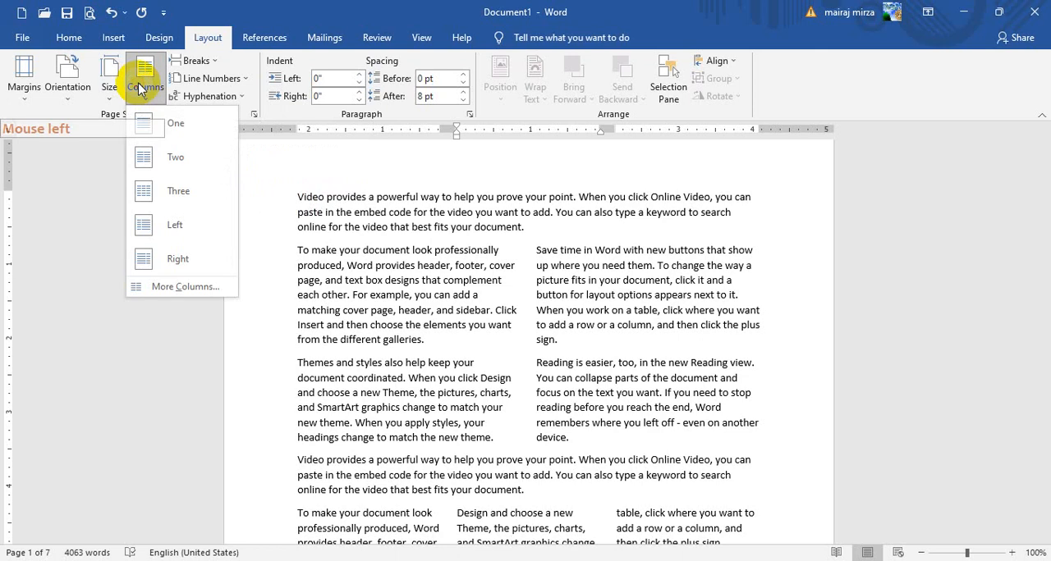
{"action": "left_click", "coordinate": [112, 12]}
{"action": "left_click", "coordinate": [112, 12]}
{"action": "left_click", "coordinate": [431, 294]}
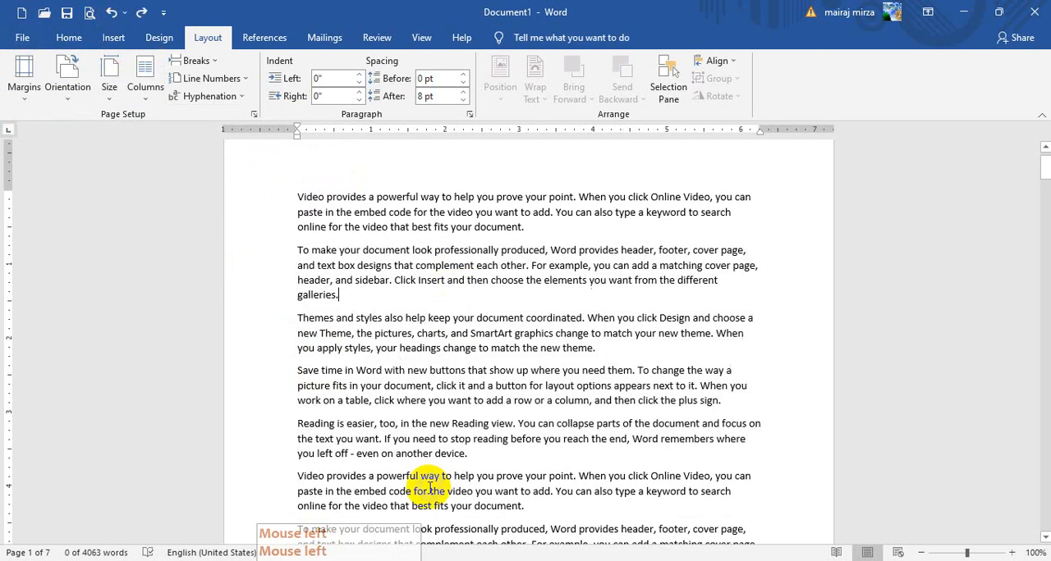
Set the whole document in three columns and place the cursor before the second paragraph, "To make your document look"
{"action": "left_click", "coordinate": [156, 95]}
{"action": "left_click", "coordinate": [152, 195]}
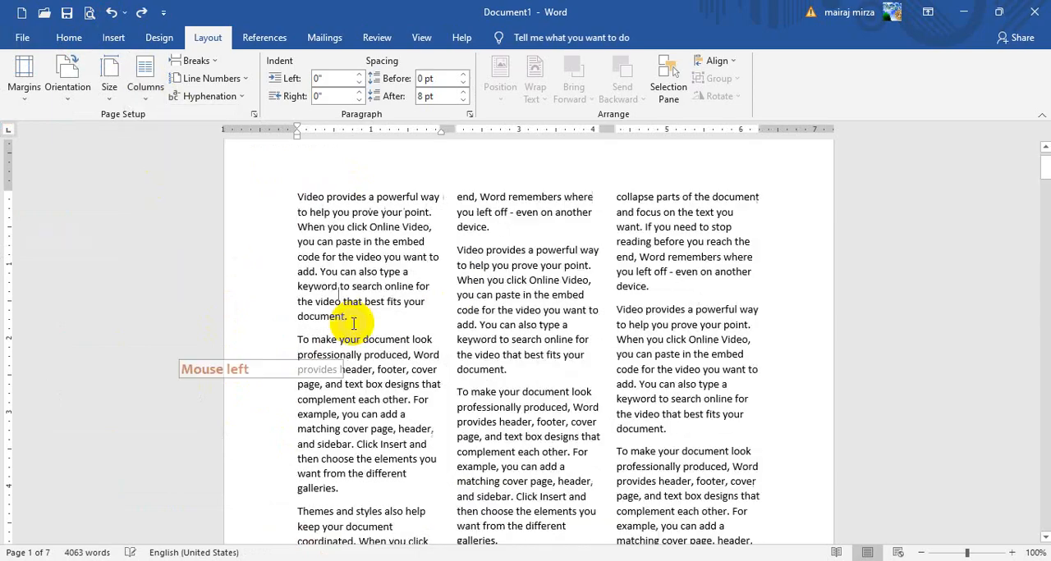
{"action": "left_click", "coordinate": [296, 340]}
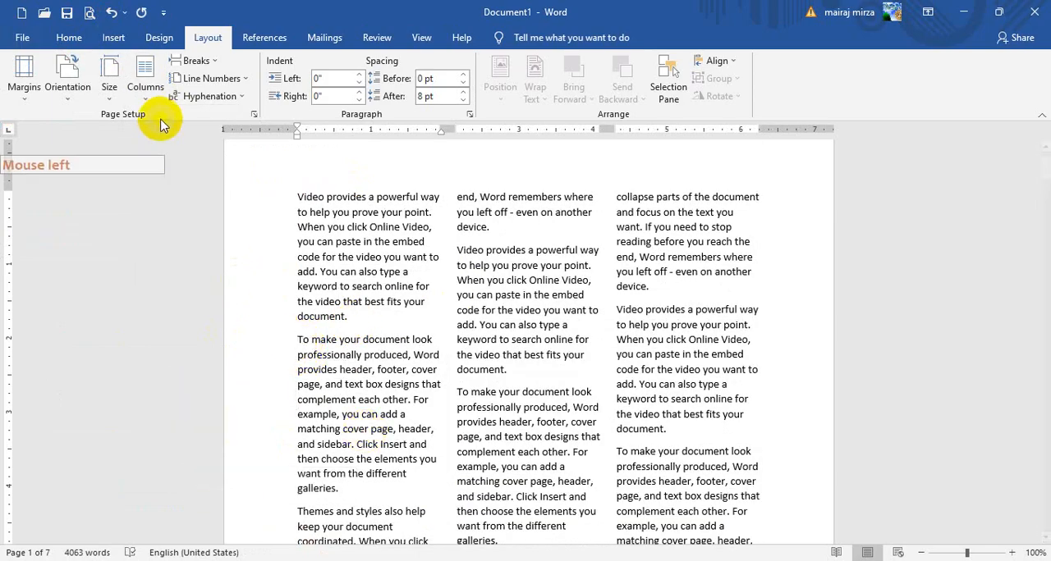
Insert the Adobe Illustrator Class 1 picture from this device's Pictures folder before the second paragraph, in the first column
{"action": "left_click", "coordinate": [113, 39]}
{"action": "left_click", "coordinate": [158, 90]}
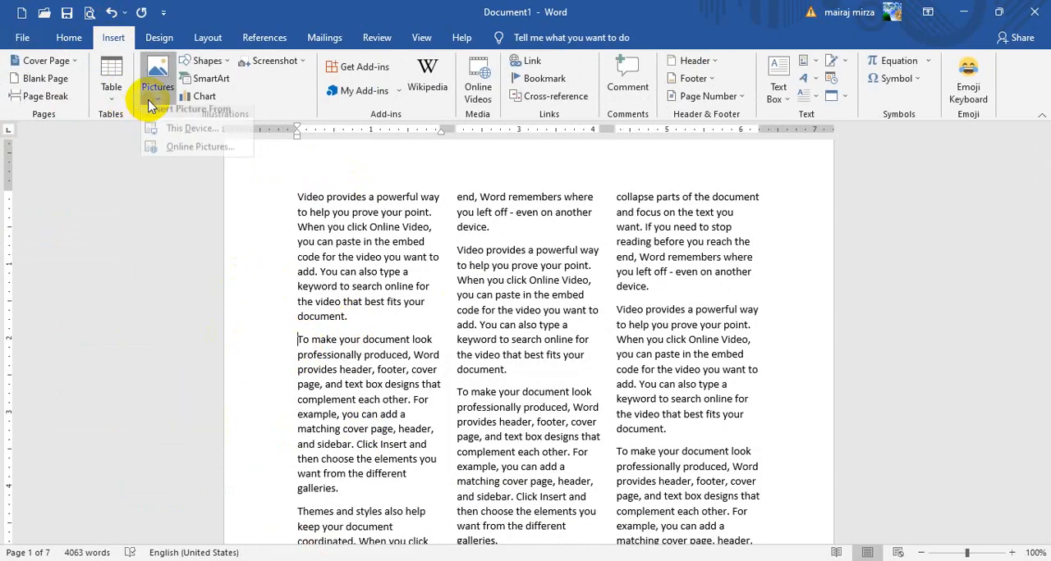
{"action": "left_click", "coordinate": [149, 134]}
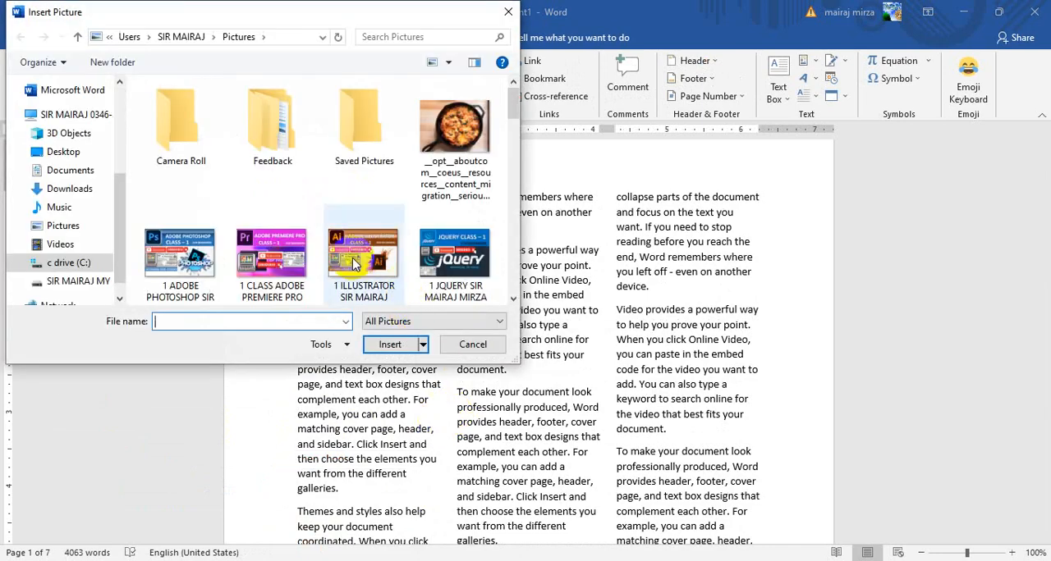
{"action": "left_click", "coordinate": [355, 263]}
{"action": "left_click", "coordinate": [413, 344]}
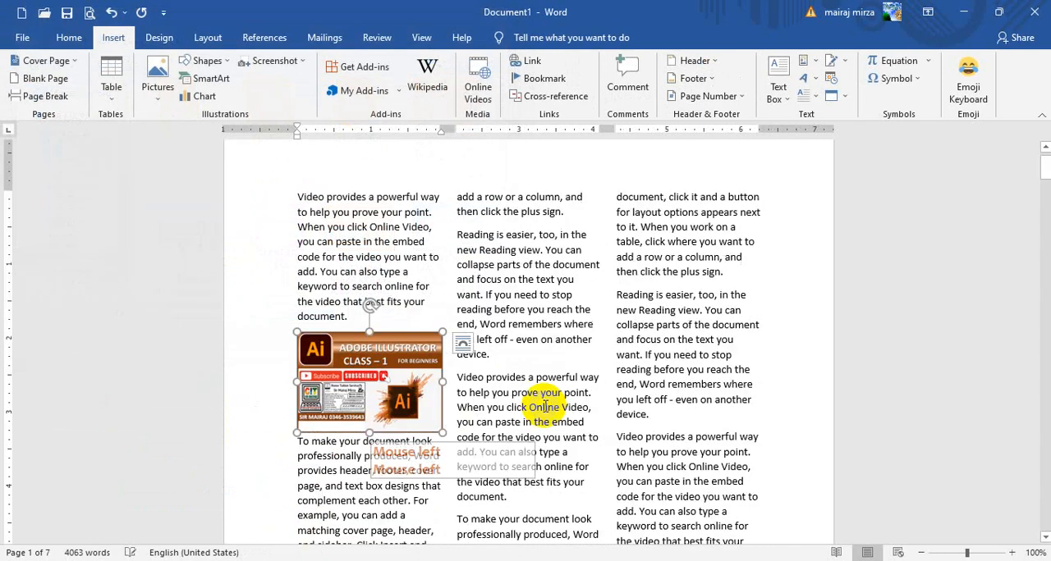
Insert the jQuery Class 1 picture from this device before the "To make your document look" paragraph in the second column
{"action": "scroll", "coordinate": [517, 468], "scroll_direction": "down", "scroll_amount": 3}
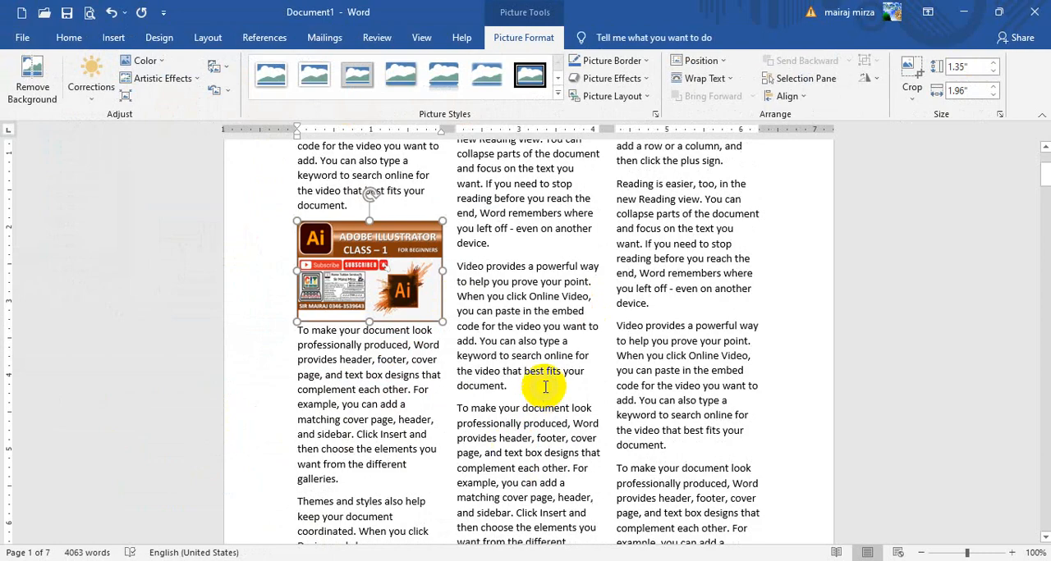
{"action": "left_click", "coordinate": [458, 407]}
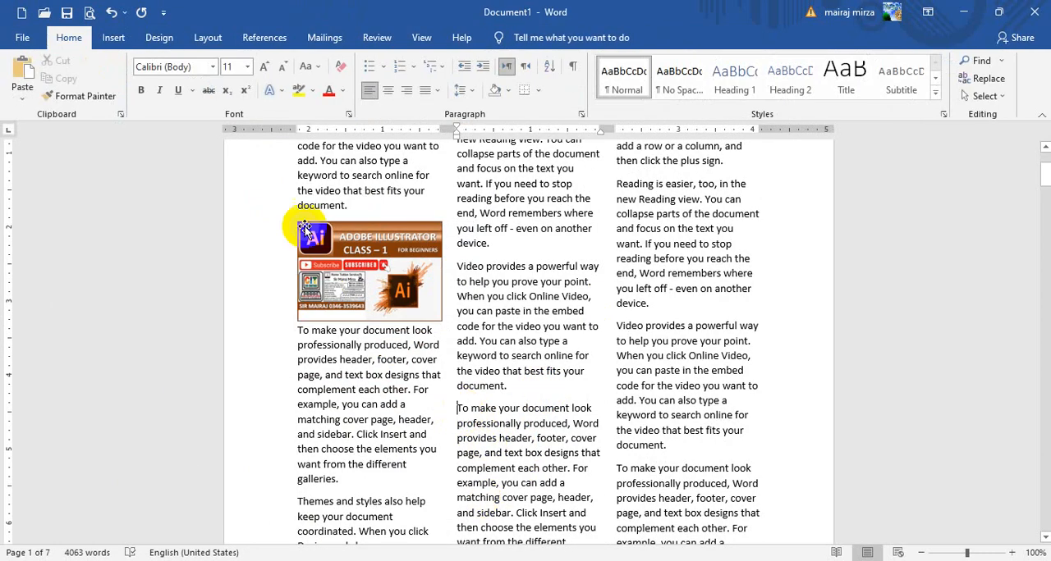
{"action": "left_click", "coordinate": [113, 38]}
{"action": "left_click", "coordinate": [157, 82]}
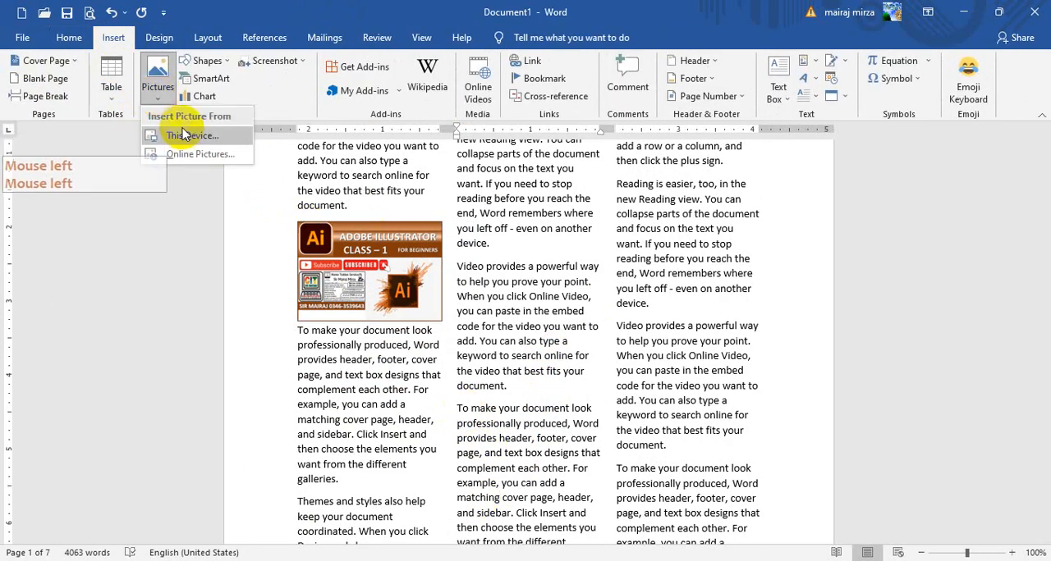
{"action": "left_click", "coordinate": [201, 136]}
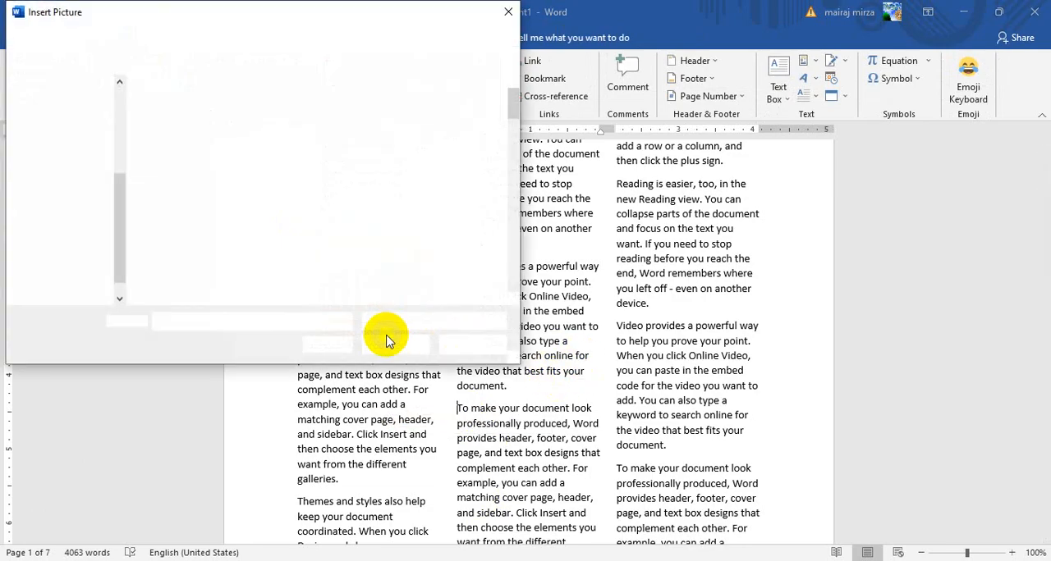
{"action": "left_click", "coordinate": [438, 303]}
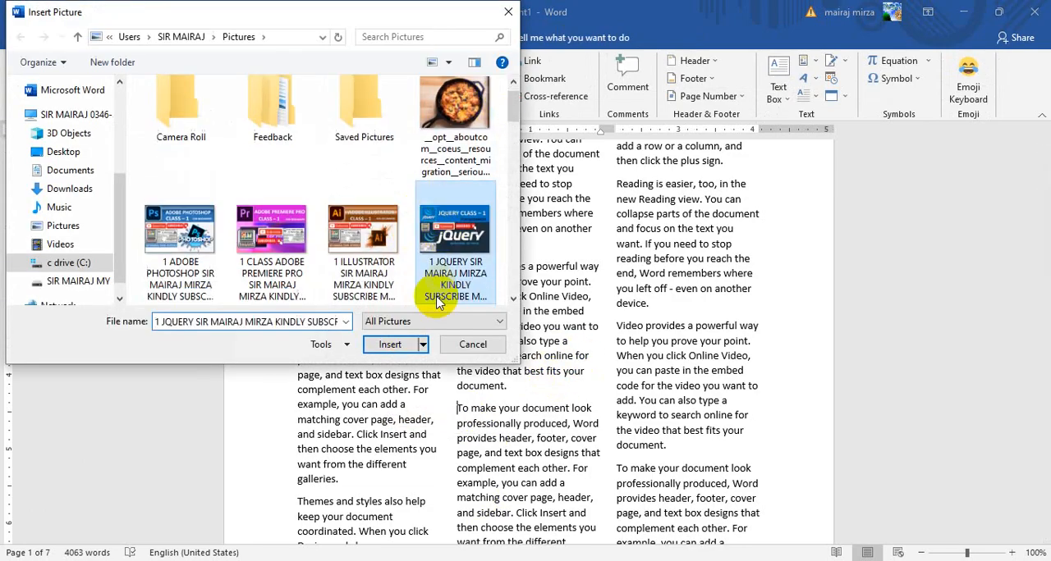
{"action": "left_click", "coordinate": [372, 348]}
Insert the skillet food picture from this device before the "To make your document look" paragraph in the third column
{"action": "scroll", "coordinate": [867, 469], "scroll_direction": "down", "scroll_amount": 3}
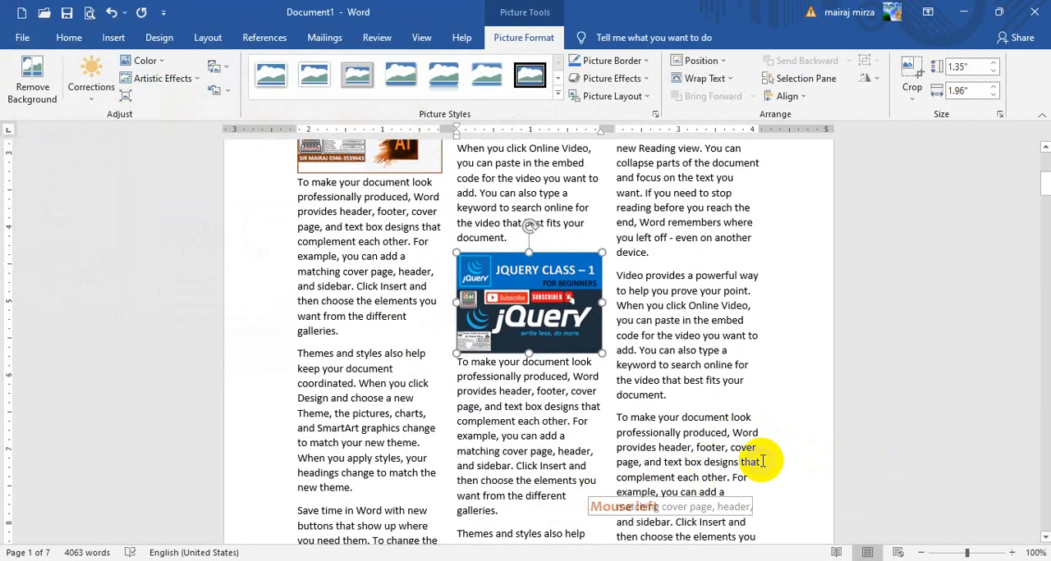
{"action": "scroll", "coordinate": [762, 461], "scroll_direction": "down", "scroll_amount": 2}
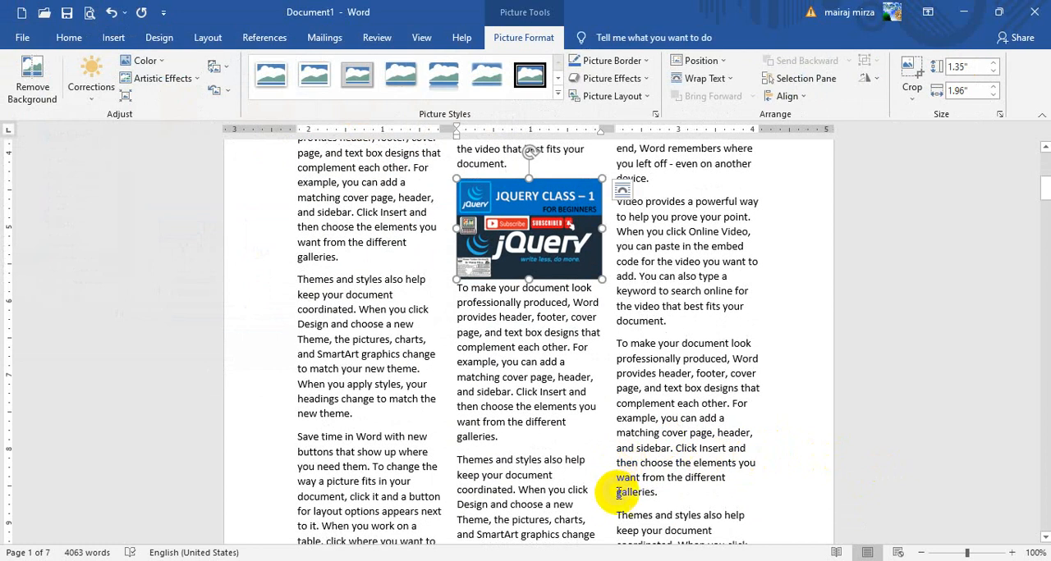
{"action": "left_click", "coordinate": [619, 515]}
{"action": "scroll", "coordinate": [827, 420], "scroll_direction": "down", "scroll_amount": 5}
{"action": "scroll", "coordinate": [688, 282], "scroll_direction": "up", "scroll_amount": 6}
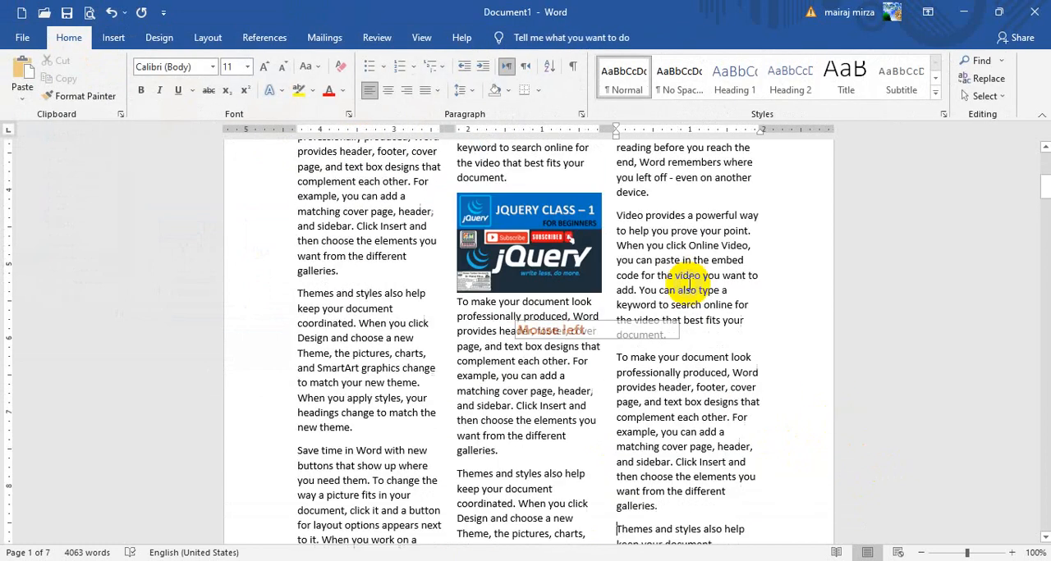
{"action": "left_click", "coordinate": [616, 381]}
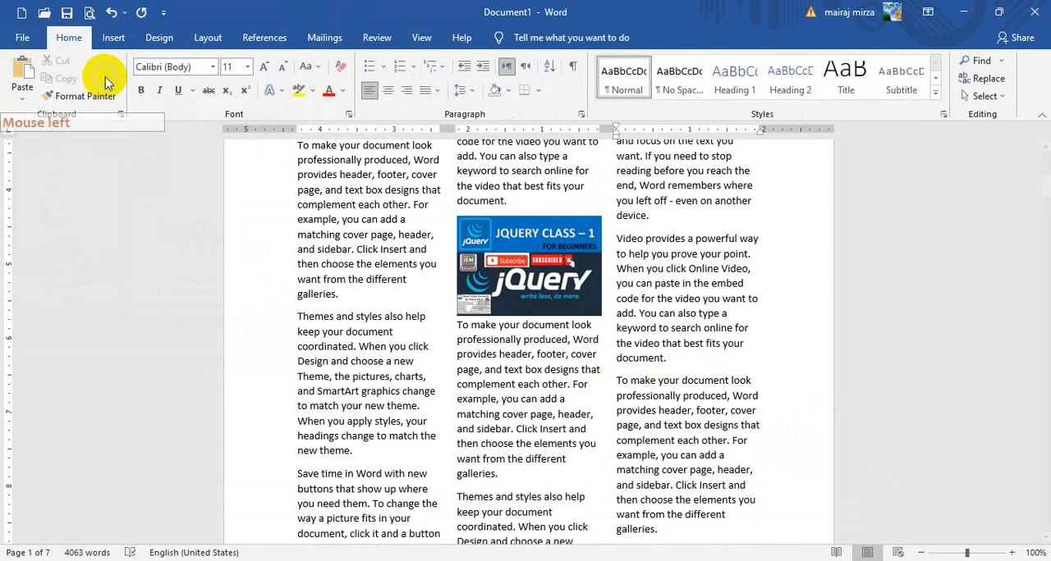
{"action": "left_click", "coordinate": [113, 38]}
{"action": "left_click", "coordinate": [143, 99]}
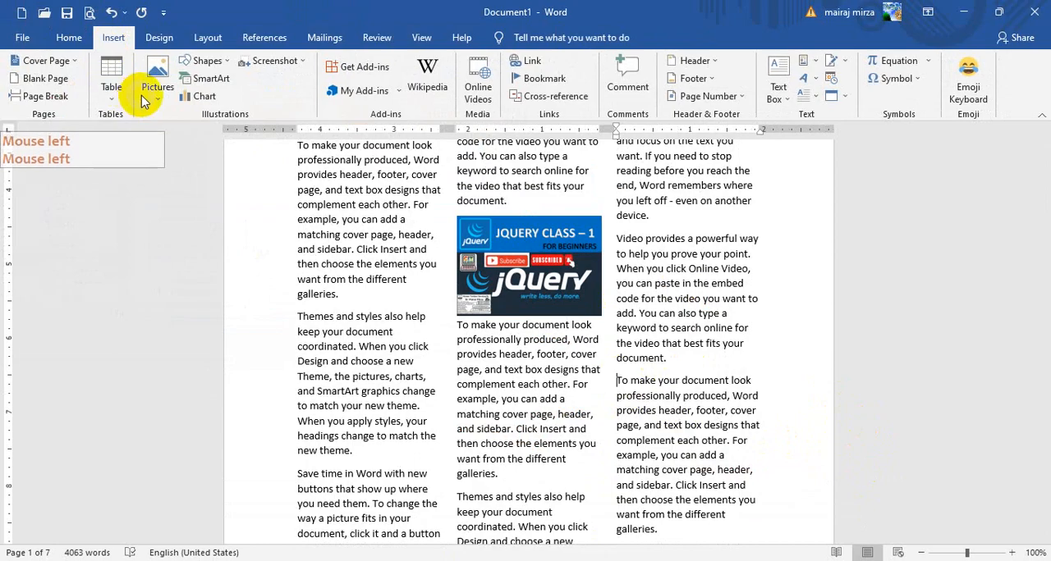
{"action": "left_click", "coordinate": [202, 134]}
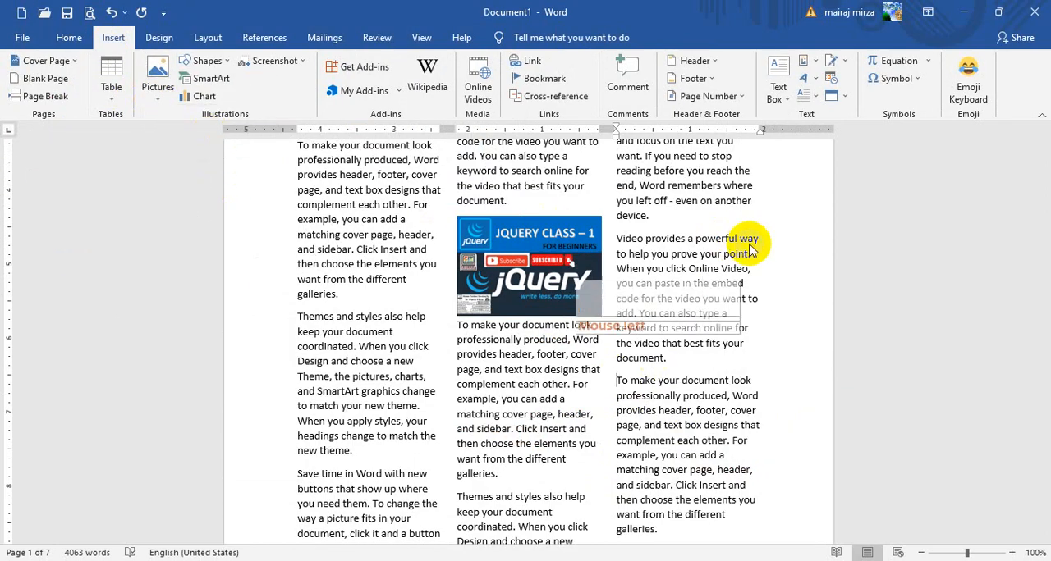
{"action": "left_click", "coordinate": [455, 135]}
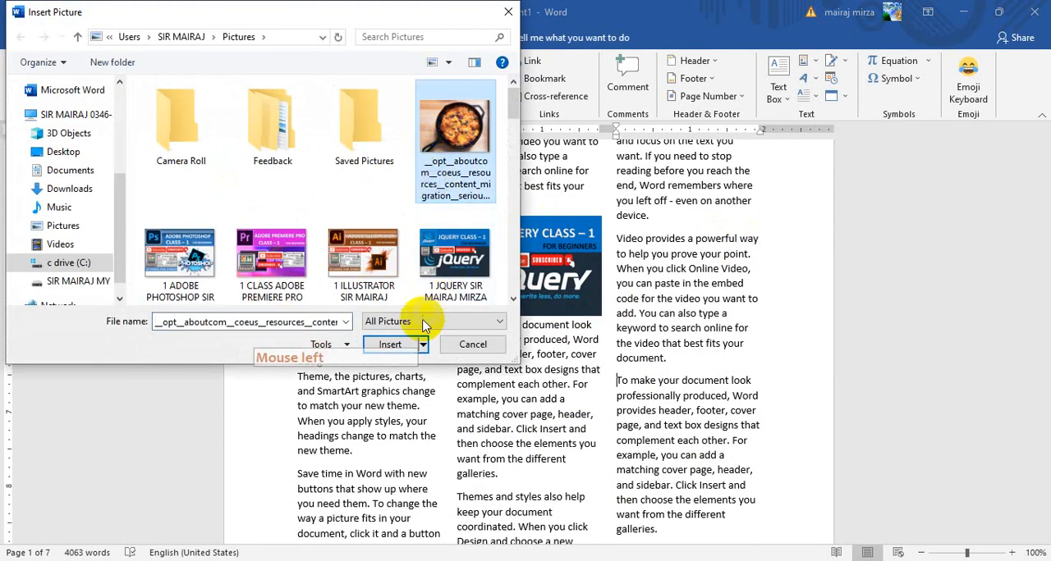
{"action": "left_click", "coordinate": [392, 345]}
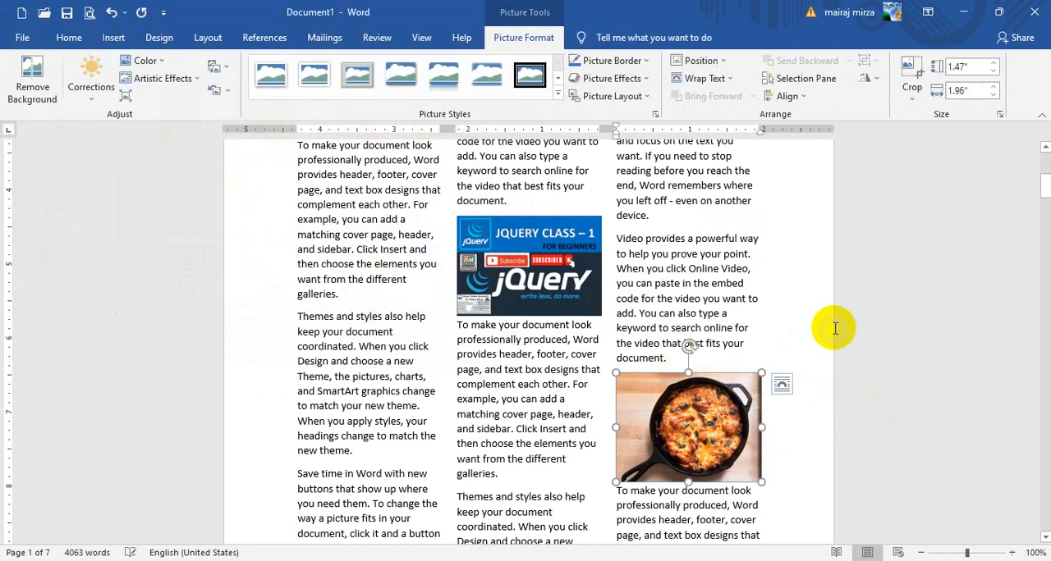
Review the three pictures across the columns and undo their insertion together with the three-column layout
{"action": "scroll", "coordinate": [780, 343], "scroll_direction": "up", "scroll_amount": 6}
{"action": "scroll", "coordinate": [723, 343], "scroll_direction": "down", "scroll_amount": 8}
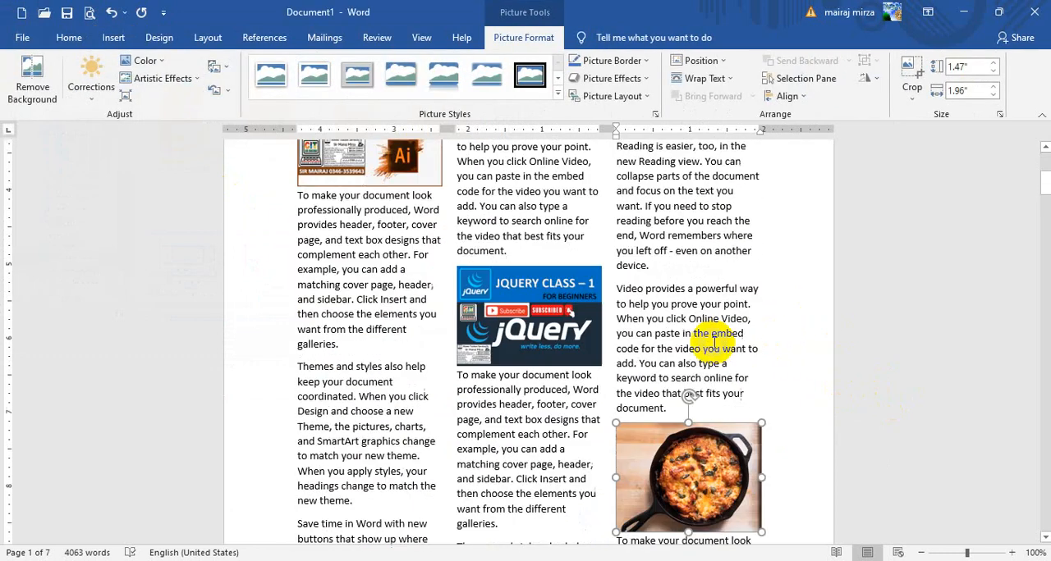
{"action": "scroll", "coordinate": [711, 345], "scroll_direction": "down", "scroll_amount": 6}
{"action": "scroll", "coordinate": [709, 347], "scroll_direction": "up", "scroll_amount": 12}
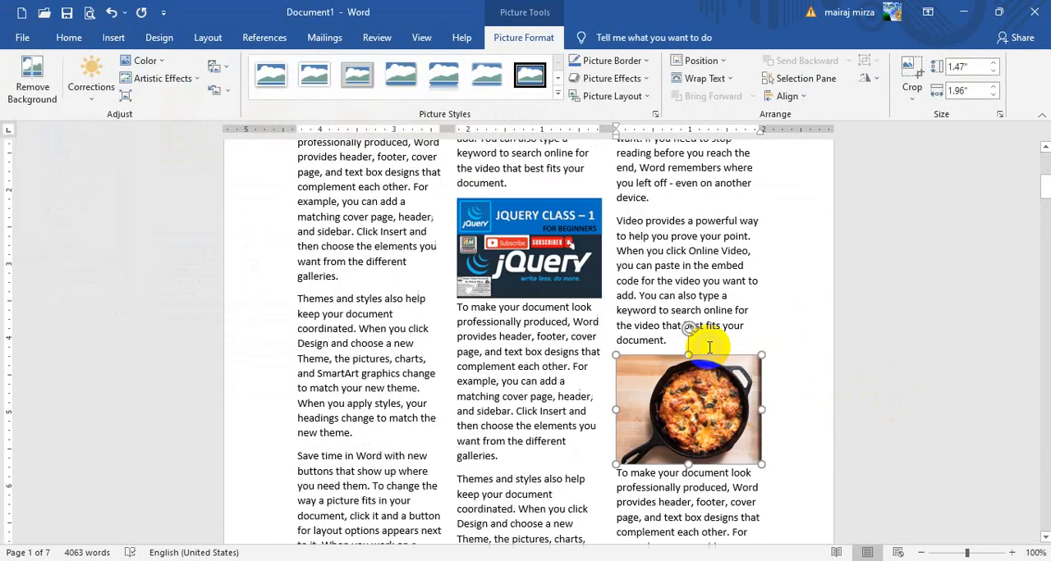
{"action": "left_click", "coordinate": [110, 13]}
{"action": "left_click", "coordinate": [111, 14]}
{"action": "left_click", "coordinate": [110, 14]}
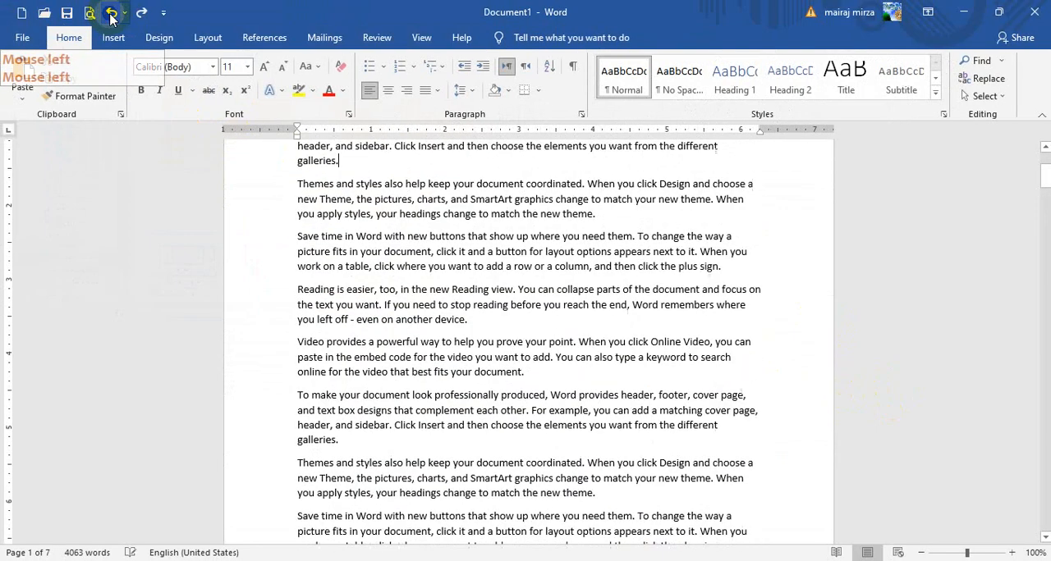
Insert a page break before the third paragraph, "Themes and styles also help", and undo it
{"action": "left_click", "coordinate": [207, 37]}
{"action": "left_click", "coordinate": [395, 243]}
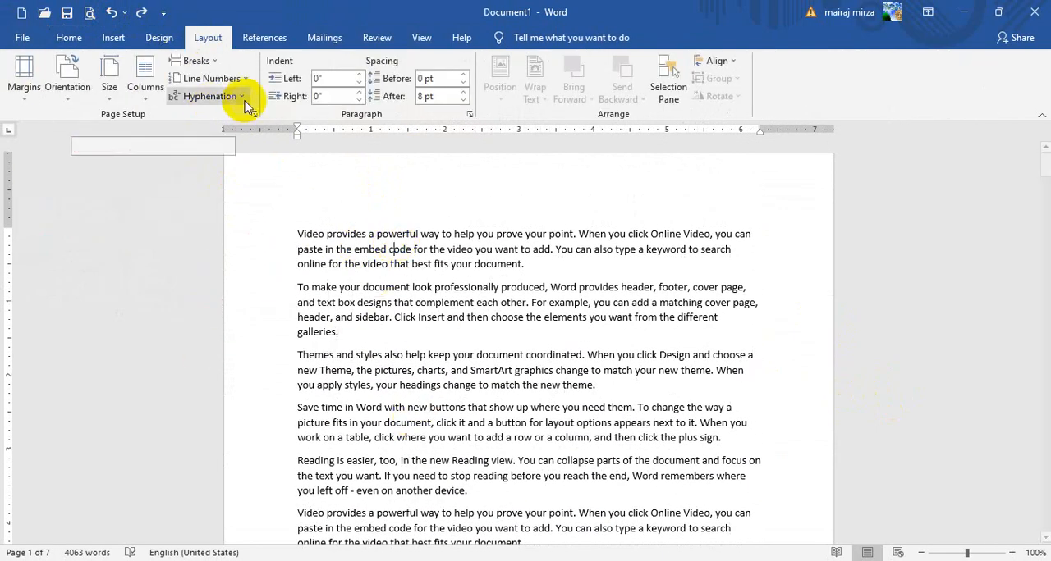
{"action": "left_click", "coordinate": [207, 42]}
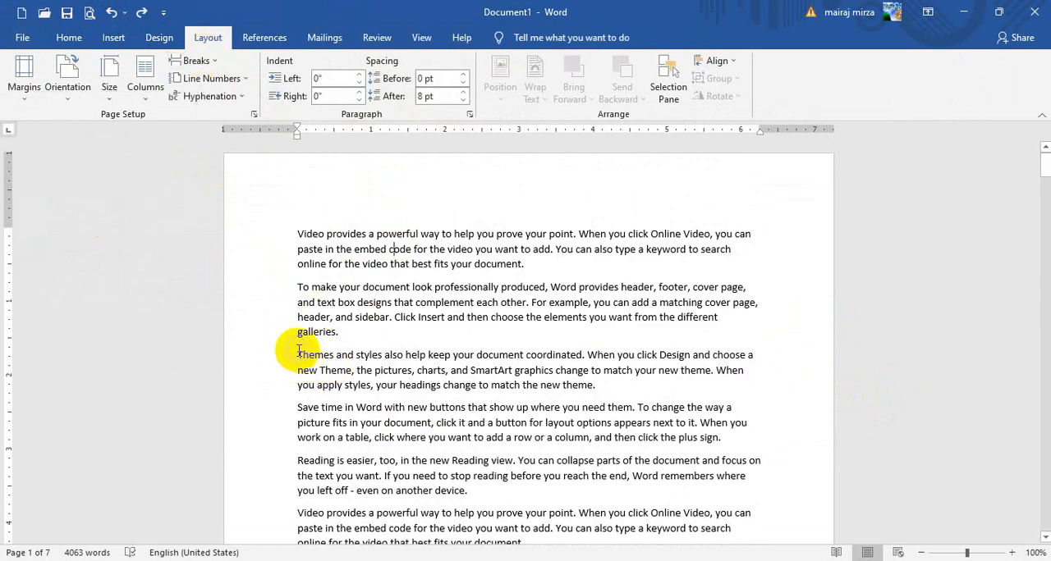
{"action": "left_click", "coordinate": [195, 62]}
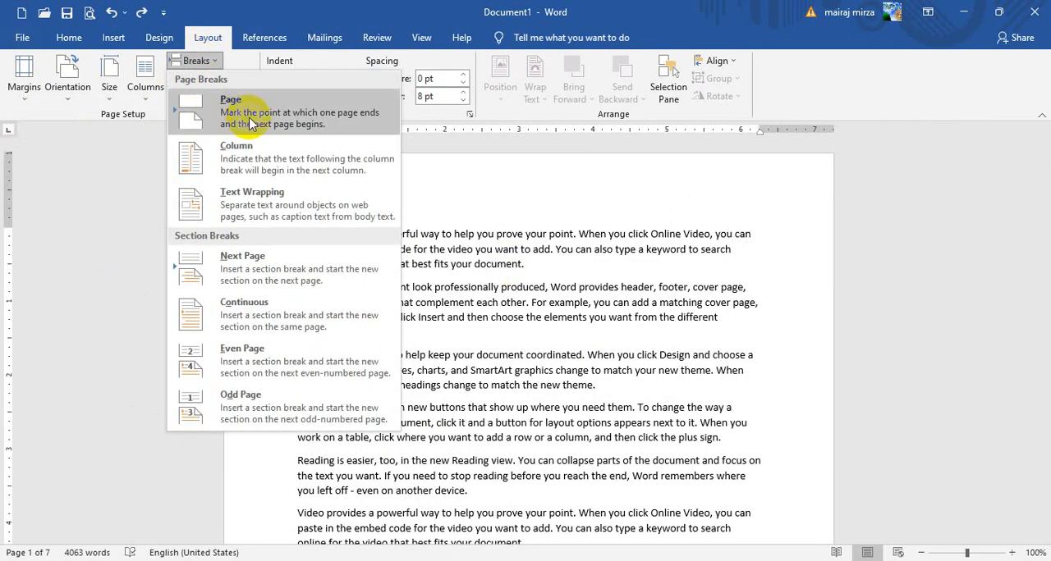
{"action": "left_click", "coordinate": [437, 393]}
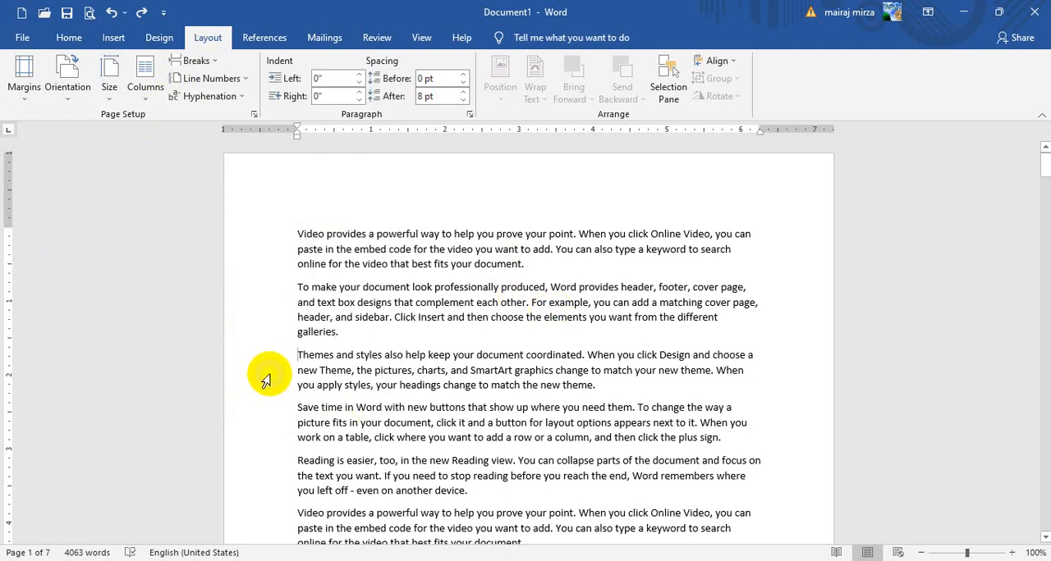
{"action": "left_click", "coordinate": [198, 64]}
{"action": "left_click", "coordinate": [209, 111]}
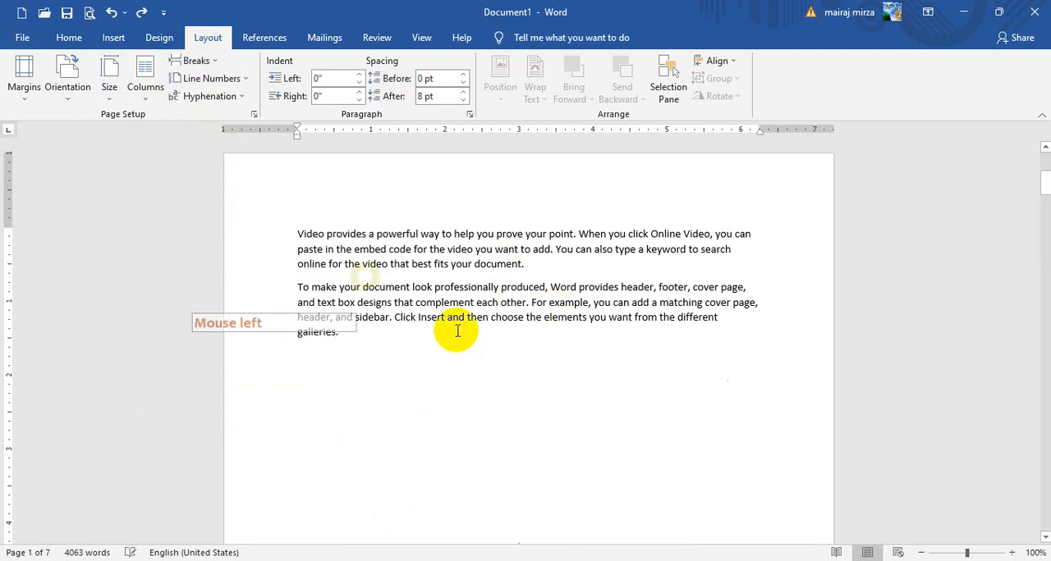
{"action": "left_click", "coordinate": [111, 14]}
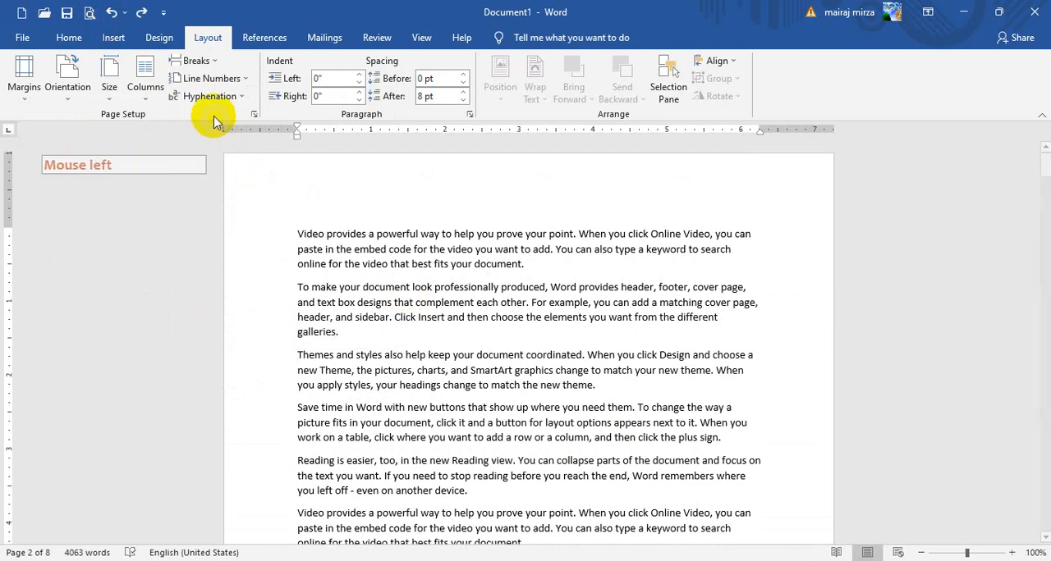
Set the whole document in three columns
{"action": "left_click", "coordinate": [190, 62]}
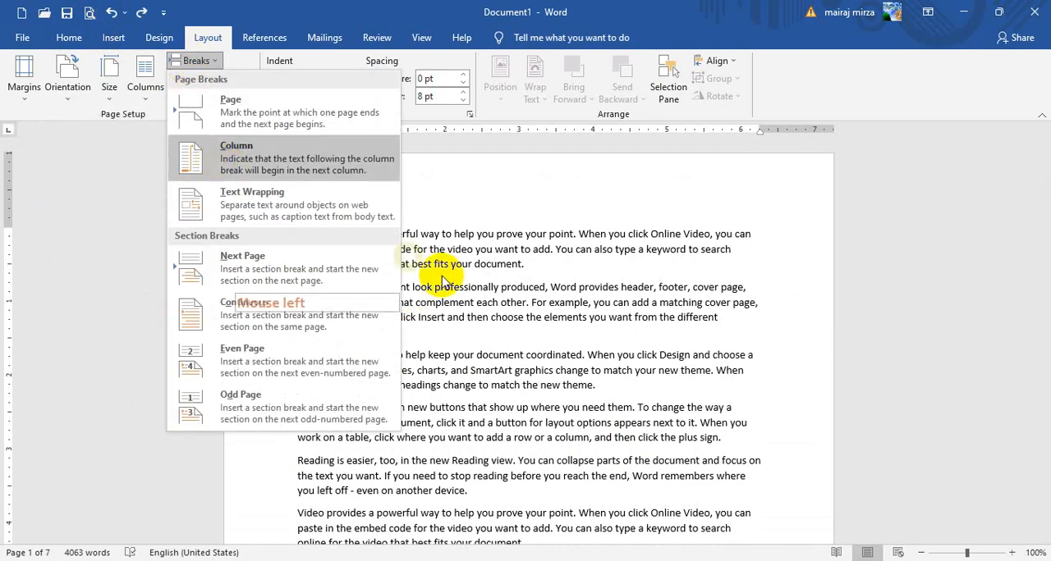
{"action": "left_click", "coordinate": [234, 146]}
{"action": "left_click", "coordinate": [140, 88]}
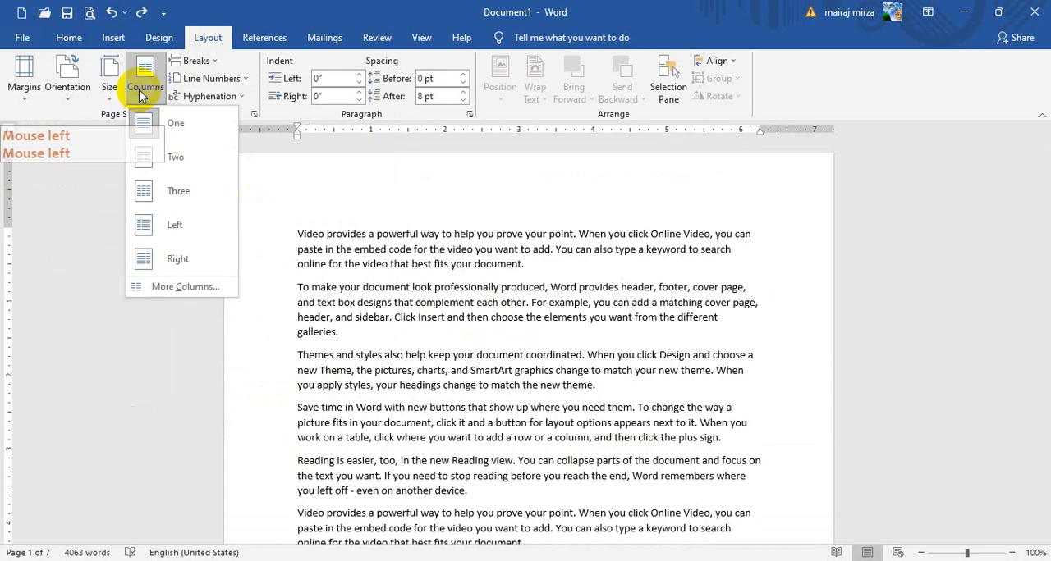
{"action": "left_click", "coordinate": [164, 203]}
Insert a column break before the third paragraph, "Themes and styles also help", in the first column
{"action": "scroll", "coordinate": [361, 373], "scroll_direction": "down", "scroll_amount": 2}
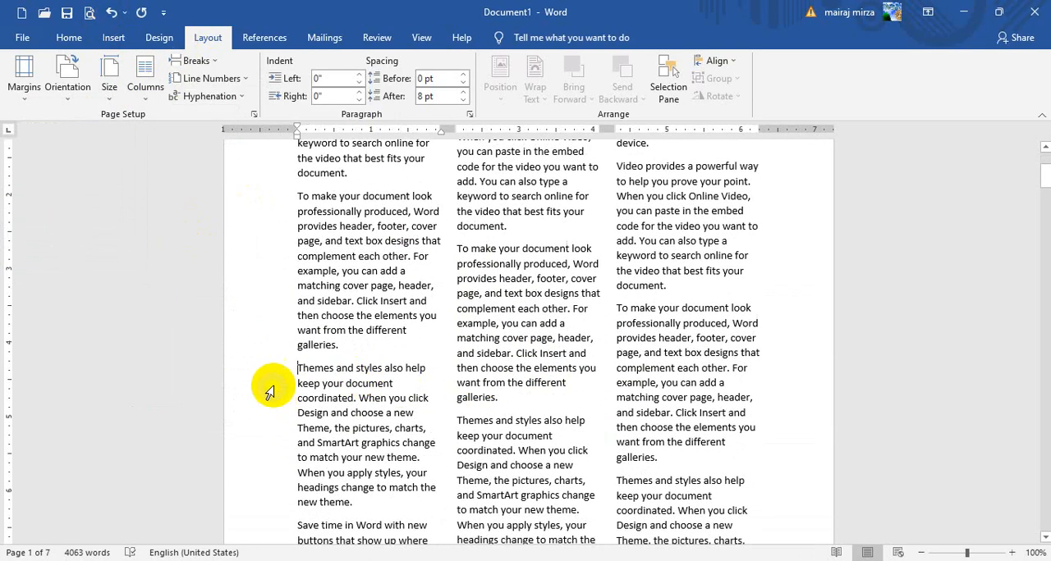
{"action": "left_click", "coordinate": [293, 369]}
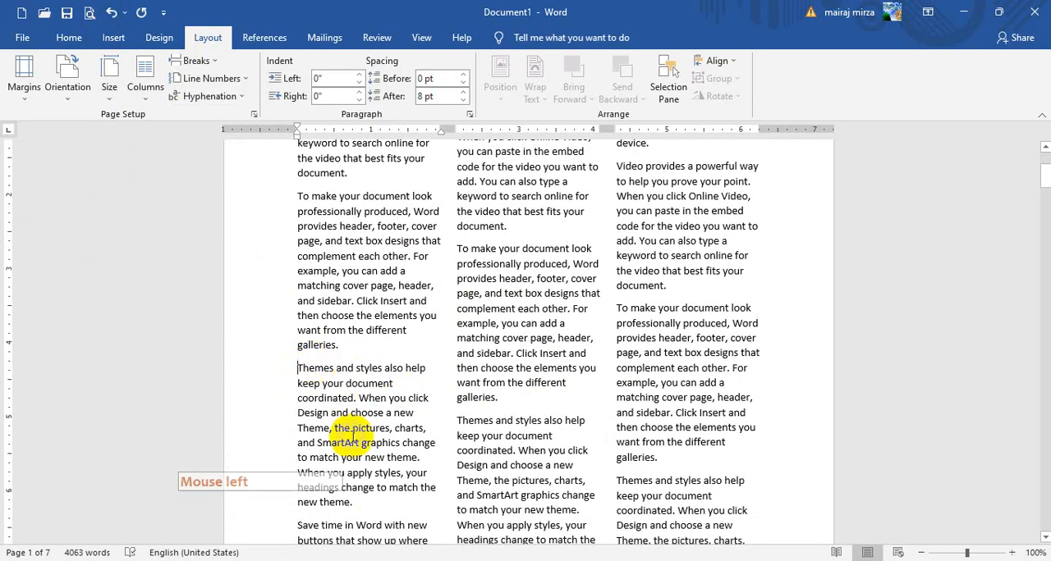
{"action": "left_click", "coordinate": [193, 61]}
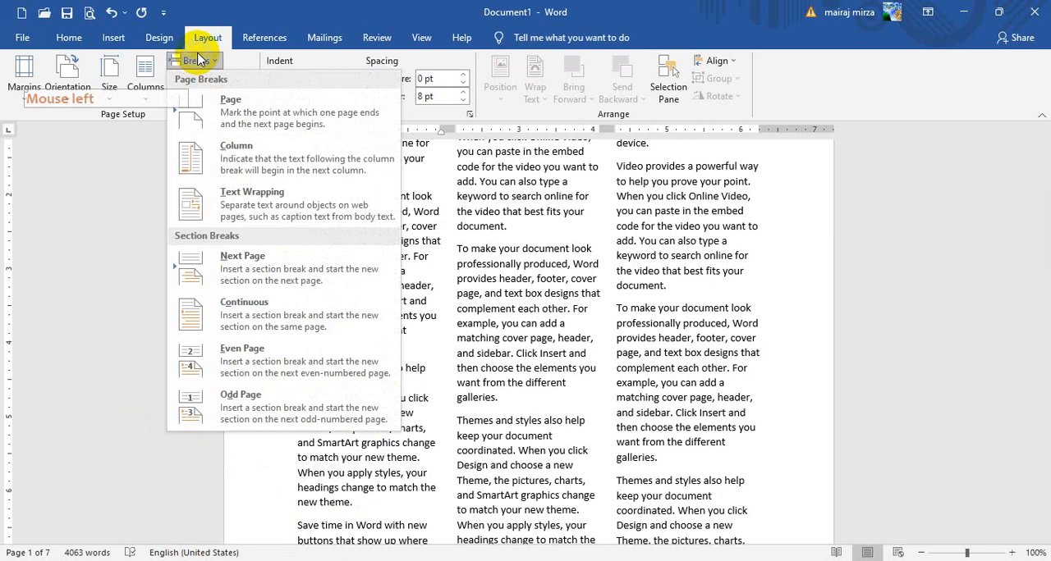
{"action": "left_click", "coordinate": [169, 152]}
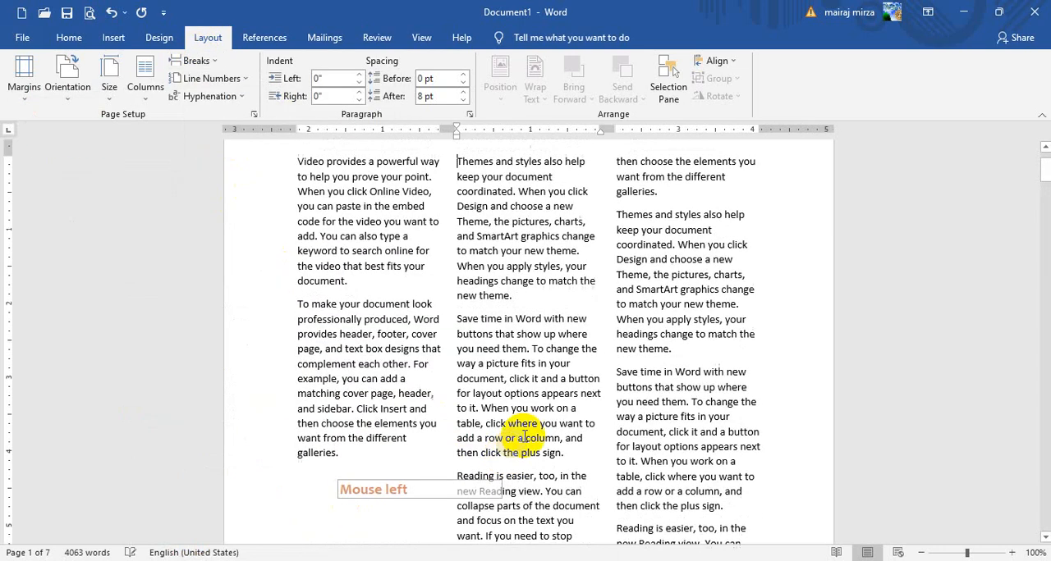
Insert a column break before the "Video provides a powerful way" paragraph in the second column and review the page
{"action": "scroll", "coordinate": [605, 437], "scroll_direction": "down", "scroll_amount": 6}
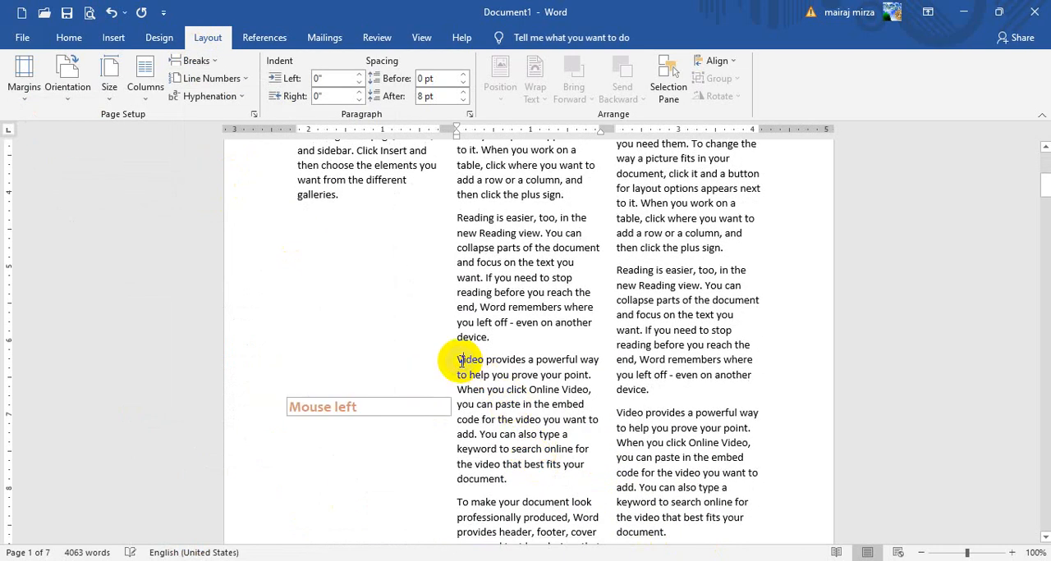
{"action": "left_click", "coordinate": [193, 60]}
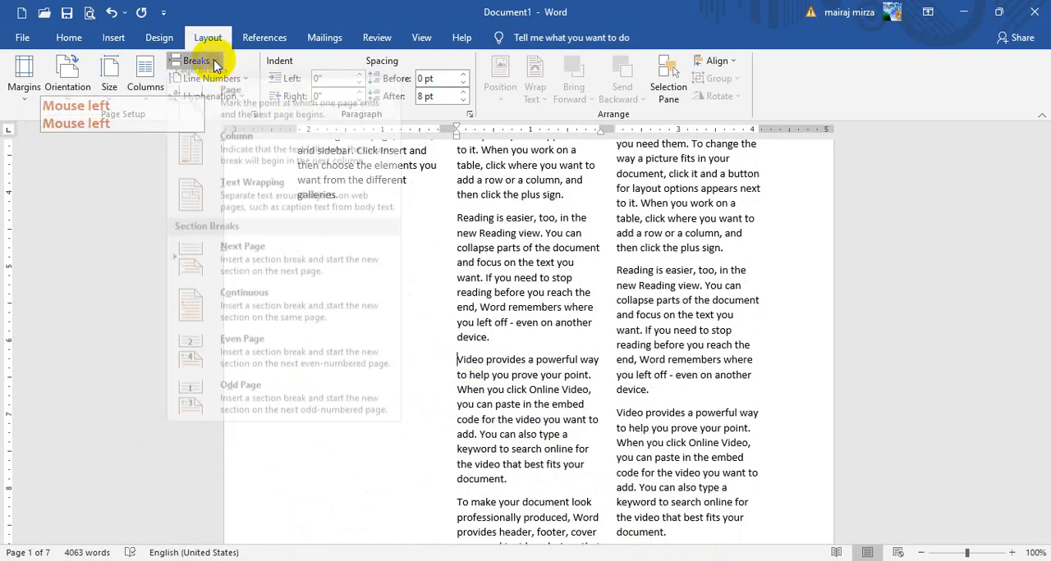
{"action": "left_click", "coordinate": [206, 156]}
{"action": "scroll", "coordinate": [626, 434], "scroll_direction": "down", "scroll_amount": 10}
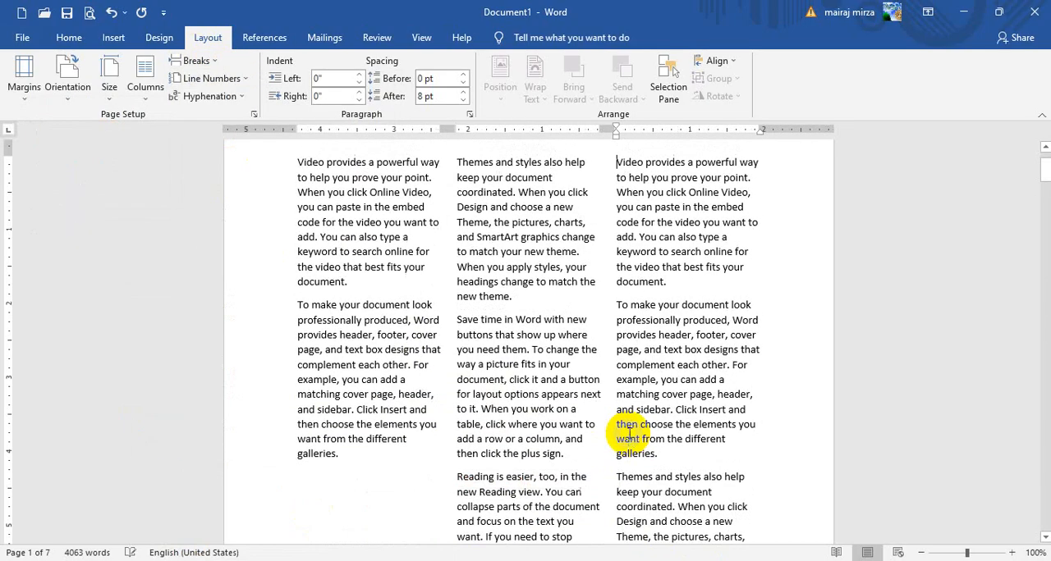
{"action": "scroll", "coordinate": [628, 435], "scroll_direction": "up", "scroll_amount": 5}
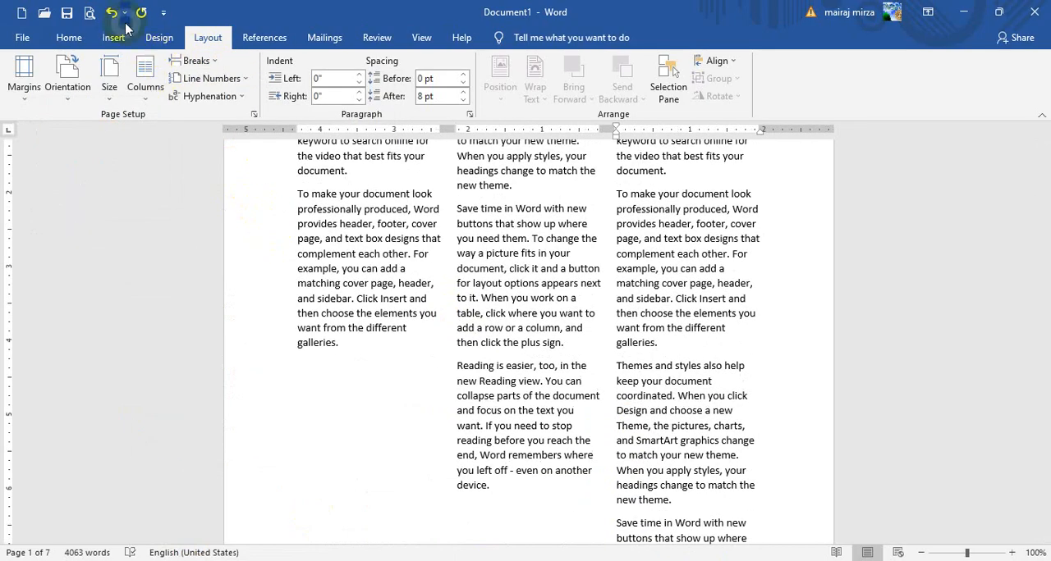
Undo the last column break and insert a page break instead before the second column's "Video provides a powerful way" paragraph, and check the pages
{"action": "left_click", "coordinate": [117, 15]}
{"action": "scroll", "coordinate": [485, 467], "scroll_direction": "down", "scroll_amount": 2}
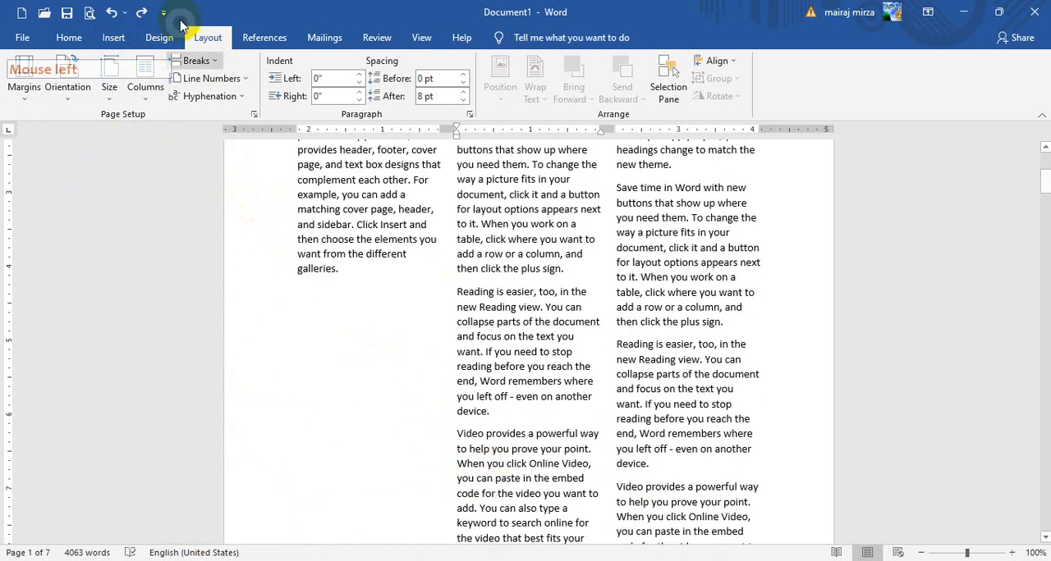
{"action": "left_click", "coordinate": [189, 64]}
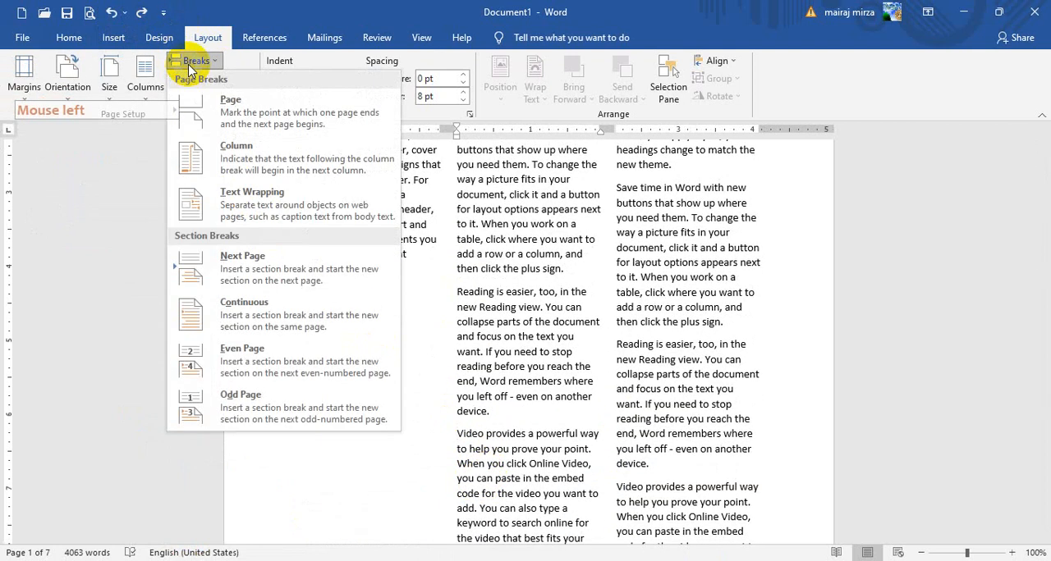
{"action": "left_click", "coordinate": [240, 123]}
{"action": "scroll", "coordinate": [591, 261], "scroll_direction": "up", "scroll_amount": 6}
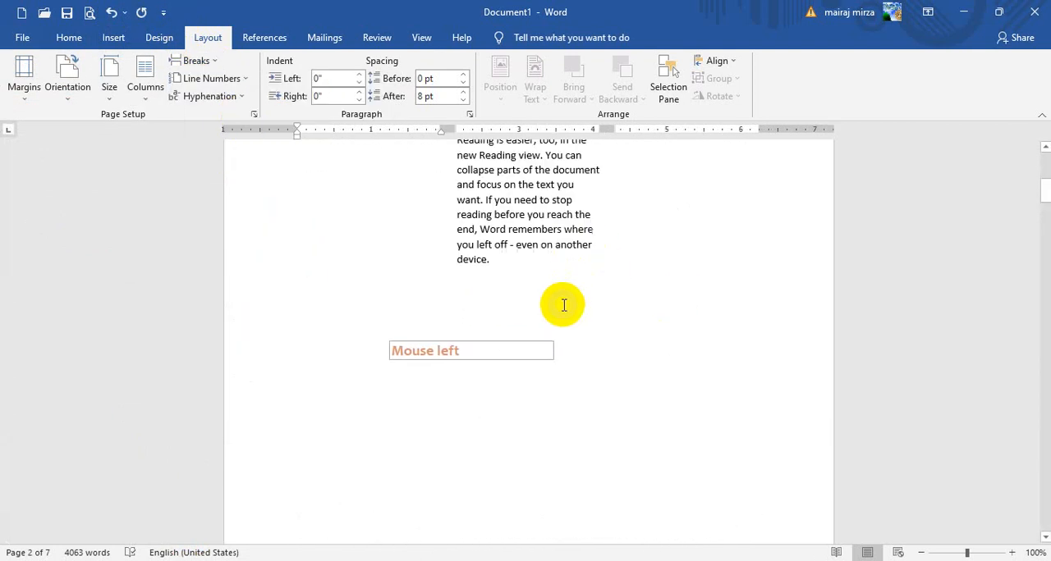
{"action": "scroll", "coordinate": [590, 397], "scroll_direction": "up", "scroll_amount": 1}
{"action": "scroll", "coordinate": [592, 433], "scroll_direction": "down", "scroll_amount": 10}
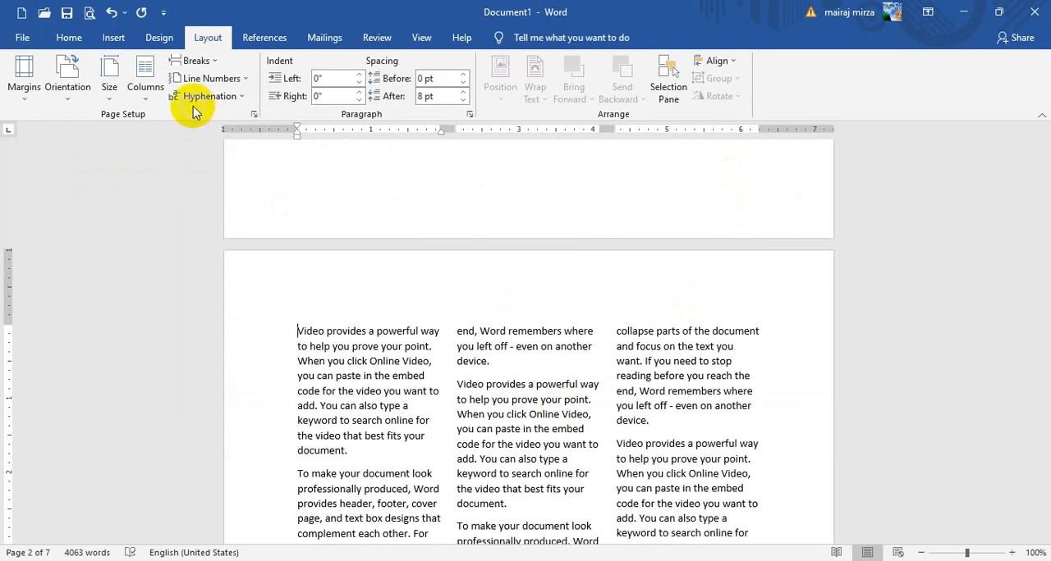
Undo the page break, the remaining column break and the three-column layout
{"action": "left_click", "coordinate": [109, 14]}
{"action": "left_click", "coordinate": [109, 14]}
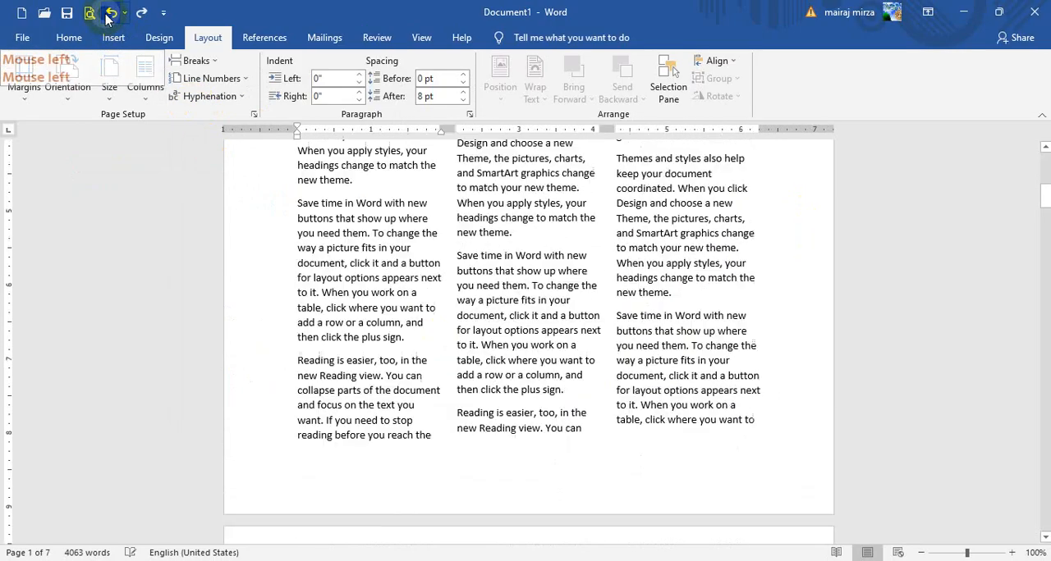
{"action": "left_click", "coordinate": [109, 14]}
{"action": "left_click", "coordinate": [109, 15]}
{"action": "left_click", "coordinate": [455, 246]}
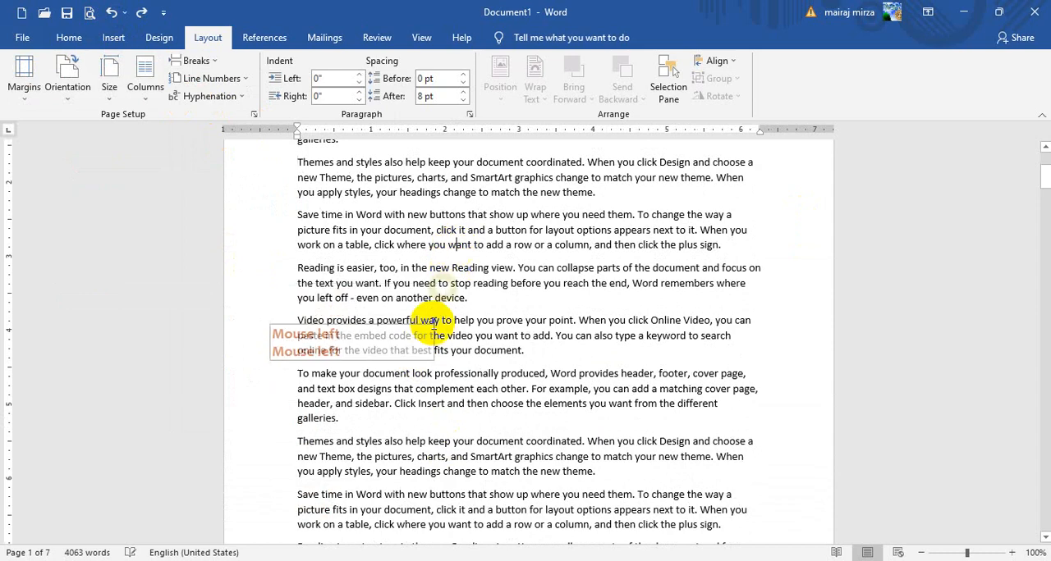
{"action": "left_click", "coordinate": [204, 61]}
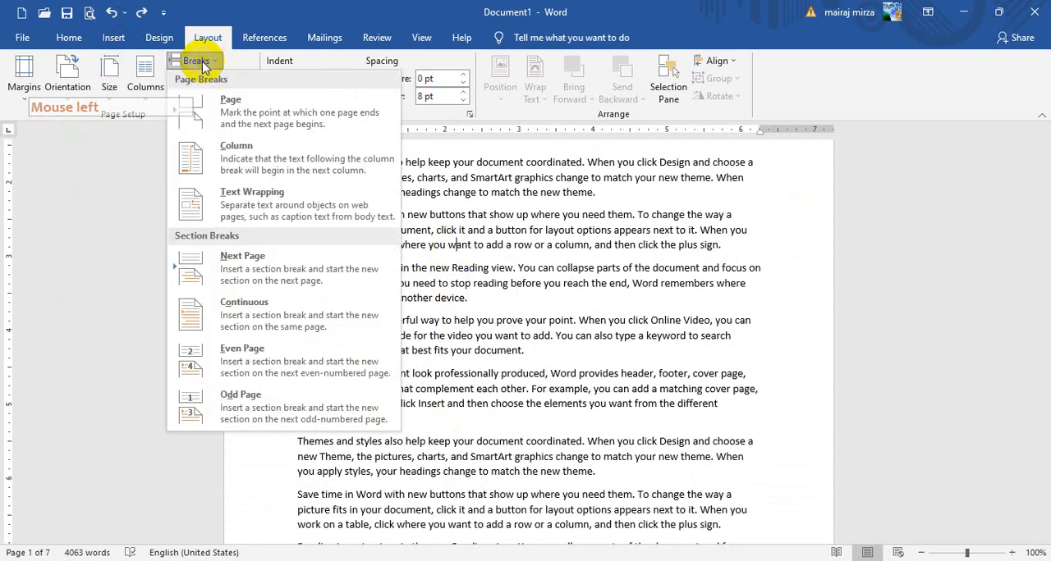
{"action": "scroll", "coordinate": [701, 357], "scroll_direction": "down", "scroll_amount": 3}
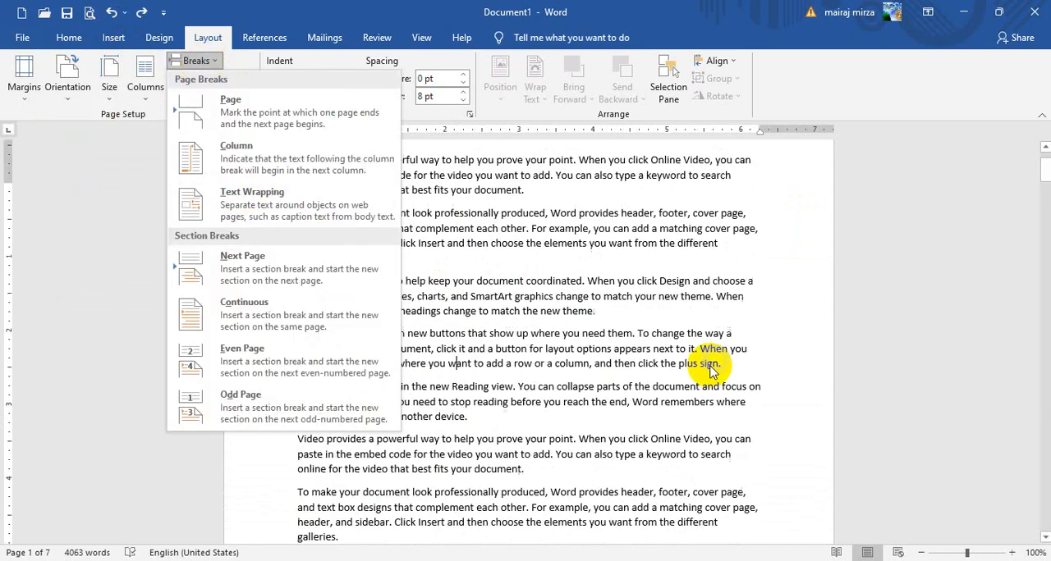
{"action": "left_click", "coordinate": [648, 416]}
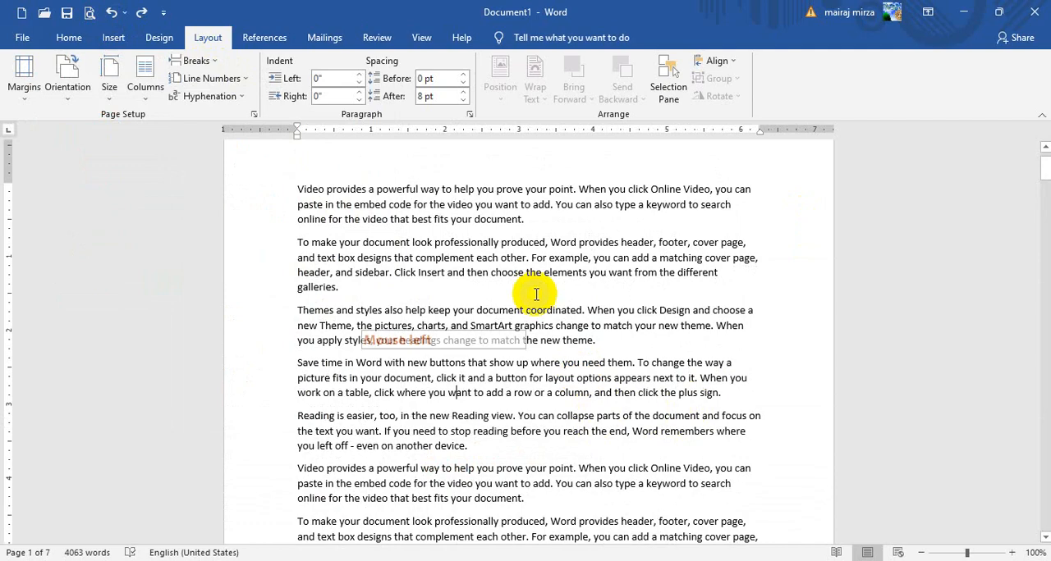
Start a new paragraph at "When you click Design" in the third paragraph, and undo it
{"action": "left_click", "coordinate": [588, 309]}
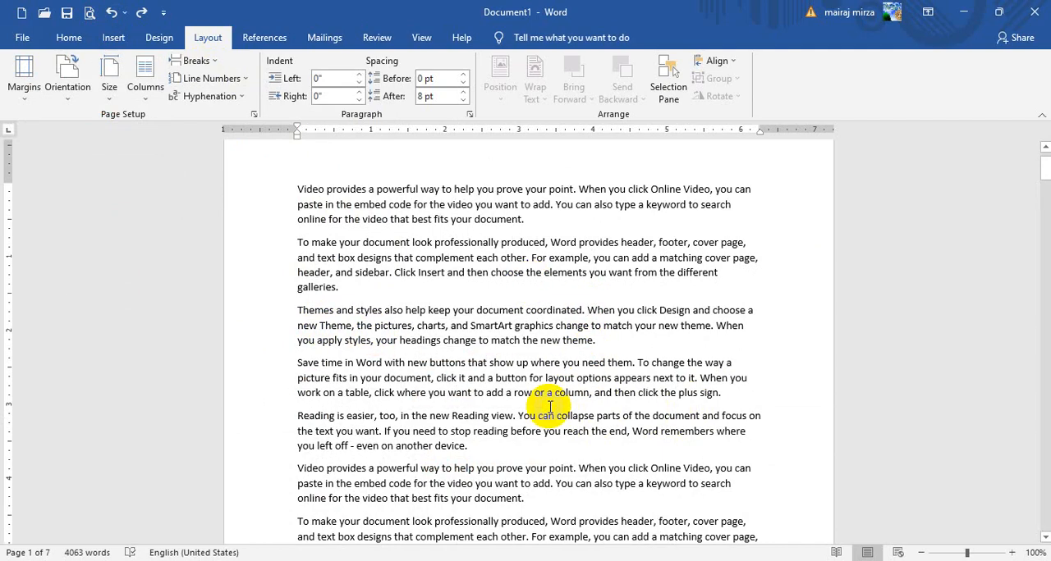
{"action": "key", "text": "Return"}
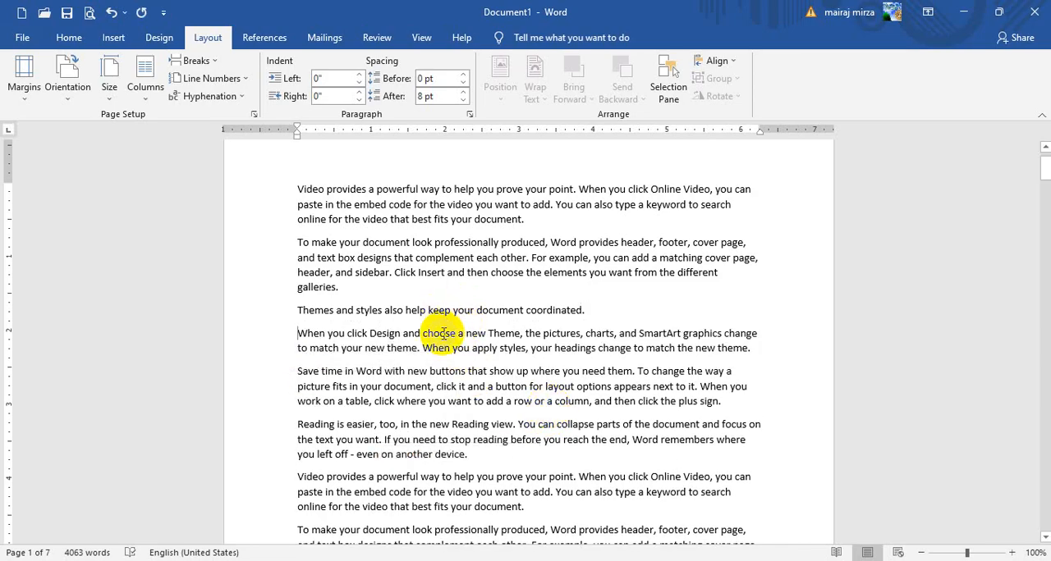
{"action": "left_click", "coordinate": [112, 14]}
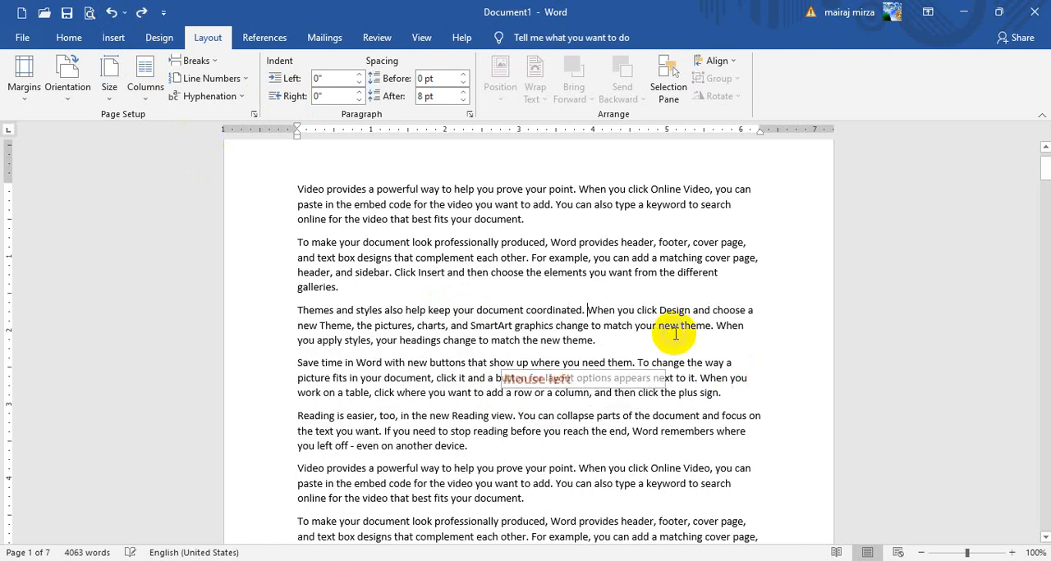
Insert a text wrapping break before "When you click Design" in the third paragraph, select the paragraph to check it, and undo the break
{"action": "left_click", "coordinate": [201, 61]}
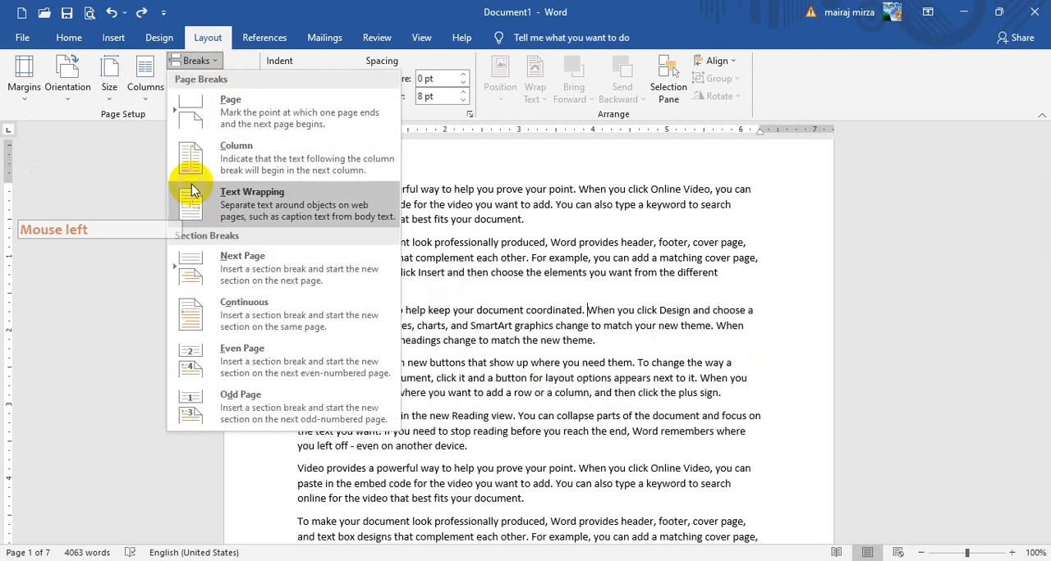
{"action": "left_click", "coordinate": [231, 215]}
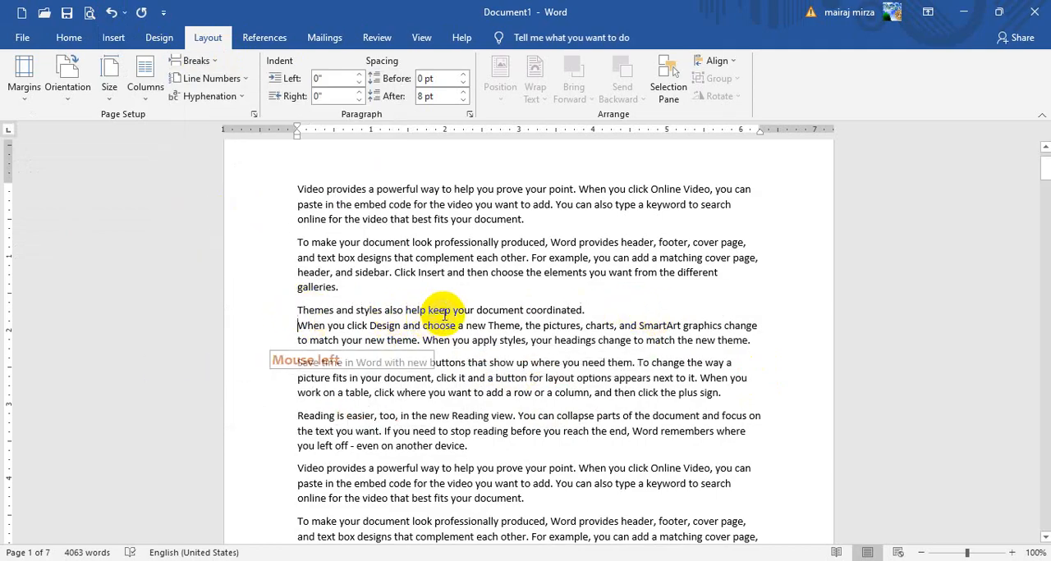
{"action": "triple_click", "coordinate": [443, 312]}
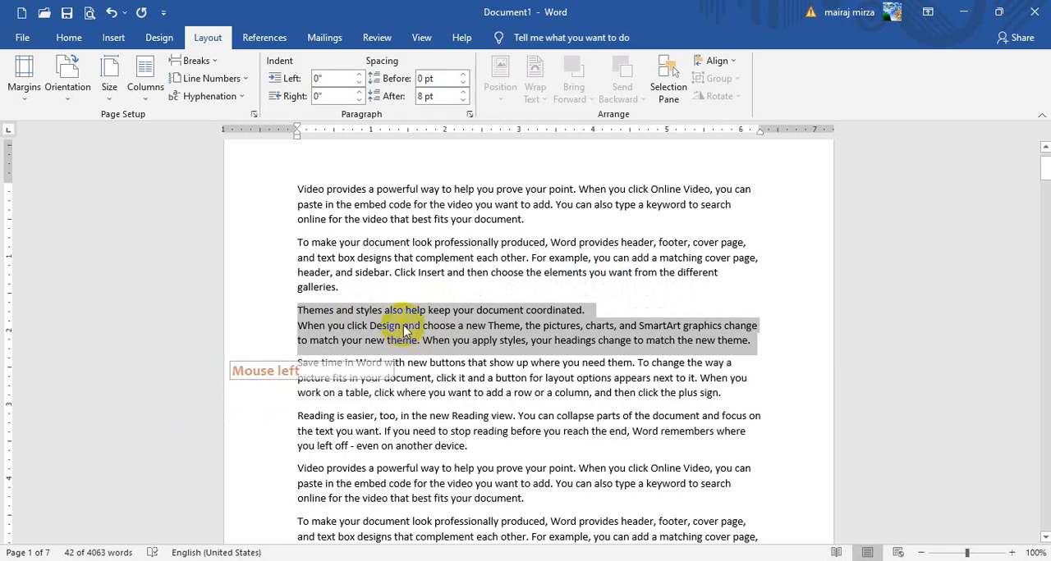
{"action": "left_click", "coordinate": [404, 331]}
{"action": "left_click", "coordinate": [136, 80]}
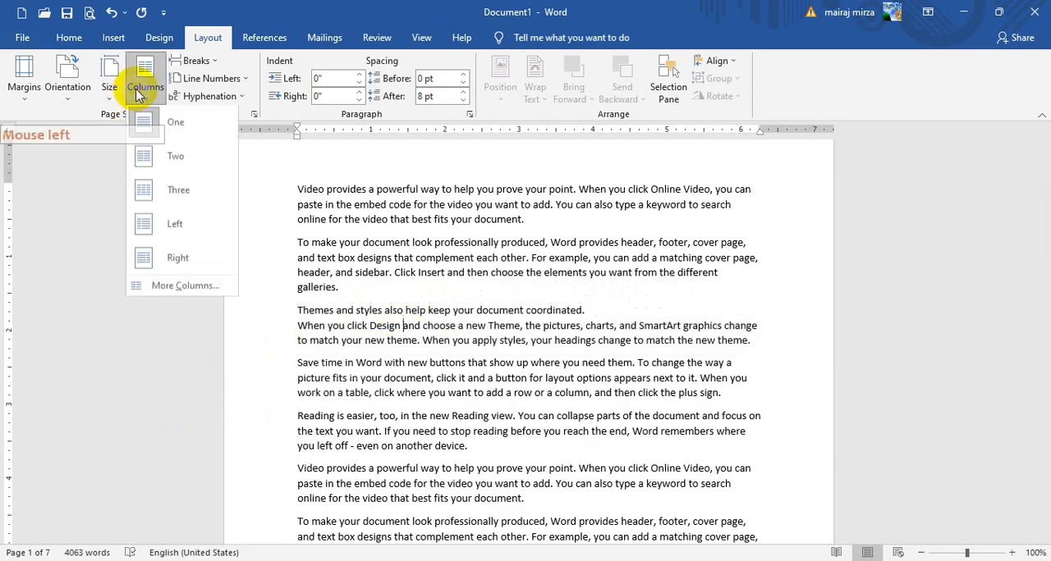
{"action": "left_click", "coordinate": [191, 61]}
{"action": "left_click", "coordinate": [192, 60]}
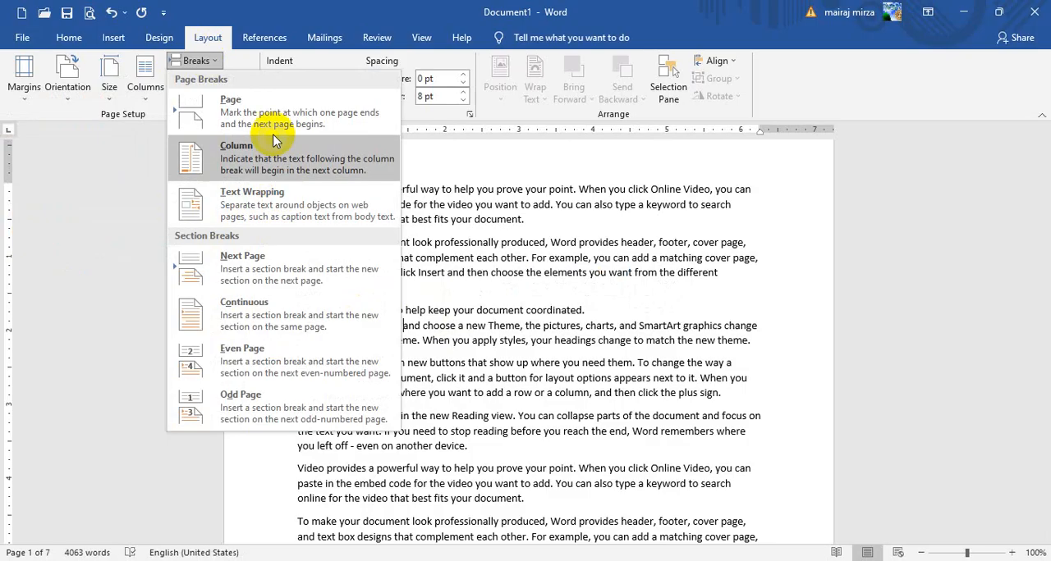
{"action": "left_click", "coordinate": [110, 12]}
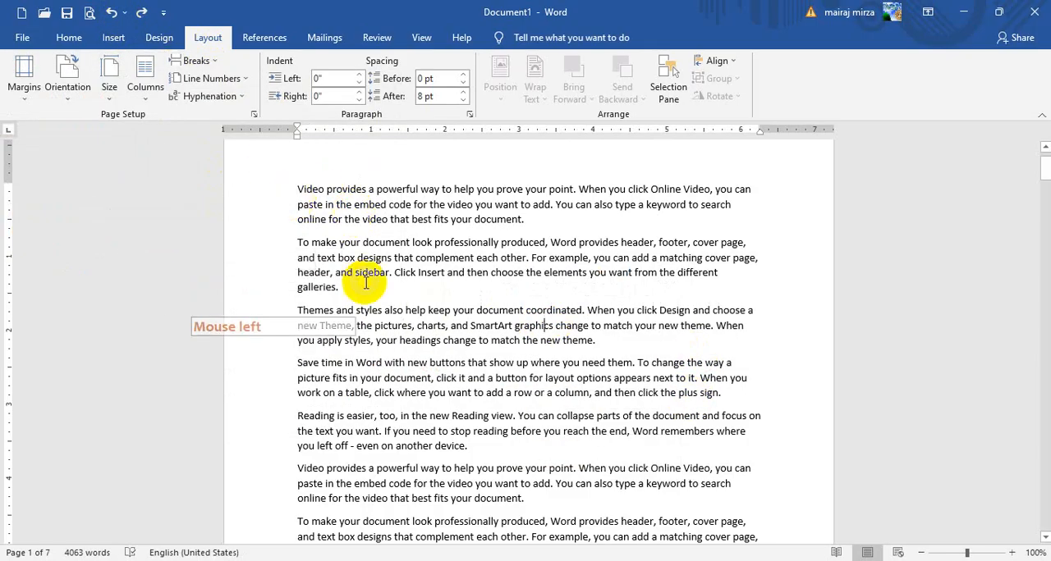
{"action": "left_click", "coordinate": [356, 244]}
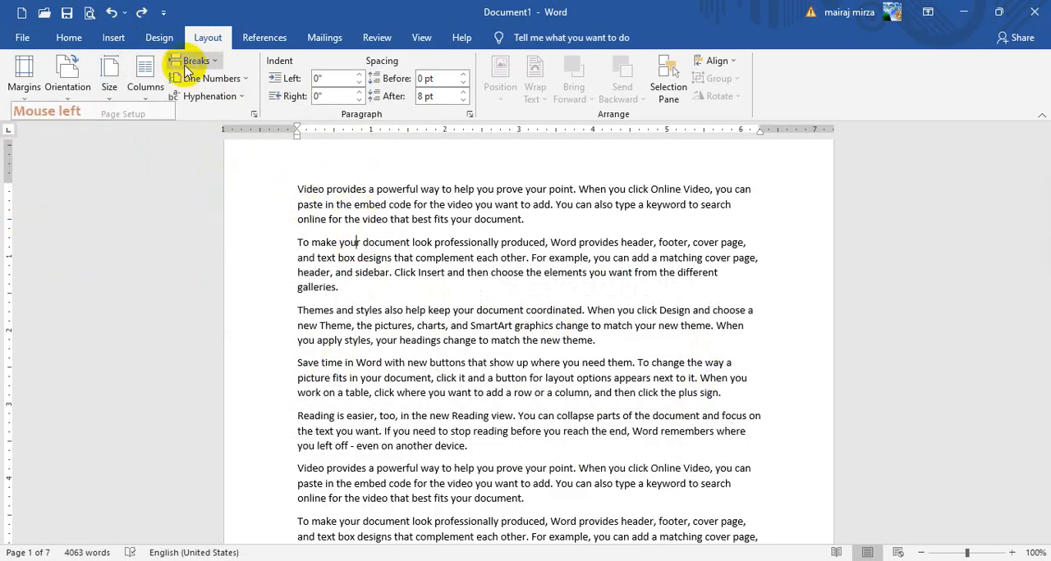
{"action": "left_click", "coordinate": [188, 64]}
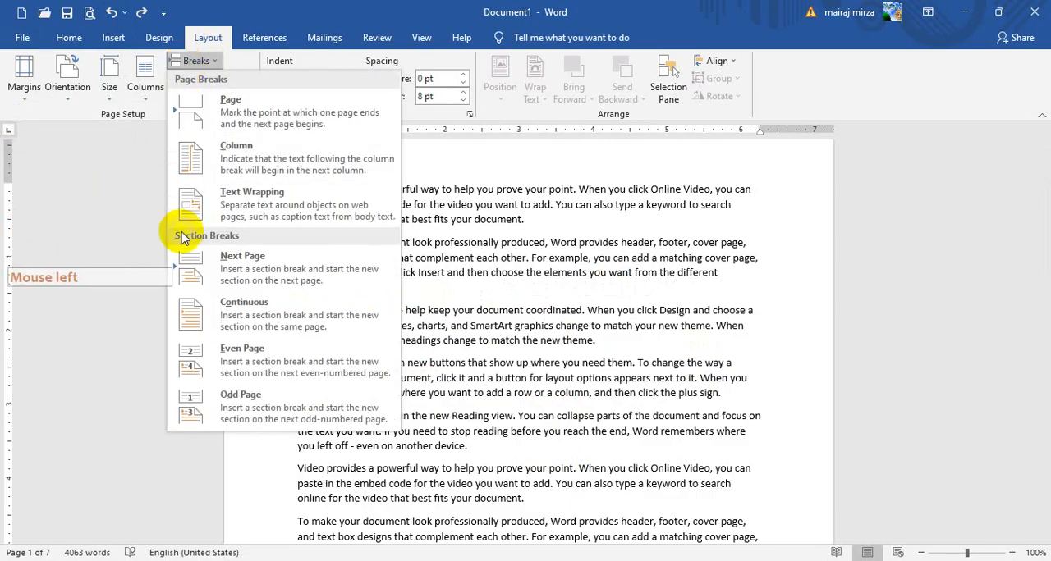
{"action": "left_click", "coordinate": [195, 62]}
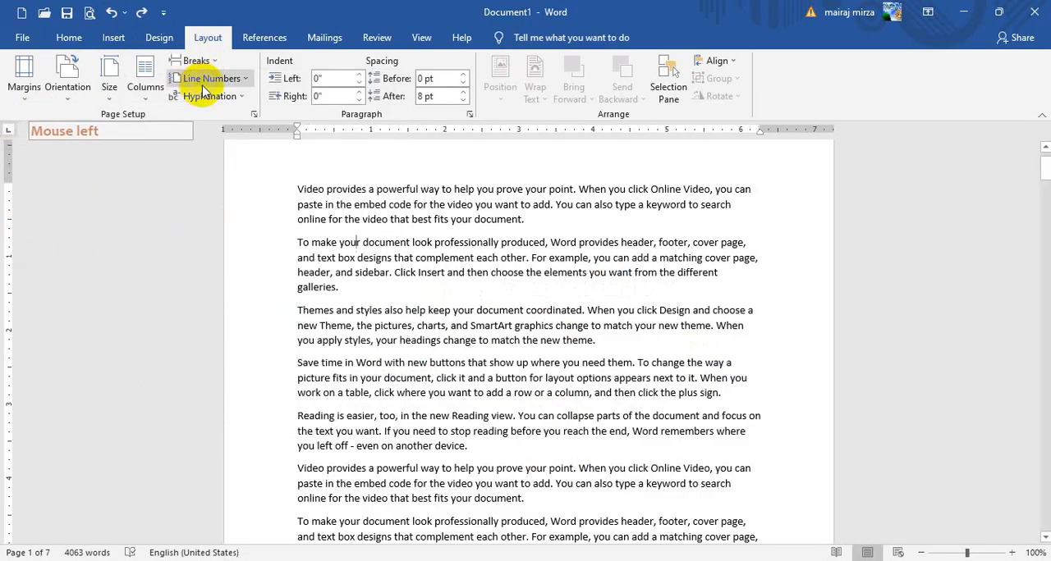
Turn on continuous line numbering and check the numbers through to the last page and across the first page boundary
{"action": "left_click", "coordinate": [205, 82]}
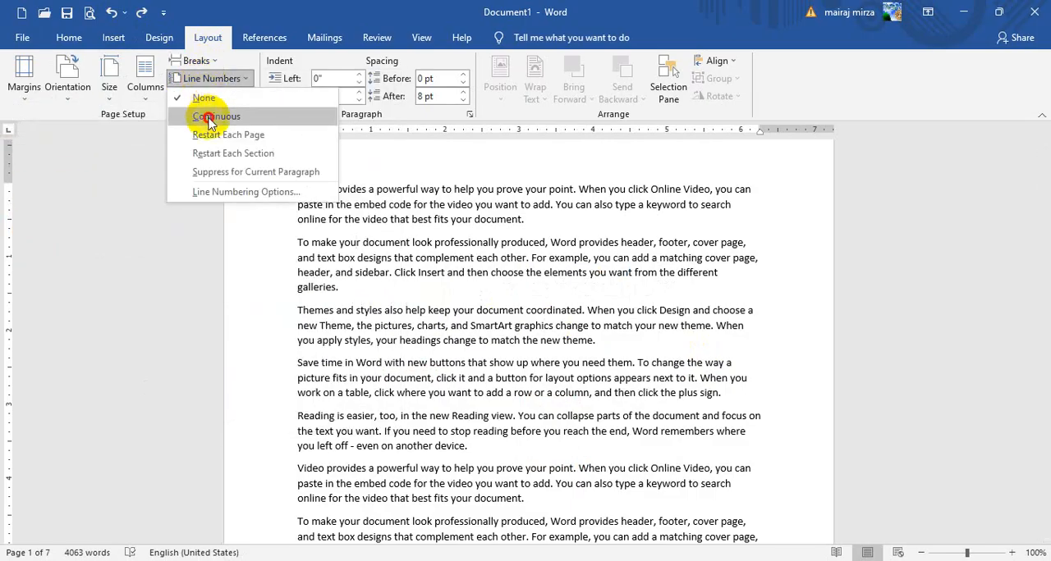
{"action": "left_click", "coordinate": [210, 119]}
{"action": "scroll", "coordinate": [426, 369], "scroll_direction": "down", "scroll_amount": 4}
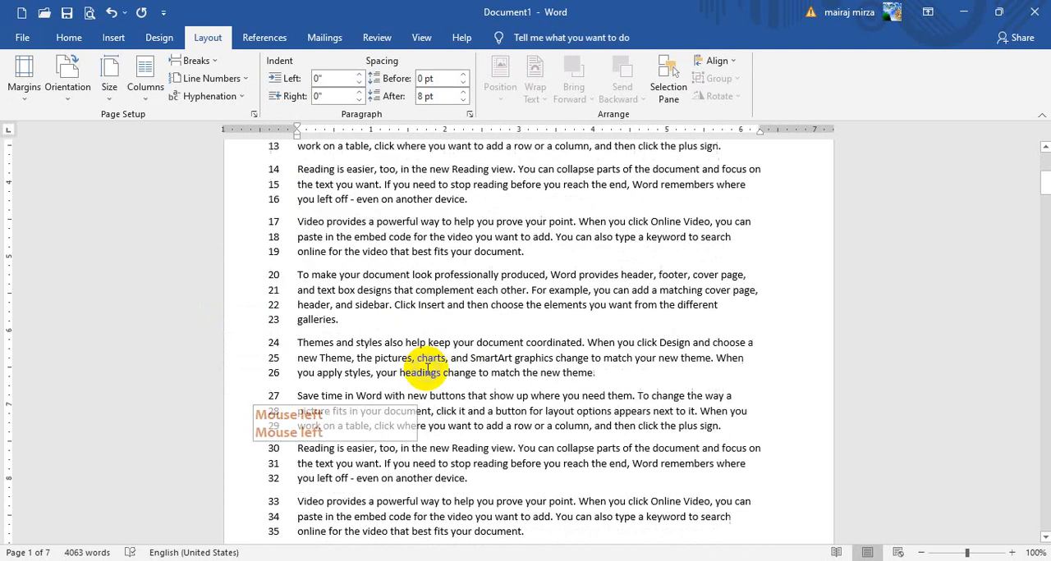
{"action": "scroll", "coordinate": [426, 368], "scroll_direction": "down", "scroll_amount": 6}
{"action": "scroll", "coordinate": [527, 357], "scroll_direction": "down", "scroll_amount": 3}
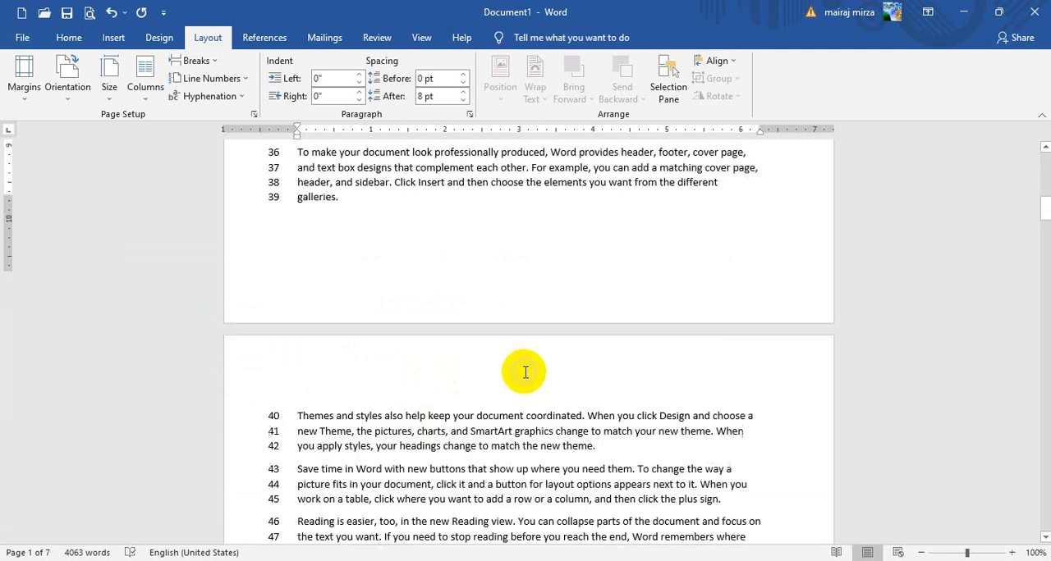
{"action": "left_click", "coordinate": [1042, 220]}
{"action": "left_click", "coordinate": [1044, 228]}
{"action": "left_click_drag", "start_coordinate": [1045, 390], "coordinate": [1045, 554]}
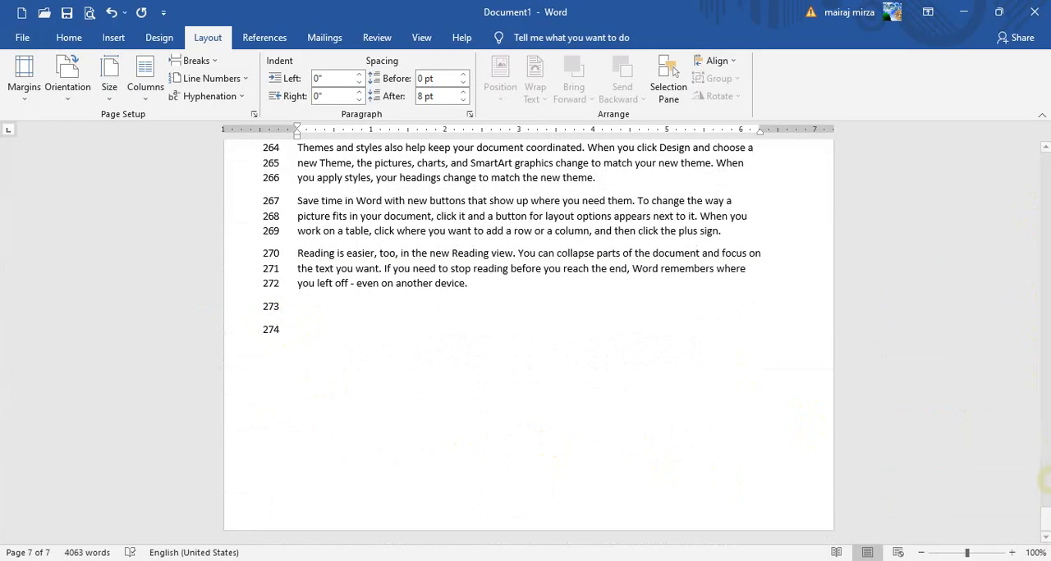
{"action": "left_click_drag", "start_coordinate": [1045, 522], "coordinate": [1045, 146]}
{"action": "scroll", "coordinate": [413, 292], "scroll_direction": "down", "scroll_amount": 10}
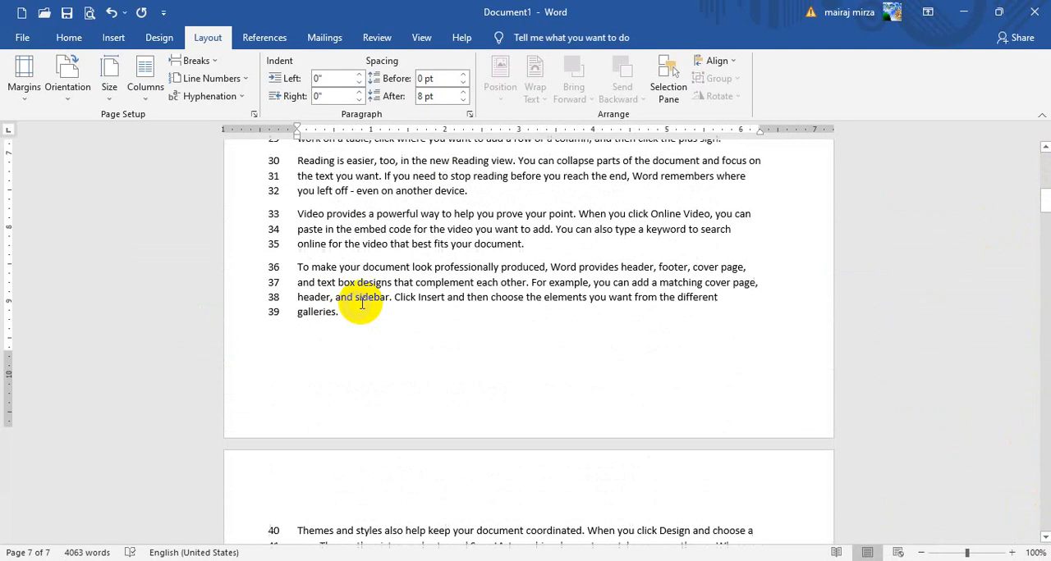
{"action": "left_click", "coordinate": [390, 289]}
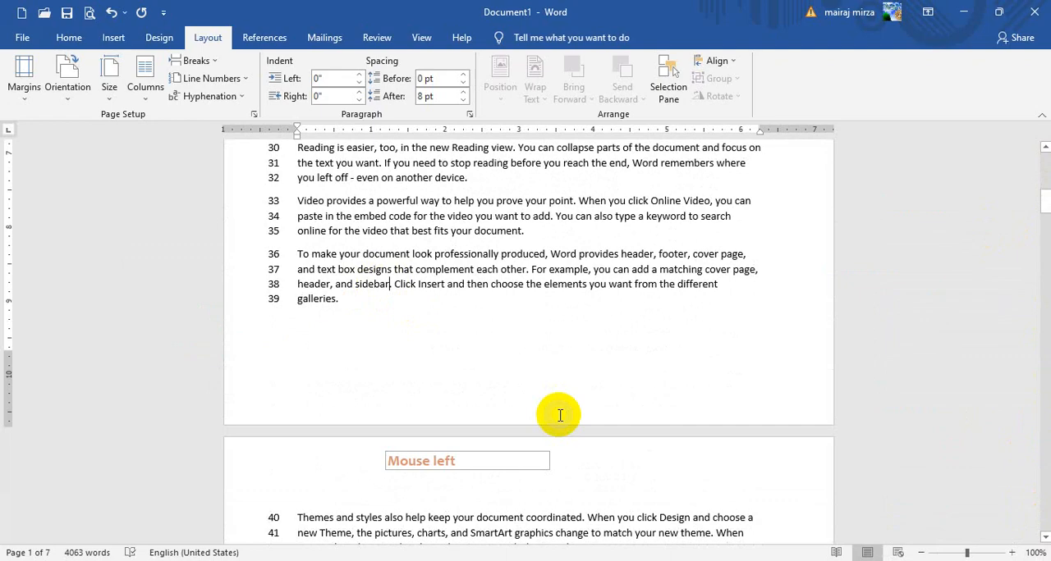
{"action": "scroll", "coordinate": [631, 391], "scroll_direction": "down", "scroll_amount": 3}
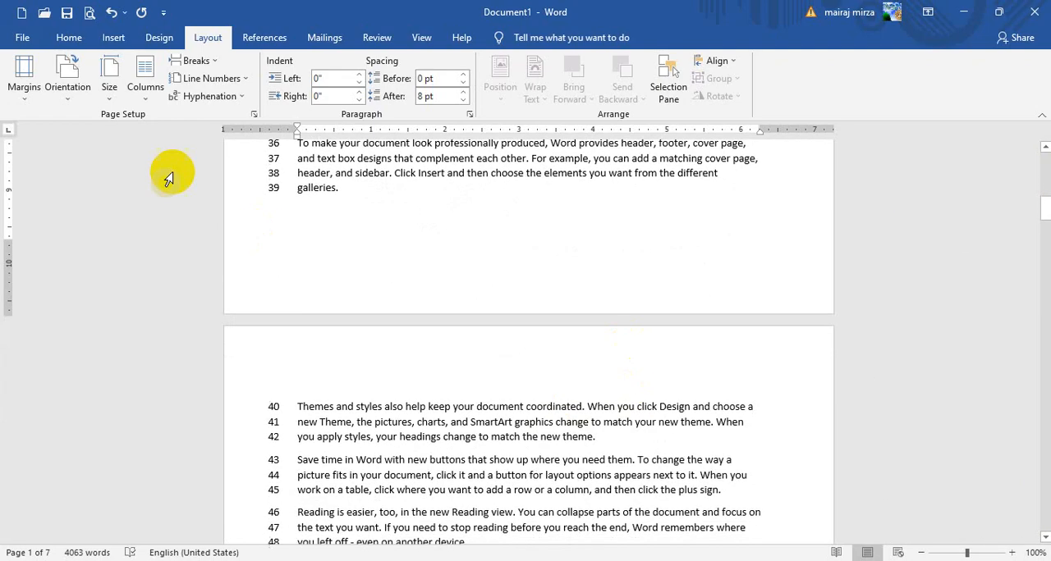
Set the line numbering to restart on each page and check it across the first pages
{"action": "left_click", "coordinate": [208, 79]}
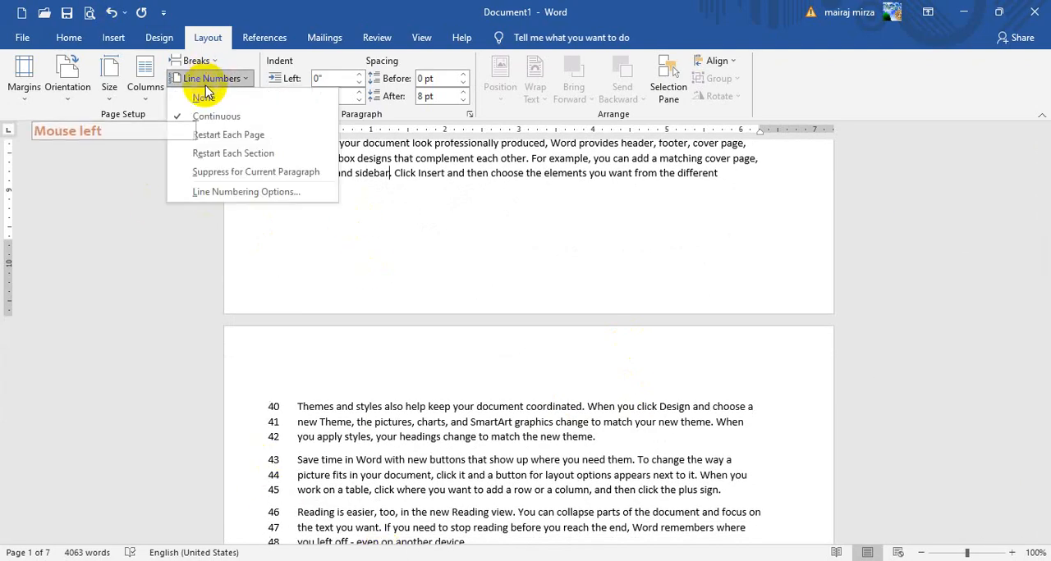
{"action": "left_click", "coordinate": [216, 136]}
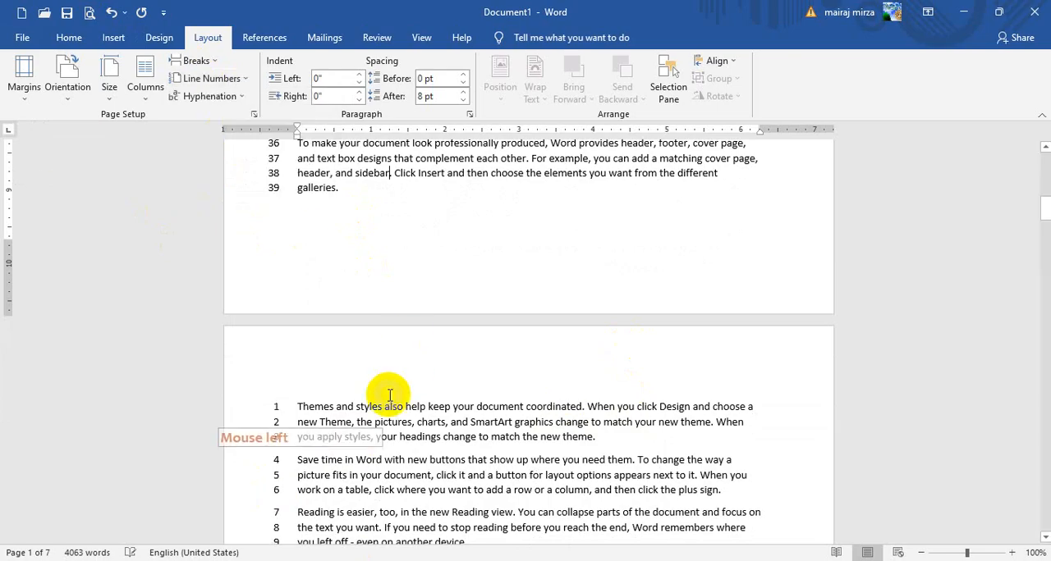
{"action": "left_click", "coordinate": [352, 190]}
{"action": "scroll", "coordinate": [417, 268], "scroll_direction": "up", "scroll_amount": 3}
{"action": "scroll", "coordinate": [417, 267], "scroll_direction": "down", "scroll_amount": 15}
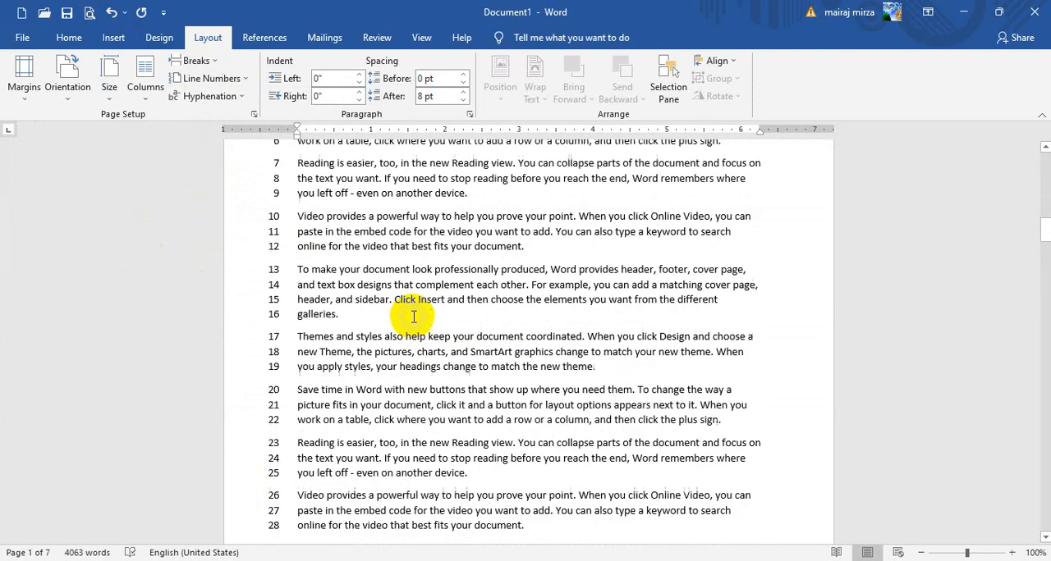
{"action": "scroll", "coordinate": [411, 311], "scroll_direction": "up", "scroll_amount": 6}
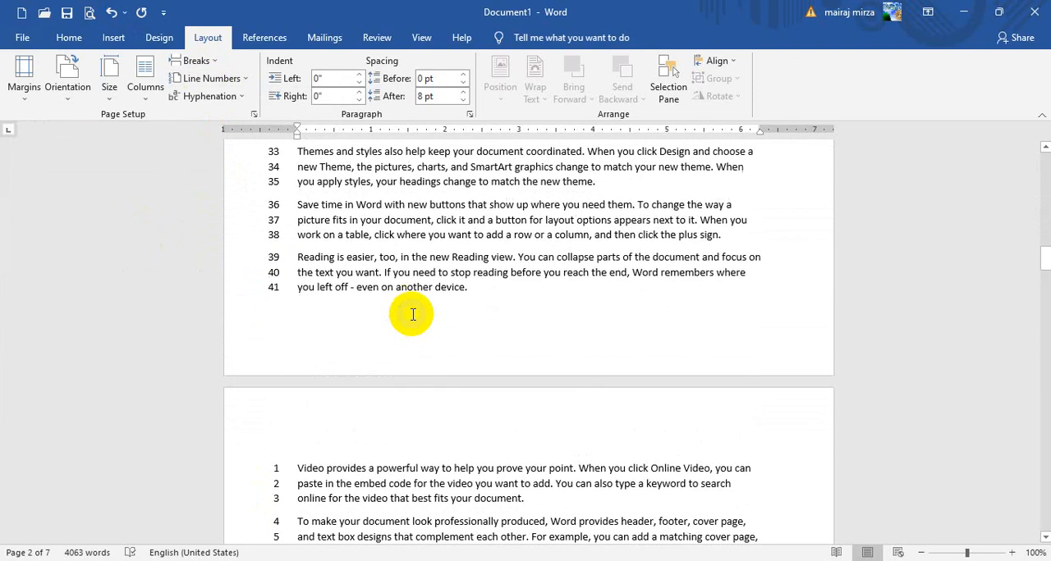
Set the line numbering to restart at each section and check it back to the first page
{"action": "left_click", "coordinate": [344, 197]}
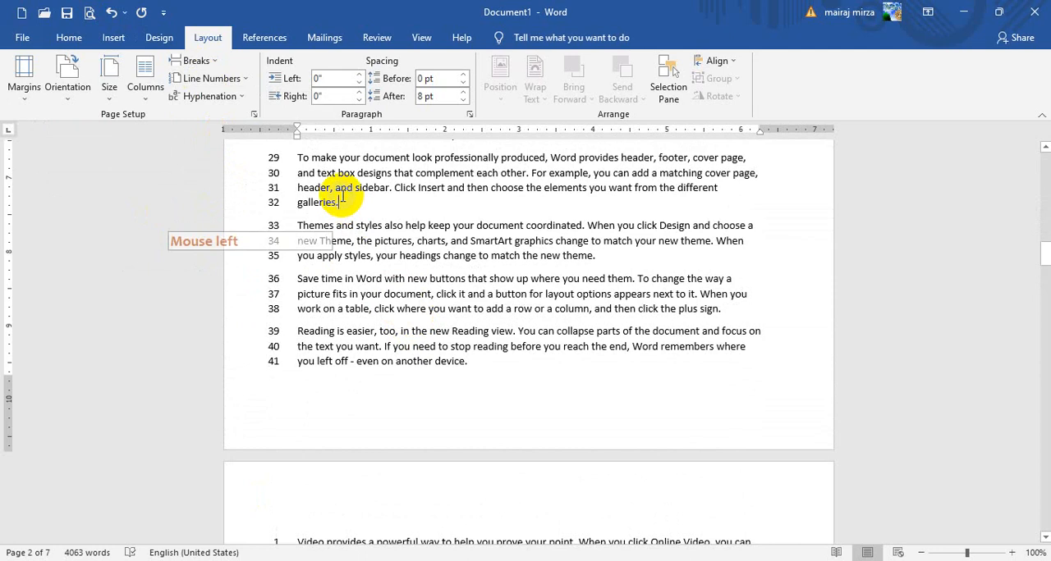
{"action": "left_click", "coordinate": [206, 78]}
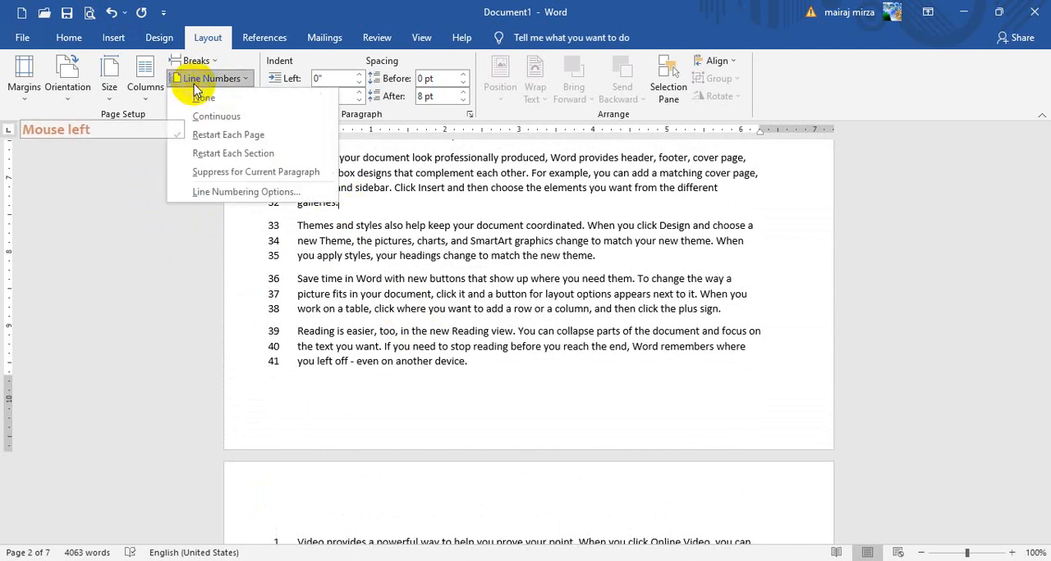
{"action": "left_click", "coordinate": [235, 158]}
{"action": "scroll", "coordinate": [421, 362], "scroll_direction": "up", "scroll_amount": 10}
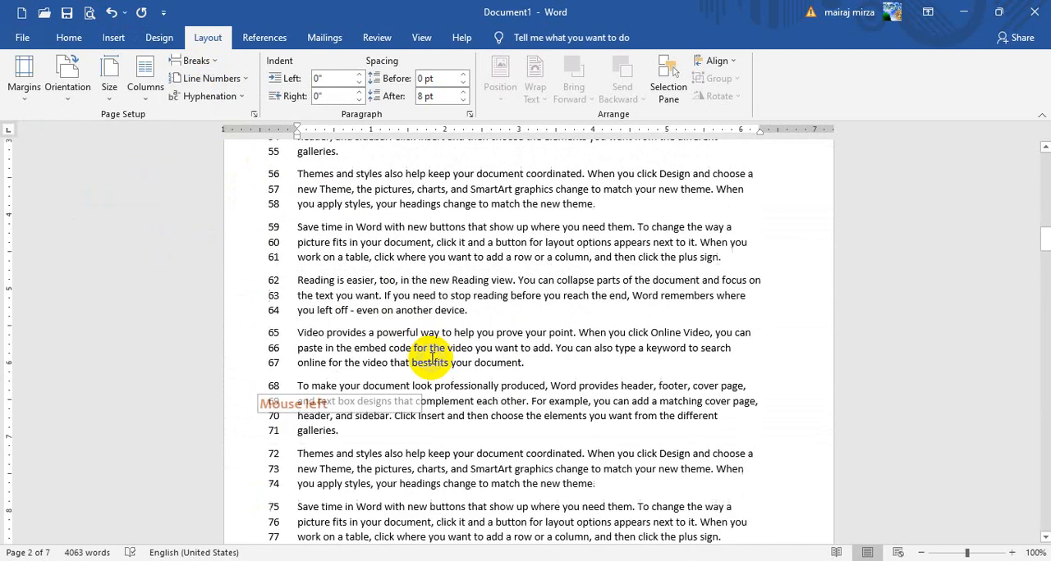
{"action": "scroll", "coordinate": [421, 362], "scroll_direction": "up", "scroll_amount": 12}
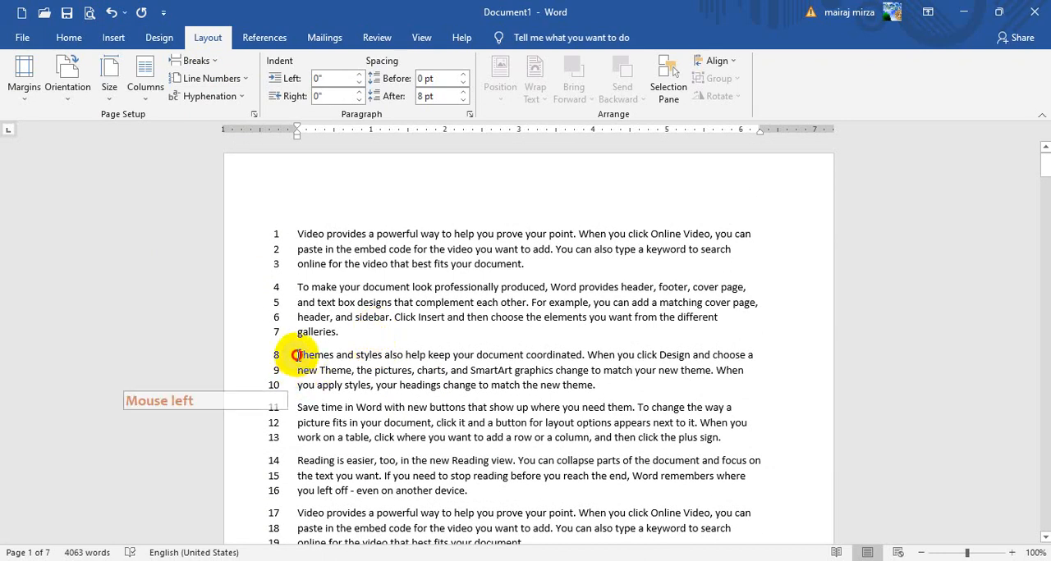
Place the cursor before the third paragraph, "Themes and styles also help", and open the choice of page and section breaks
{"action": "left_click", "coordinate": [296, 354]}
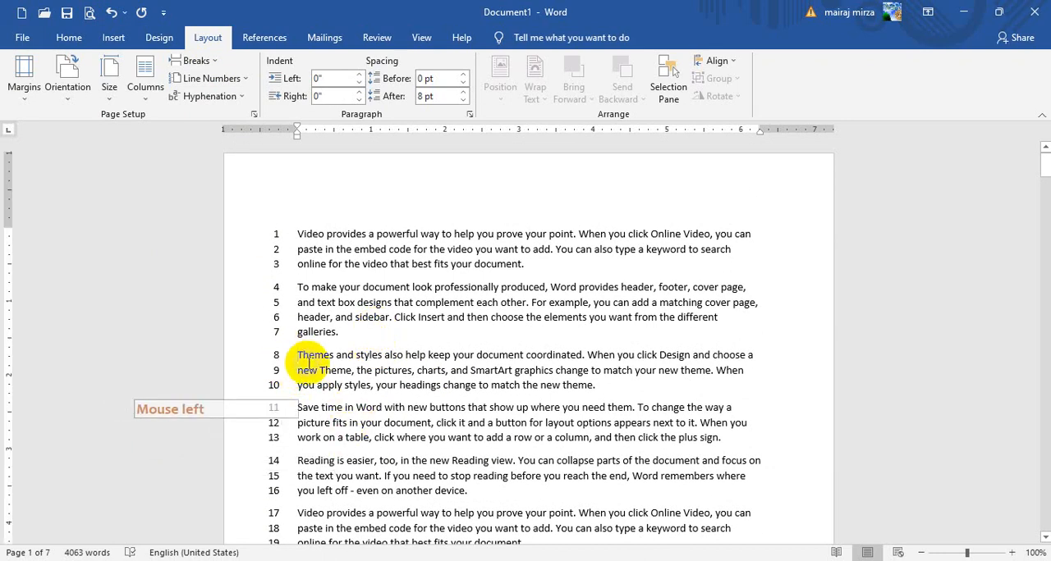
{"action": "left_click", "coordinate": [188, 61]}
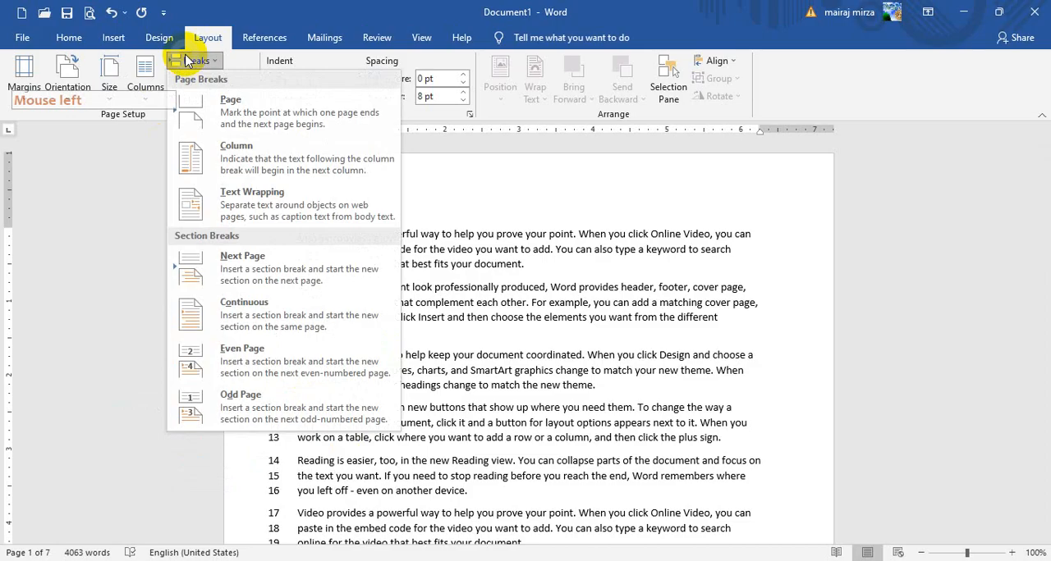
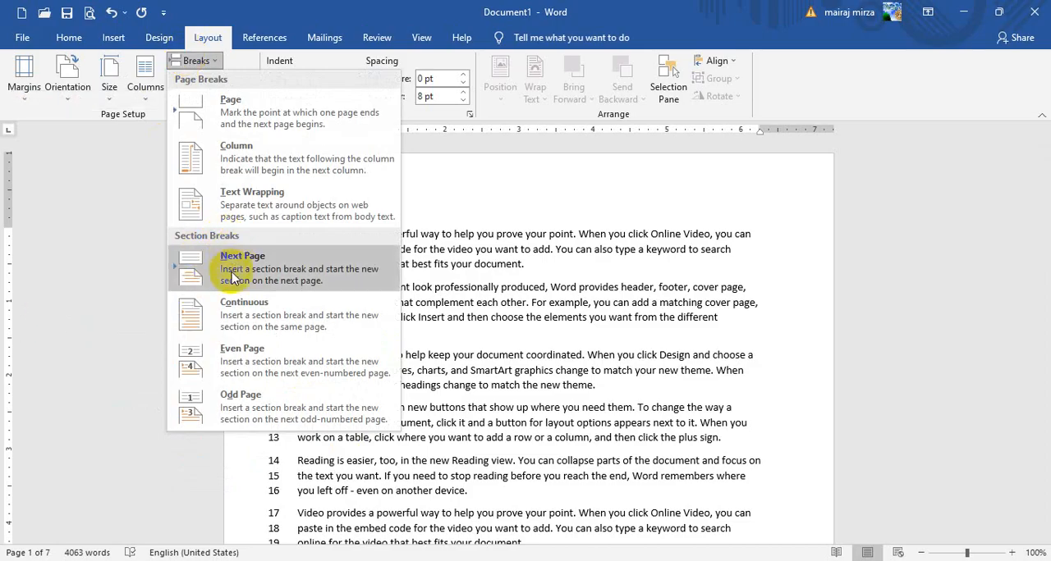
Insert continuous section breaks before the third paragraph and before the next "To make your document look professionally produced" paragraph on the first page
{"action": "left_click", "coordinate": [237, 320]}
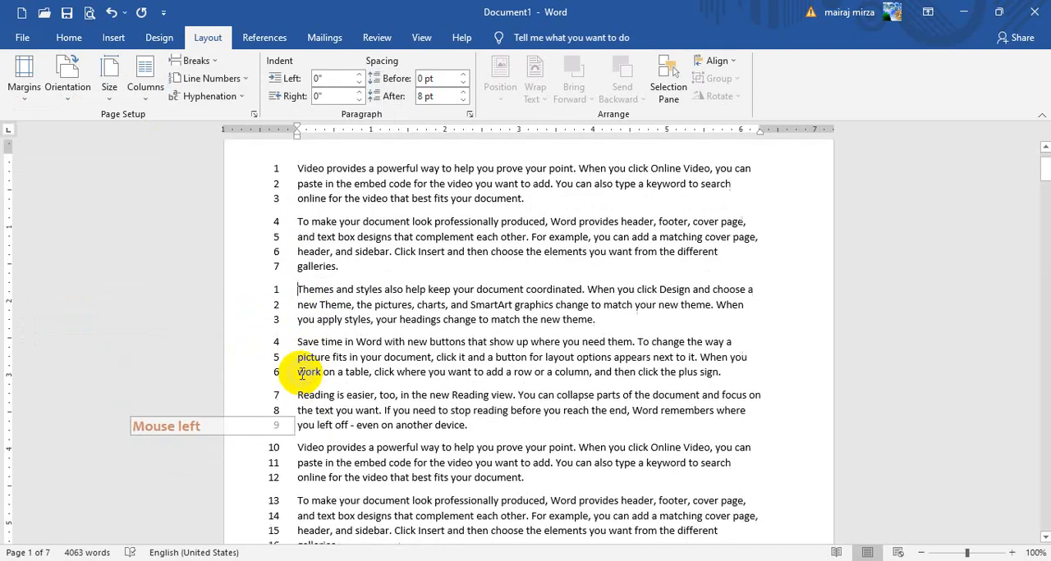
{"action": "scroll", "coordinate": [293, 313], "scroll_direction": "down", "scroll_amount": 3}
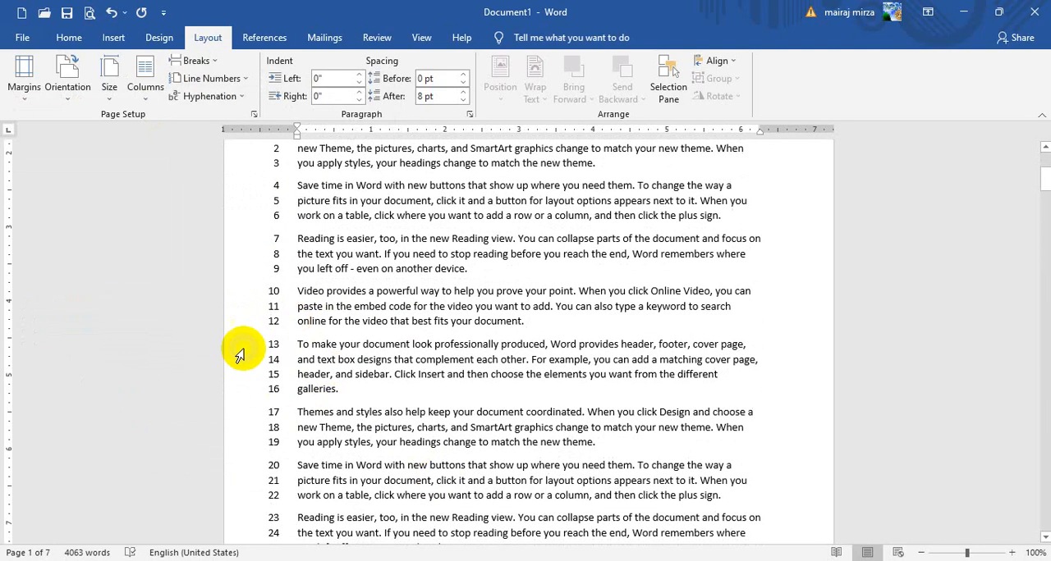
{"action": "left_click", "coordinate": [297, 345]}
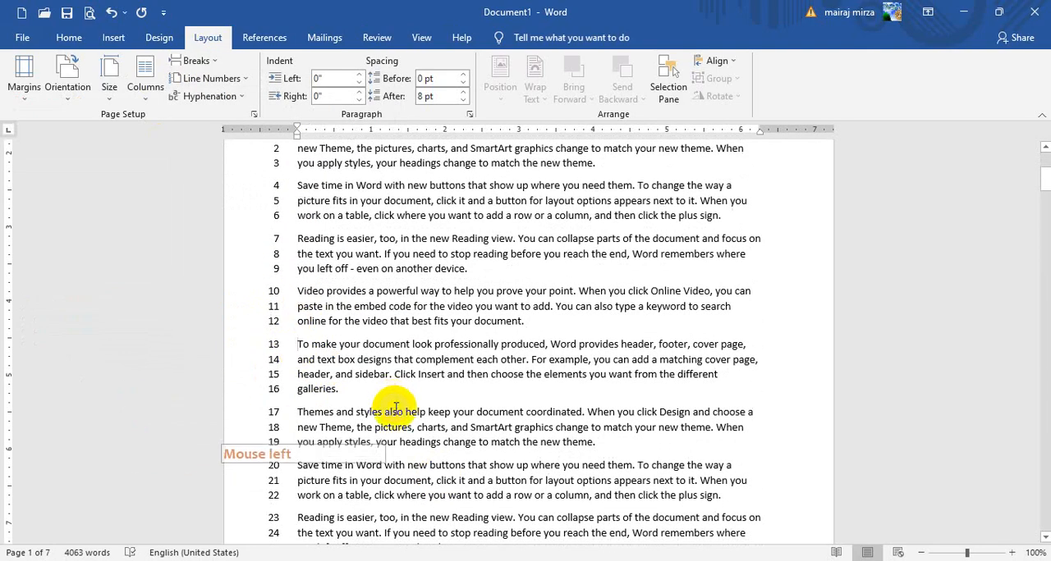
{"action": "left_click", "coordinate": [192, 63]}
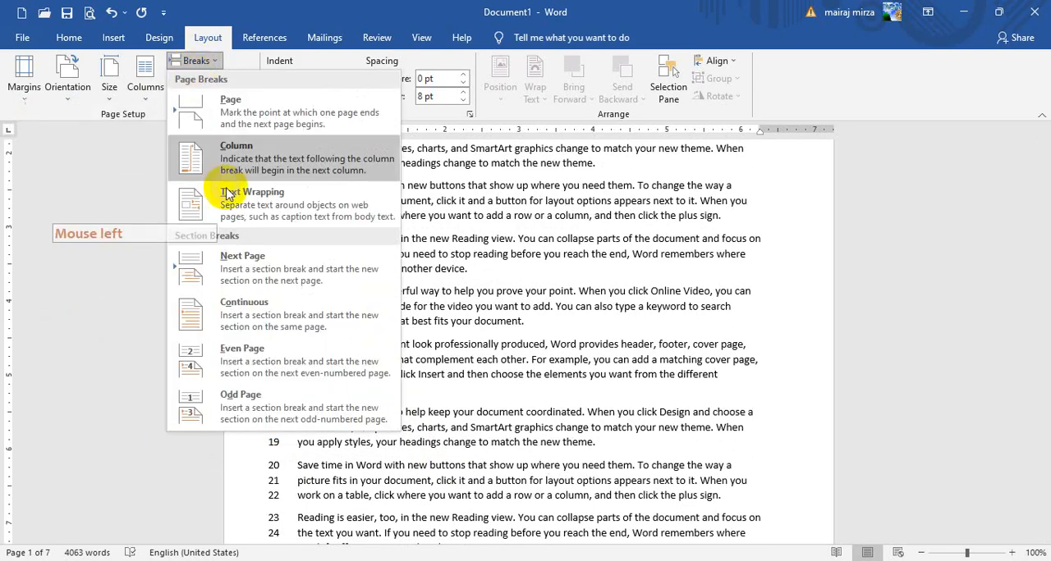
{"action": "left_click", "coordinate": [243, 318]}
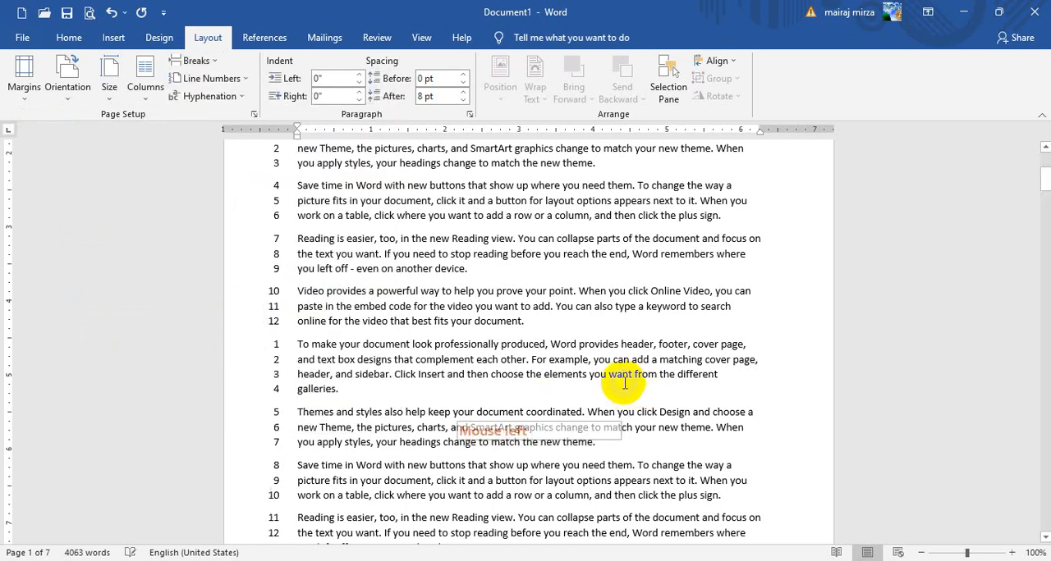
{"action": "scroll", "coordinate": [443, 383], "scroll_direction": "down", "scroll_amount": 2}
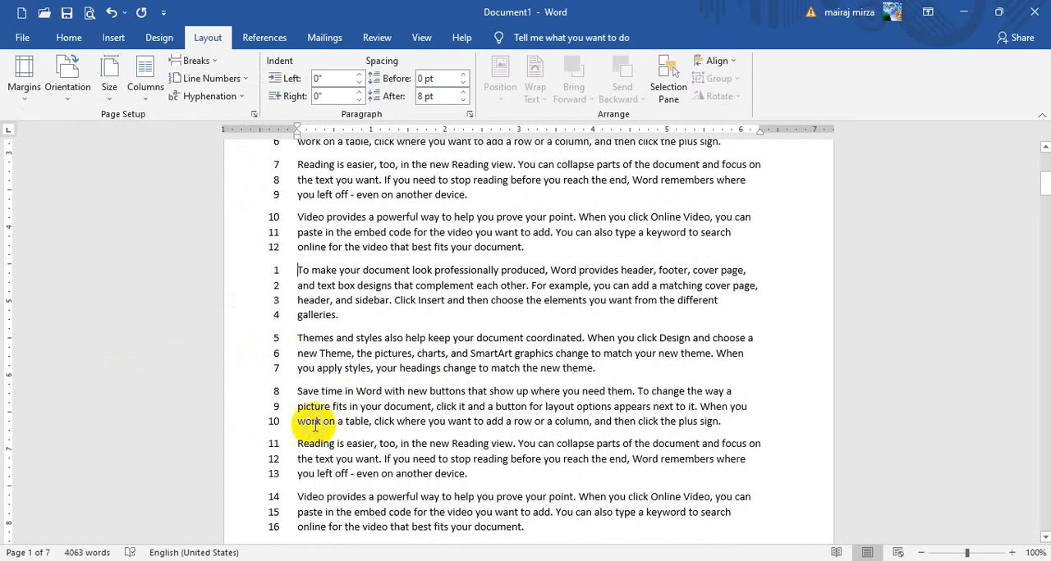
Suppress line numbering for the "Themes and styles also help" paragraph in the third section
{"action": "left_click_drag", "start_coordinate": [297, 339], "coordinate": [305, 370]}
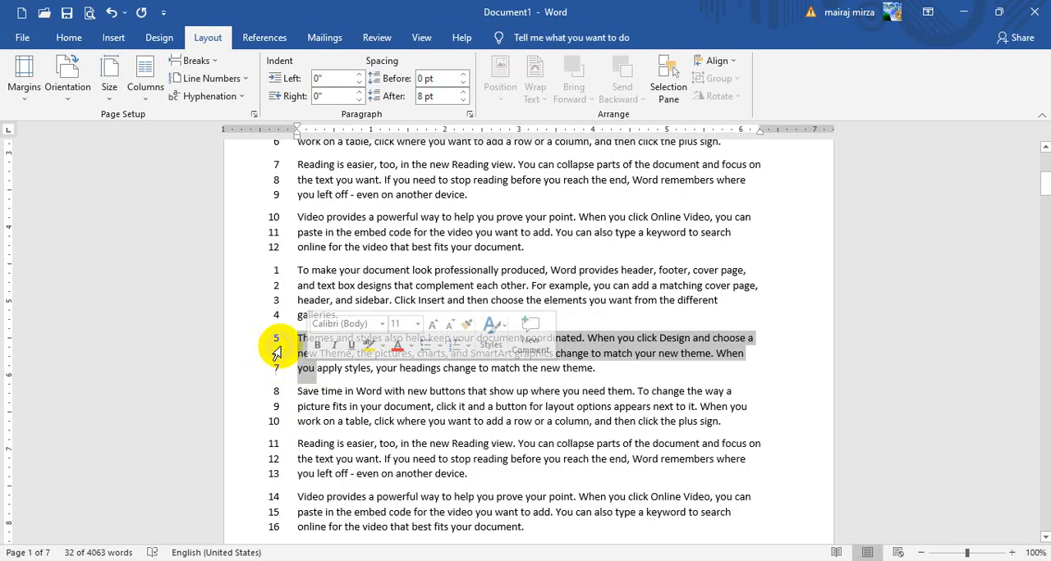
{"action": "left_click", "coordinate": [220, 84]}
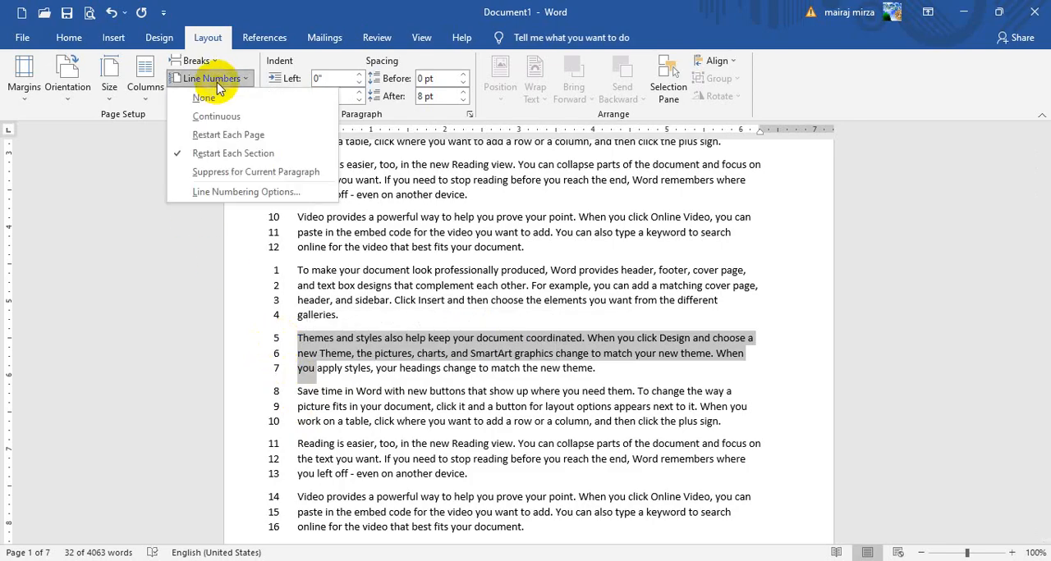
{"action": "left_click", "coordinate": [222, 174]}
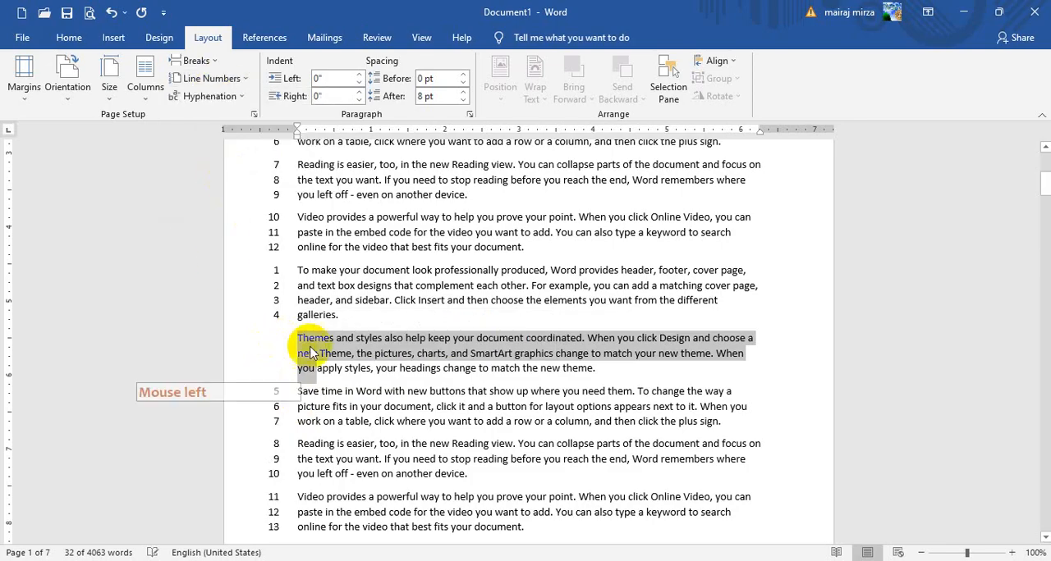
{"action": "left_click", "coordinate": [302, 392]}
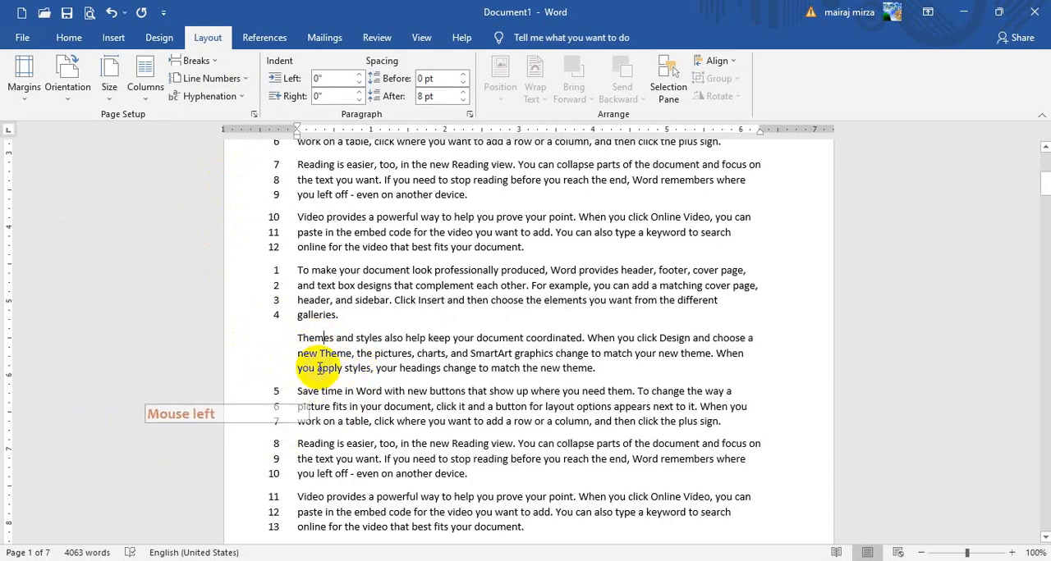
{"action": "left_click", "coordinate": [393, 258]}
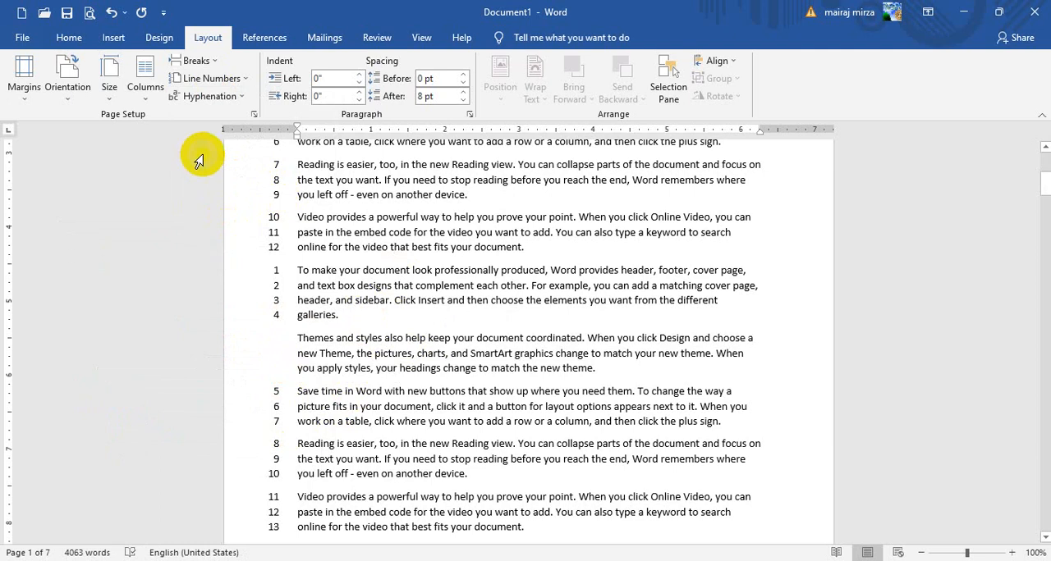
{"action": "left_click", "coordinate": [198, 82]}
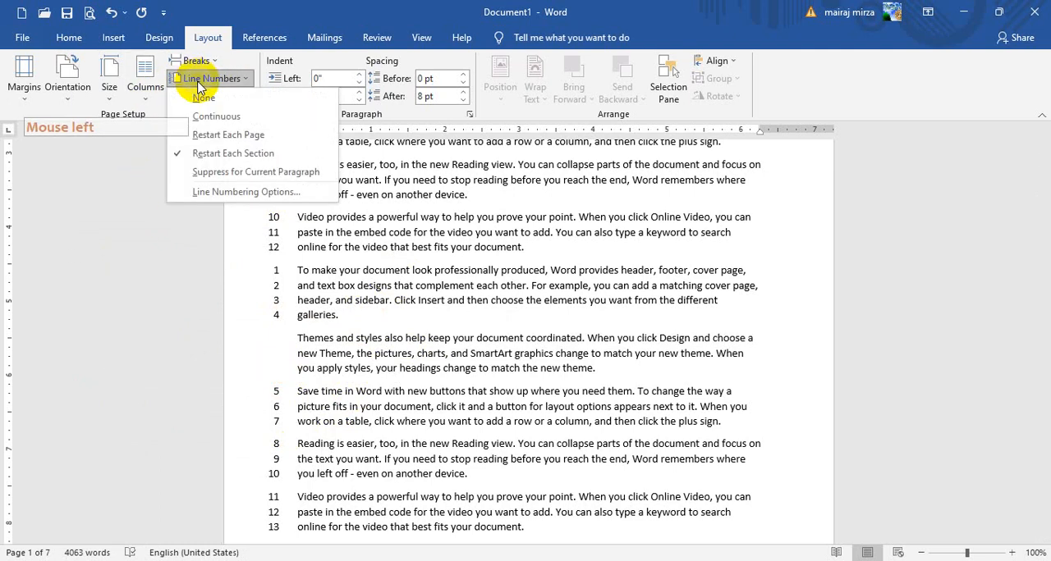
{"action": "left_click", "coordinate": [427, 240]}
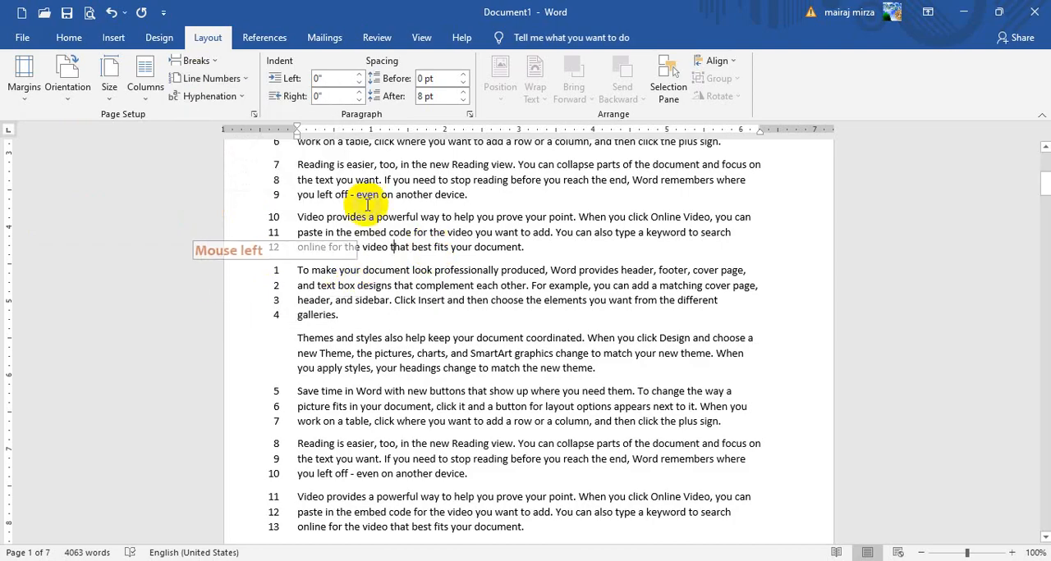
{"action": "scroll", "coordinate": [353, 468], "scroll_direction": "down", "scroll_amount": 3}
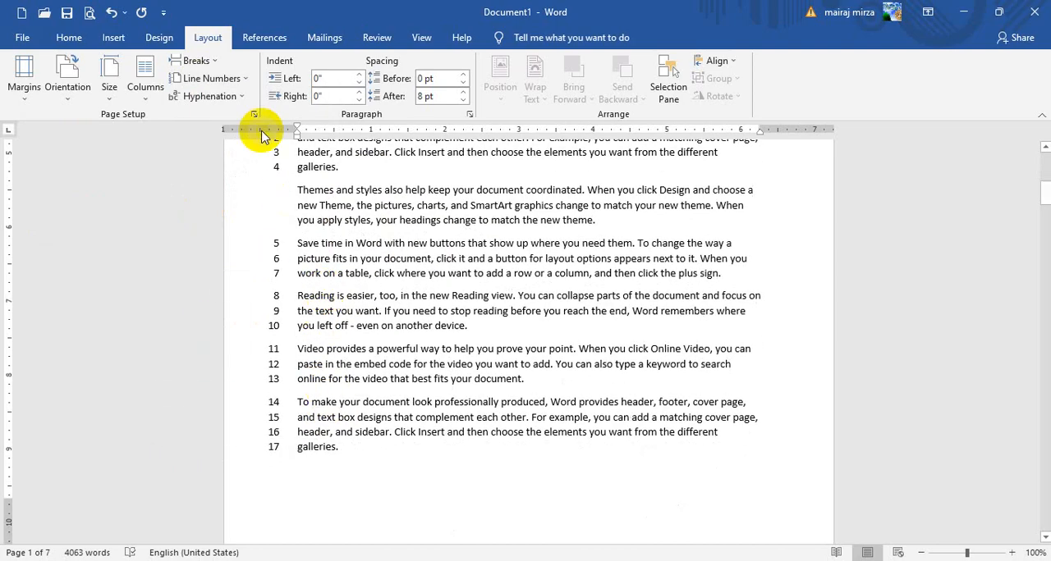
{"action": "left_click", "coordinate": [203, 77]}
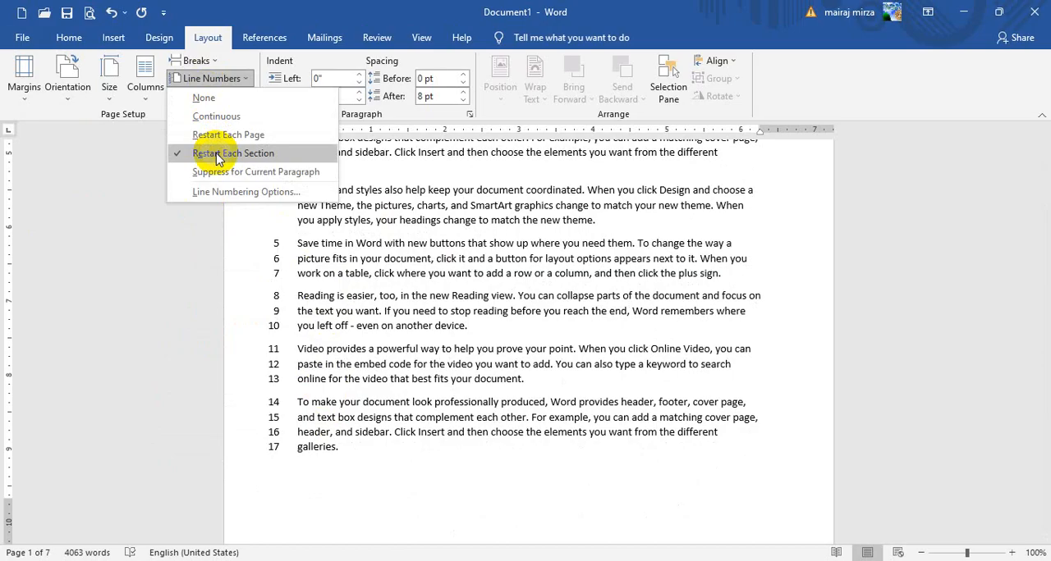
{"action": "left_click", "coordinate": [344, 307]}
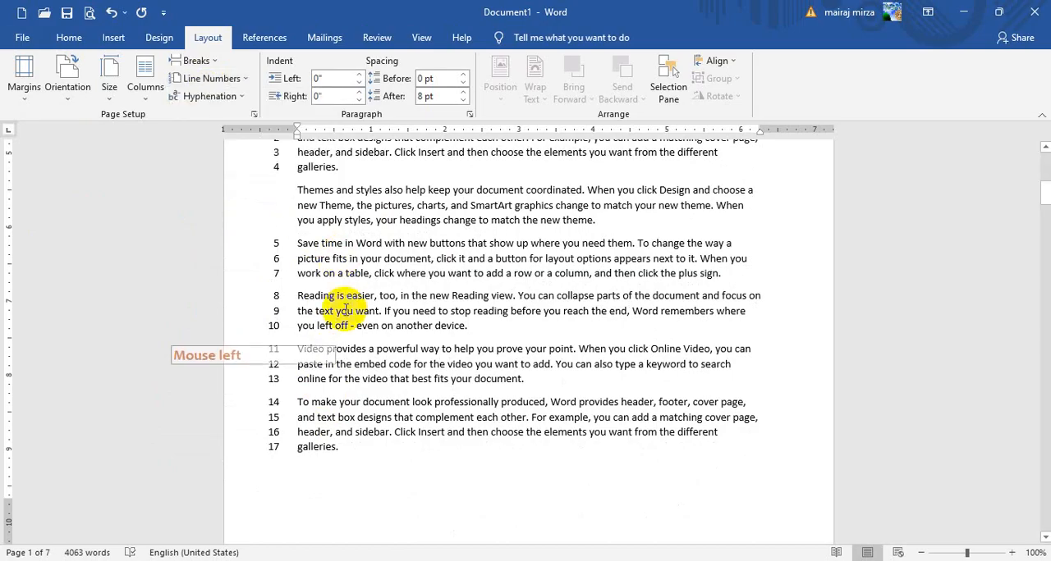
Remove the line number suppression from the "Themes and styles also help" paragraph and check the numbering down the first page
{"action": "left_click_drag", "start_coordinate": [300, 189], "coordinate": [306, 223]}
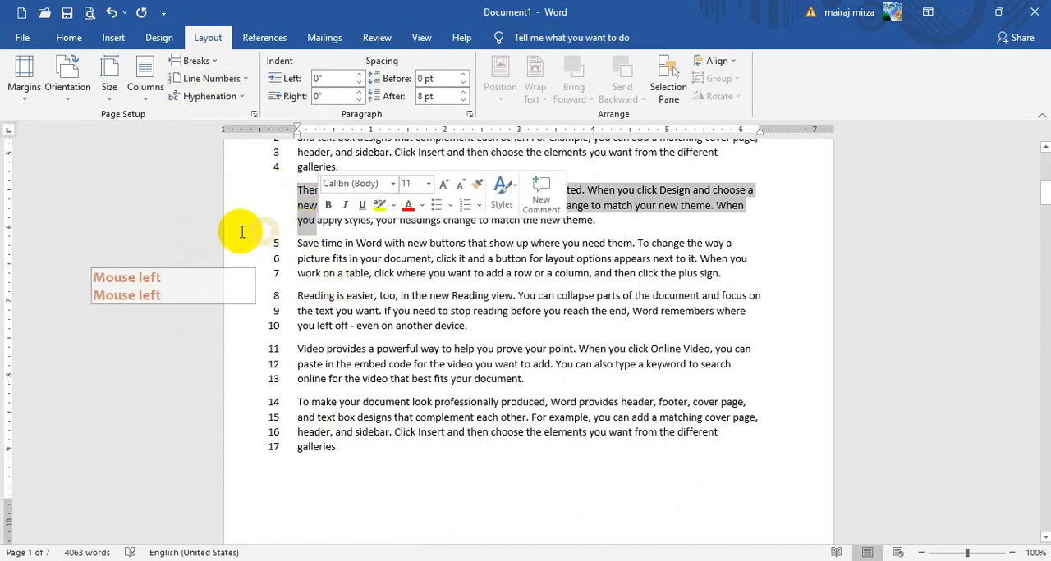
{"action": "left_click", "coordinate": [211, 78]}
{"action": "left_click", "coordinate": [207, 174]}
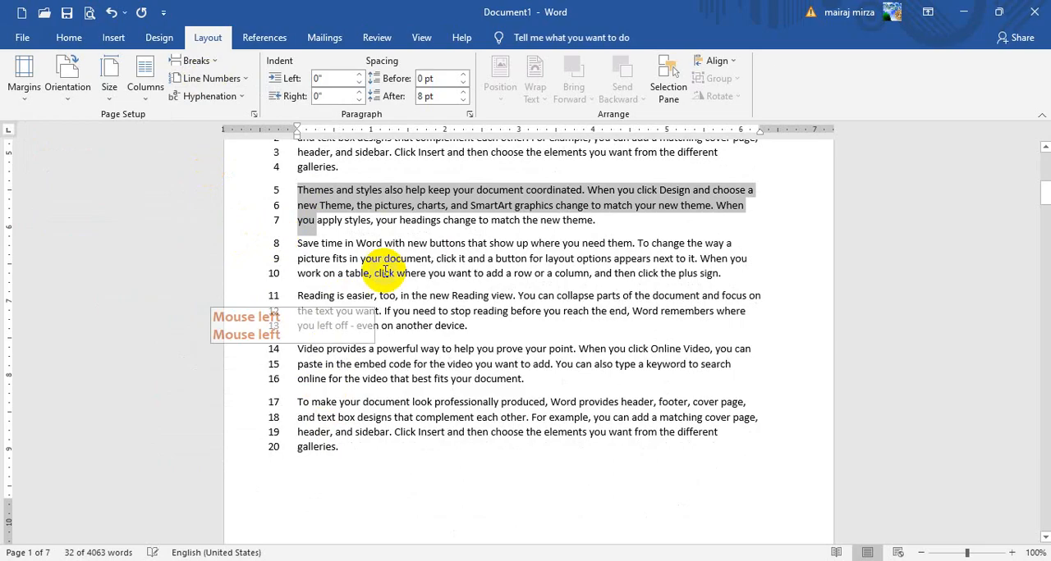
{"action": "scroll", "coordinate": [258, 265], "scroll_direction": "down", "scroll_amount": 10}
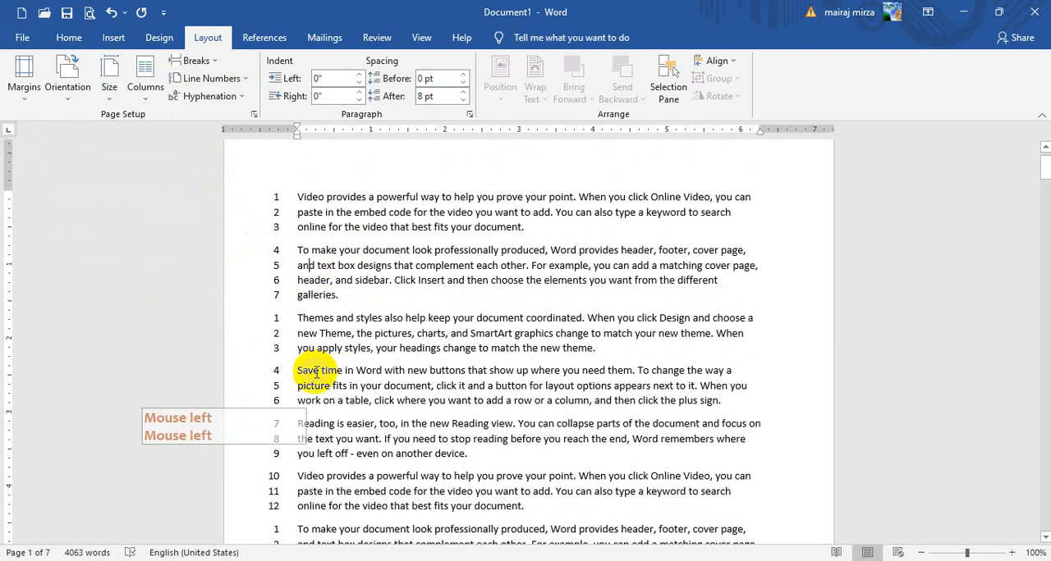
{"action": "scroll", "coordinate": [328, 406], "scroll_direction": "down", "scroll_amount": 1}
{"action": "scroll", "coordinate": [343, 413], "scroll_direction": "down", "scroll_amount": 10}
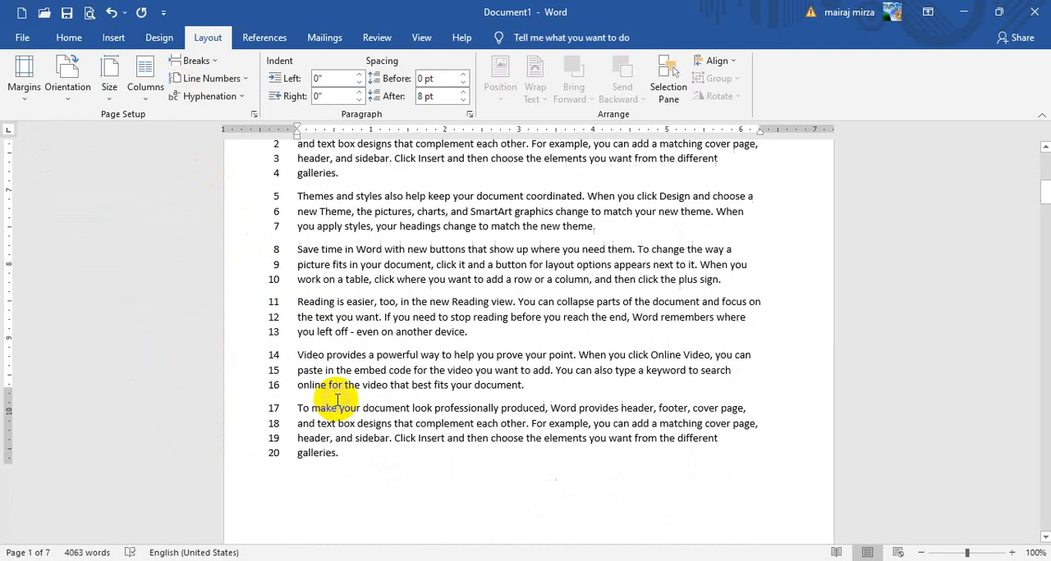
Insert a Next Page section break before the "Reading is easier" paragraph on page 2 and check the line numbering around it
{"action": "left_click", "coordinate": [304, 408]}
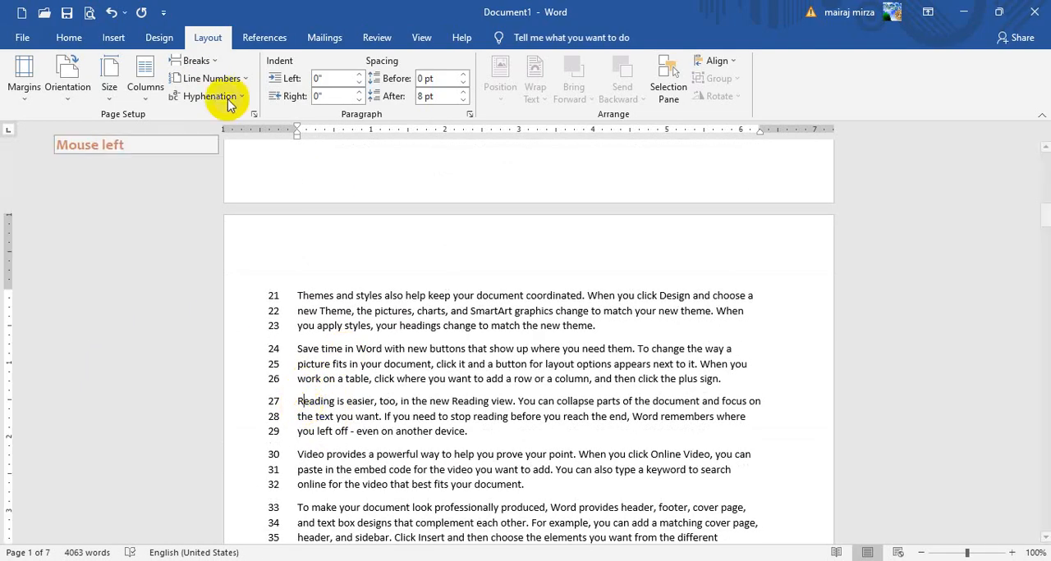
{"action": "left_click", "coordinate": [197, 61]}
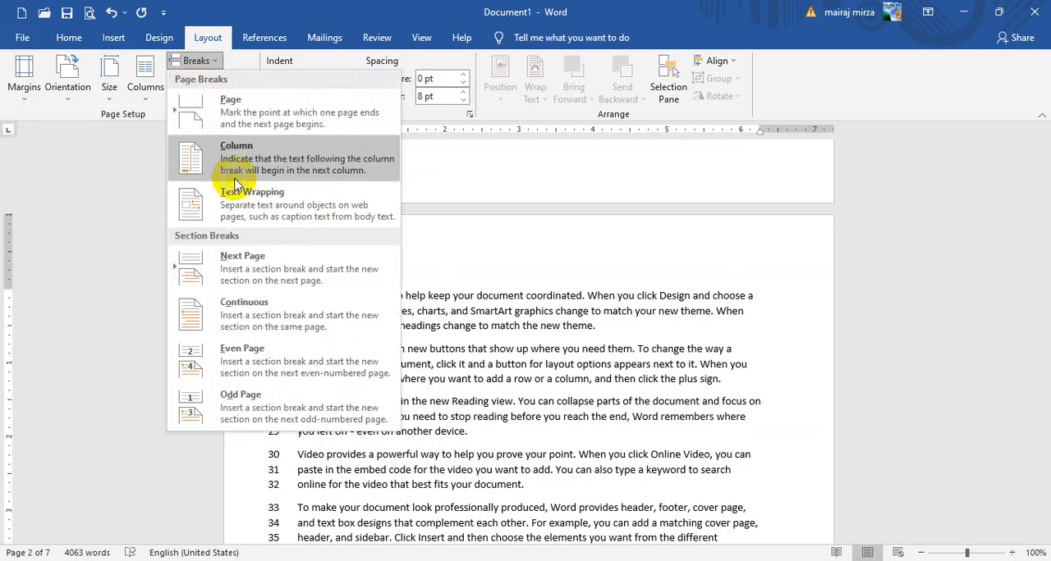
{"action": "left_click", "coordinate": [385, 421]}
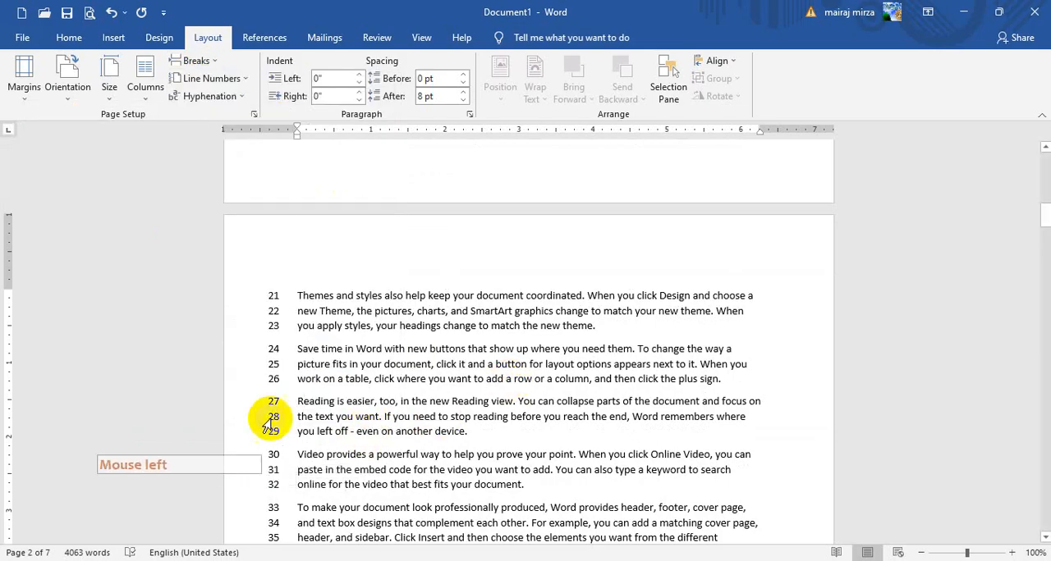
{"action": "left_click", "coordinate": [295, 399]}
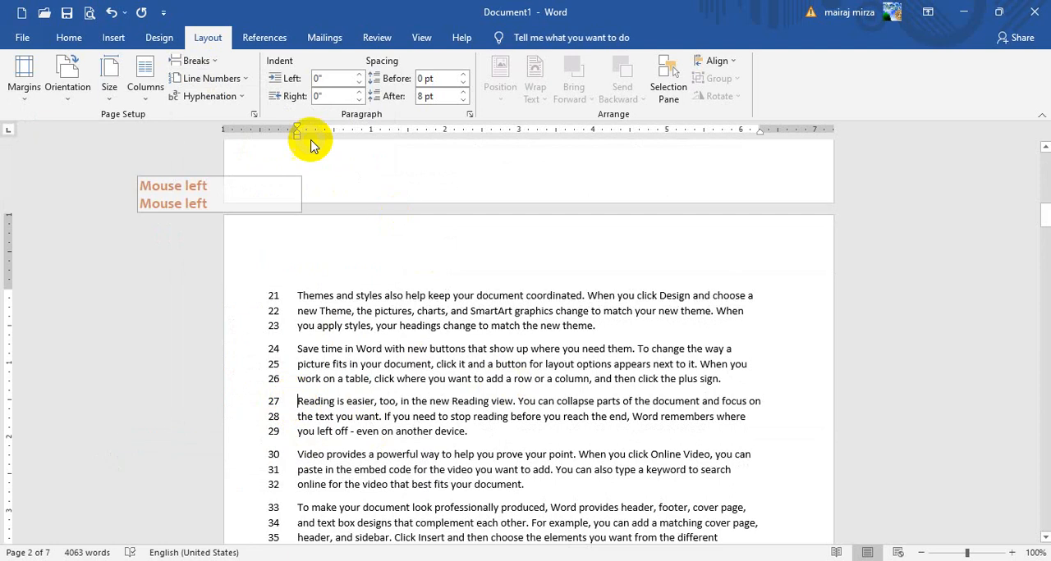
{"action": "left_click", "coordinate": [190, 62]}
{"action": "left_click", "coordinate": [287, 271]}
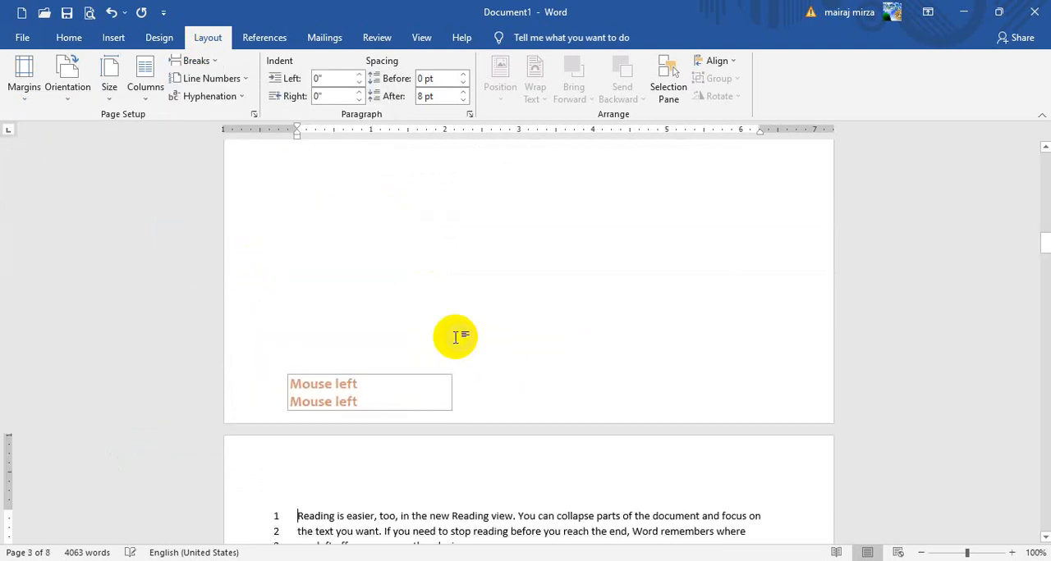
{"action": "scroll", "coordinate": [422, 335], "scroll_direction": "up", "scroll_amount": 12}
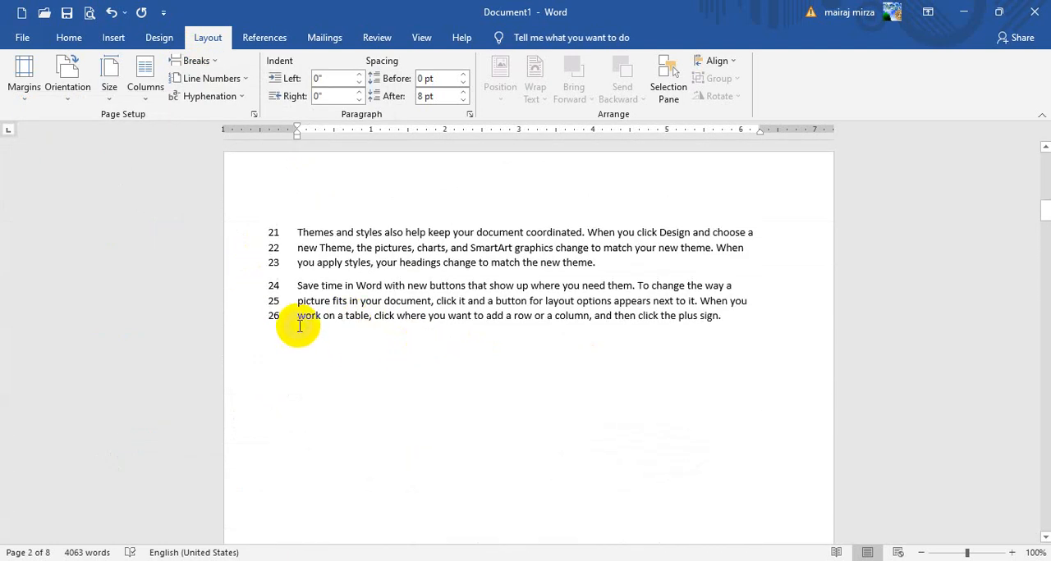
{"action": "scroll", "coordinate": [308, 348], "scroll_direction": "down", "scroll_amount": 5}
{"action": "scroll", "coordinate": [351, 468], "scroll_direction": "down", "scroll_amount": 6}
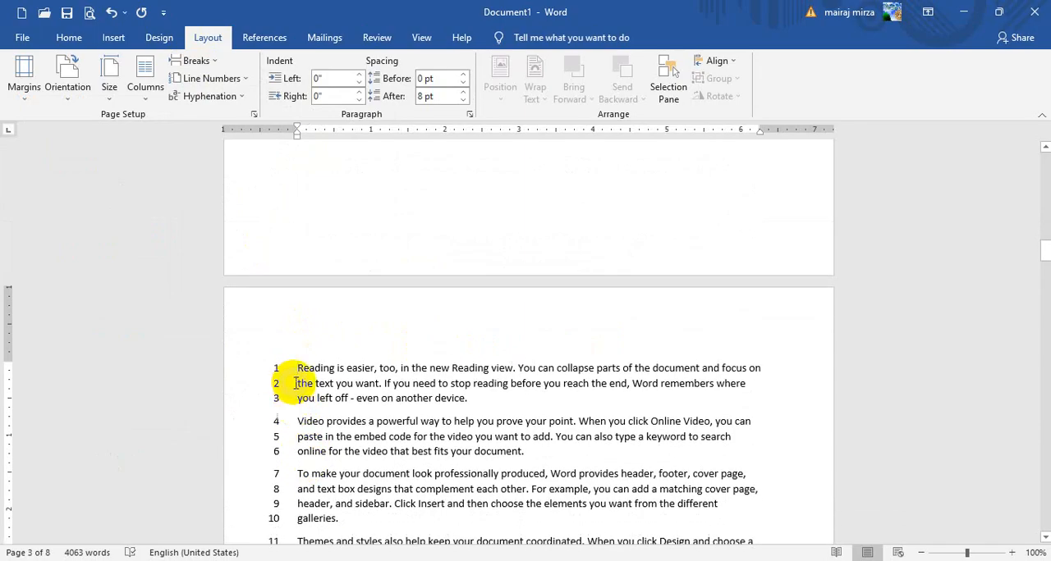
Insert a Next Page section break before the "Themes and styles also help" paragraph on page 3
{"action": "scroll", "coordinate": [304, 410], "scroll_direction": "down", "scroll_amount": 2}
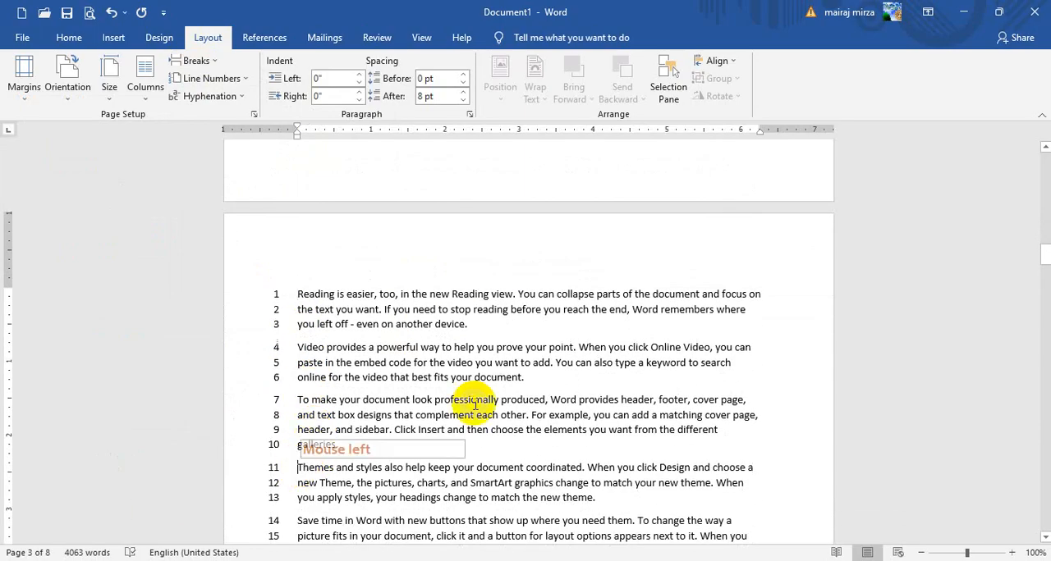
{"action": "left_click", "coordinate": [197, 61]}
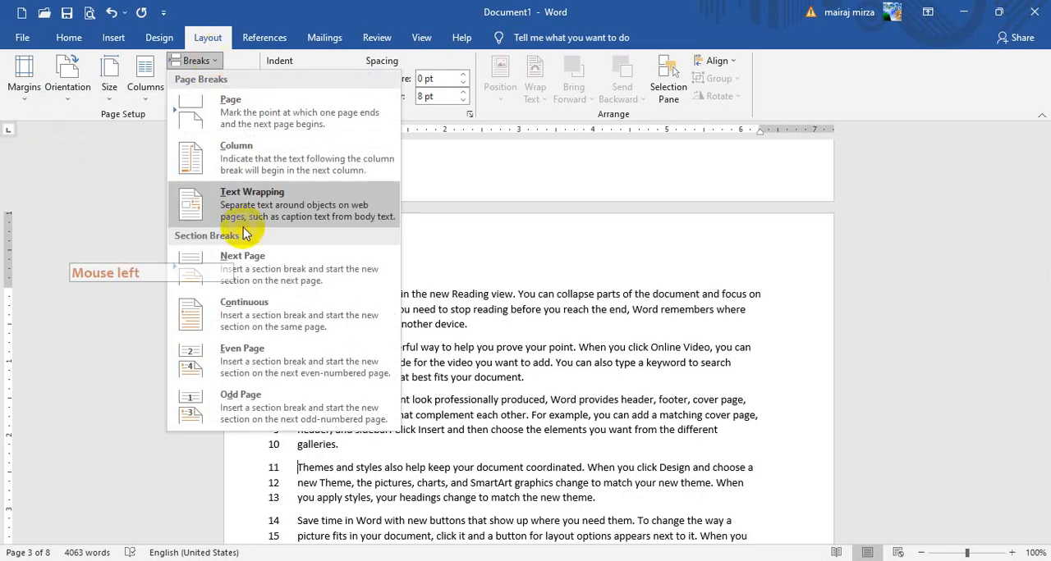
{"action": "left_click", "coordinate": [251, 271]}
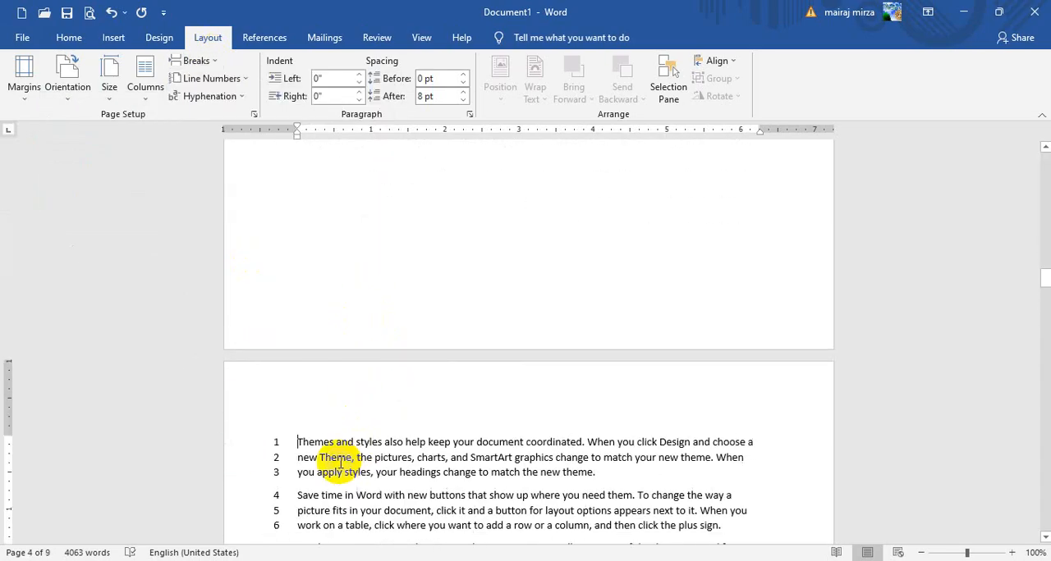
{"action": "left_click", "coordinate": [197, 61]}
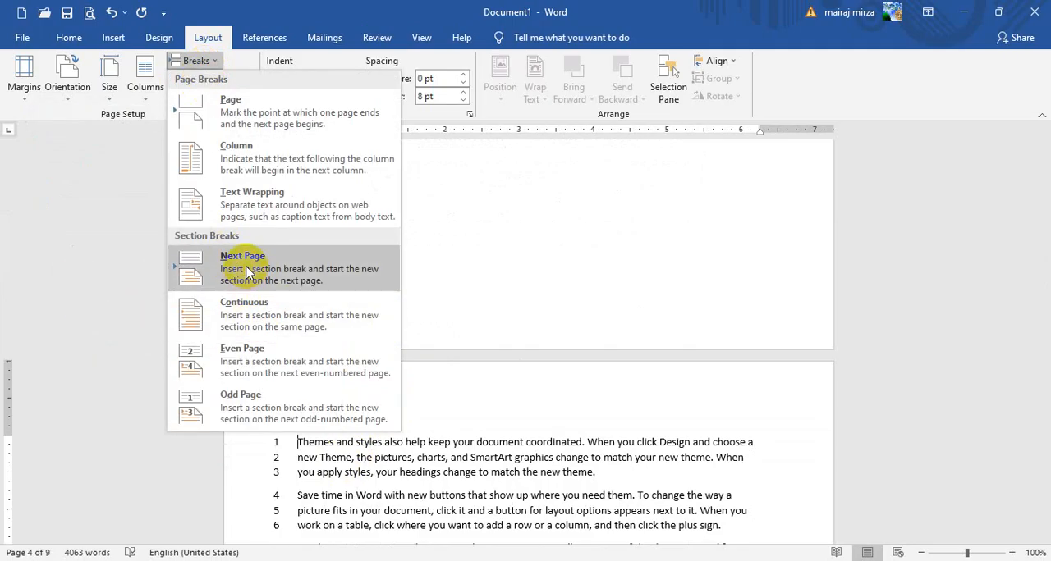
{"action": "left_click", "coordinate": [397, 448]}
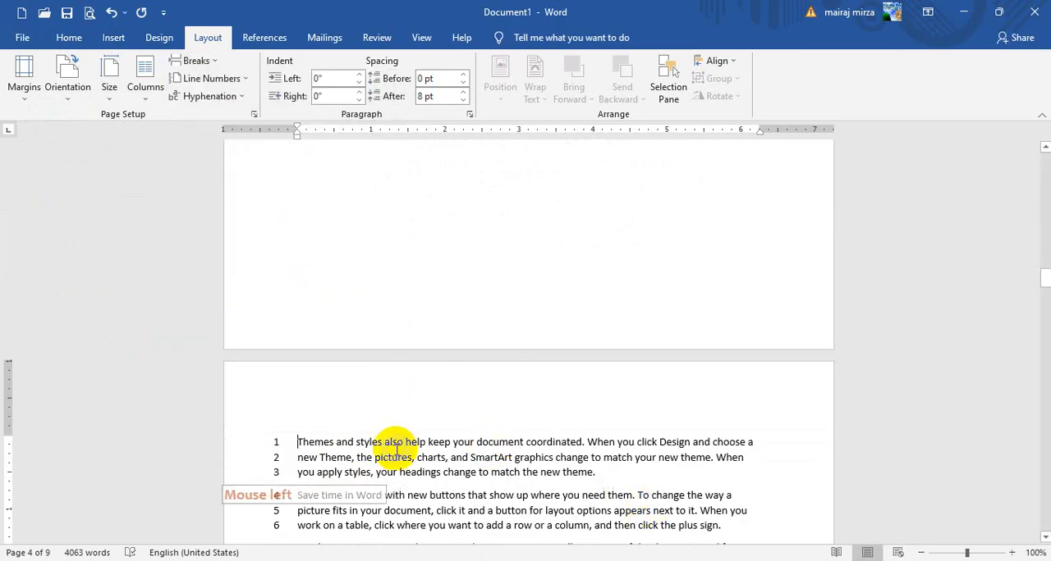
Turn off line numbering in the first two sections on page 1
{"action": "scroll", "coordinate": [460, 426], "scroll_direction": "up", "scroll_amount": 5}
{"action": "scroll", "coordinate": [460, 424], "scroll_direction": "up", "scroll_amount": 10}
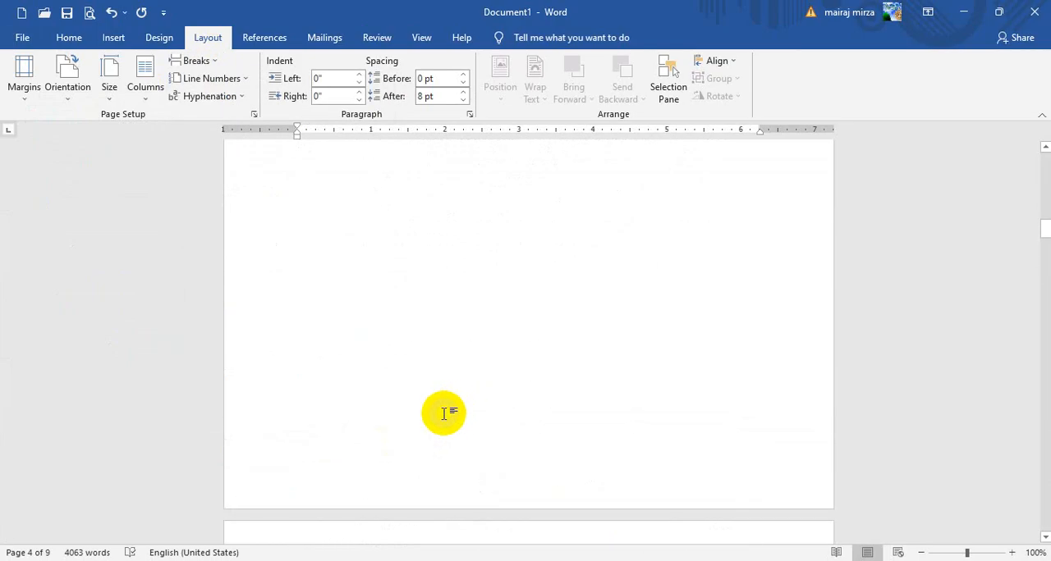
{"action": "scroll", "coordinate": [427, 354], "scroll_direction": "up", "scroll_amount": 5}
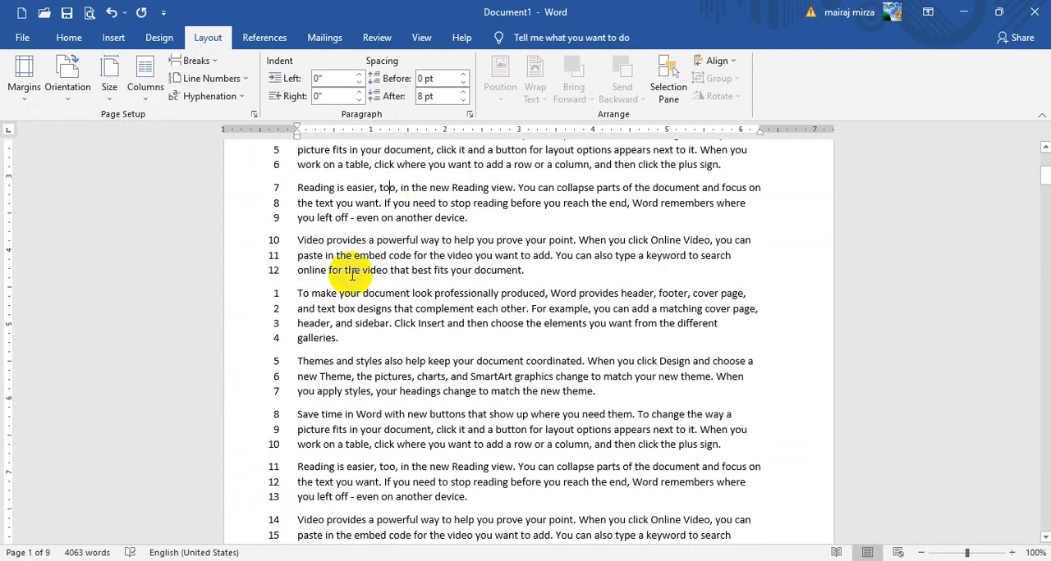
{"action": "left_click", "coordinate": [202, 74]}
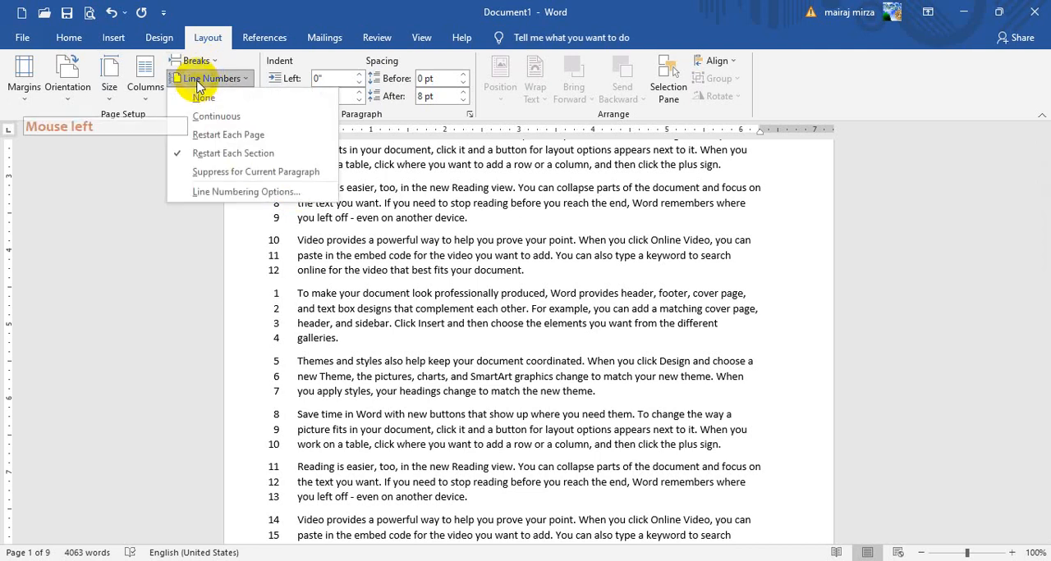
{"action": "left_click", "coordinate": [197, 98]}
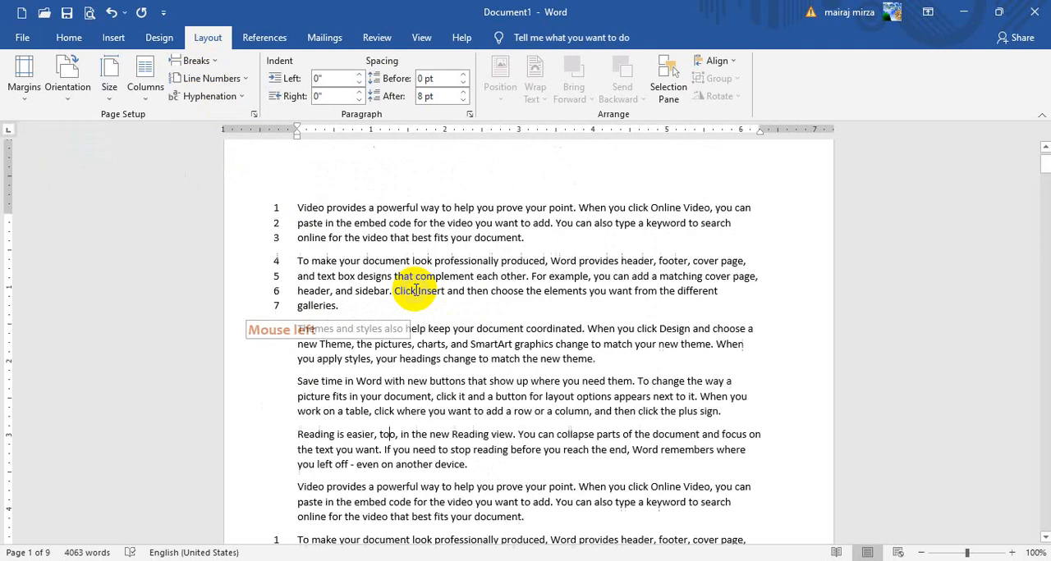
{"action": "left_click", "coordinate": [217, 80]}
{"action": "left_click", "coordinate": [219, 99]}
Turn off line numbering in the page 1 section that begins with the "To make your document look professionally produced" paragraph
{"action": "scroll", "coordinate": [320, 298], "scroll_direction": "down", "scroll_amount": 8}
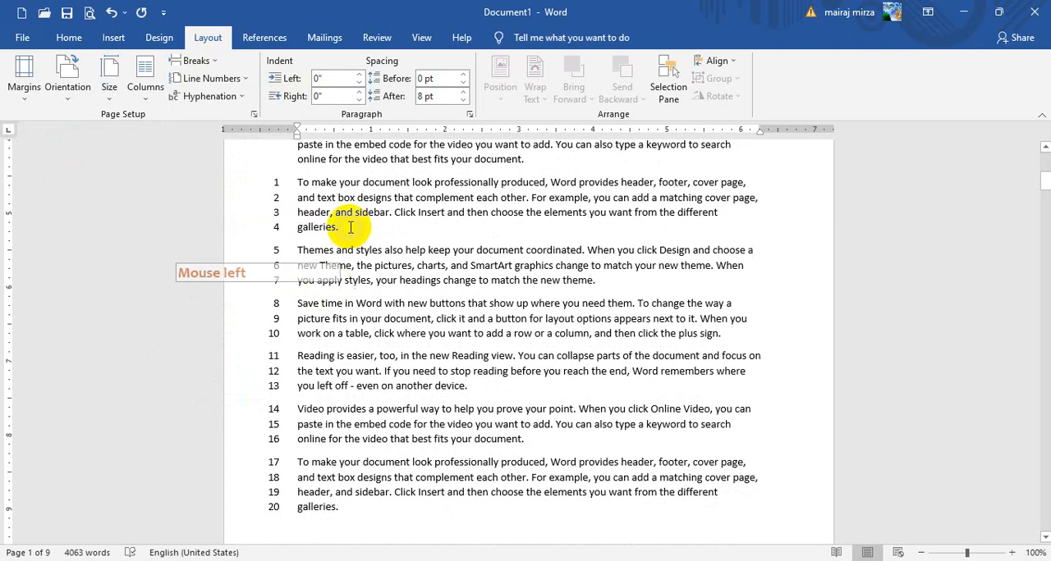
{"action": "left_click", "coordinate": [350, 228]}
{"action": "left_click", "coordinate": [216, 78]}
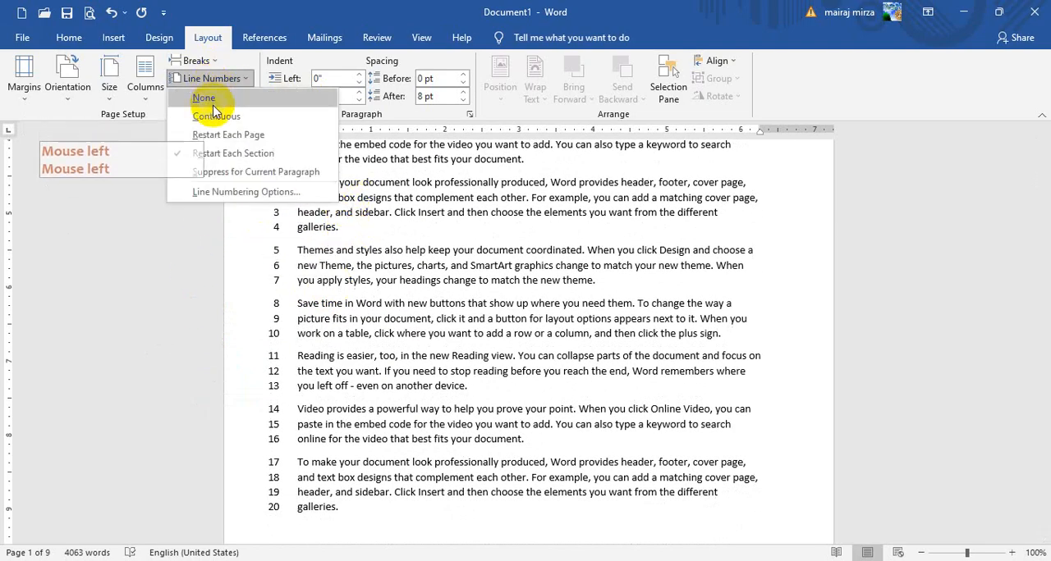
{"action": "left_click", "coordinate": [205, 100]}
Turn off line numbering in the page 3 section that begins with the "Reading is easier" paragraph
{"action": "scroll", "coordinate": [375, 345], "scroll_direction": "down", "scroll_amount": 12}
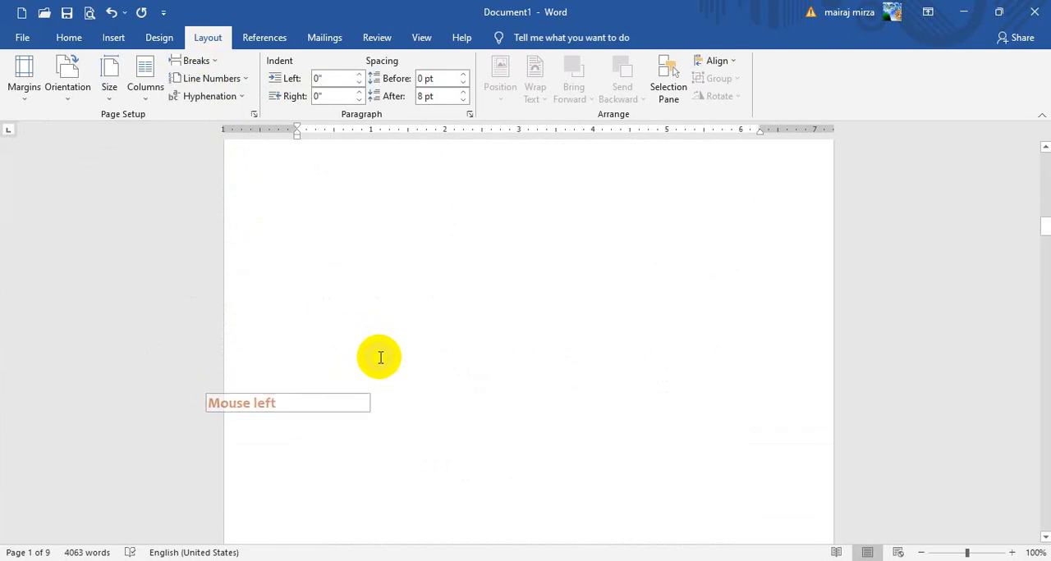
{"action": "left_click", "coordinate": [1042, 340]}
{"action": "mouse_move", "coordinate": [1046, 236]}
{"action": "left_mouse_down"}
{"action": "mouse_move", "coordinate": [1046, 261]}
{"action": "mouse_move", "coordinate": [1044, 248]}
{"action": "left_mouse_up"}
{"action": "left_click", "coordinate": [484, 249]}
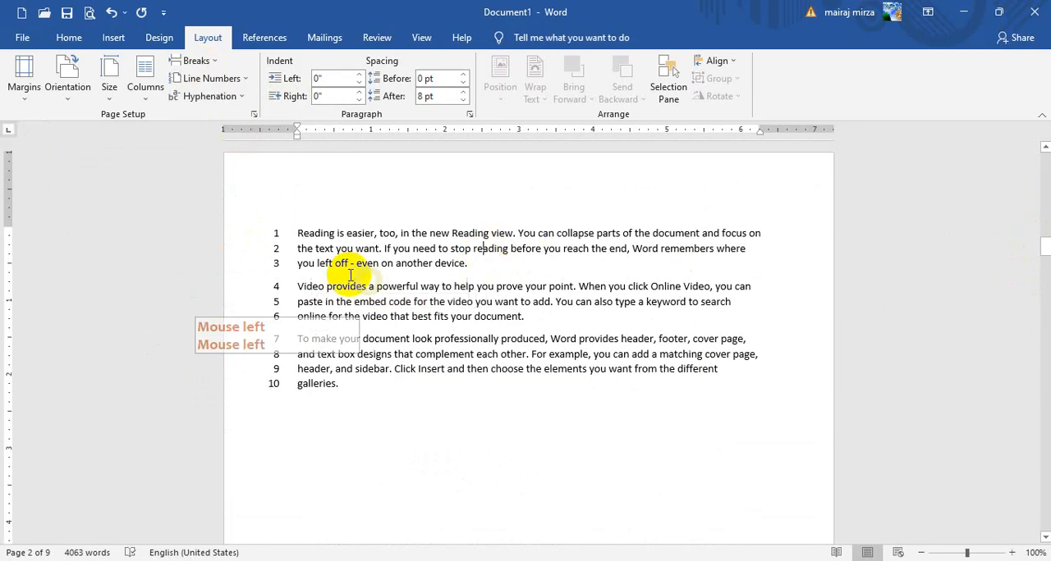
{"action": "left_click", "coordinate": [217, 82]}
{"action": "left_click", "coordinate": [215, 102]}
Turn off line numbering in the page 4 section that begins with the "Themes and styles also help" paragraph
{"action": "left_click_drag", "start_coordinate": [1040, 251], "coordinate": [1045, 287]}
{"action": "left_click", "coordinate": [509, 304]}
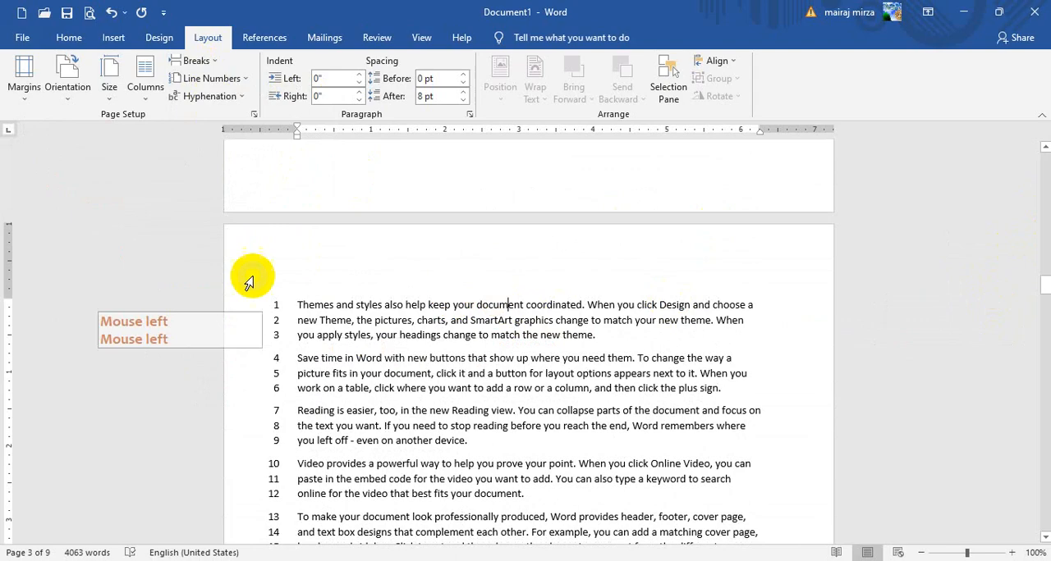
{"action": "left_click", "coordinate": [211, 80]}
{"action": "left_click", "coordinate": [207, 102]}
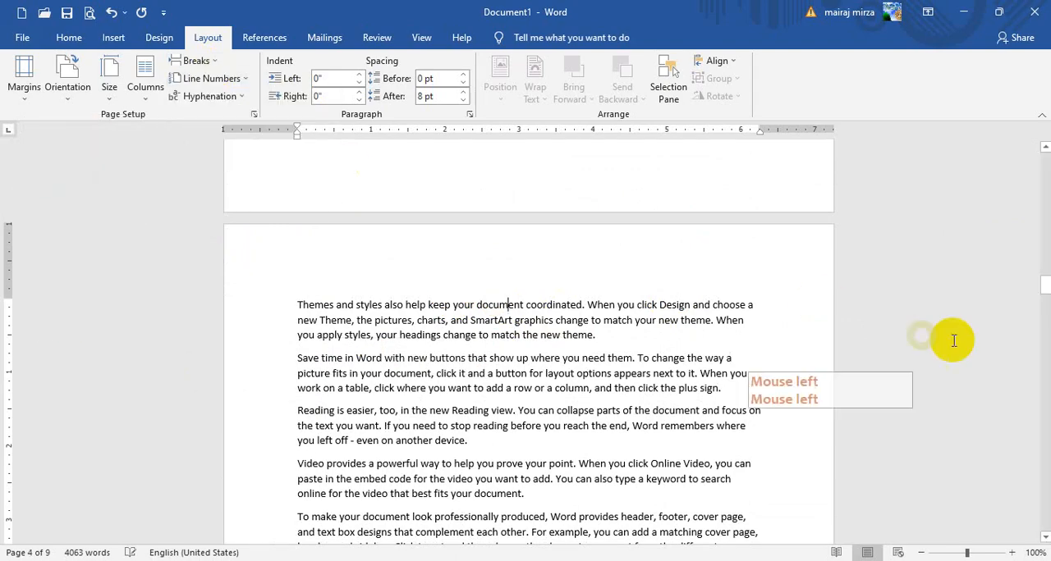
Delete the section break after the "Save time in Word" paragraph on page 2
{"action": "left_click", "coordinate": [1042, 305]}
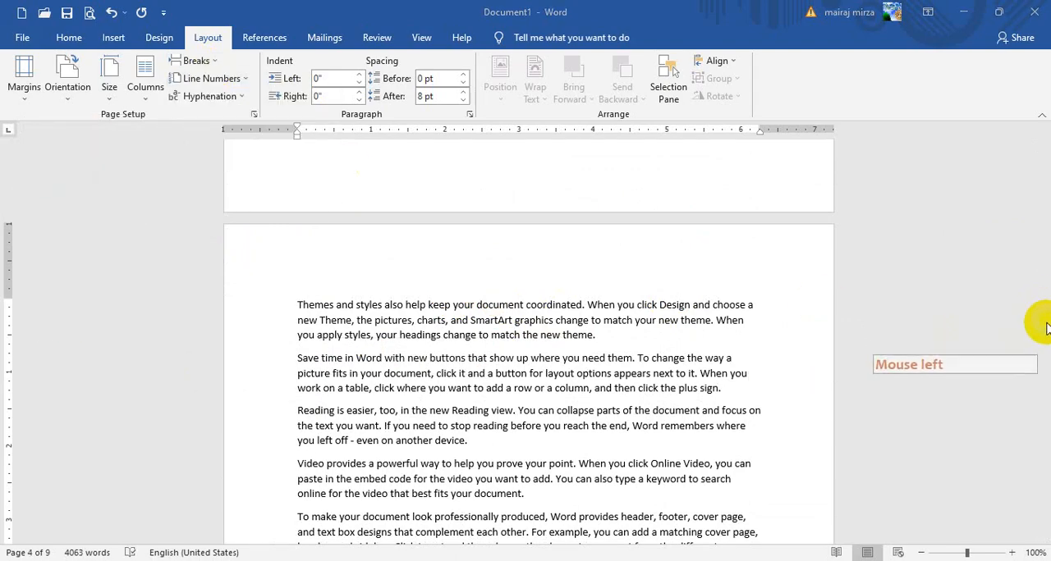
{"action": "left_click", "coordinate": [1044, 297]}
{"action": "left_click_drag", "start_coordinate": [1040, 328], "coordinate": [1046, 68]}
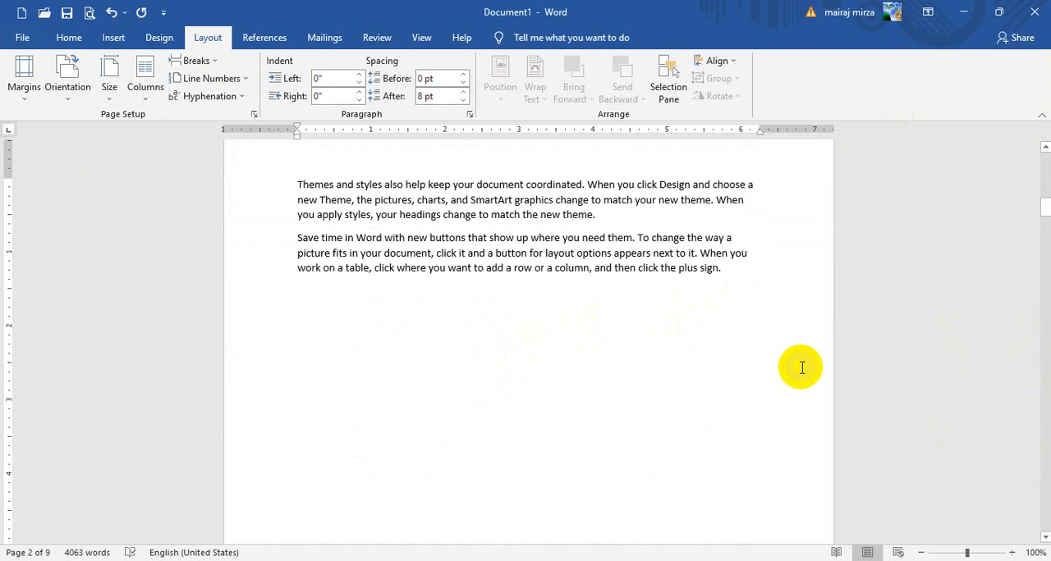
{"action": "key", "text": "Delete"}
{"action": "key", "text": "Delete"}
{"action": "scroll", "coordinate": [891, 488], "scroll_direction": "down", "scroll_amount": 11}
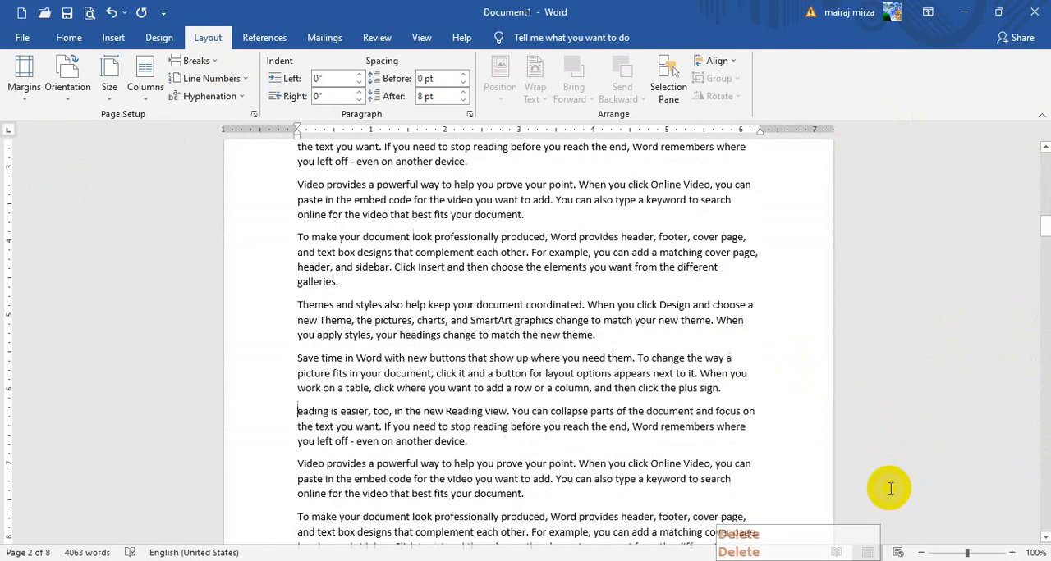
Delete the section break between the "To make your document look" paragraph and the "Themes and styles also help" paragraph on the next page
{"action": "scroll", "coordinate": [399, 403], "scroll_direction": "up", "scroll_amount": 3}
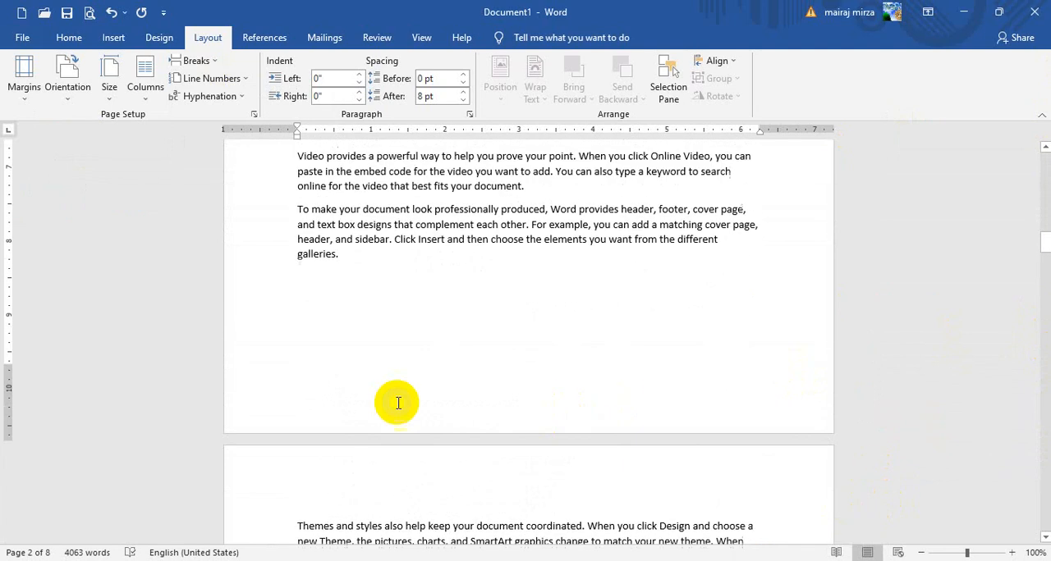
{"action": "left_click", "coordinate": [357, 263]}
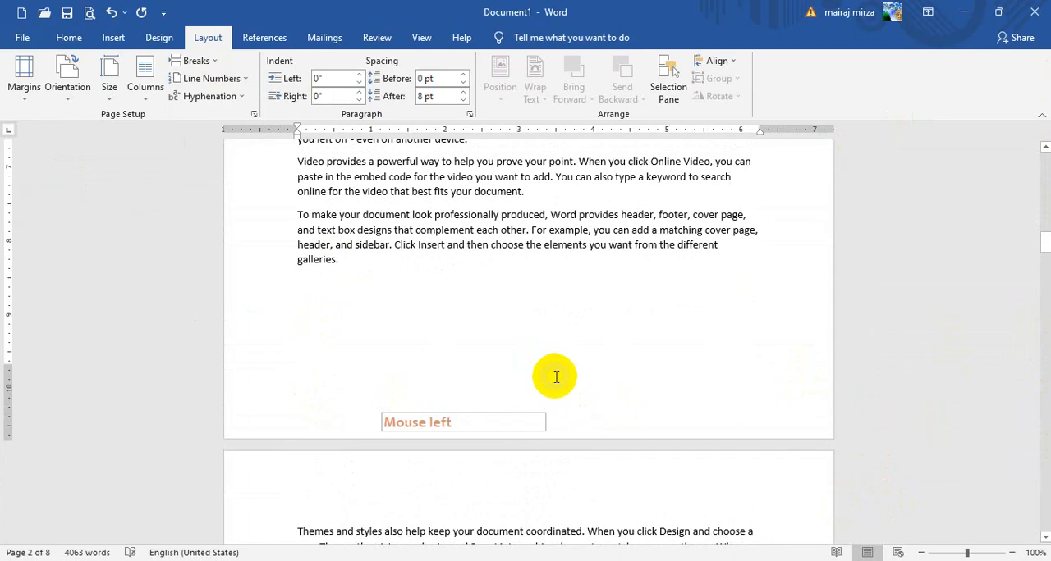
{"action": "key", "text": "Delete"}
{"action": "key", "text": "Delete"}
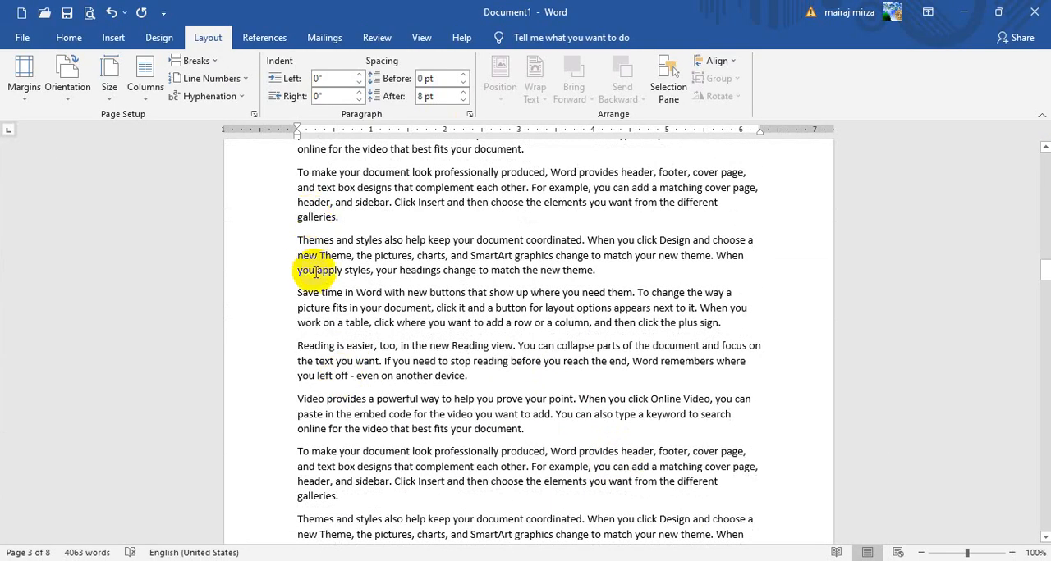
Set the document's hyphenation to Automatic and check the word splits at the line ends on page 3
{"action": "left_click", "coordinate": [394, 190]}
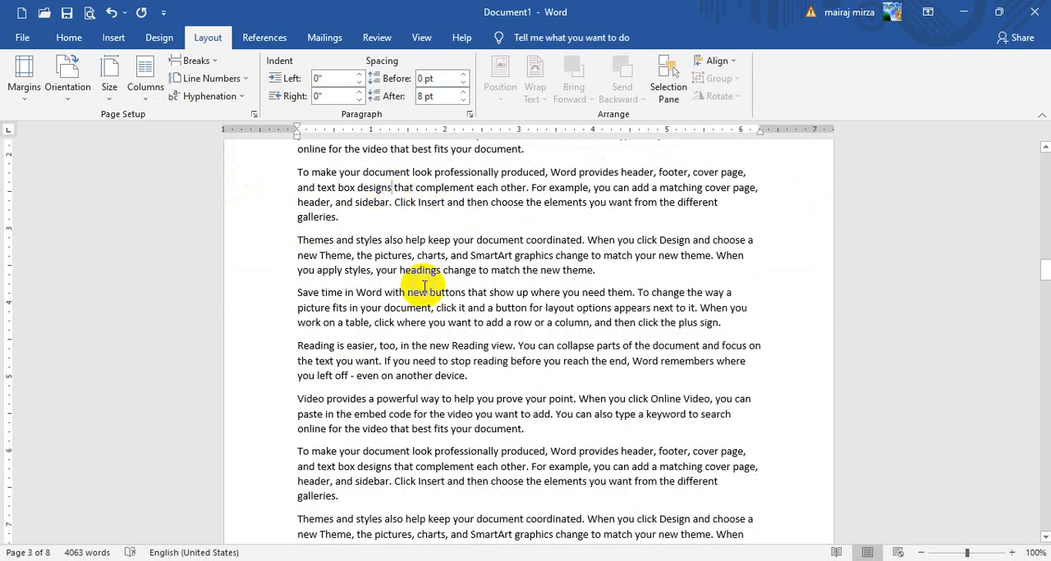
{"action": "left_click", "coordinate": [211, 97]}
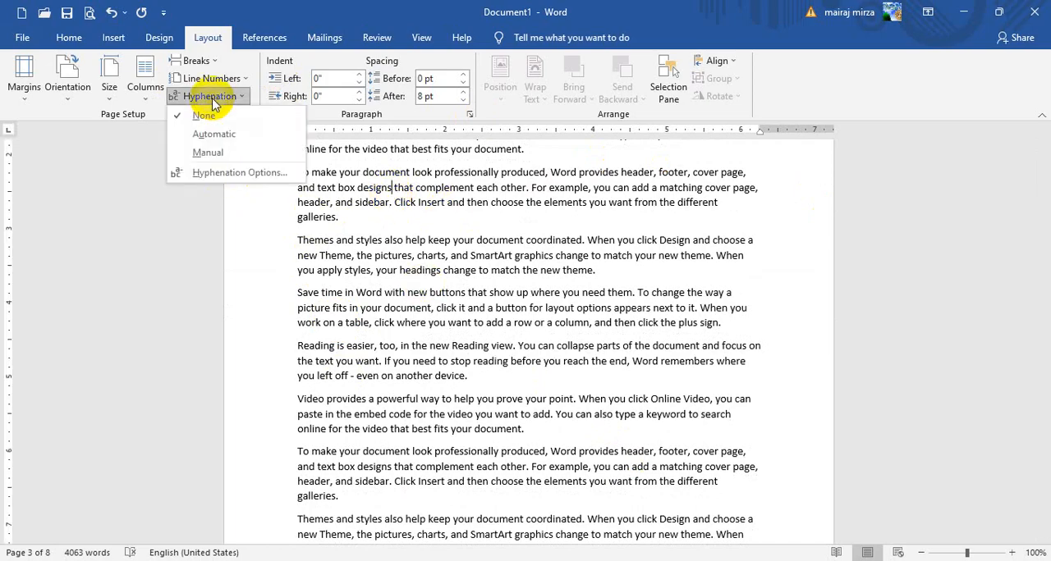
{"action": "left_click", "coordinate": [213, 134]}
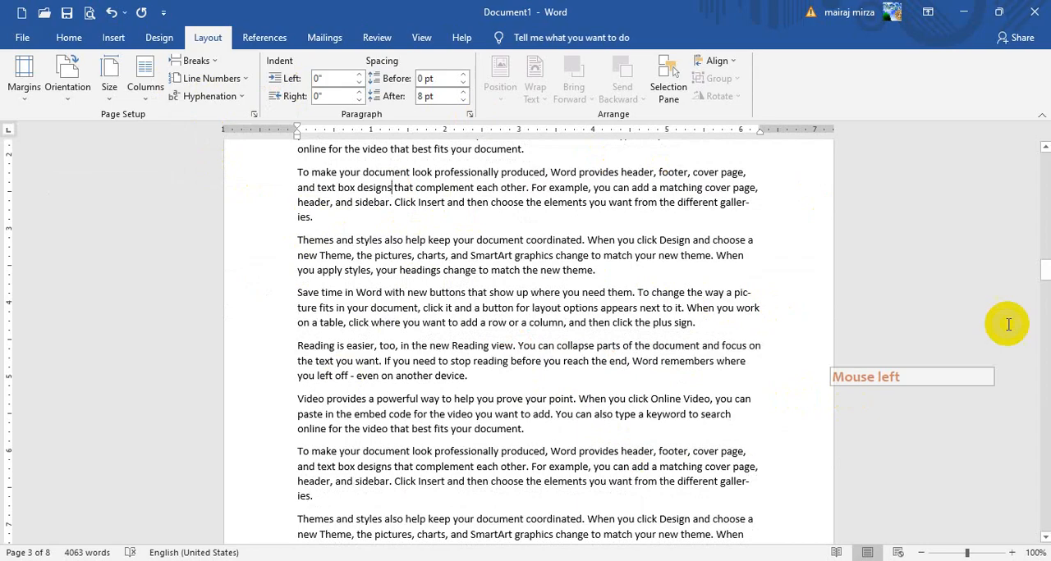
{"action": "scroll", "coordinate": [870, 320], "scroll_direction": "up", "scroll_amount": 2}
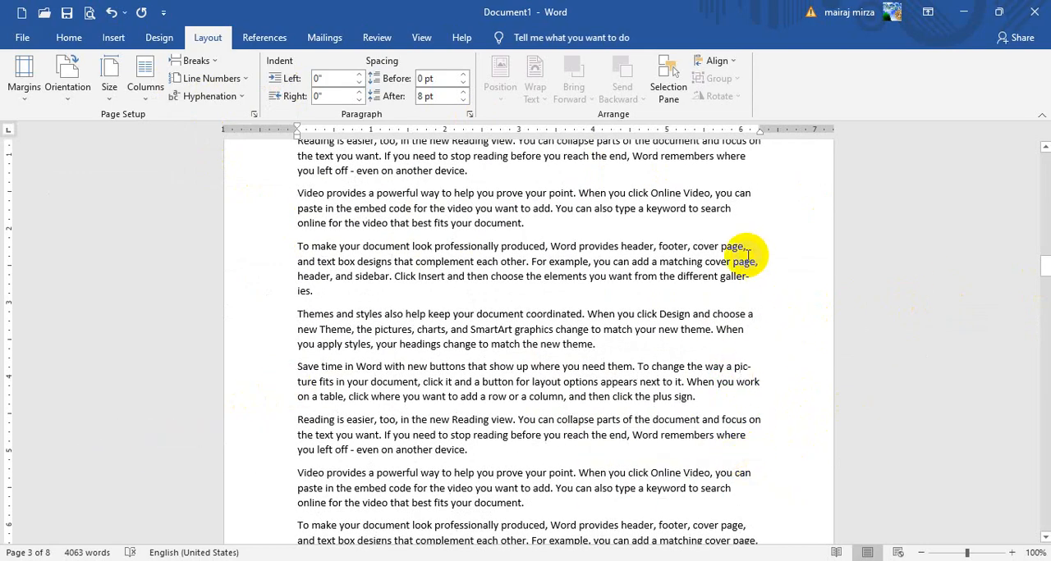
{"action": "scroll", "coordinate": [747, 287], "scroll_direction": "down", "scroll_amount": 3}
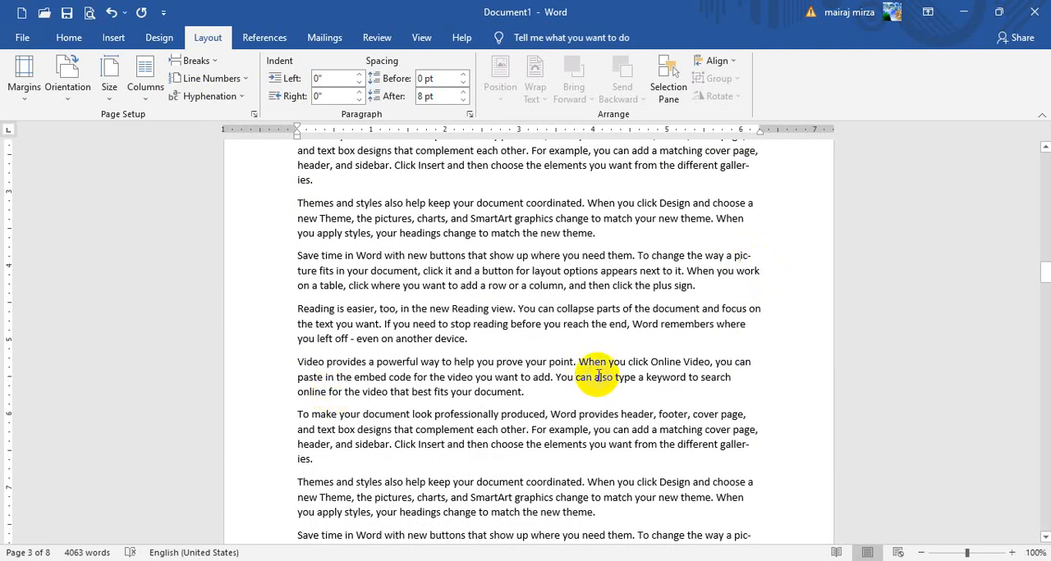
Set hyphenation back to None and check the "Save time in Word" paragraph on page 3
{"action": "left_click", "coordinate": [191, 99]}
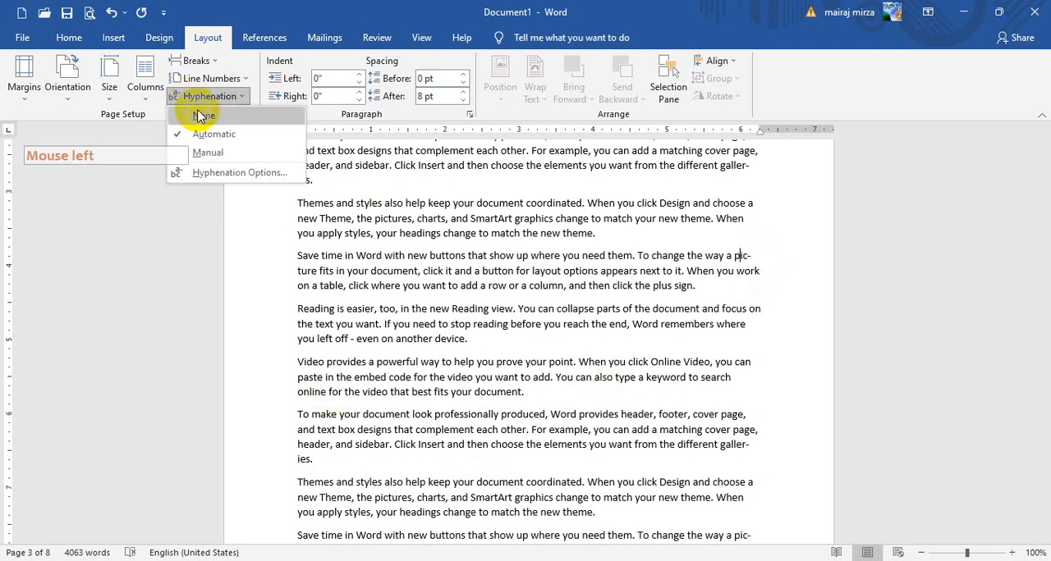
{"action": "left_click", "coordinate": [200, 117]}
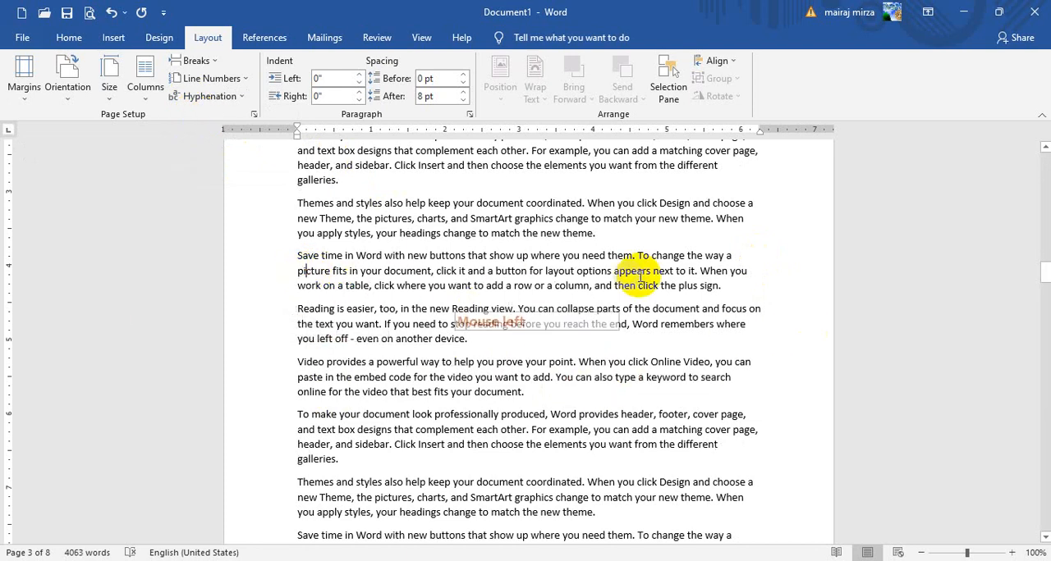
{"action": "left_click", "coordinate": [743, 265]}
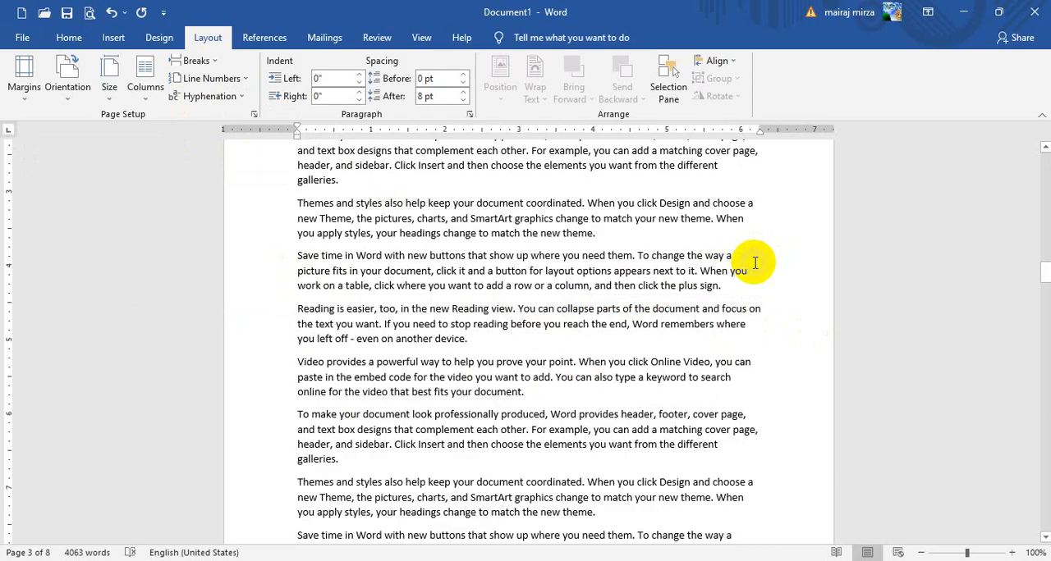
Apply Automatic hyphenation again and check the line ends through pages 3 and 4
{"action": "left_click", "coordinate": [206, 96]}
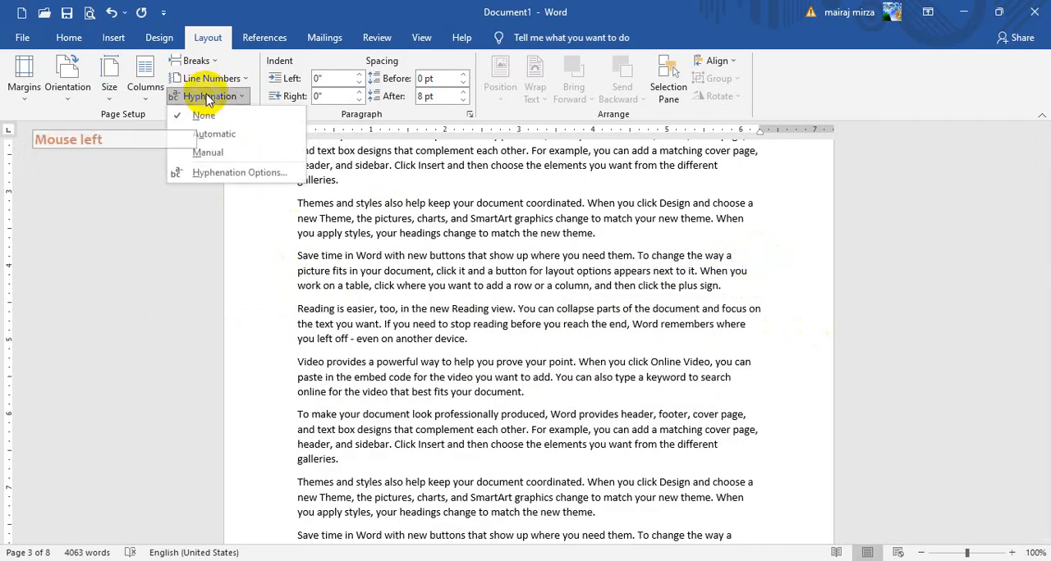
{"action": "left_click", "coordinate": [202, 134]}
{"action": "scroll", "coordinate": [750, 425], "scroll_direction": "down", "scroll_amount": 5}
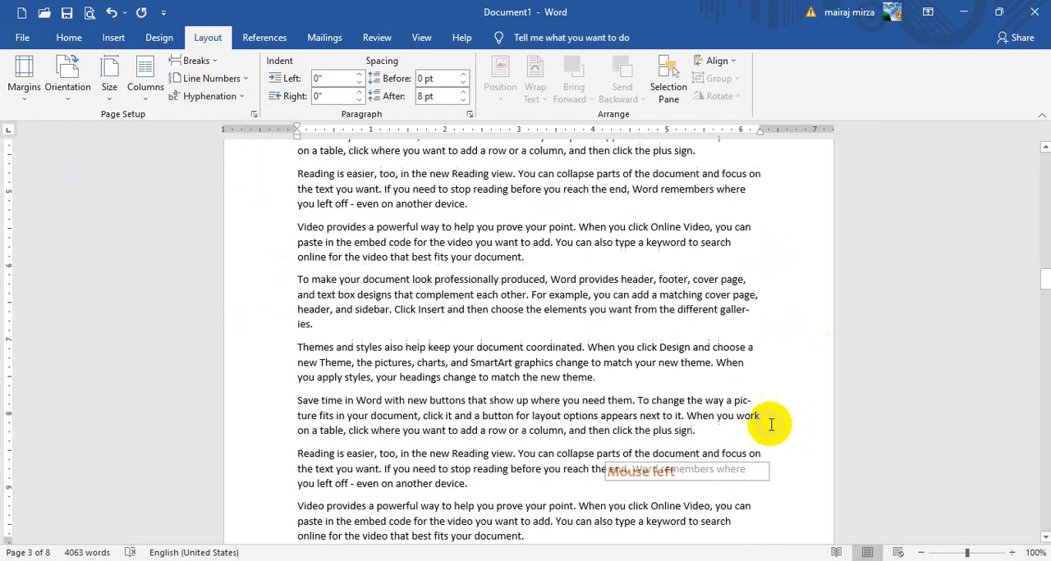
{"action": "scroll", "coordinate": [649, 423], "scroll_direction": "down", "scroll_amount": 8}
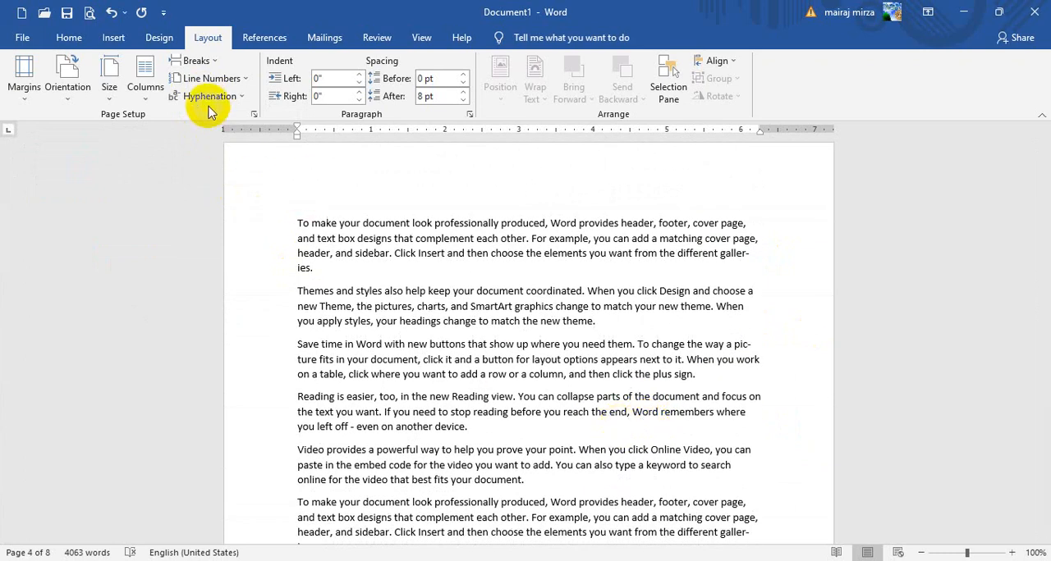
Turn hyphenation off for the document with the None option
{"action": "left_click", "coordinate": [208, 106]}
{"action": "left_click", "coordinate": [205, 117]}
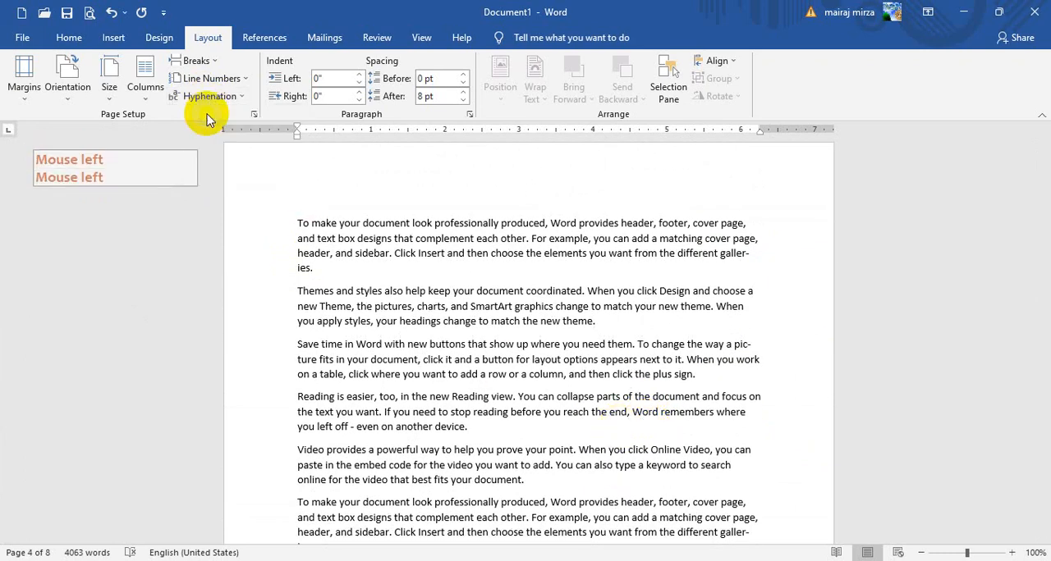
{"action": "left_click", "coordinate": [600, 219]}
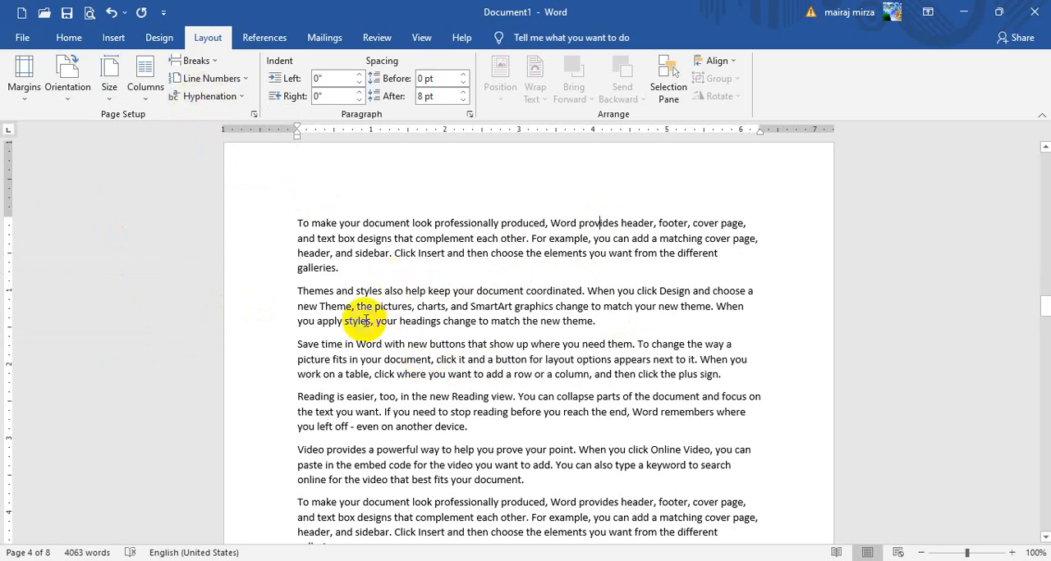
Set the left indent of the first "Themes and styles also help" paragraph on page 1 to 0.6"
{"action": "scroll", "coordinate": [482, 359], "scroll_direction": "down", "scroll_amount": 5}
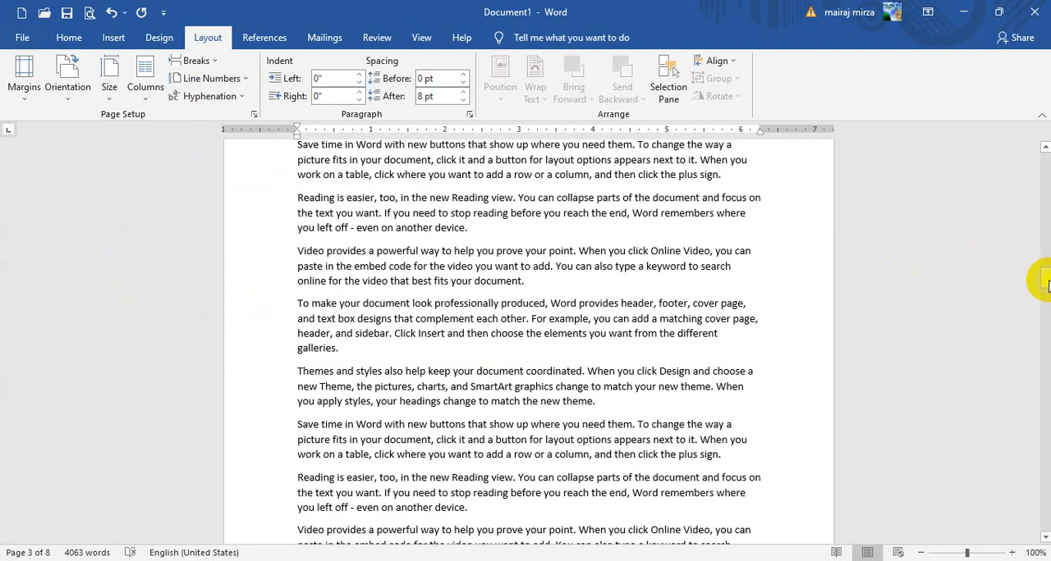
{"action": "left_click_drag", "start_coordinate": [1047, 279], "coordinate": [1044, 140]}
{"action": "scroll", "coordinate": [435, 320], "scroll_direction": "down", "scroll_amount": 4}
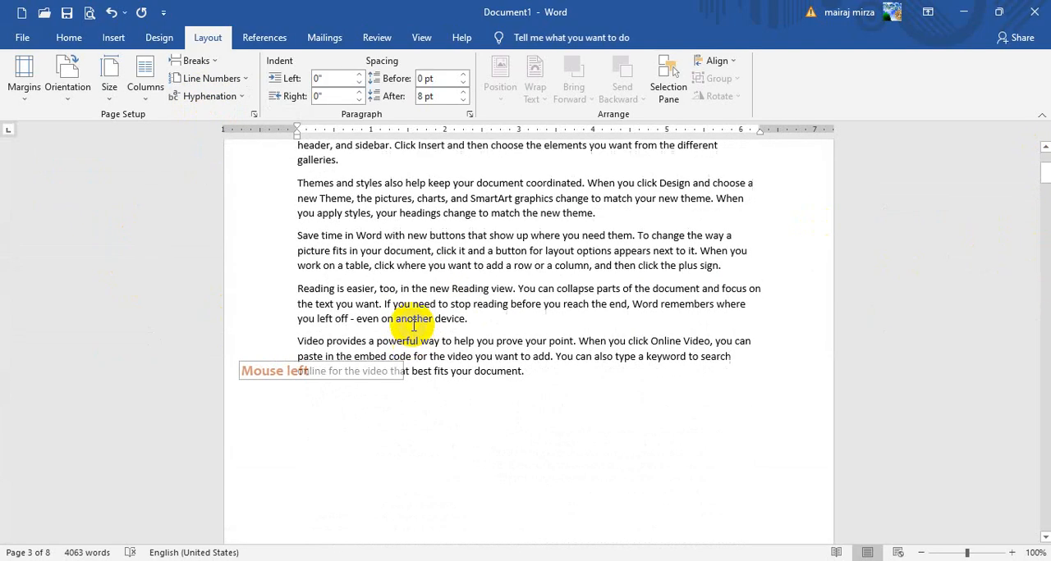
{"action": "scroll", "coordinate": [402, 346], "scroll_direction": "up", "scroll_amount": 4}
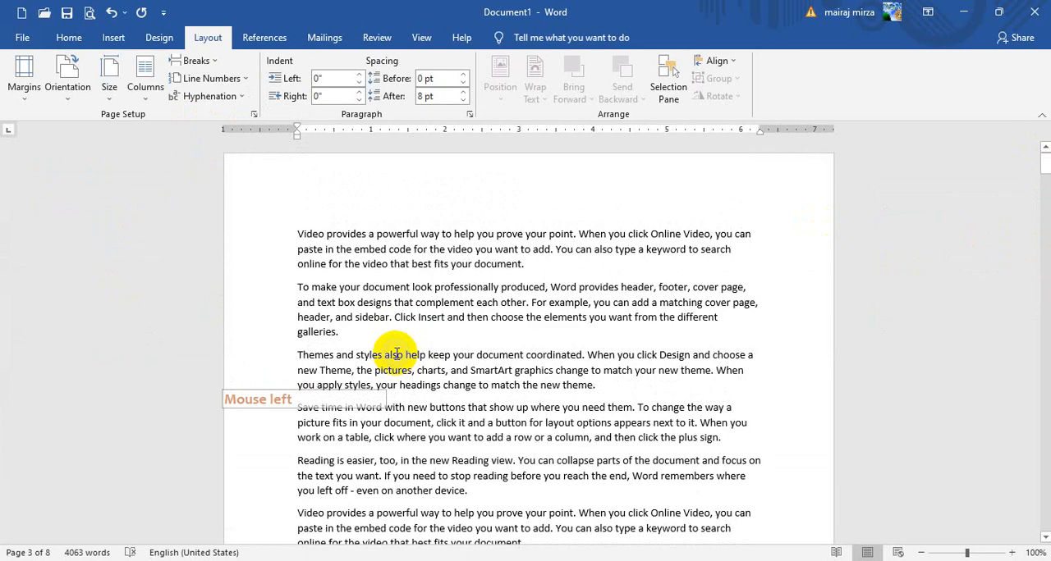
{"action": "left_click", "coordinate": [298, 355]}
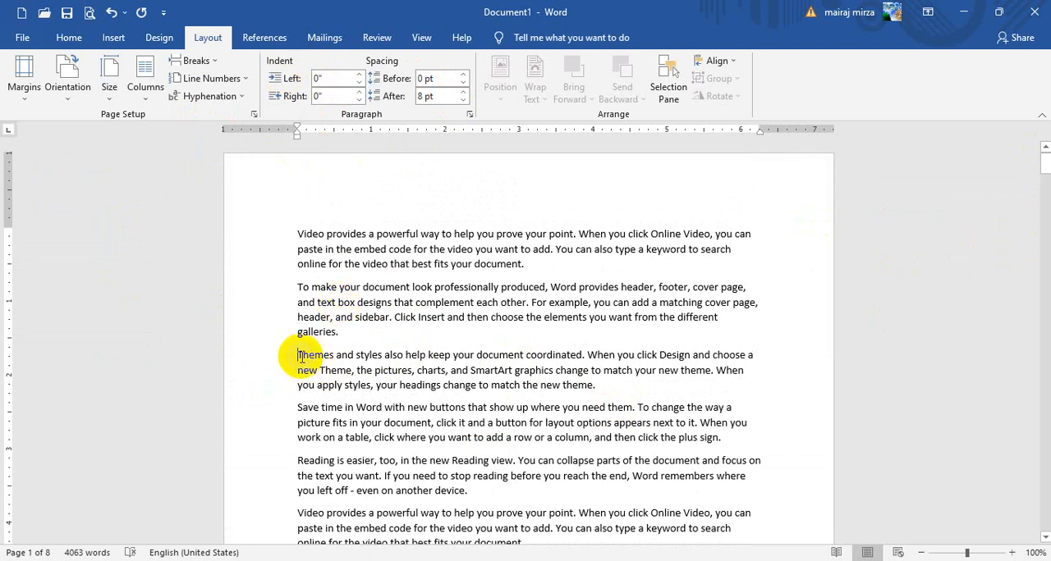
{"action": "left_click", "coordinate": [359, 75]}
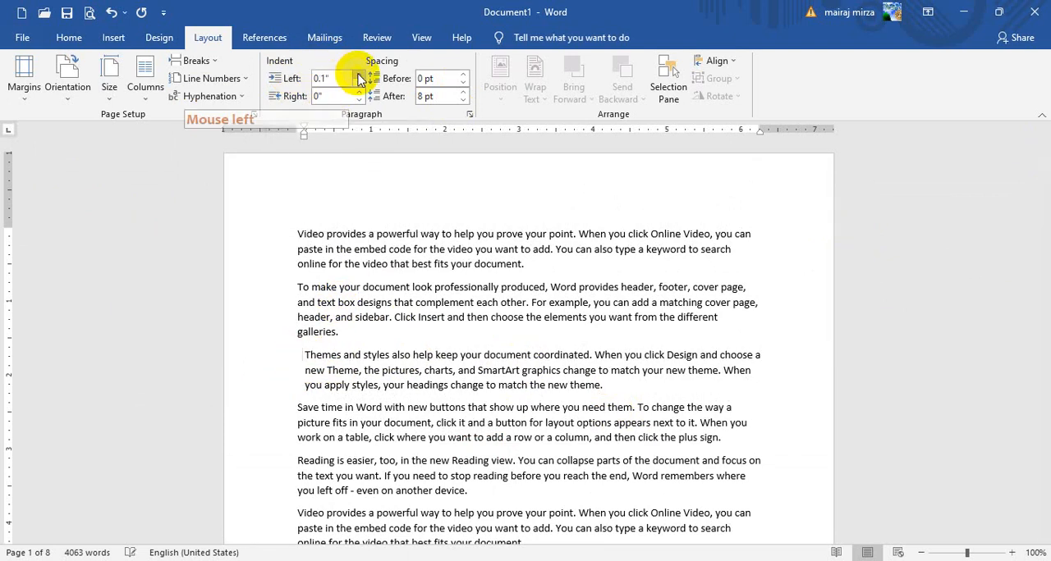
{"action": "left_click", "coordinate": [359, 74]}
{"action": "left_click", "coordinate": [359, 74]}
{"action": "left_click", "coordinate": [358, 75]}
{"action": "left_click", "coordinate": [358, 74]}
Set the indents of the first "Themes and styles also help" paragraph on page 1 to 1" left and 1.1" right
{"action": "left_click", "coordinate": [359, 74]}
{"action": "left_click", "coordinate": [359, 75]}
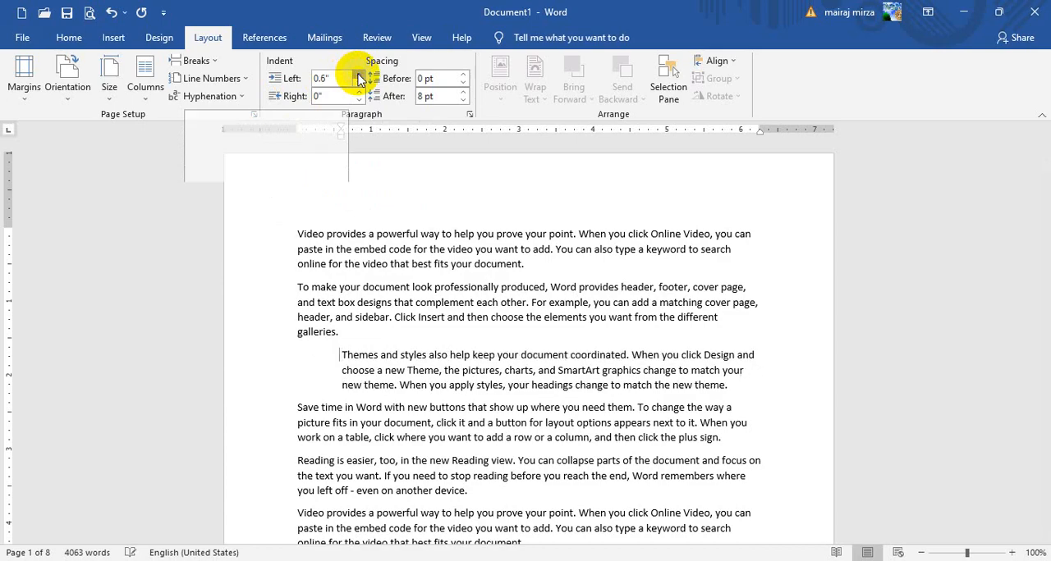
{"action": "left_click", "coordinate": [359, 75]}
{"action": "left_click", "coordinate": [359, 74]}
{"action": "left_click", "coordinate": [358, 75]}
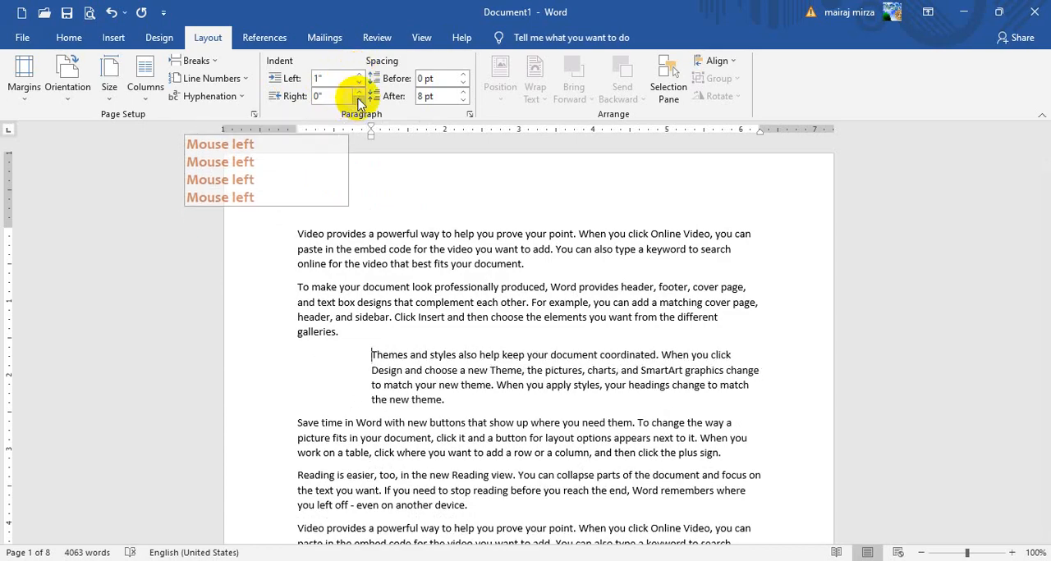
{"action": "left_click", "coordinate": [359, 93]}
{"action": "left_click", "coordinate": [358, 92]}
{"action": "left_click", "coordinate": [359, 93]}
{"action": "left_click", "coordinate": [359, 93]}
{"action": "left_click", "coordinate": [359, 92]}
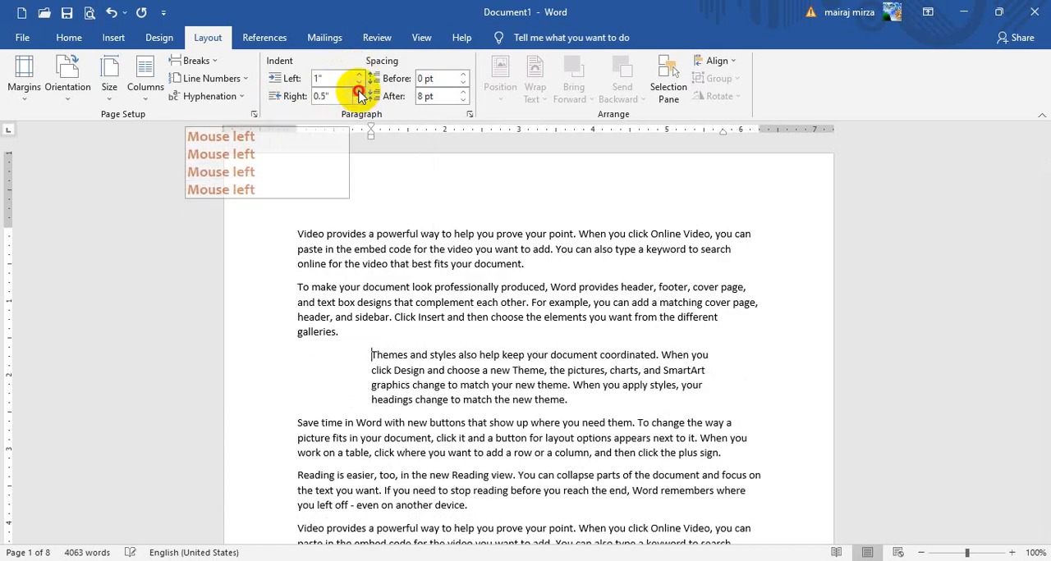
{"action": "left_click", "coordinate": [359, 92]}
{"action": "left_click", "coordinate": [359, 93]}
{"action": "left_click", "coordinate": [359, 93]}
{"action": "left_click", "coordinate": [359, 92]}
{"action": "left_click", "coordinate": [358, 93]}
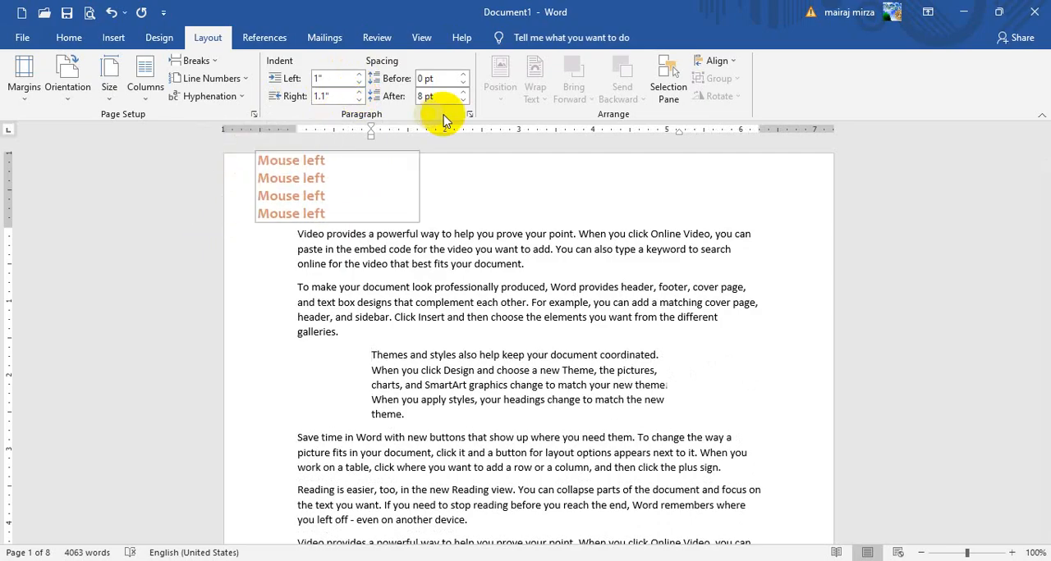
Set the spacing of the indented "Themes and styles also help" paragraph on page 1 to 42 pt before and 48 pt after
{"action": "left_click", "coordinate": [463, 74]}
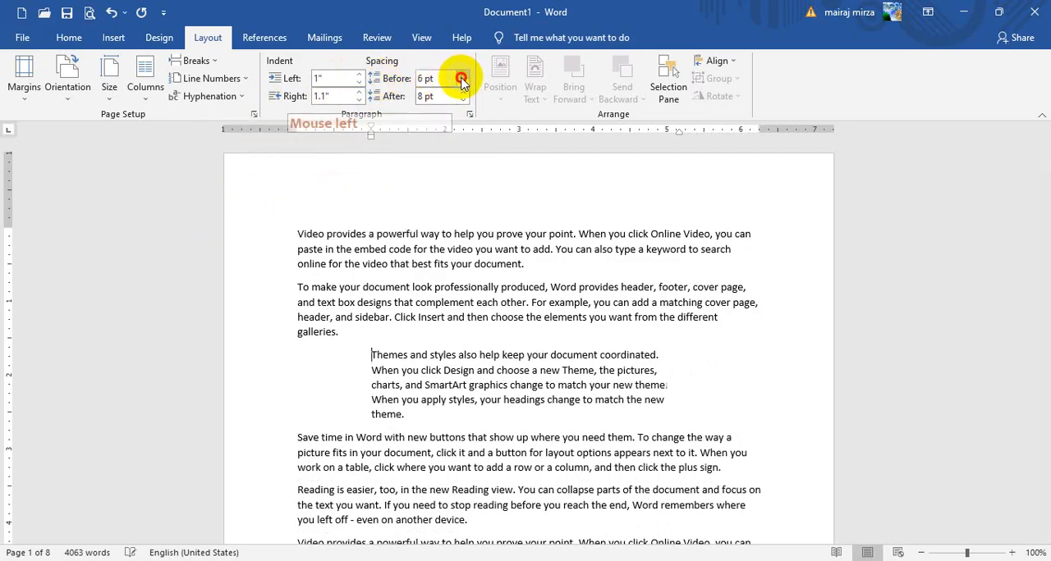
{"action": "left_click", "coordinate": [463, 75]}
{"action": "left_click", "coordinate": [463, 75]}
{"action": "left_click", "coordinate": [463, 75]}
{"action": "left_click", "coordinate": [463, 75]}
{"action": "left_click", "coordinate": [463, 74]}
{"action": "left_click", "coordinate": [463, 75]}
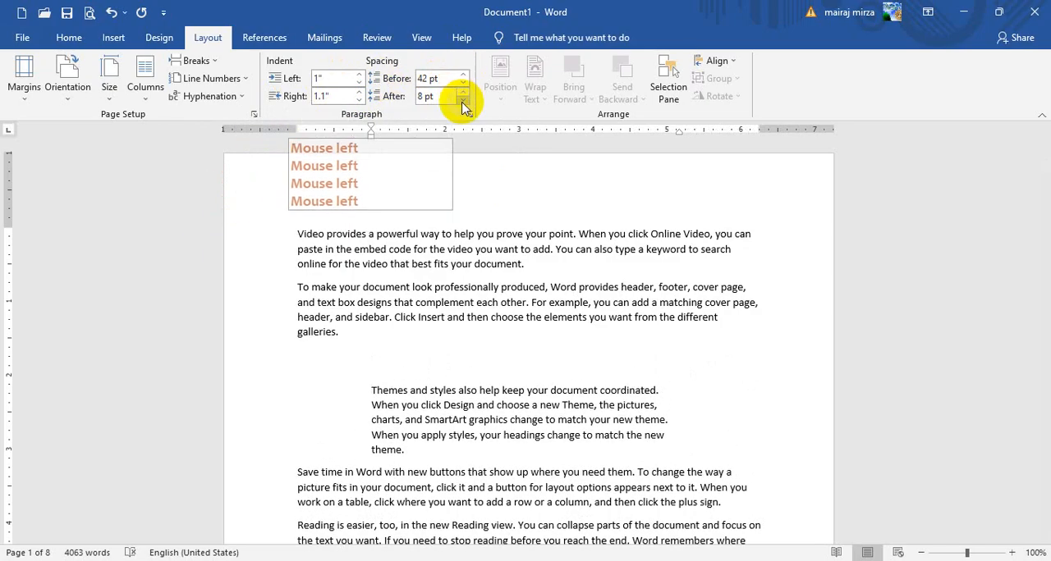
{"action": "left_click", "coordinate": [463, 92]}
{"action": "left_click", "coordinate": [463, 92]}
{"action": "left_click", "coordinate": [463, 92]}
{"action": "left_click", "coordinate": [463, 91]}
{"action": "left_click", "coordinate": [463, 93]}
{"action": "left_click", "coordinate": [463, 92]}
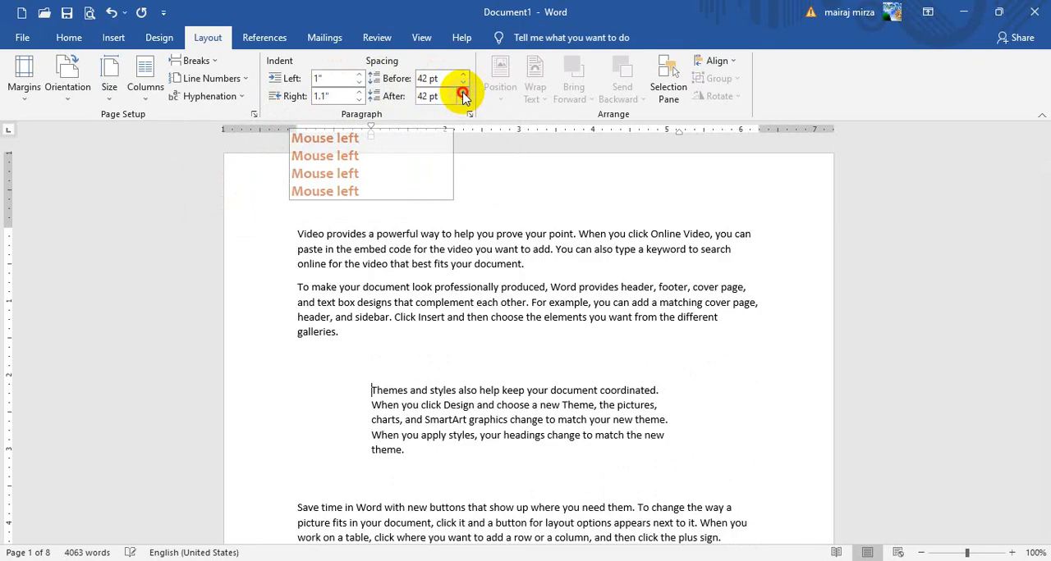
{"action": "left_click", "coordinate": [463, 93]}
Set the spacing of the "Reading is easier, too" paragraph near the start of page 2 to 30 pt before and 36 pt after
{"action": "scroll", "coordinate": [462, 263], "scroll_direction": "down", "scroll_amount": 10}
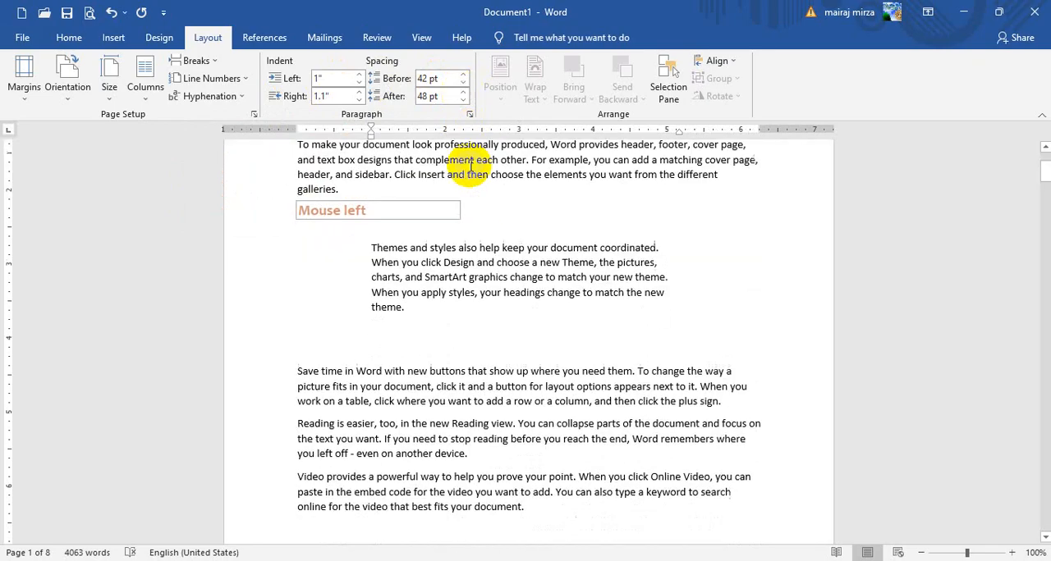
{"action": "scroll", "coordinate": [421, 368], "scroll_direction": "down", "scroll_amount": 5}
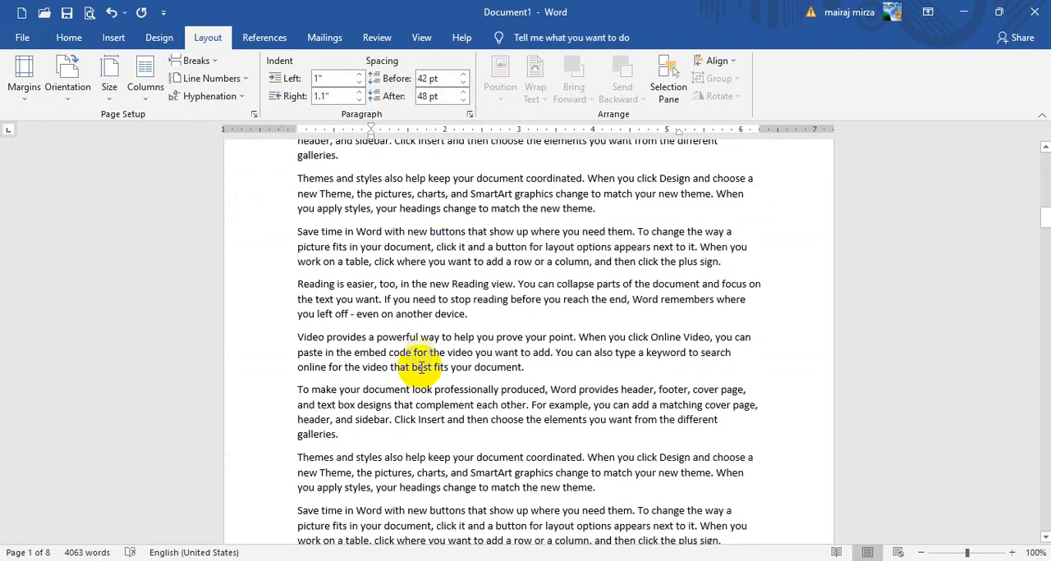
{"action": "left_click", "coordinate": [332, 298]}
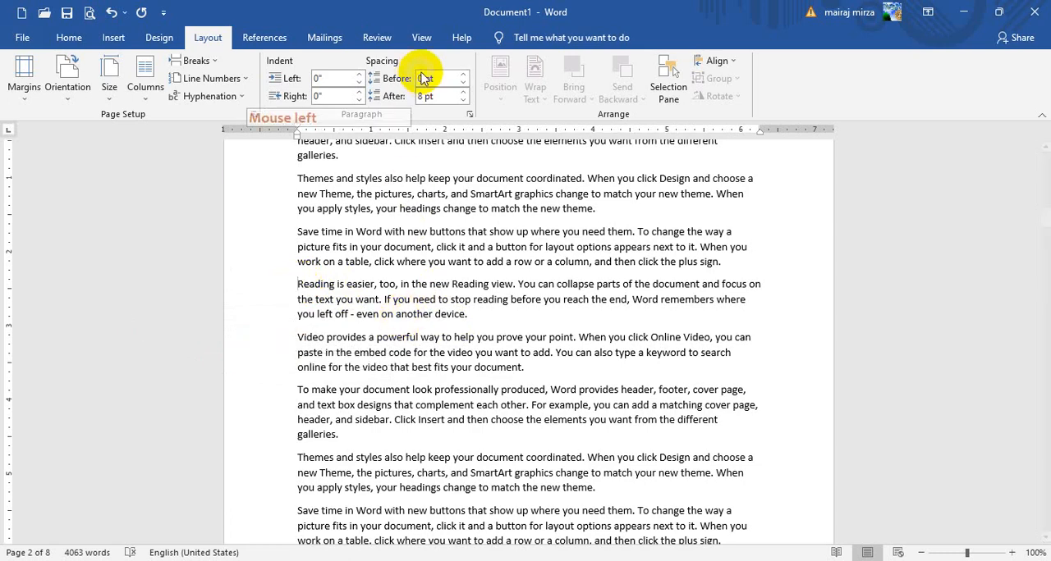
{"action": "left_click", "coordinate": [463, 75]}
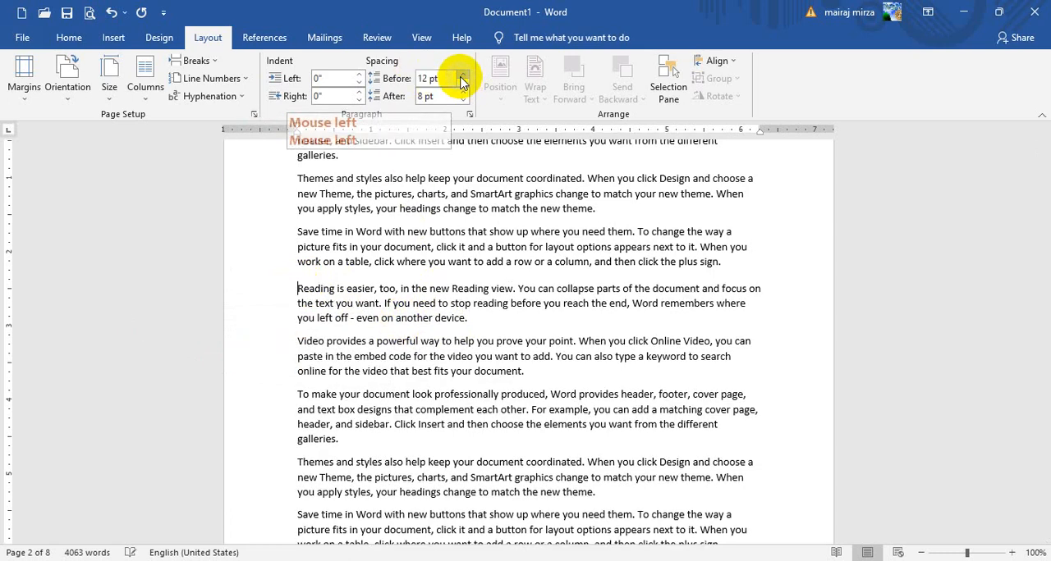
{"action": "left_click", "coordinate": [462, 75]}
{"action": "left_click", "coordinate": [462, 75]}
{"action": "left_click", "coordinate": [462, 75]}
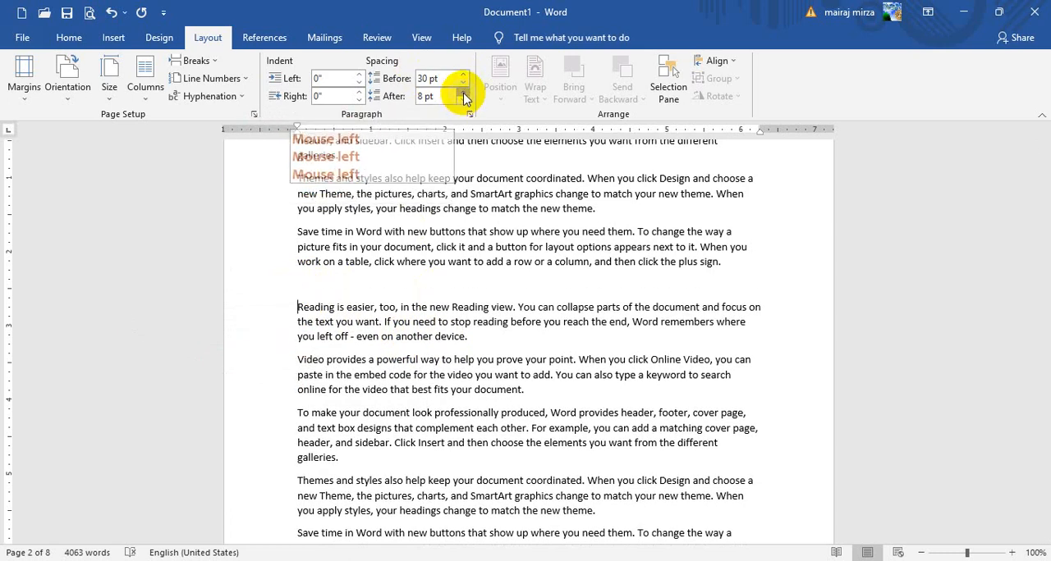
{"action": "left_click", "coordinate": [463, 92]}
{"action": "left_click", "coordinate": [463, 93]}
{"action": "left_click", "coordinate": [463, 93]}
{"action": "left_click", "coordinate": [463, 93]}
{"action": "left_click", "coordinate": [463, 92]}
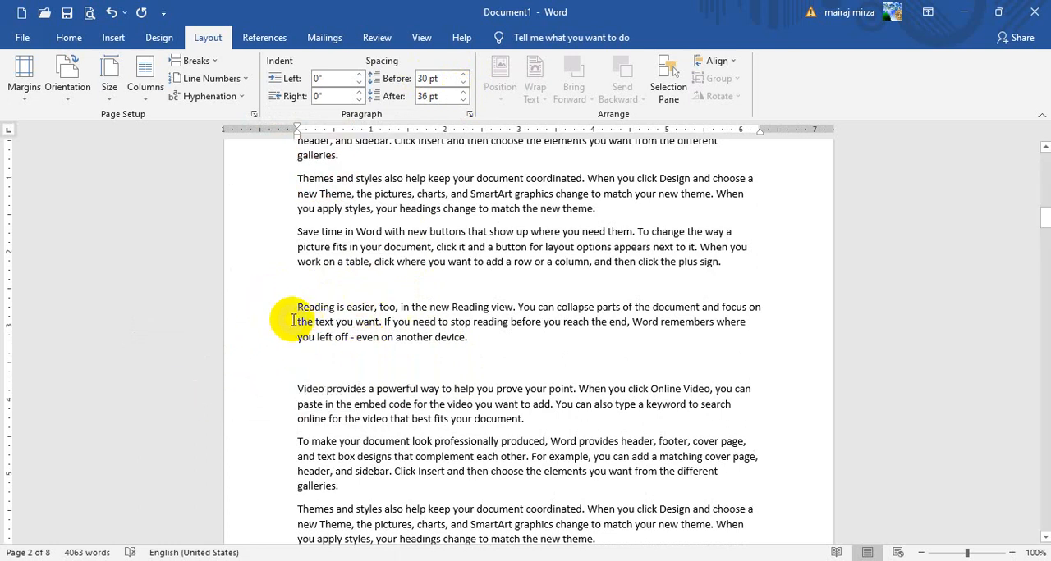
Increase the left indent of the "Reading is easier, too" paragraph on page 2 to 2"
{"action": "left_click", "coordinate": [359, 75]}
{"action": "left_click", "coordinate": [358, 75]}
{"action": "left_click", "coordinate": [358, 74]}
{"action": "left_click", "coordinate": [359, 74]}
{"action": "left_click", "coordinate": [358, 75]}
{"action": "left_click", "coordinate": [359, 75]}
{"action": "left_click", "coordinate": [359, 75]}
{"action": "left_click", "coordinate": [359, 74]}
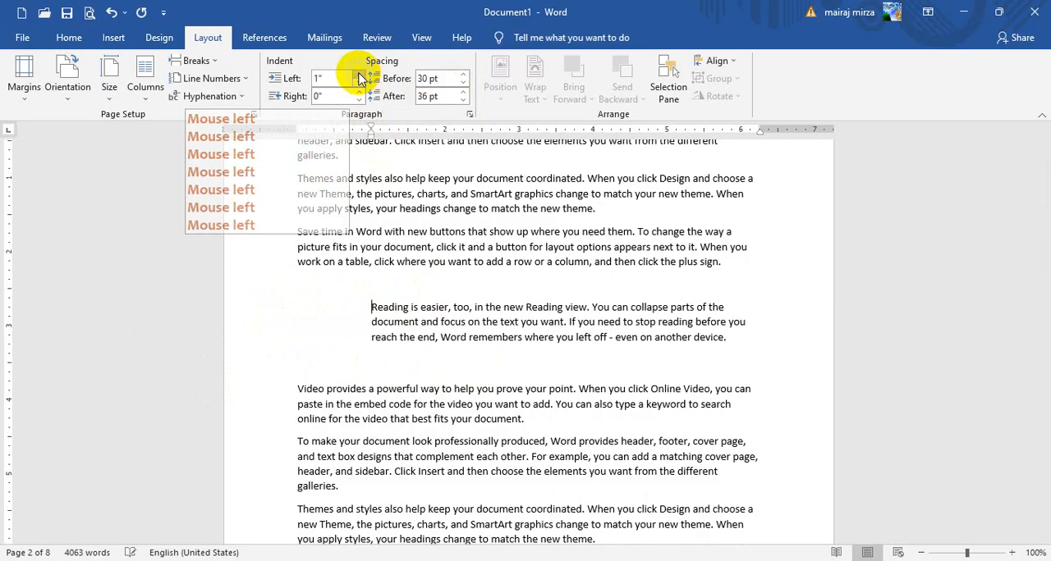
{"action": "left_click", "coordinate": [358, 75]}
{"action": "left_click", "coordinate": [359, 75]}
{"action": "left_click", "coordinate": [359, 75]}
{"action": "left_click", "coordinate": [358, 75]}
{"action": "left_click", "coordinate": [359, 74]}
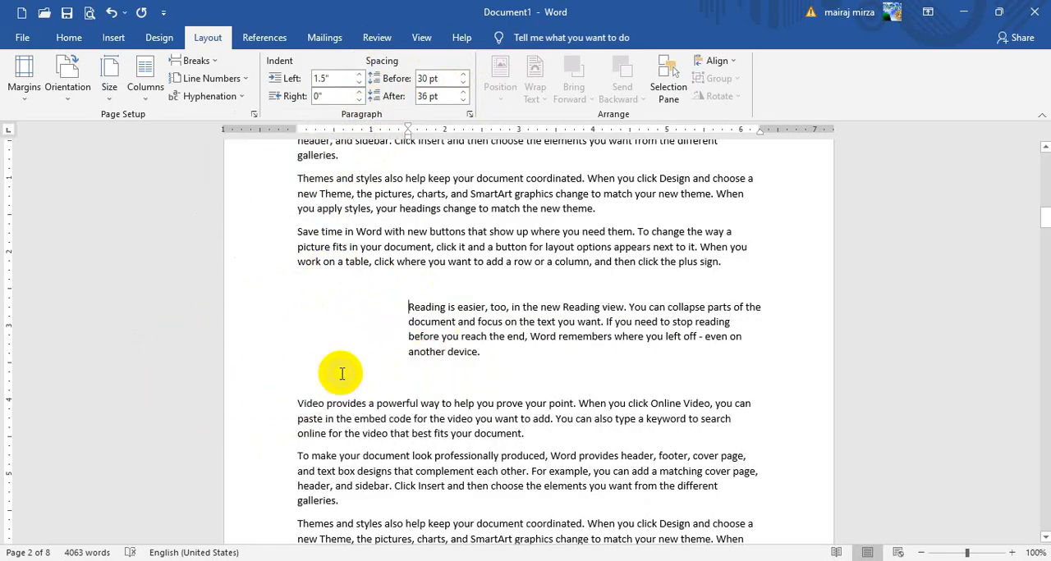
{"action": "left_click", "coordinate": [359, 75]}
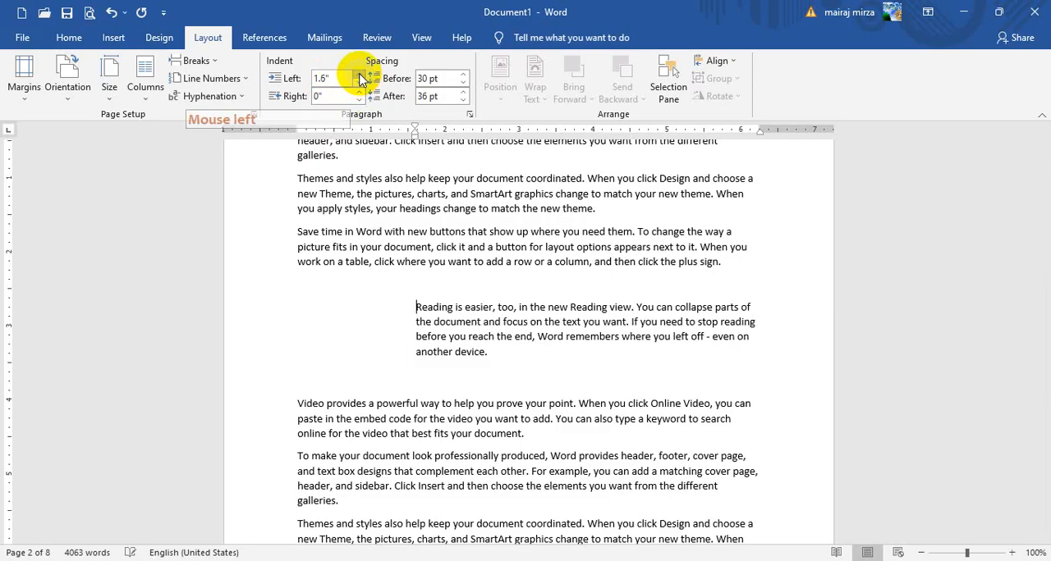
{"action": "left_click", "coordinate": [359, 74]}
{"action": "left_click", "coordinate": [360, 74]}
{"action": "left_click", "coordinate": [359, 75]}
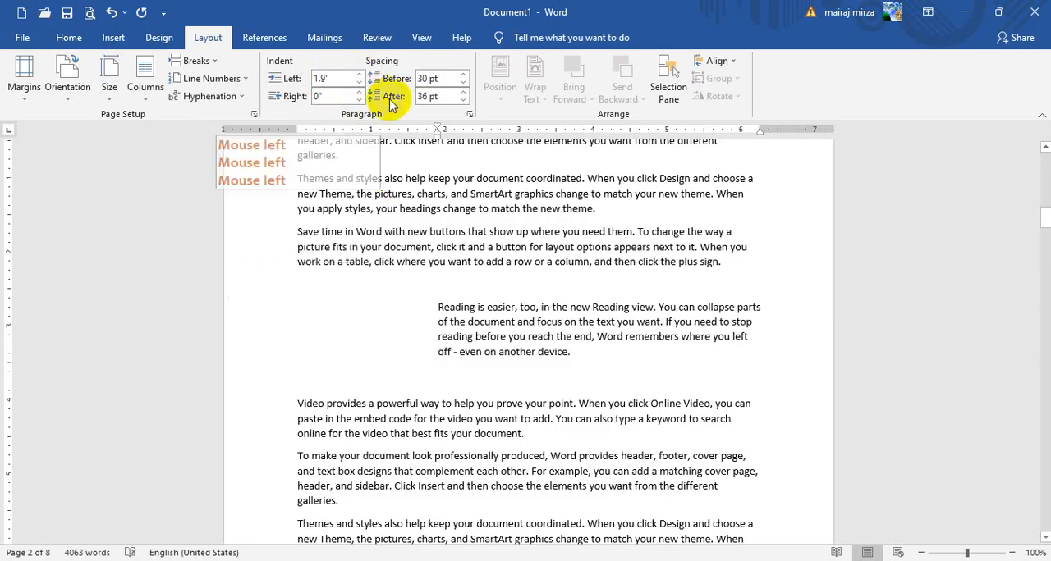
{"action": "left_click", "coordinate": [359, 75]}
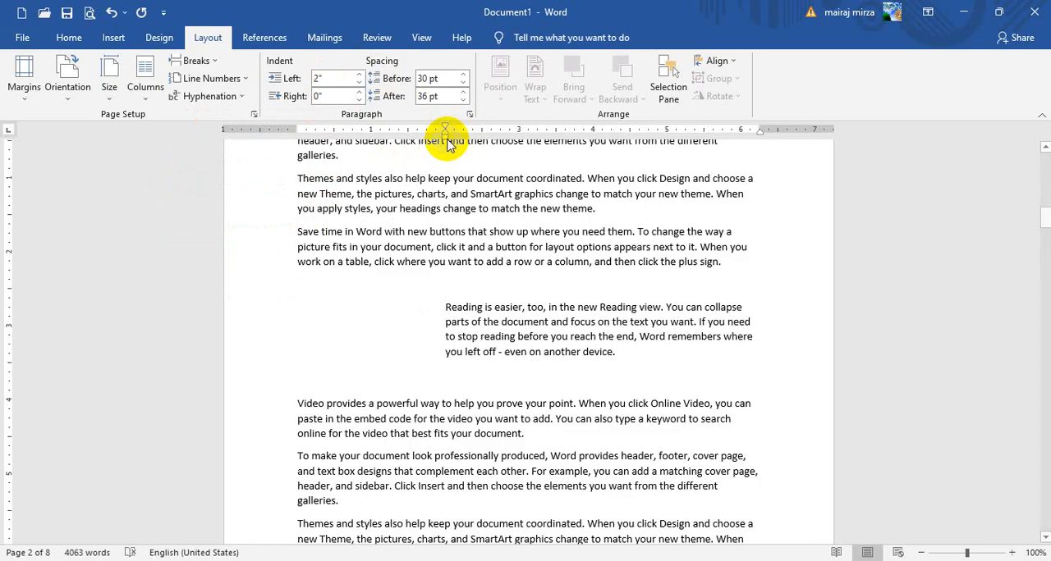
Bring the "Reading is easier, too" paragraph's left indent back to 0" on the ruler and move its right indent slightly inward
{"action": "left_click_drag", "start_coordinate": [413, 142], "coordinate": [297, 138]}
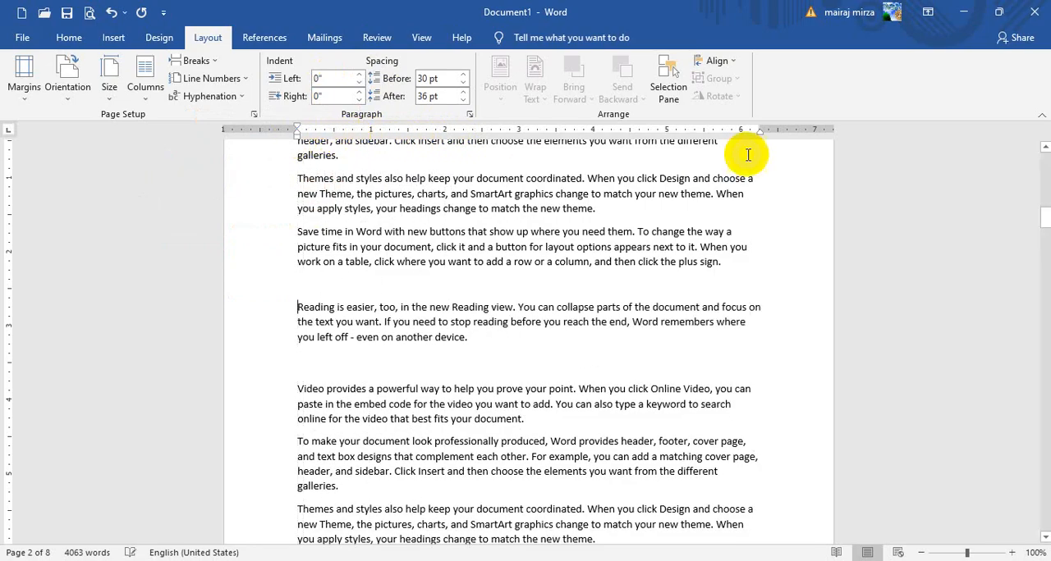
{"action": "mouse_move", "coordinate": [749, 134]}
{"action": "left_mouse_down"}
{"action": "mouse_move", "coordinate": [399, 139]}
{"action": "mouse_move", "coordinate": [510, 154]}
{"action": "mouse_move", "coordinate": [726, 220]}
{"action": "mouse_move", "coordinate": [758, 157]}
{"action": "left_mouse_up"}
{"action": "left_click", "coordinate": [364, 253]}
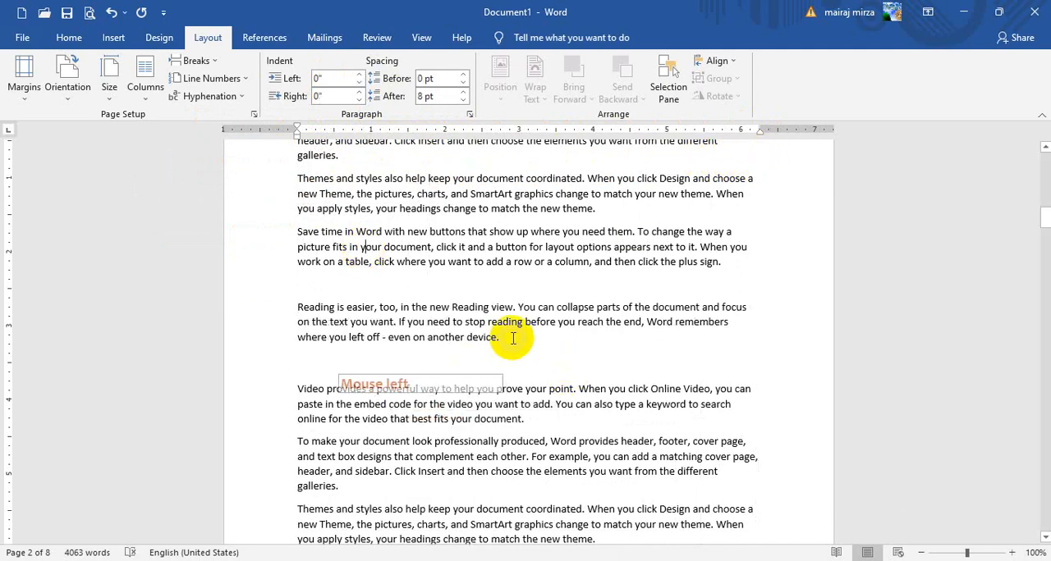
Draw a Plaque shape about 1.67" high and 1.78" wide over the text below the "Reading is easier, too" paragraph on page 2
{"action": "scroll", "coordinate": [512, 337], "scroll_direction": "up", "scroll_amount": 10}
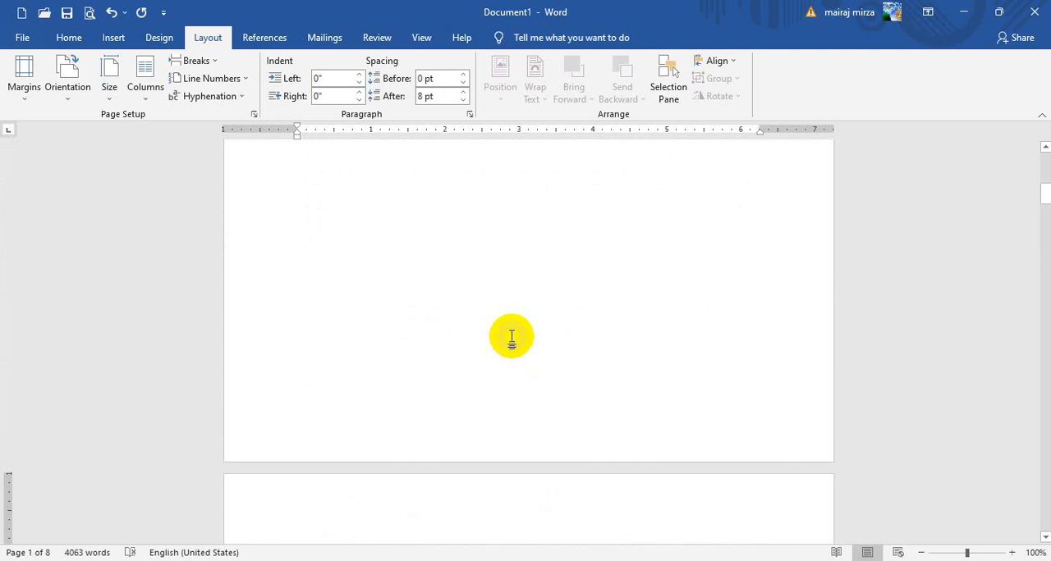
{"action": "scroll", "coordinate": [512, 337], "scroll_direction": "up", "scroll_amount": 8}
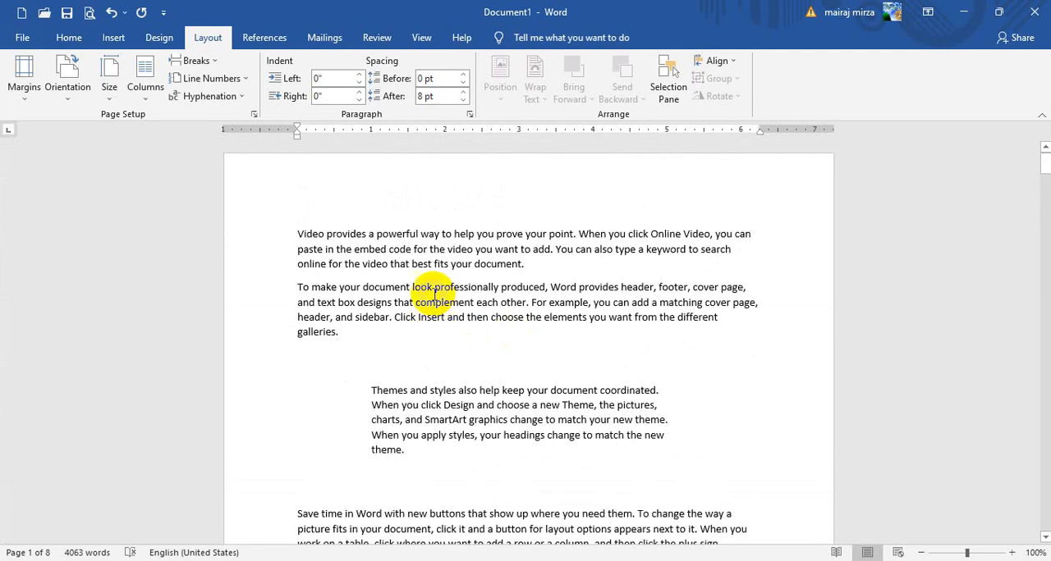
{"action": "left_click", "coordinate": [434, 263]}
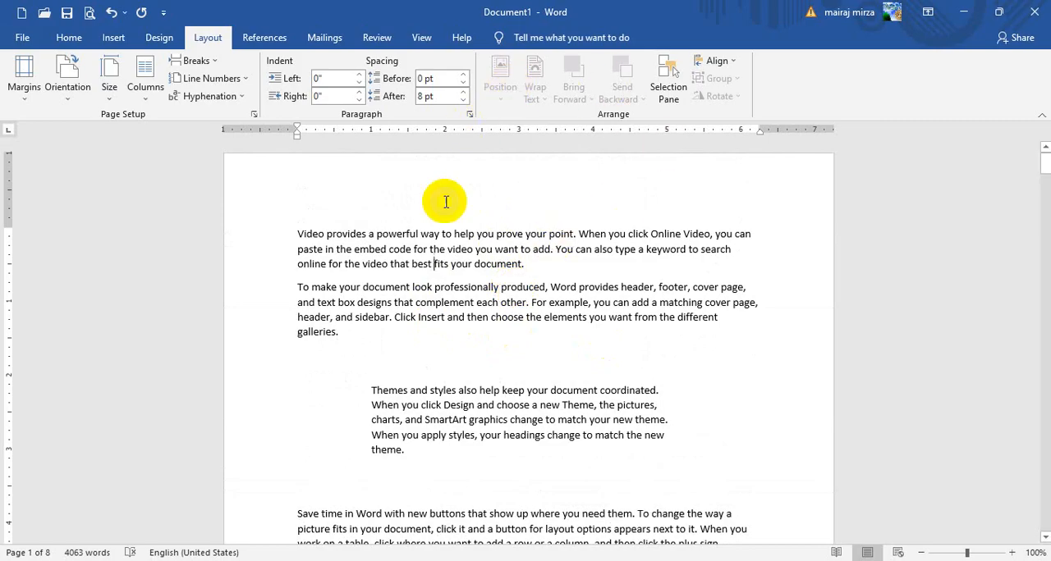
{"action": "left_click", "coordinate": [114, 39]}
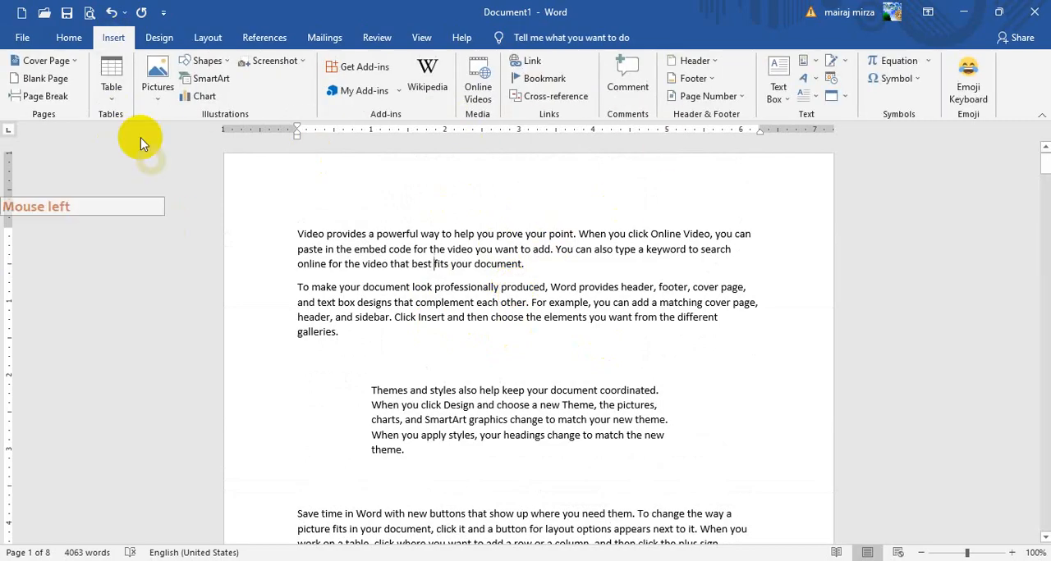
{"action": "left_click", "coordinate": [203, 62]}
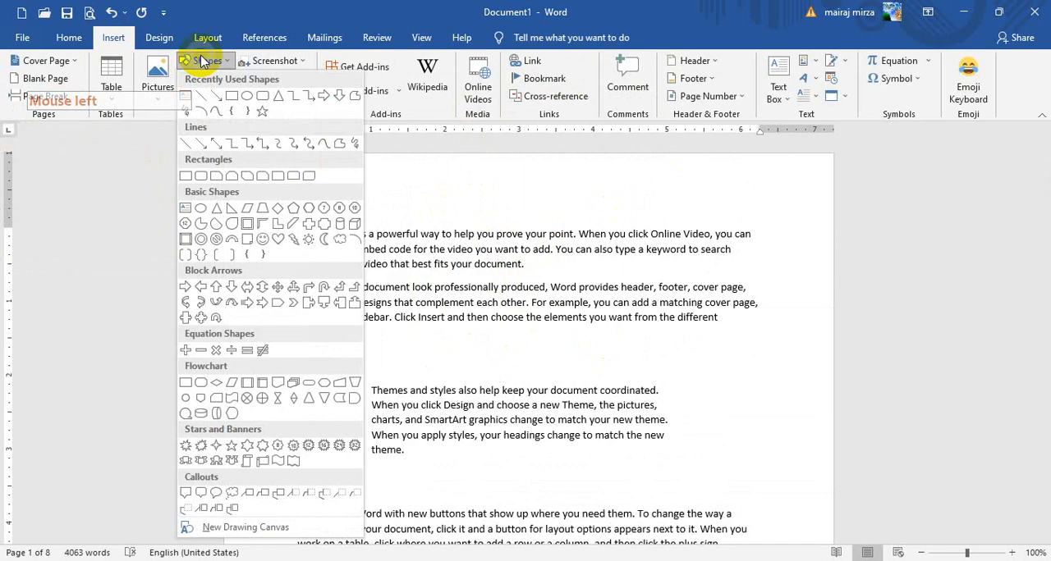
{"action": "left_click", "coordinate": [337, 229]}
{"action": "scroll", "coordinate": [535, 306], "scroll_direction": "down", "scroll_amount": 10}
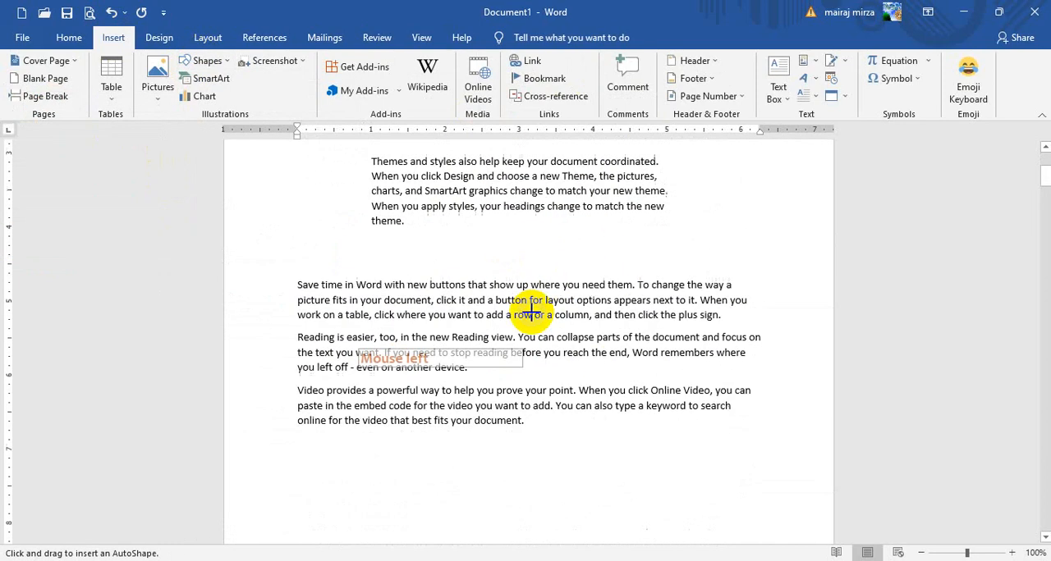
{"action": "scroll", "coordinate": [516, 328], "scroll_direction": "down", "scroll_amount": 5}
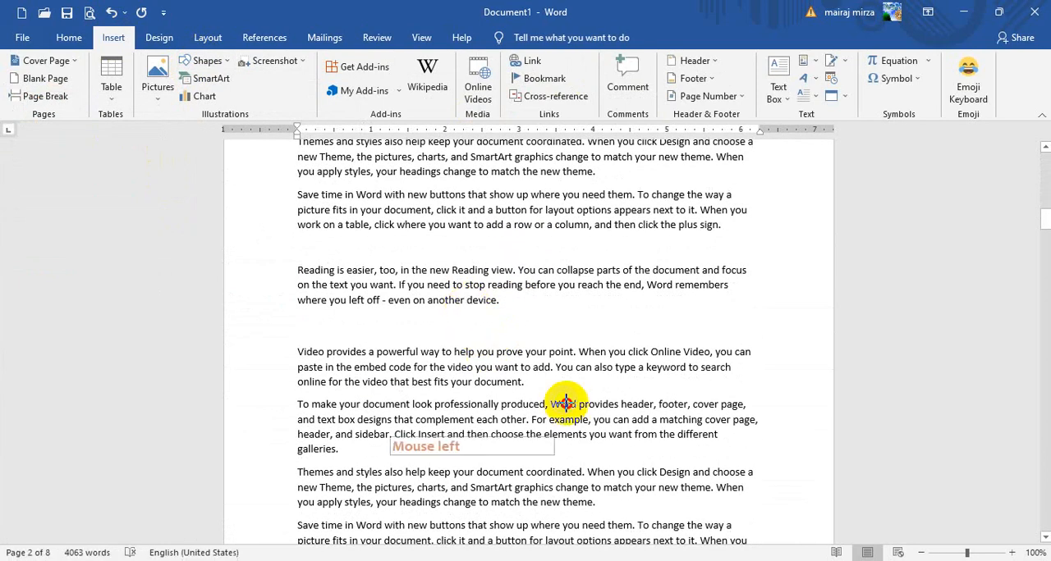
{"action": "left_click_drag", "start_coordinate": [565, 404], "coordinate": [599, 427]}
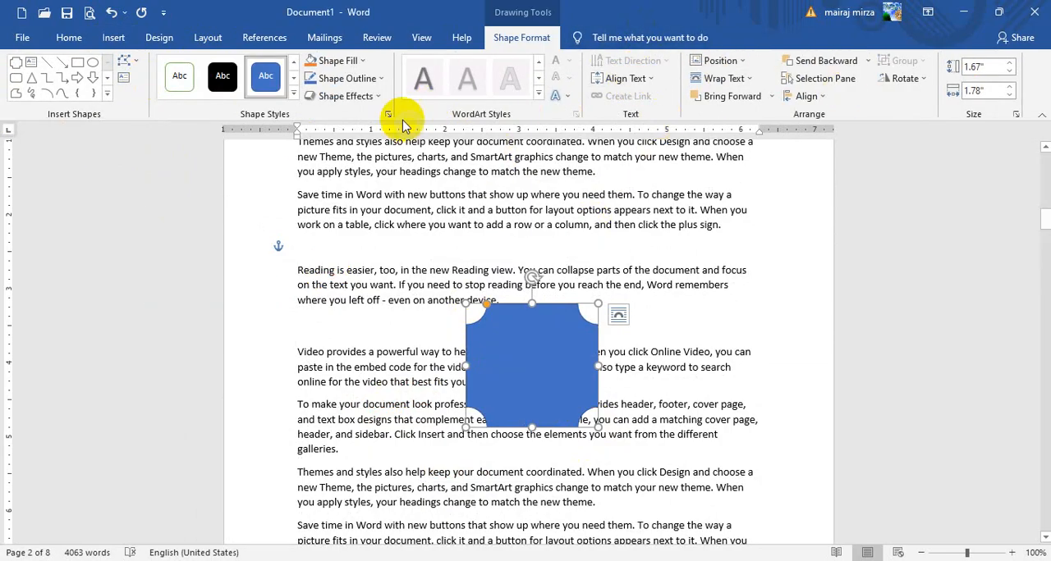
Position the plaque shape at the top center of page 2 with square text wrapping
{"action": "left_click", "coordinate": [205, 38]}
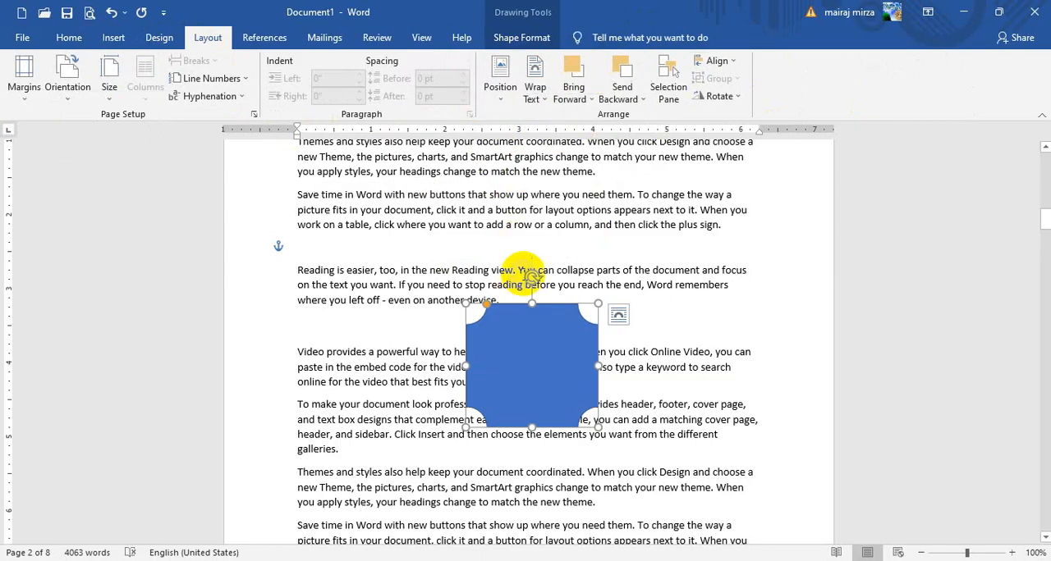
{"action": "scroll", "coordinate": [703, 355], "scroll_direction": "down", "scroll_amount": 1}
{"action": "left_click", "coordinate": [922, 553]}
{"action": "left_click", "coordinate": [922, 554]}
{"action": "left_click", "coordinate": [922, 554]}
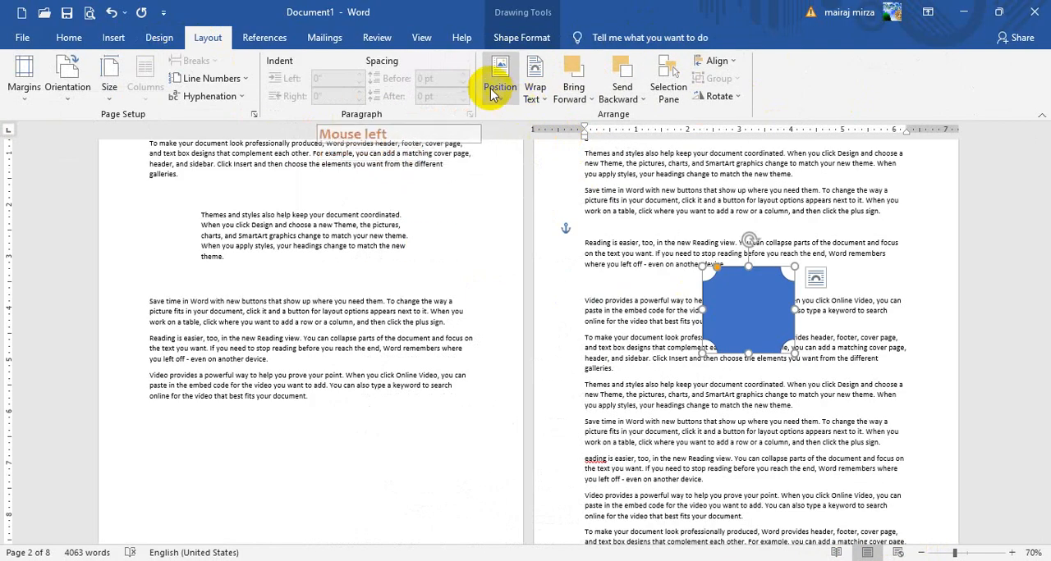
{"action": "left_click", "coordinate": [495, 90]}
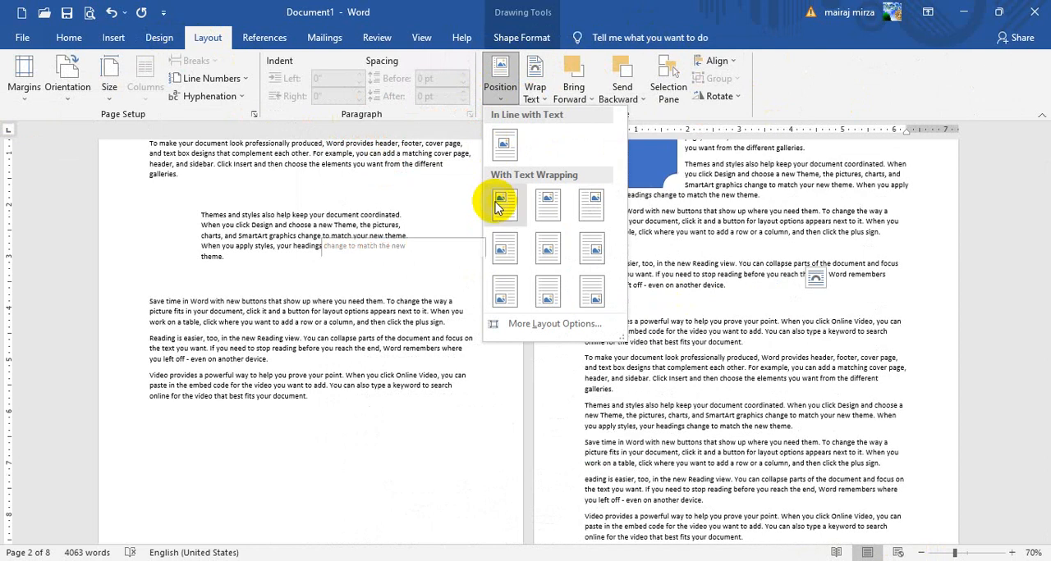
{"action": "left_click", "coordinate": [547, 201]}
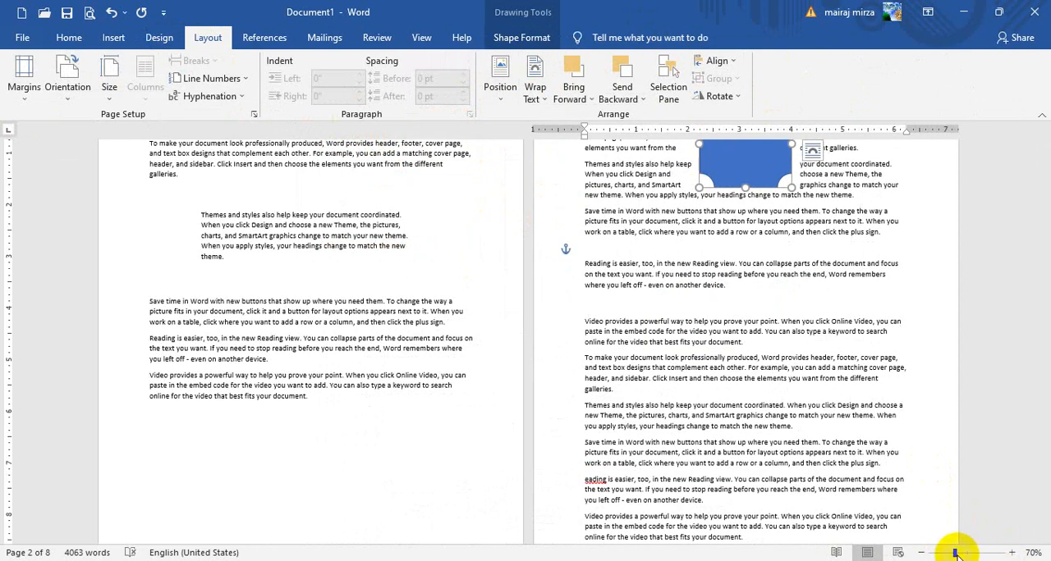
Position the plaque shape in the middle center of page 2 with square text wrapping
{"action": "left_click", "coordinate": [921, 553]}
{"action": "left_click", "coordinate": [922, 553]}
{"action": "left_click", "coordinate": [922, 553]}
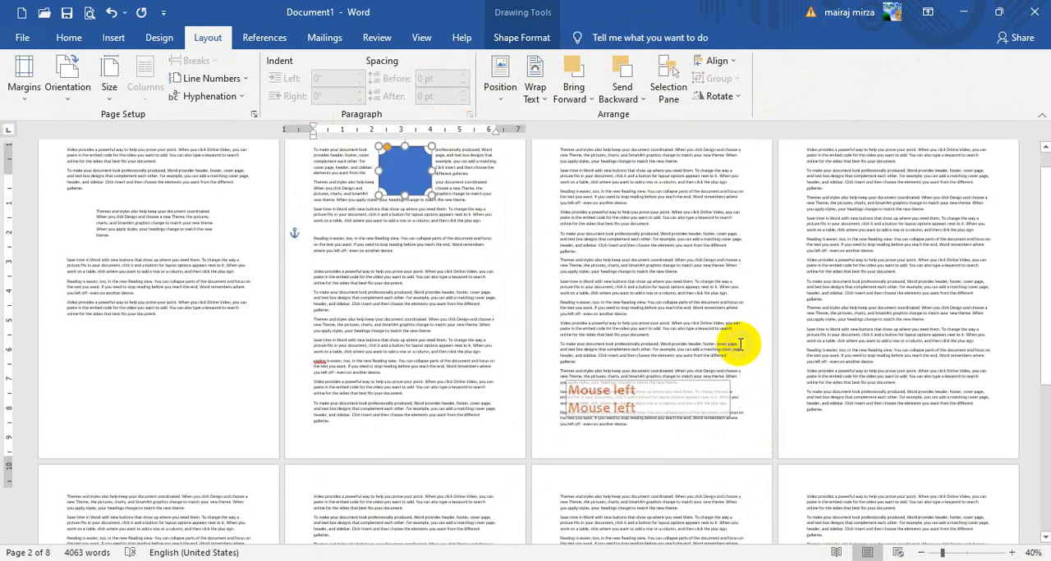
{"action": "left_click", "coordinate": [498, 86]}
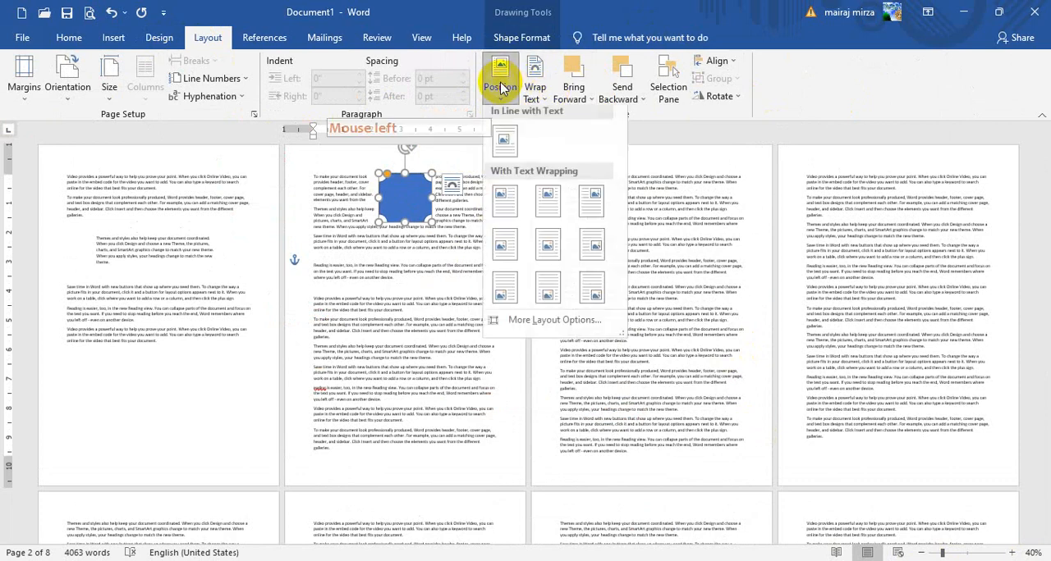
{"action": "left_click", "coordinate": [548, 253]}
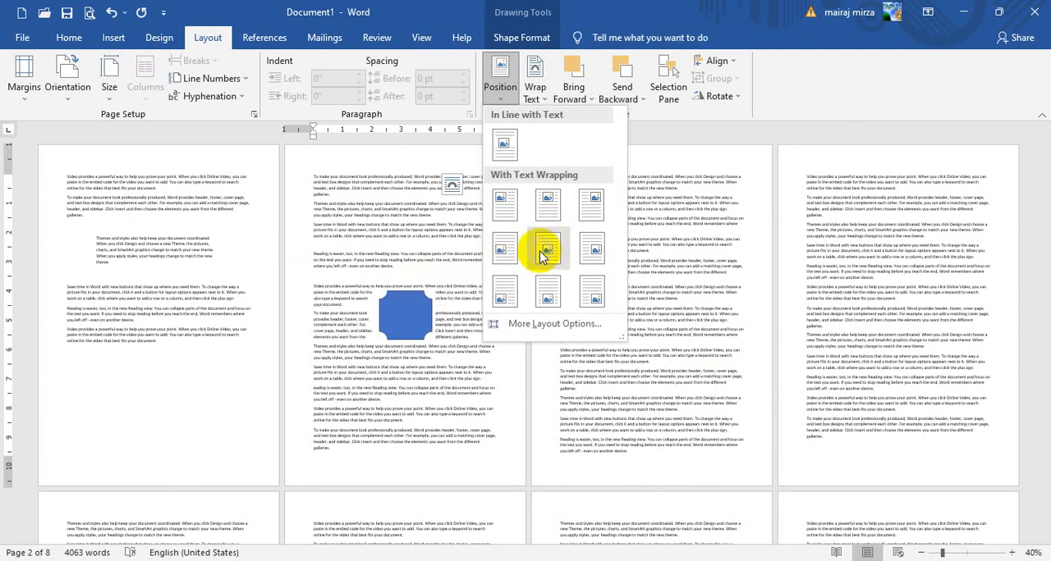
{"action": "left_click", "coordinate": [542, 255]}
Set the plaque shape's text wrapping to In Front of Text and move it slightly up and left over the page 2 text
{"action": "left_click", "coordinate": [533, 93]}
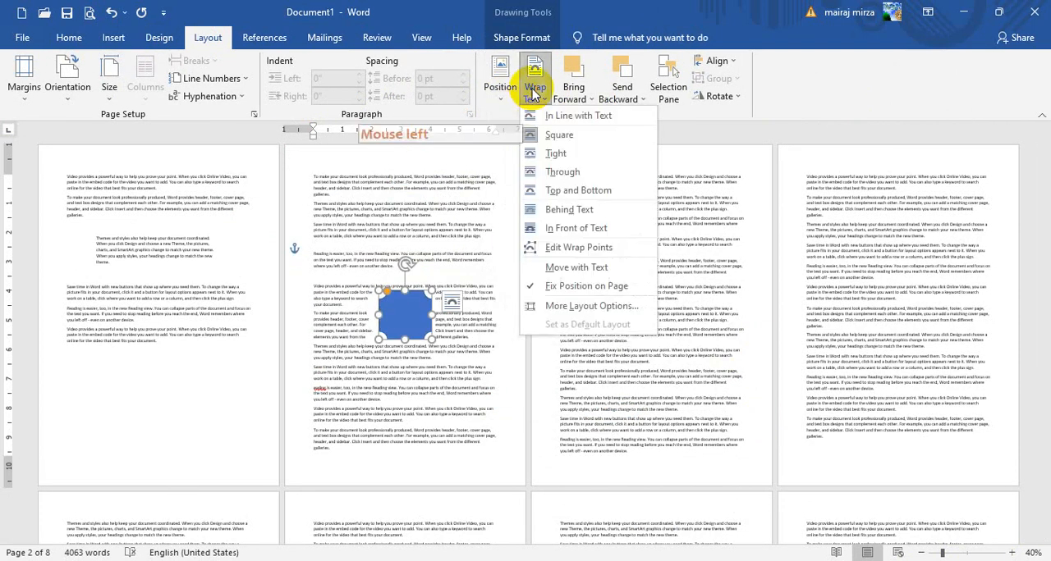
{"action": "left_click", "coordinate": [574, 229]}
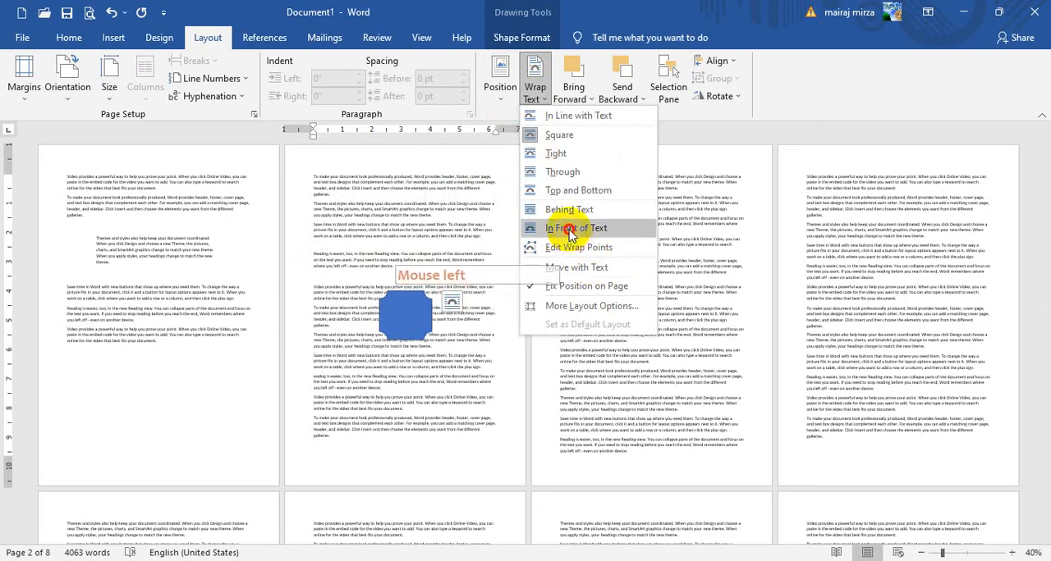
{"action": "left_click", "coordinate": [1011, 553]}
{"action": "left_click", "coordinate": [1011, 553]}
{"action": "left_click", "coordinate": [1011, 553]}
{"action": "left_click", "coordinate": [1011, 553]}
{"action": "left_click", "coordinate": [1012, 553]}
{"action": "left_click", "coordinate": [1011, 553]}
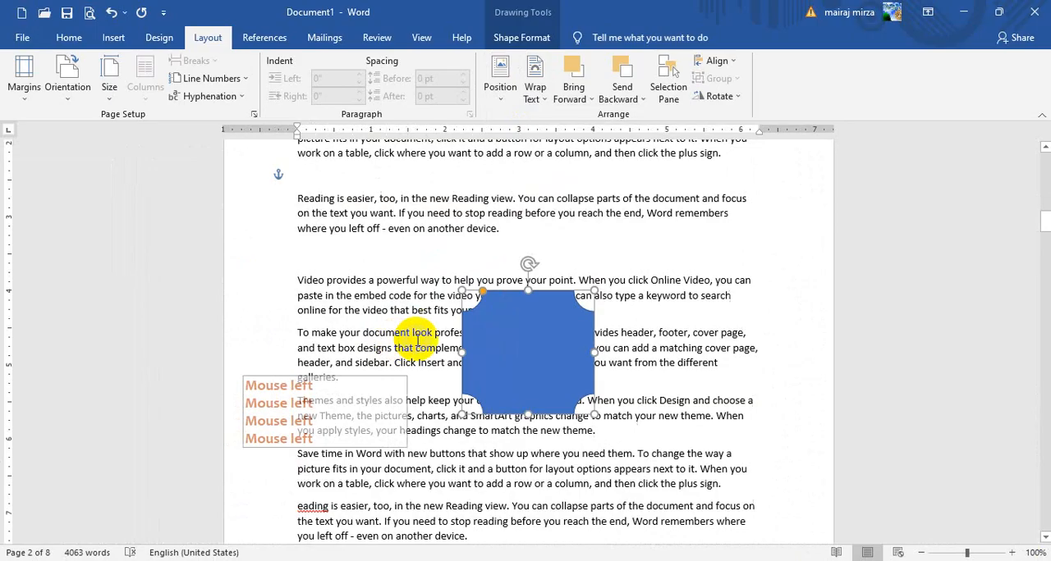
{"action": "left_click_drag", "start_coordinate": [504, 308], "coordinate": [491, 280]}
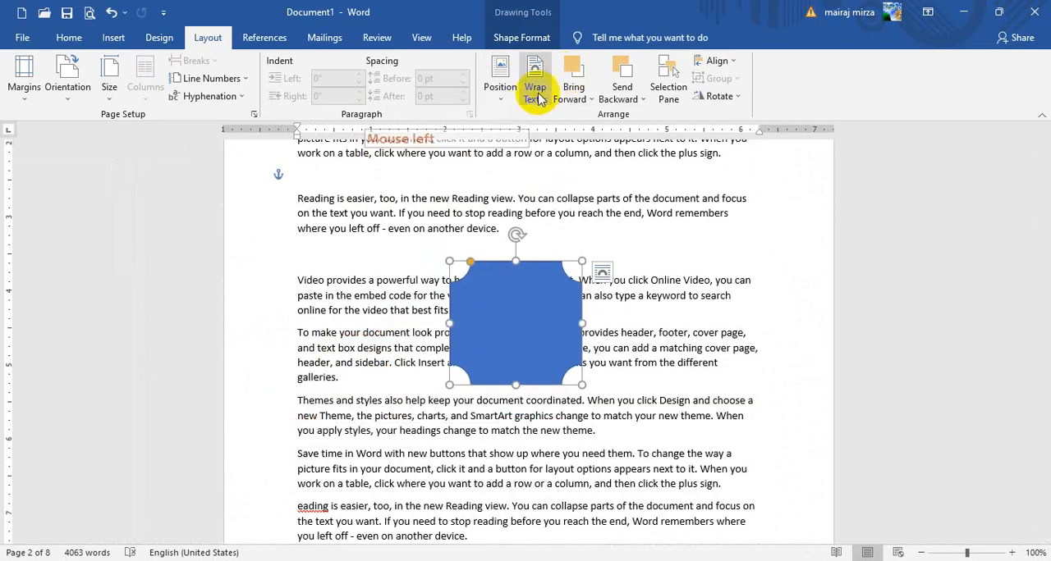
Try the Behind Text wrapping on the plaque shape, followed by Top and Bottom wrapping
{"action": "left_click", "coordinate": [536, 91]}
{"action": "left_click", "coordinate": [543, 207]}
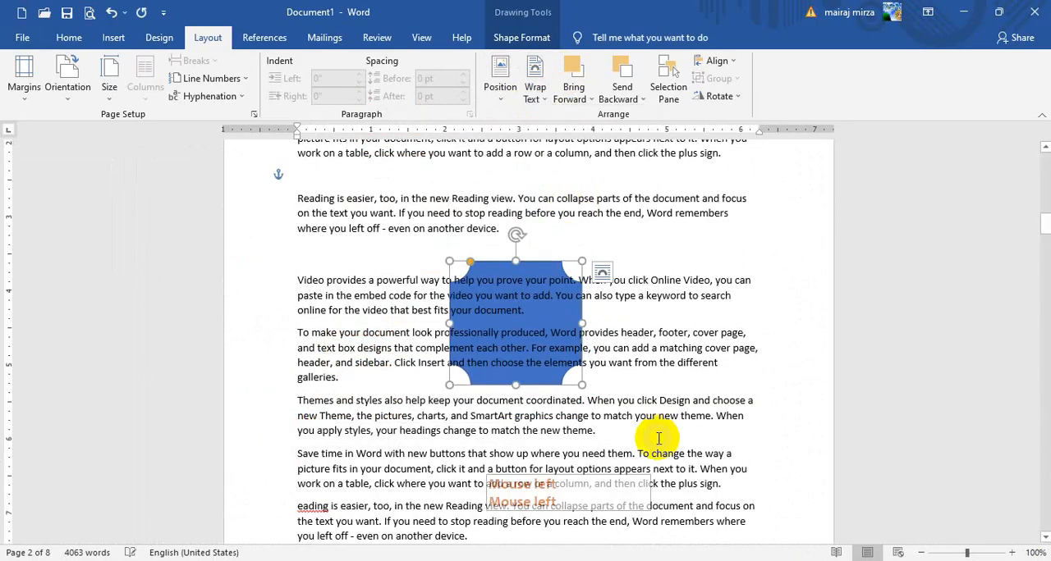
{"action": "left_click", "coordinate": [534, 89]}
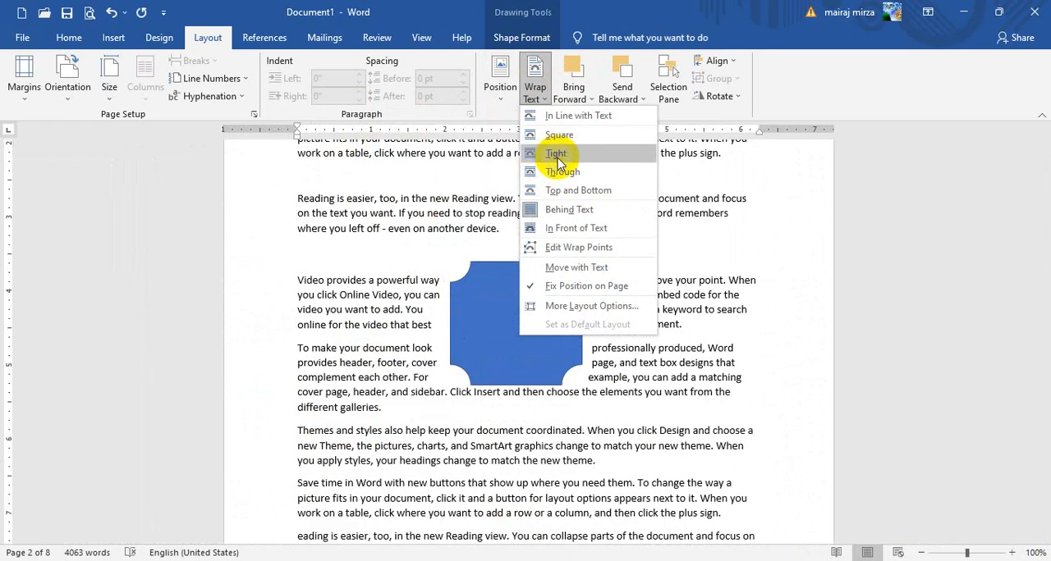
{"action": "left_click", "coordinate": [578, 190]}
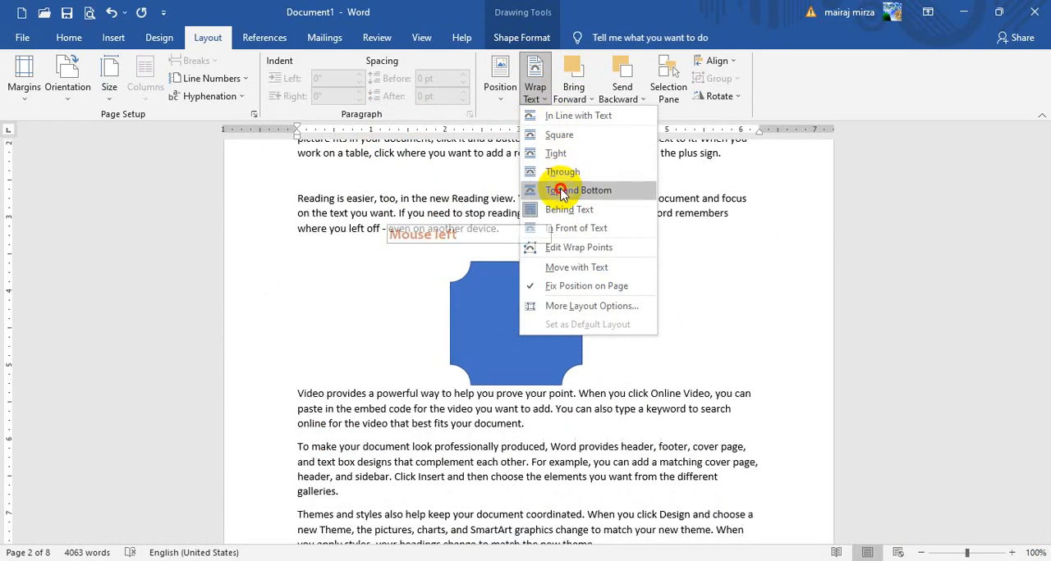
Move the plaque slightly down and left, and set its text wrapping back to In Front of Text
{"action": "left_click", "coordinate": [514, 324]}
{"action": "mouse_move", "coordinate": [514, 324]}
{"action": "left_mouse_down"}
{"action": "mouse_move", "coordinate": [499, 451]}
{"action": "mouse_move", "coordinate": [508, 335]}
{"action": "left_mouse_up"}
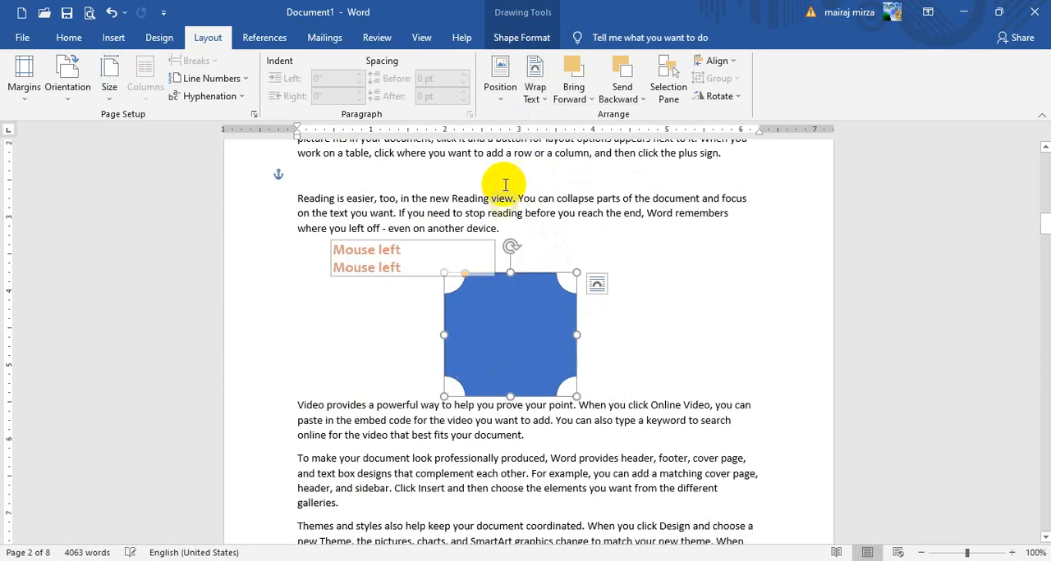
{"action": "left_click", "coordinate": [534, 91]}
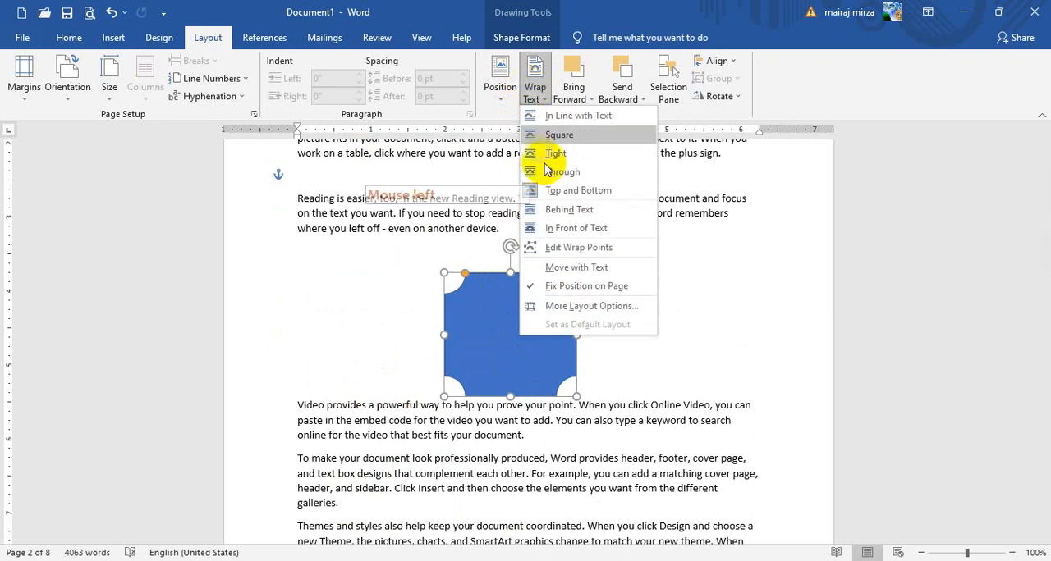
{"action": "left_click", "coordinate": [560, 228]}
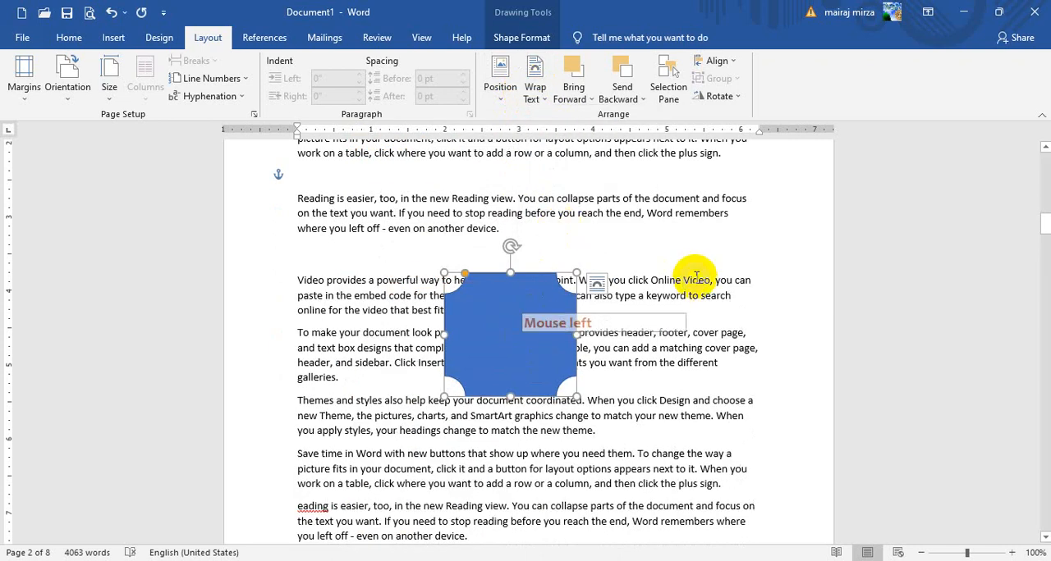
{"action": "left_click", "coordinate": [693, 275]}
Draw a Pentagon arrow shape about 1.02" high and 1.85" wide overlapping the plaque's lower-left corner
{"action": "left_click", "coordinate": [130, 38]}
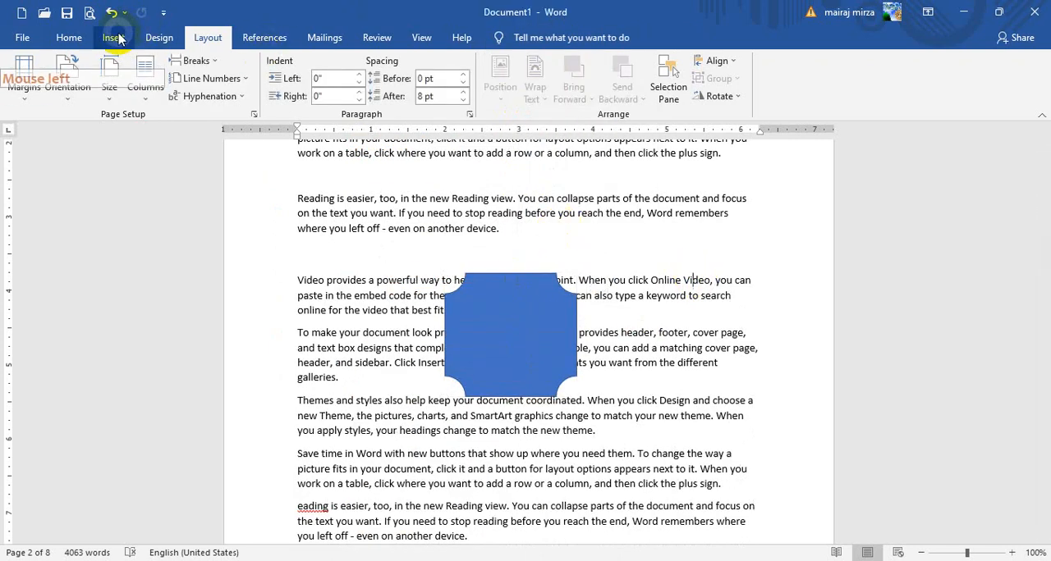
{"action": "left_click", "coordinate": [207, 63]}
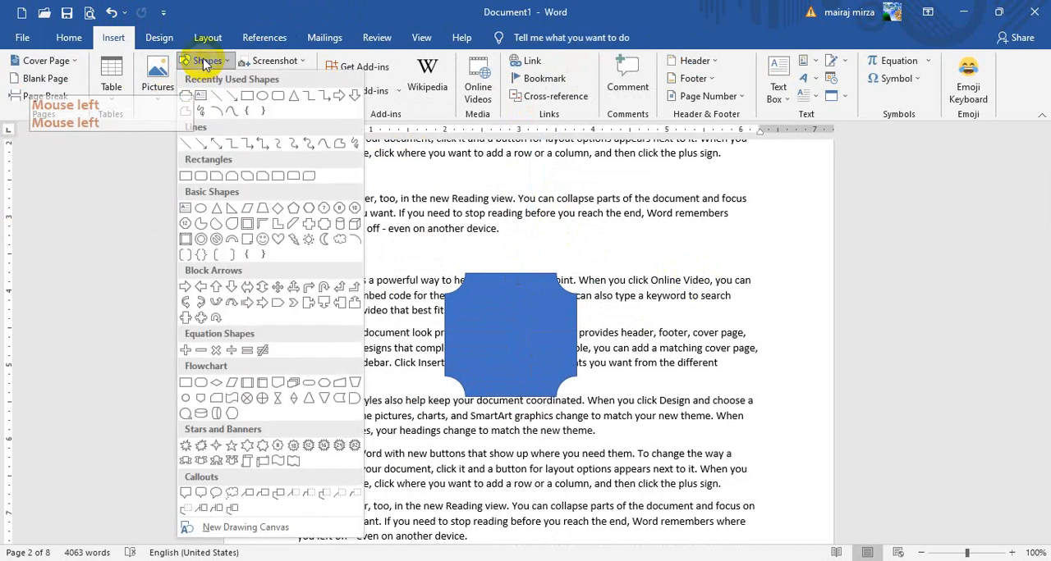
{"action": "left_click", "coordinate": [275, 302]}
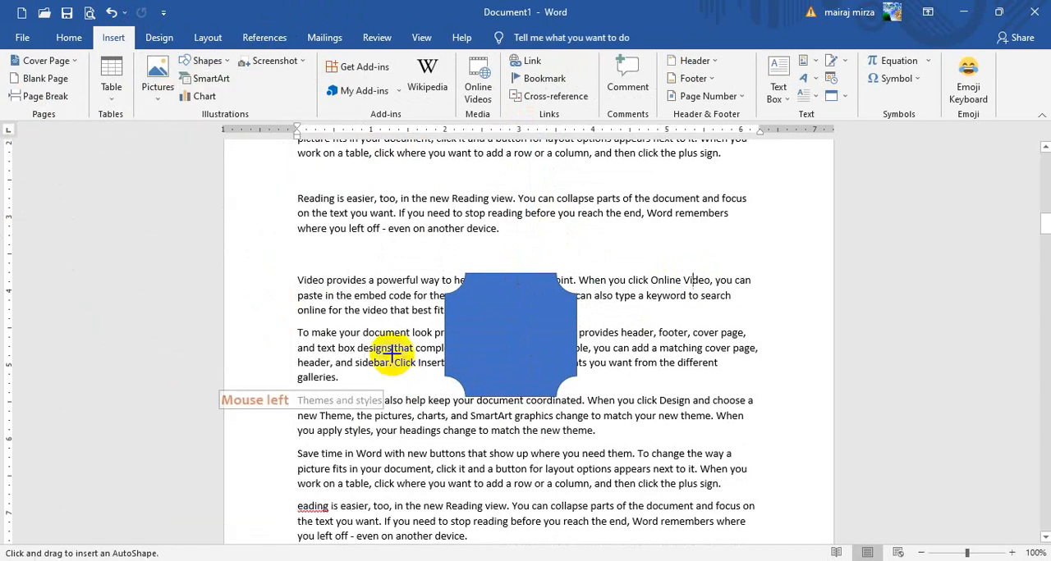
{"action": "left_click_drag", "start_coordinate": [392, 351], "coordinate": [525, 421]}
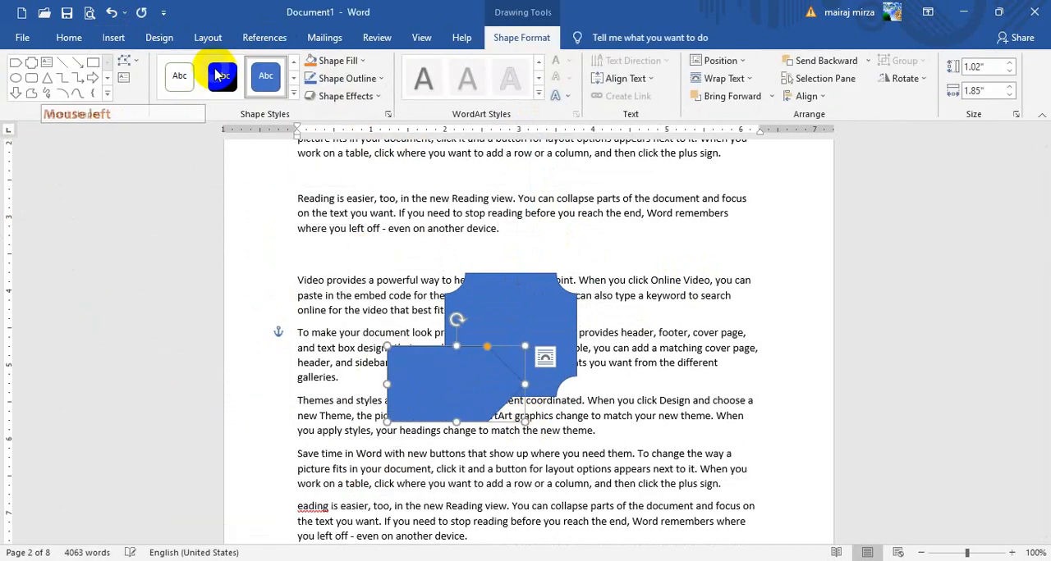
Fill the pentagon arrow with orange and move it up and left so it overlaps the plaque's left edge
{"action": "left_click", "coordinate": [309, 64]}
{"action": "left_click_drag", "start_coordinate": [474, 388], "coordinate": [449, 357]}
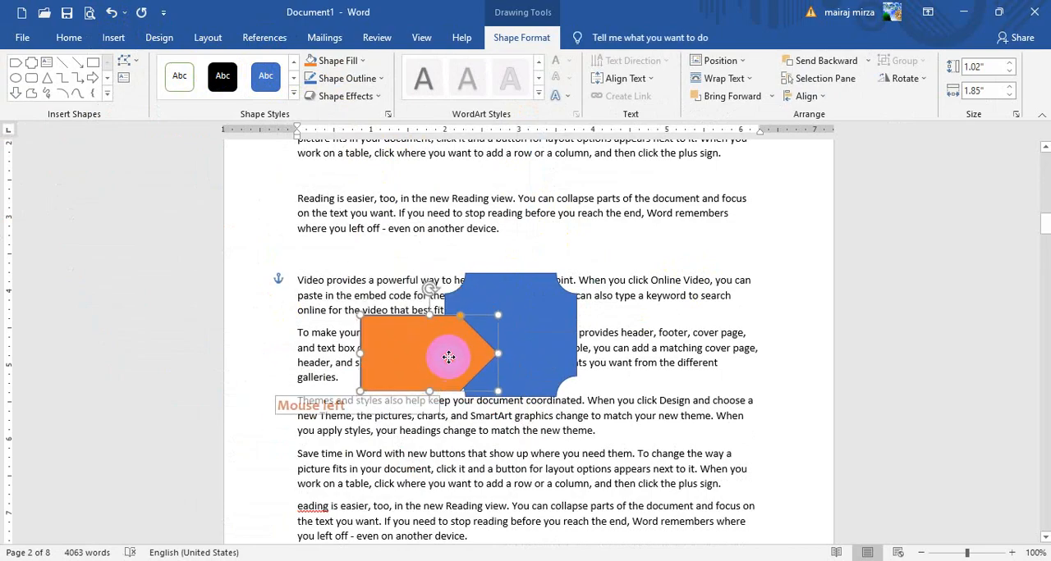
Send the pentagon arrow behind the plaque and bring it forward again, shifting it slightly down and left
{"action": "left_click", "coordinate": [206, 39]}
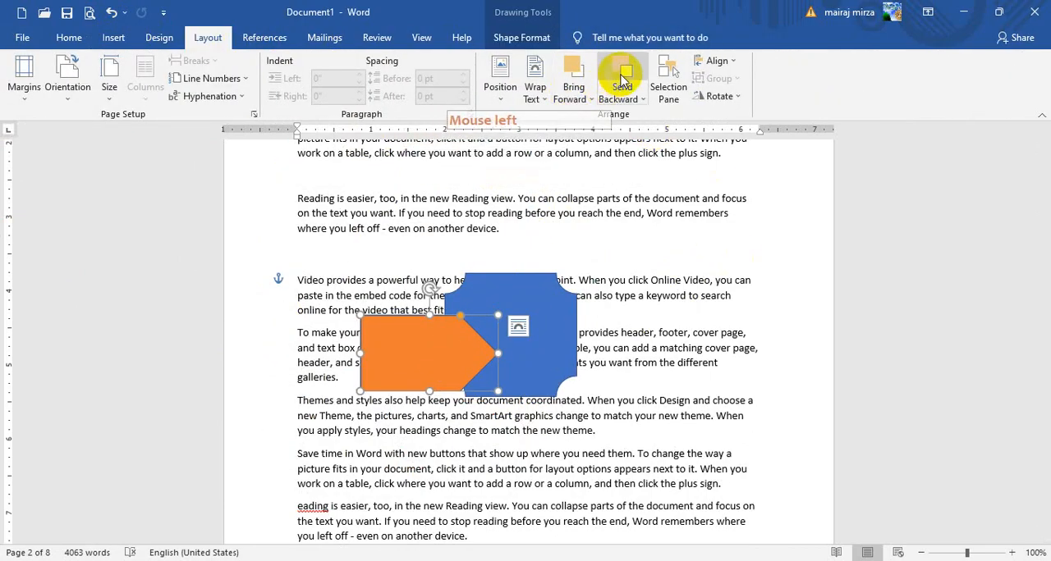
{"action": "left_click", "coordinate": [569, 73]}
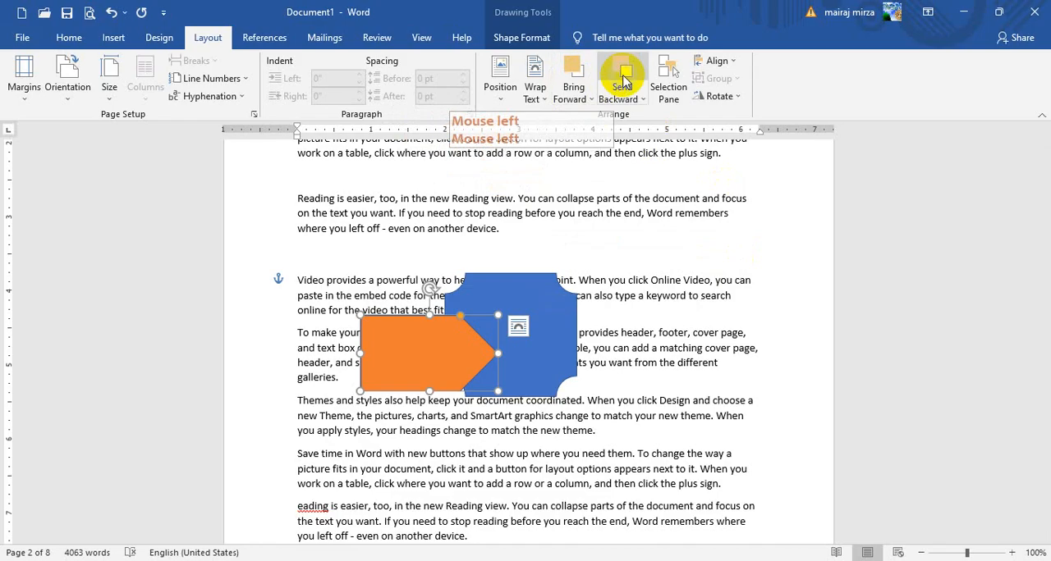
{"action": "left_click", "coordinate": [617, 78]}
{"action": "left_click", "coordinate": [576, 71]}
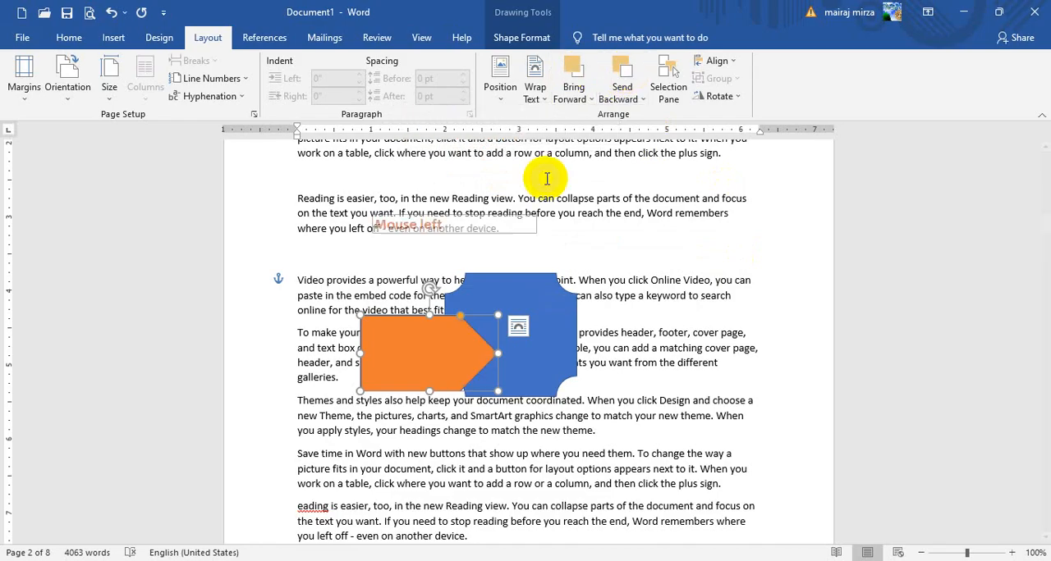
{"action": "left_click_drag", "start_coordinate": [418, 373], "coordinate": [387, 378]}
Open the Selection pane and hide all shapes, then show them all again
{"action": "left_click", "coordinate": [666, 92]}
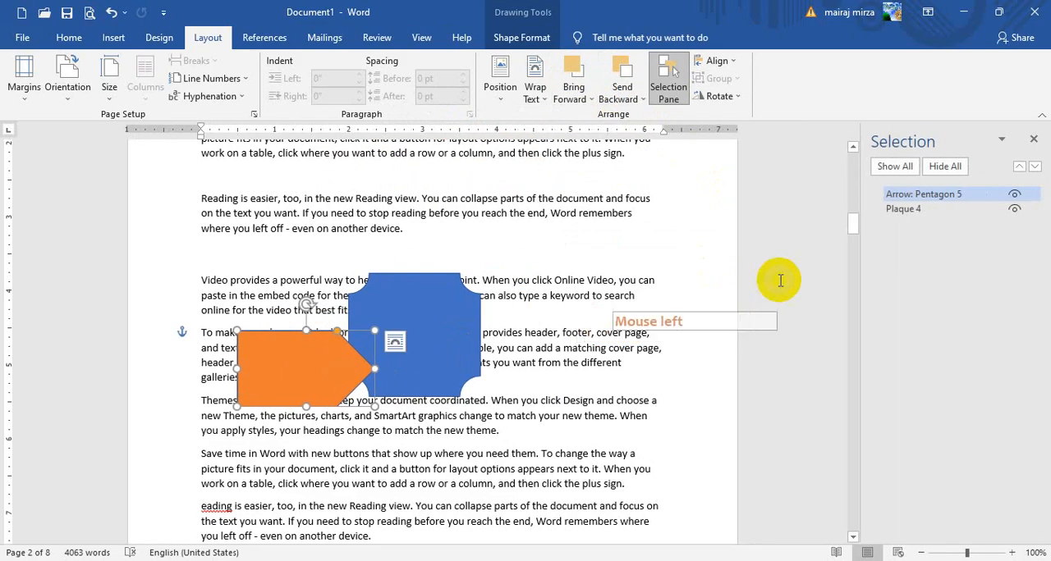
{"action": "left_click", "coordinate": [944, 167]}
{"action": "left_click", "coordinate": [896, 167]}
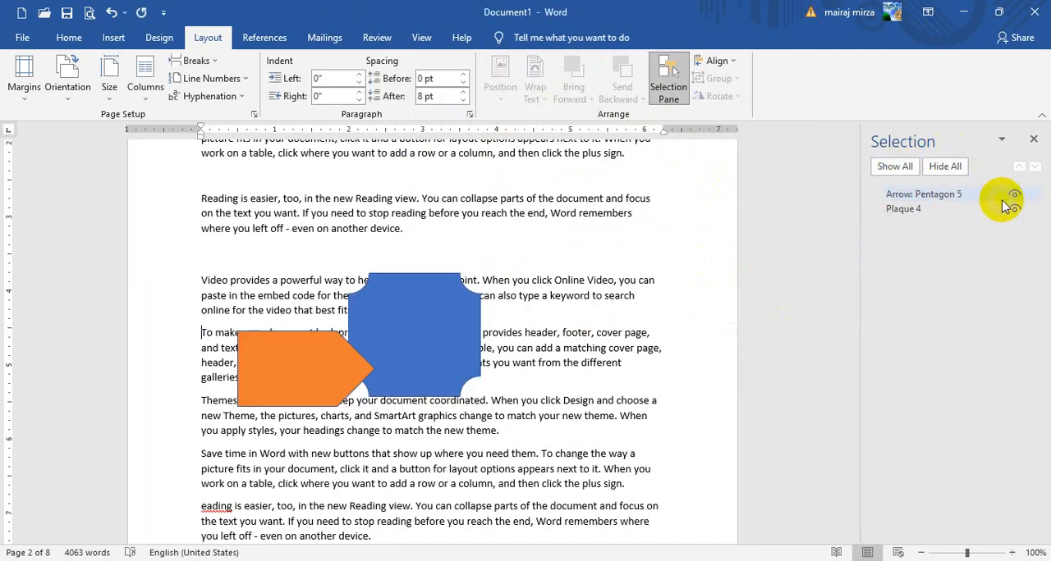
Hide and show the pentagon arrow and the plaque individually in the Selection pane
{"action": "left_click", "coordinate": [1015, 195]}
{"action": "left_click", "coordinate": [1014, 209]}
{"action": "left_click", "coordinate": [1014, 195]}
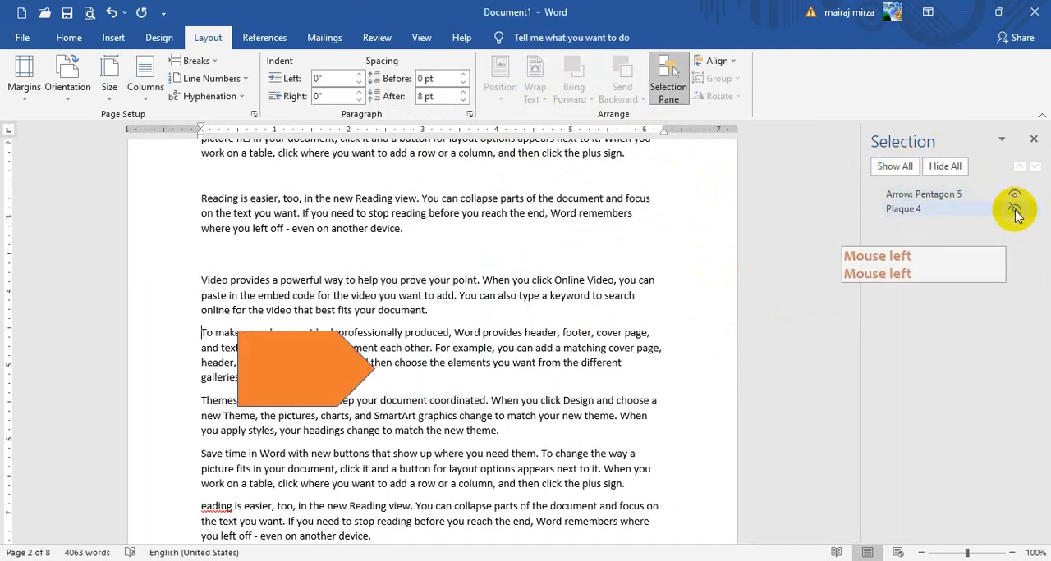
{"action": "left_click", "coordinate": [1014, 209]}
Move the pentagon arrow further over the plaque and reorder it backward and forward in the Selection pane before closing the pane
{"action": "left_click_drag", "start_coordinate": [320, 359], "coordinate": [387, 342]}
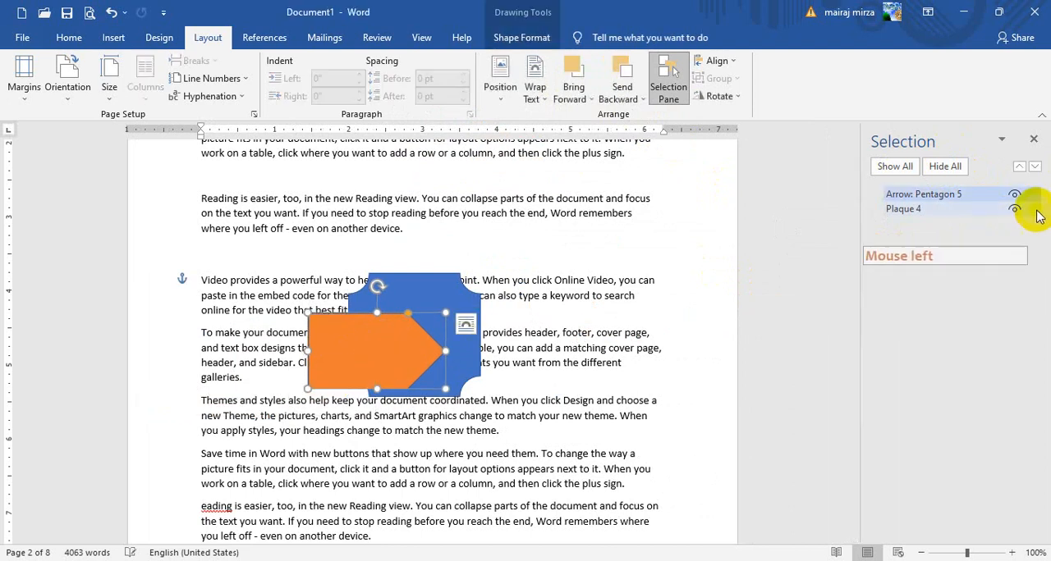
{"action": "left_click", "coordinate": [1034, 167]}
{"action": "left_click", "coordinate": [1018, 167]}
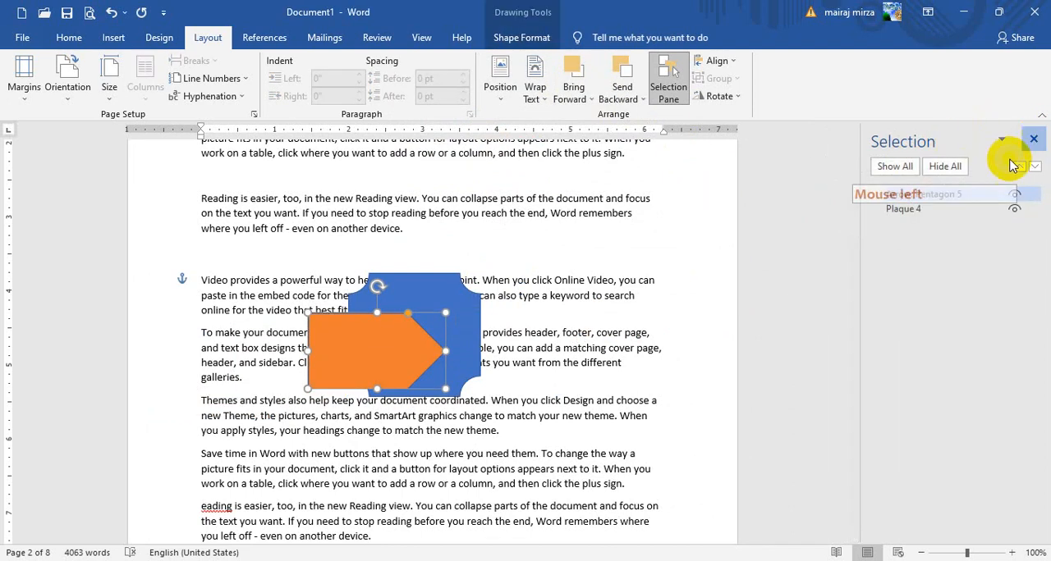
{"action": "left_click", "coordinate": [1033, 141]}
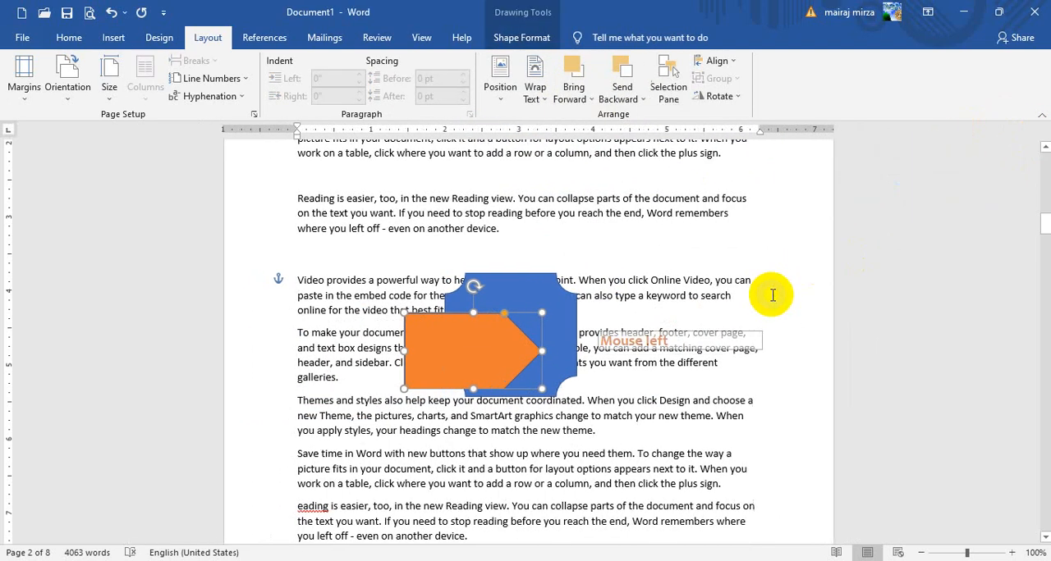
Align the pentagon arrow to the left margin, followed by the right margin
{"action": "left_click", "coordinate": [721, 61]}
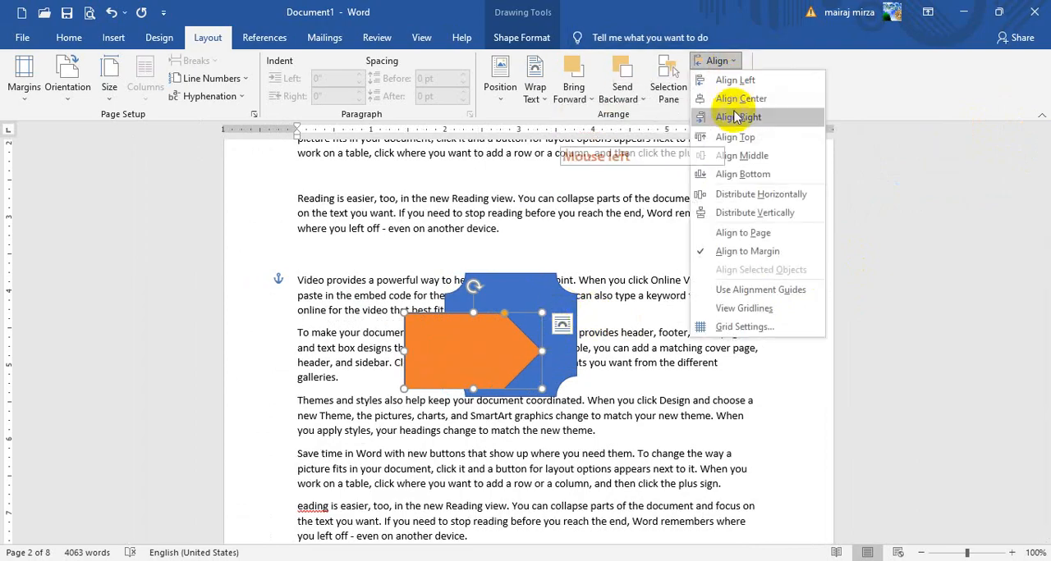
{"action": "left_click", "coordinate": [736, 80]}
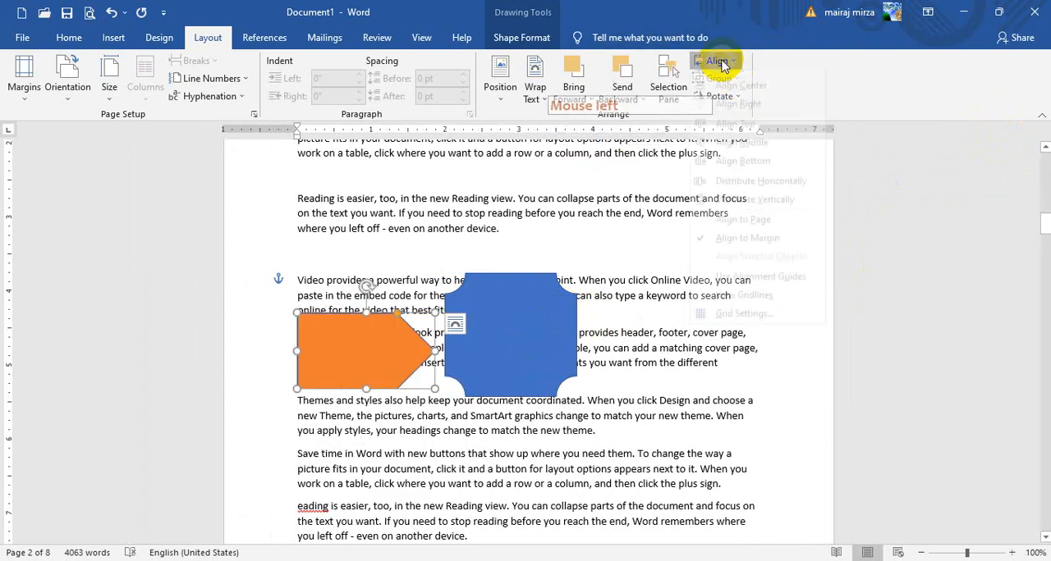
{"action": "left_click", "coordinate": [718, 64]}
{"action": "left_click", "coordinate": [736, 124]}
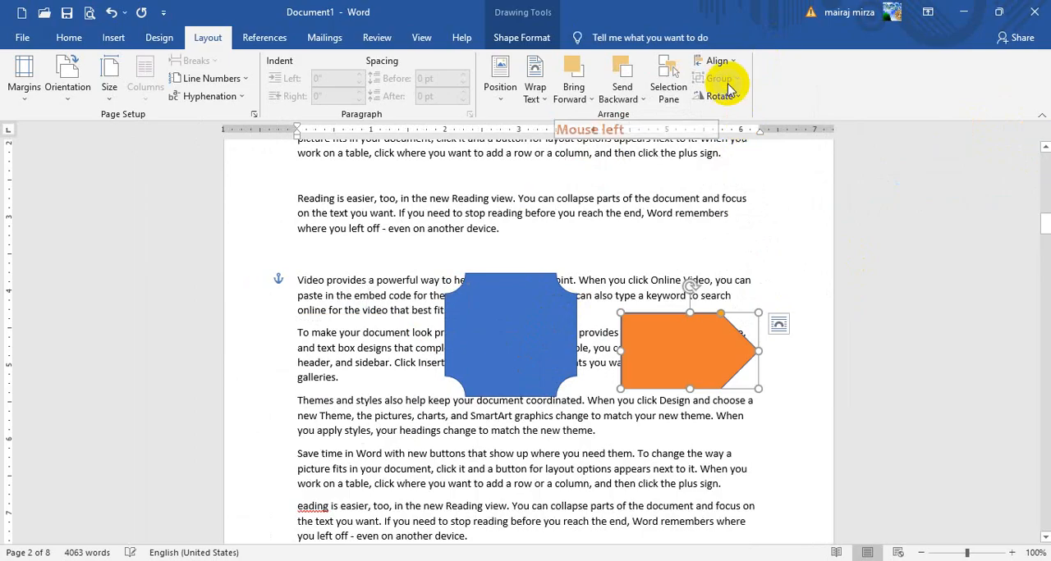
Align the pentagon arrow to the top margin of the page and to the left margin
{"action": "left_click", "coordinate": [723, 66]}
{"action": "left_click", "coordinate": [739, 138]}
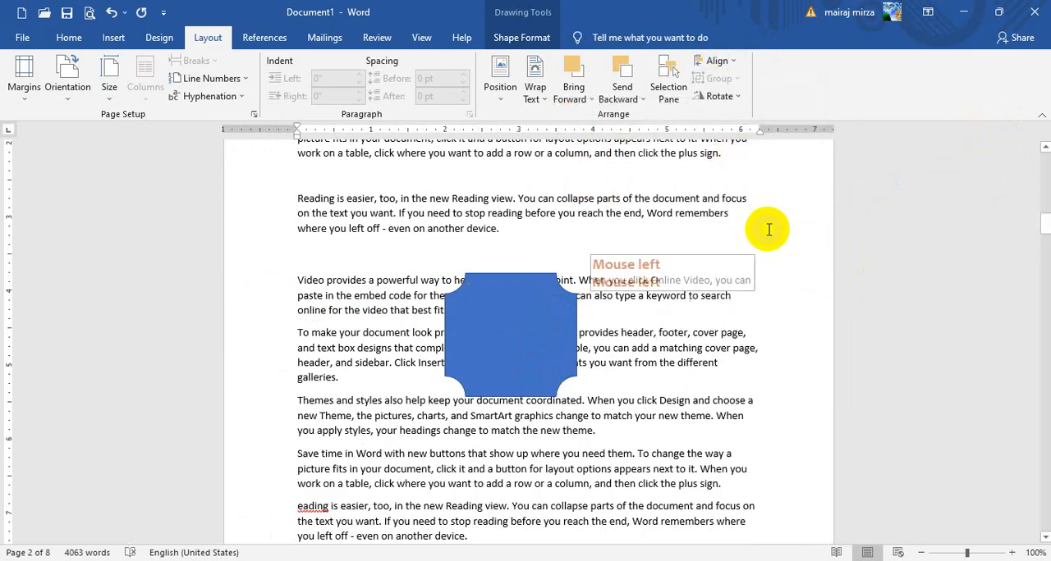
{"action": "left_click", "coordinate": [718, 61]}
{"action": "left_click", "coordinate": [735, 82]}
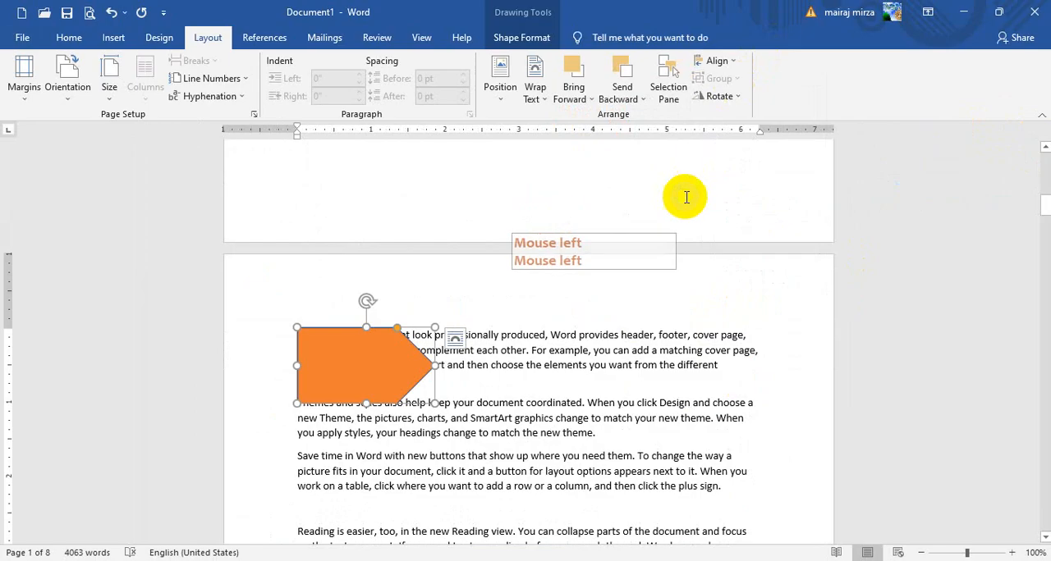
Move the pentagon arrow to the right side of the plaque and group the two shapes
{"action": "left_click", "coordinate": [417, 367]}
{"action": "left_click_drag", "start_coordinate": [418, 367], "coordinate": [666, 320]}
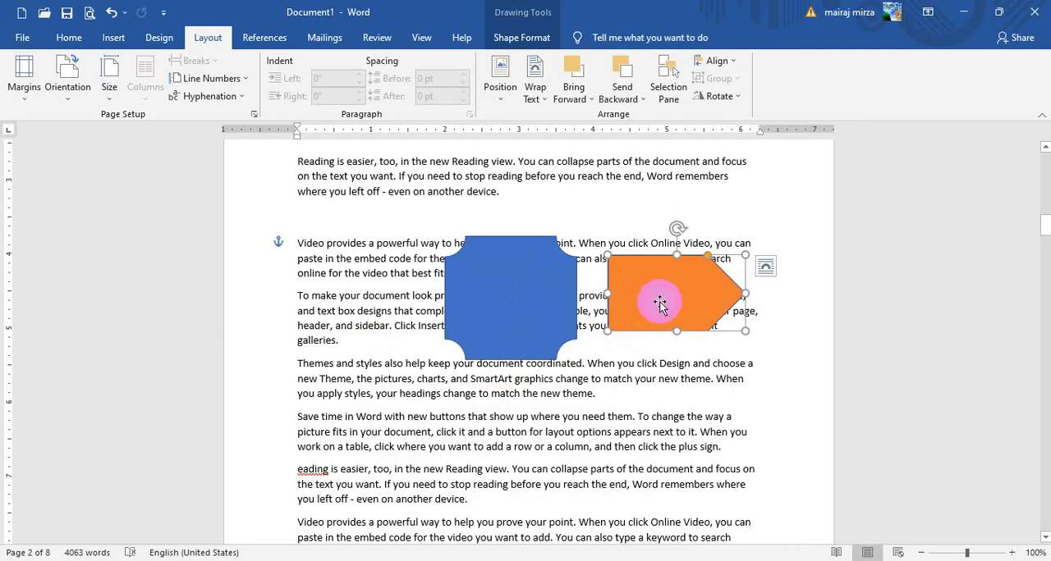
{"action": "left_click", "coordinate": [495, 296], "text": "shift"}
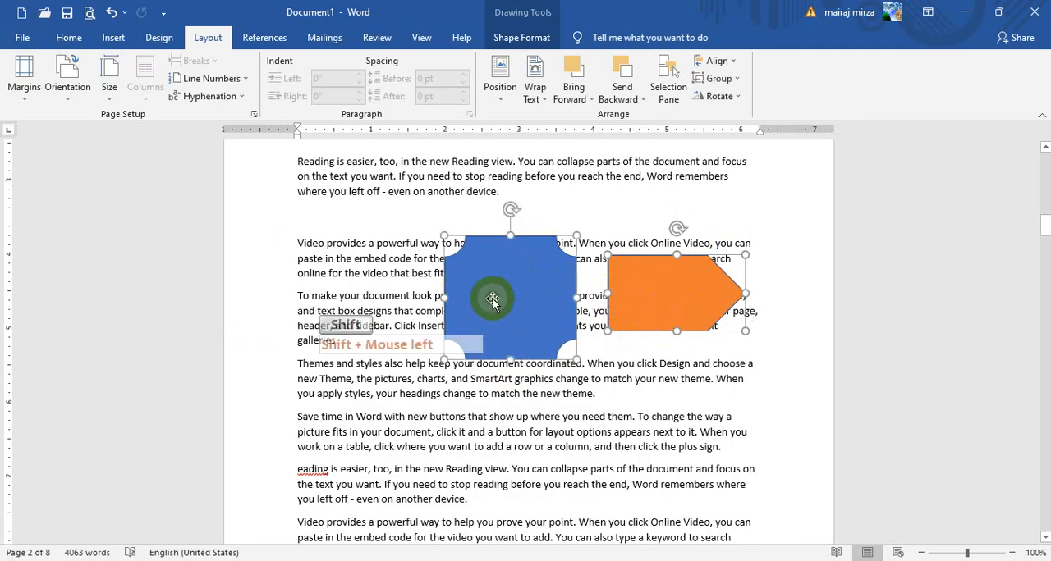
{"action": "left_click", "coordinate": [726, 98]}
Duplicate the grouped plaque and pentagon arrow, with one copy below the other, and ungroup the lower copy
{"action": "left_click_drag", "start_coordinate": [680, 317], "coordinate": [640, 429]}
{"action": "key", "text": "ctrl+d"}
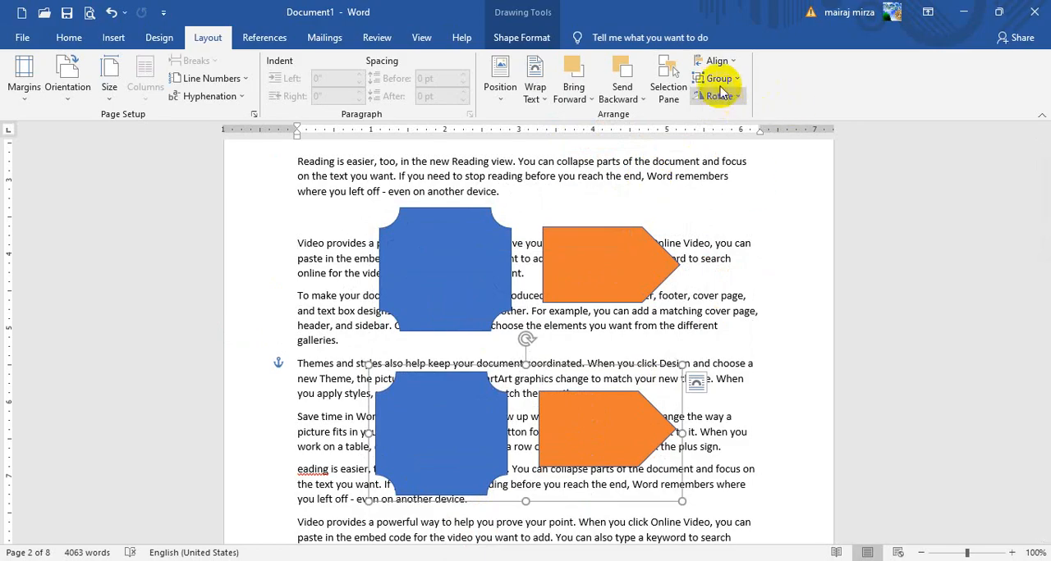
{"action": "left_click", "coordinate": [728, 120]}
{"action": "left_click", "coordinate": [729, 328]}
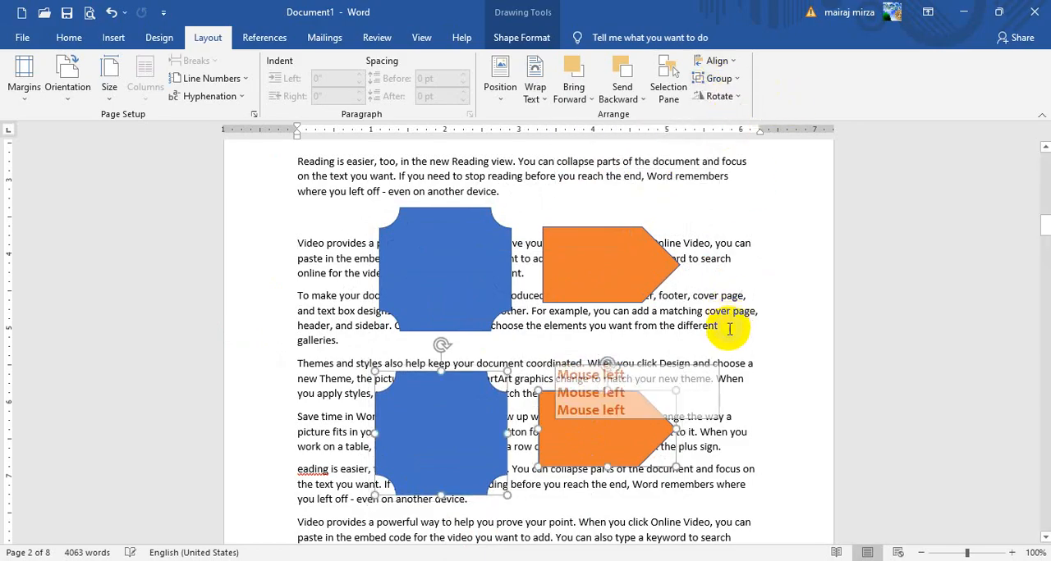
Delete the lower copy's pentagon arrow and plaque
{"action": "left_click", "coordinate": [591, 423]}
{"action": "left_click", "coordinate": [486, 418]}
{"action": "left_click", "coordinate": [614, 410]}
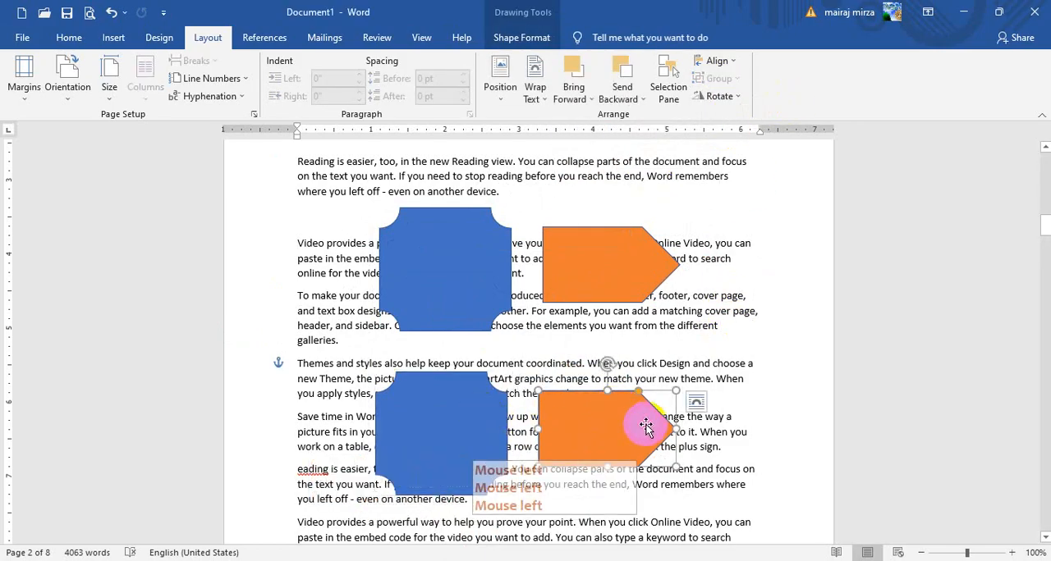
{"action": "key", "text": "Delete"}
{"action": "left_click", "coordinate": [458, 401]}
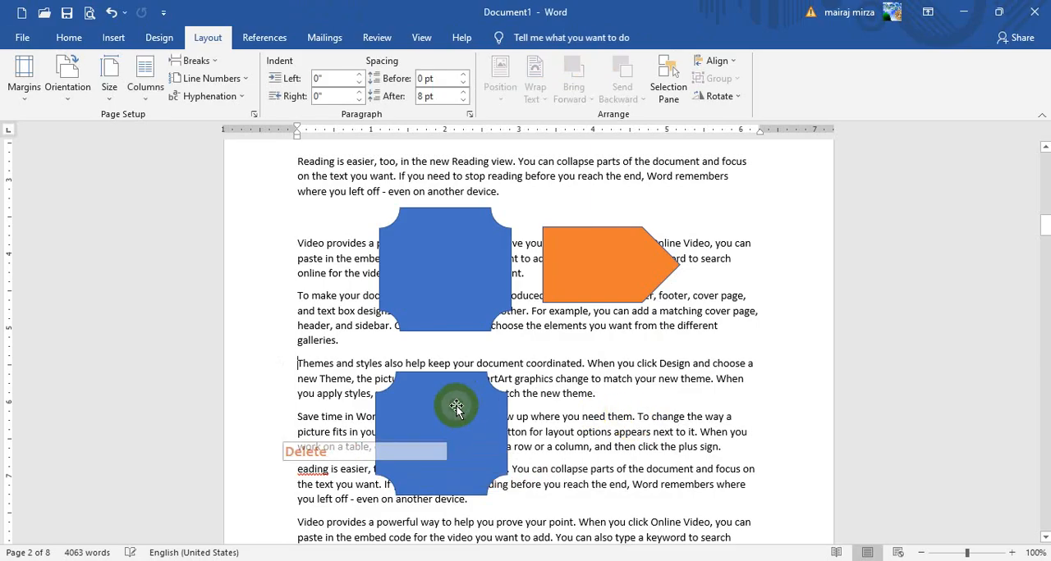
{"action": "key", "text": "Delete"}
Move the remaining grouped shapes slightly down and ungroup them
{"action": "left_click", "coordinate": [454, 277]}
{"action": "left_click_drag", "start_coordinate": [455, 276], "coordinate": [450, 310]}
{"action": "left_click", "coordinate": [719, 79]}
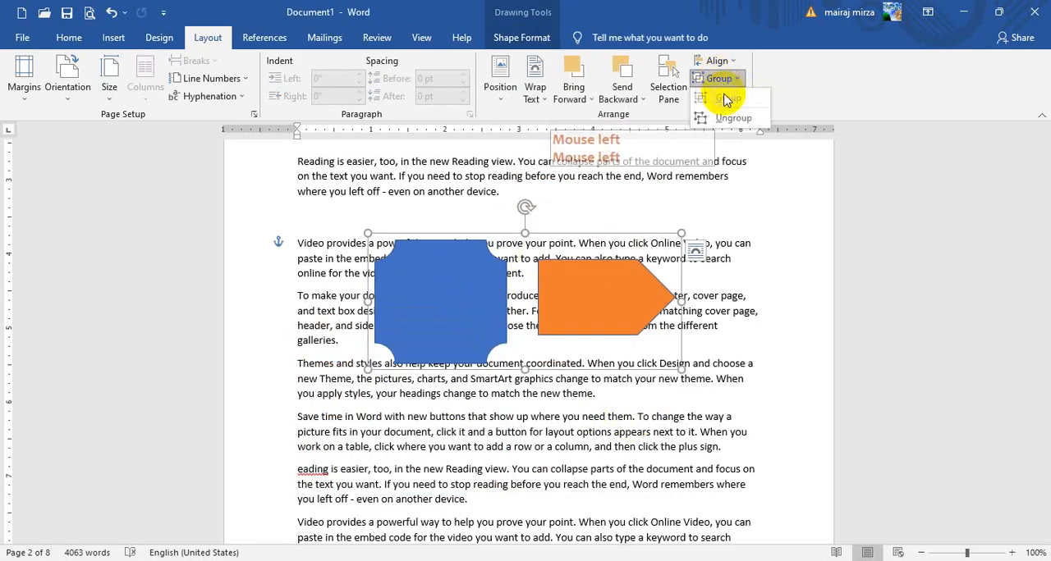
{"action": "left_click", "coordinate": [727, 120]}
{"action": "left_click", "coordinate": [730, 277]}
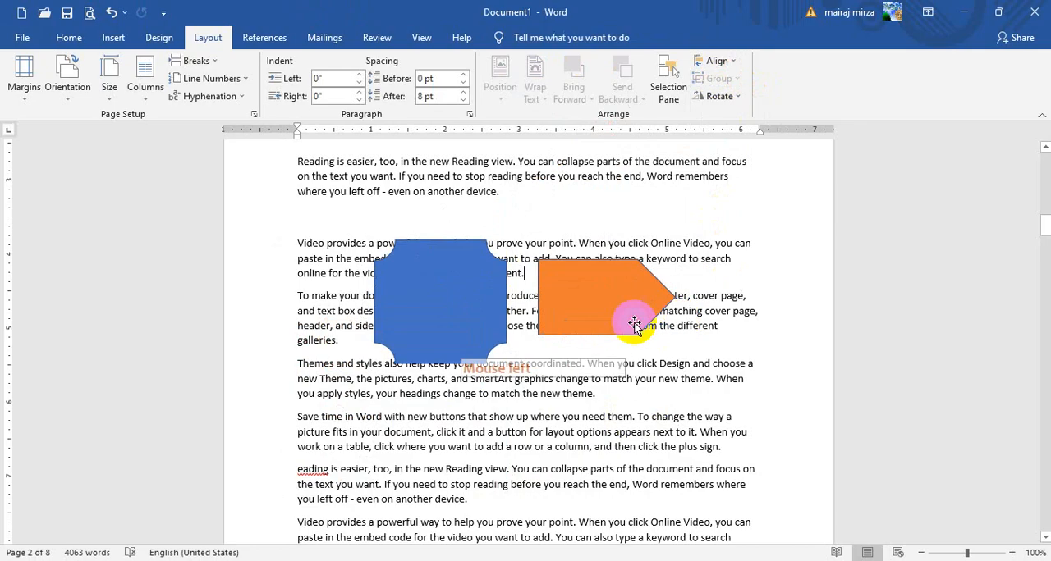
Rotate the plaque slightly clockwise and the pentagon arrow slightly counterclockwise
{"action": "left_click", "coordinate": [468, 303]}
{"action": "left_click_drag", "start_coordinate": [446, 227], "coordinate": [456, 210]}
{"action": "left_click", "coordinate": [586, 275]}
{"action": "mouse_move", "coordinate": [604, 243]}
{"action": "left_mouse_down"}
{"action": "mouse_move", "coordinate": [540, 234]}
{"action": "mouse_move", "coordinate": [601, 235]}
{"action": "left_mouse_up"}
{"action": "left_click", "coordinate": [682, 281]}
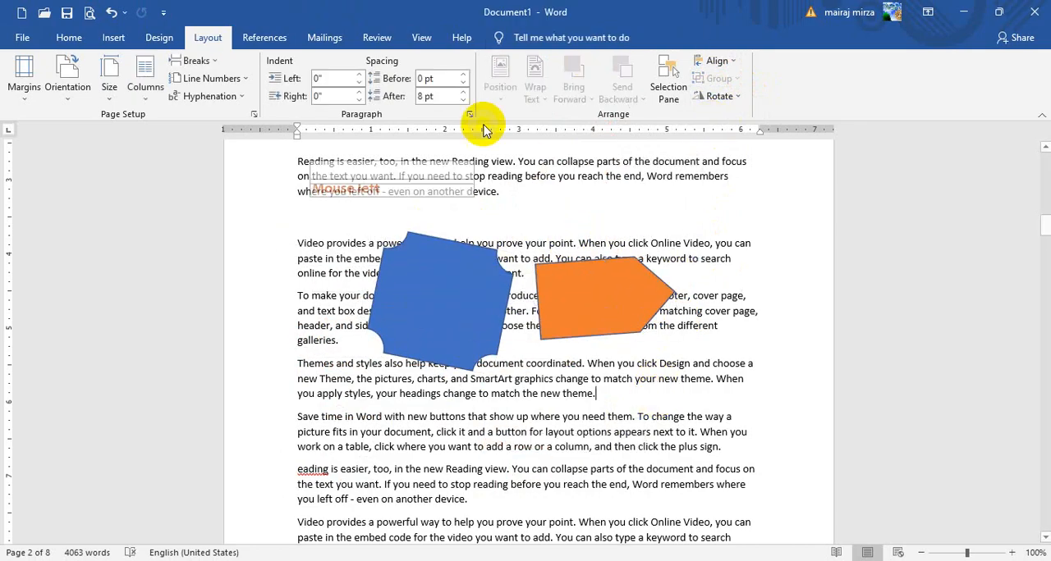
{"action": "left_click", "coordinate": [210, 37]}
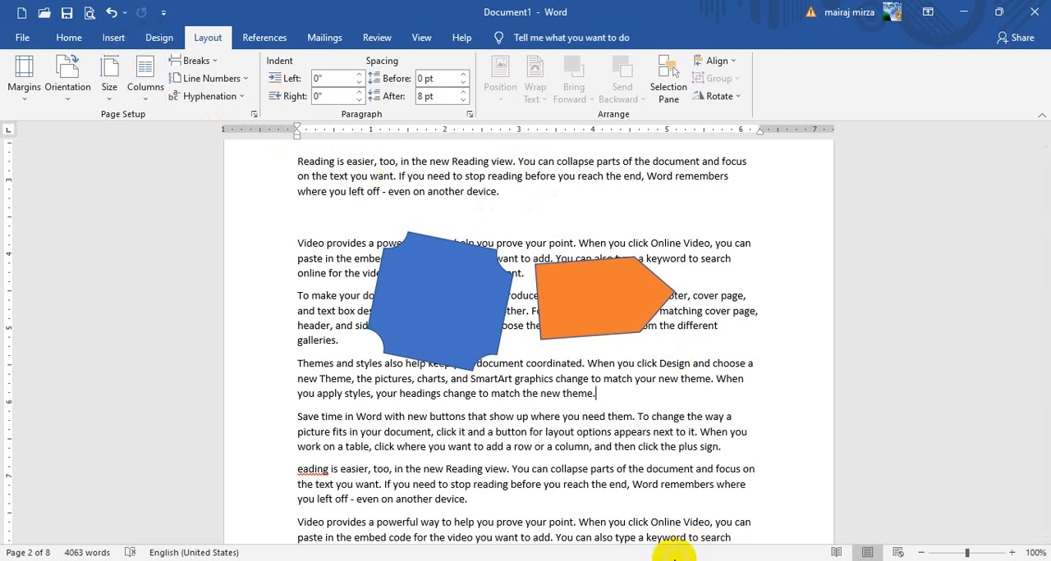
{"action": "left_click", "coordinate": [679, 391]}
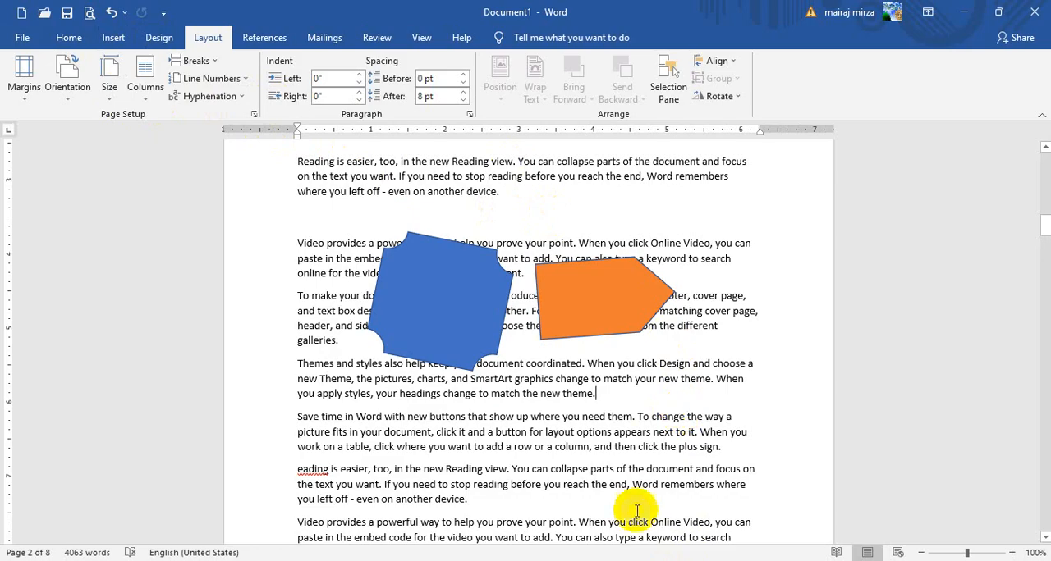